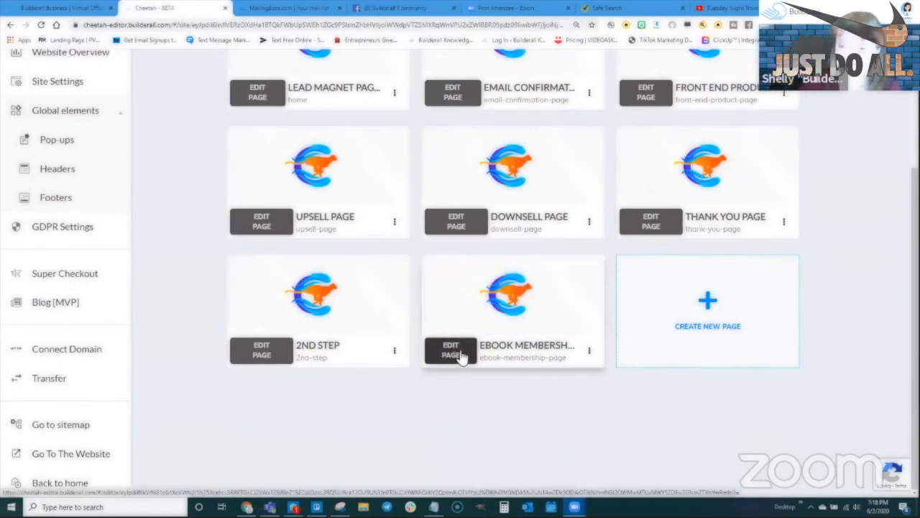
- Create a blank page named 'Special Report Membership Area', reusing that text as title and description
left_click(708, 302)
left_click(311, 221)
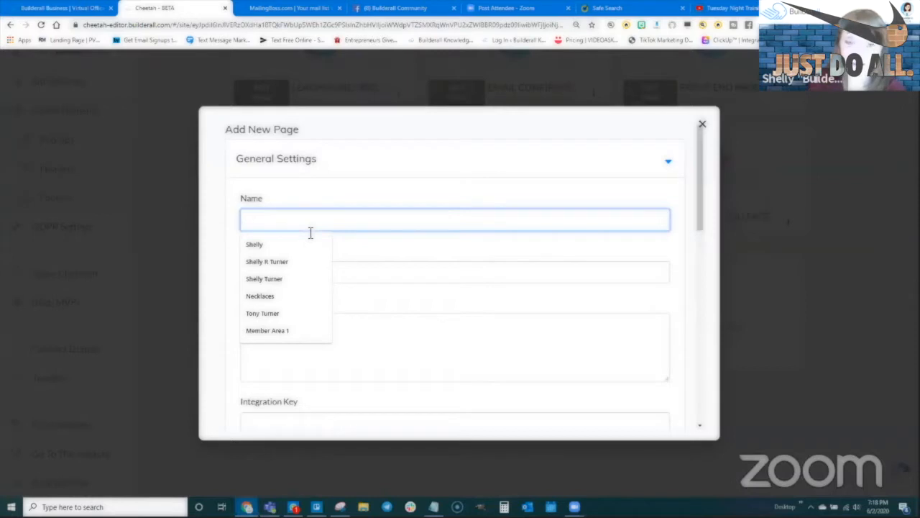
type("Special Report Membership Area")
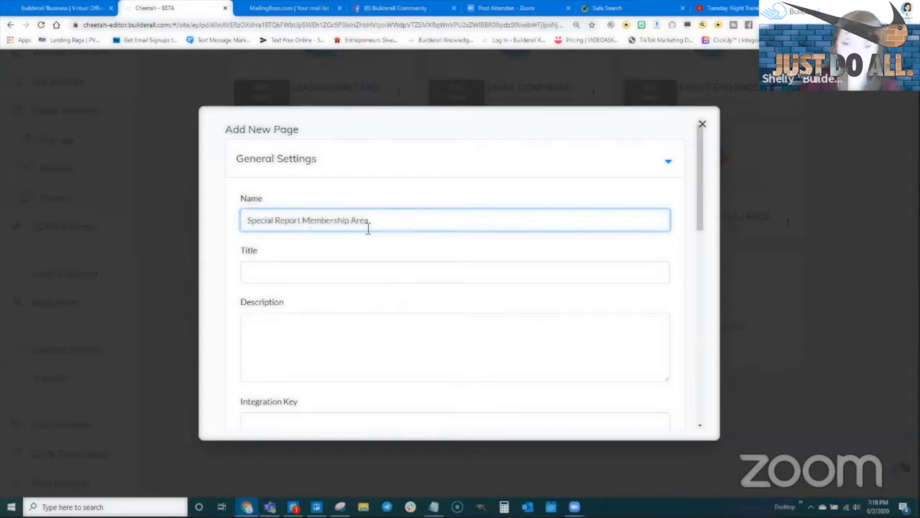
left_click_drag(367, 227, 244, 221)
key("ctrl+c")
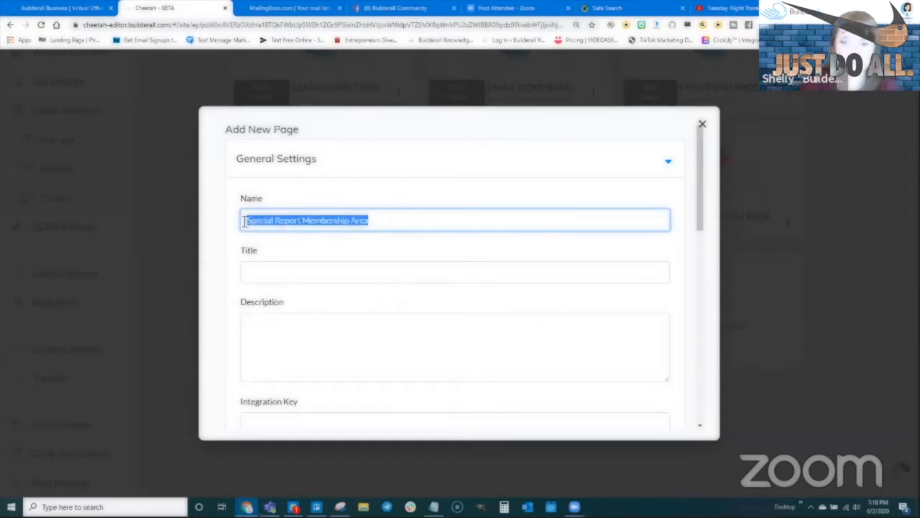
left_click(280, 271)
key("ctrl+v")
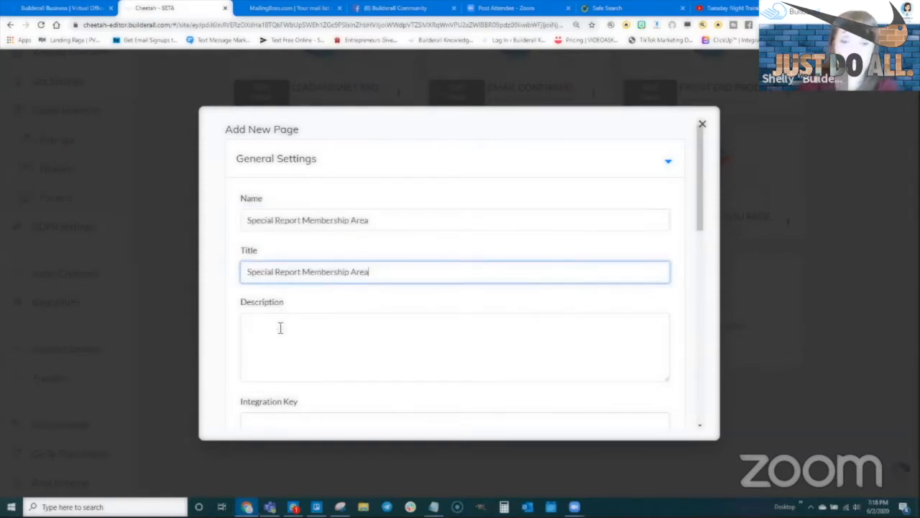
left_click(280, 324)
key("ctrl+v")
scroll(386, 341, "down", 2)
scroll(386, 342, "down", 5)
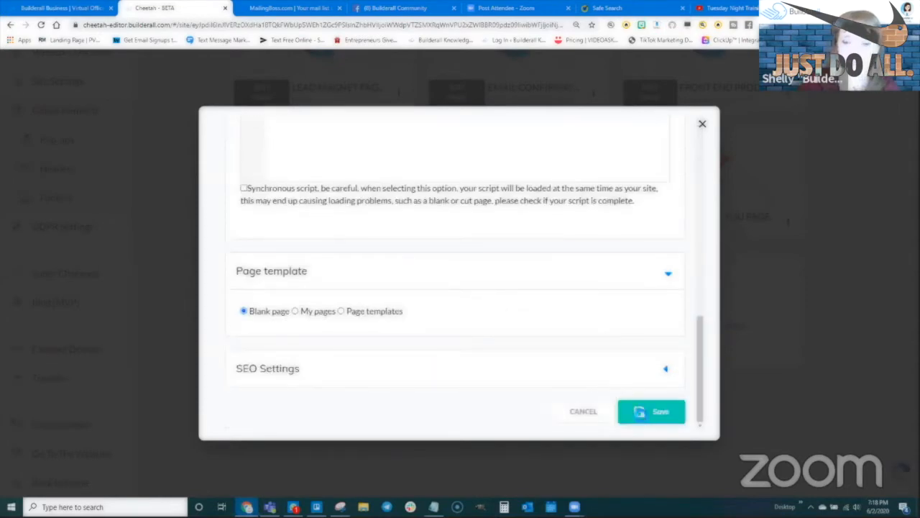
left_click(651, 411)
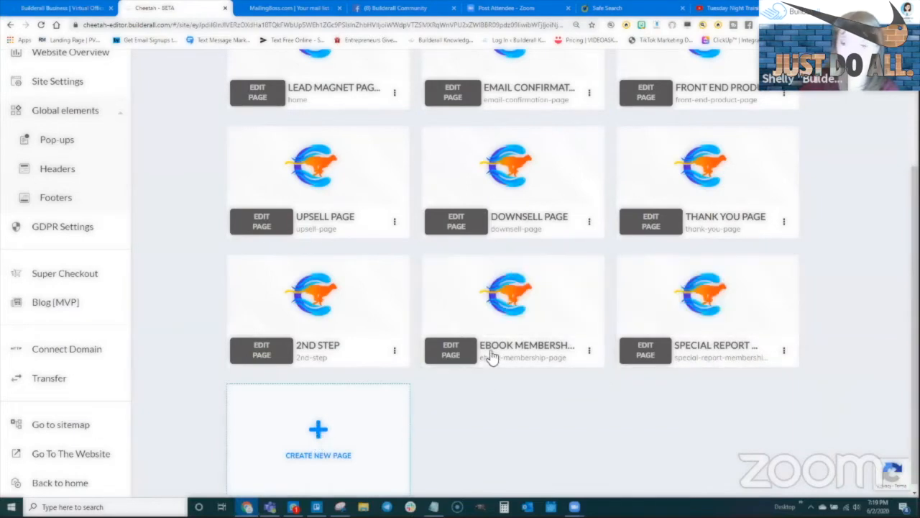
- Create a page named 'Video Membership Area', copying the name into title and description, and save it
left_click(321, 433)
scroll(308, 194, "up", 10)
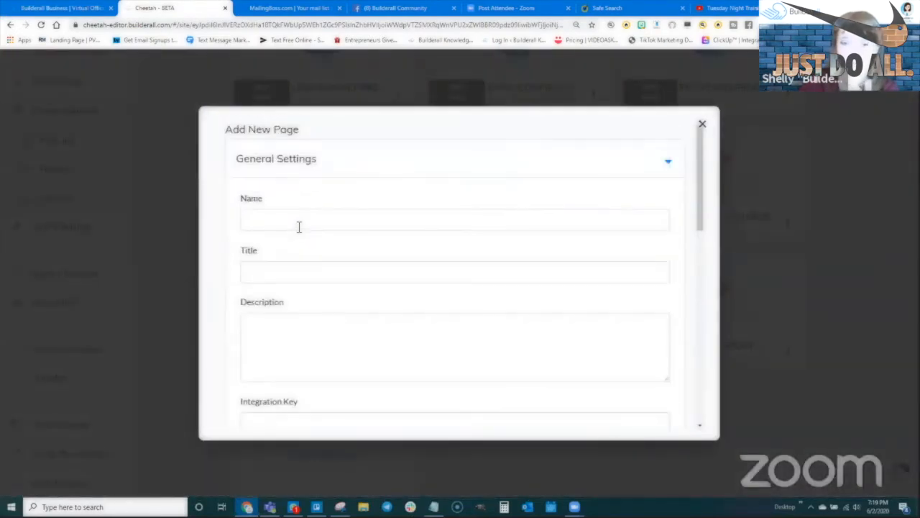
left_click(299, 220)
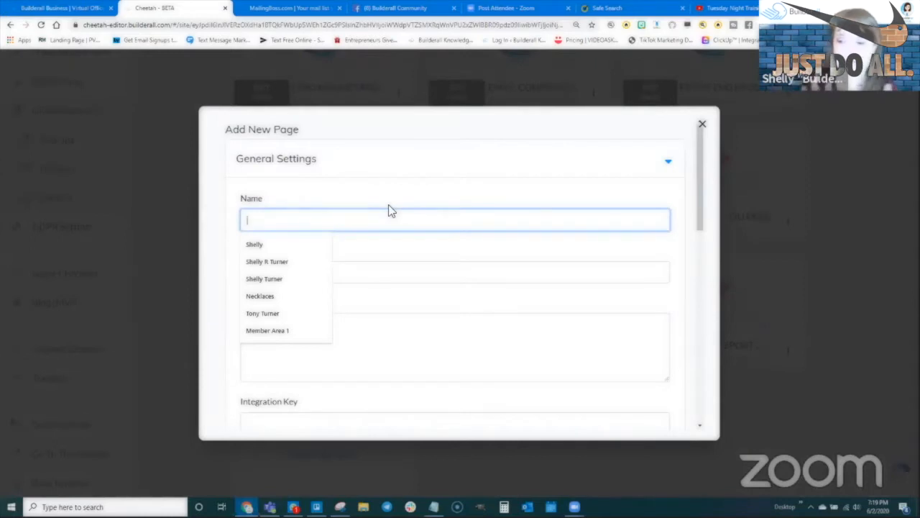
type("Vi")
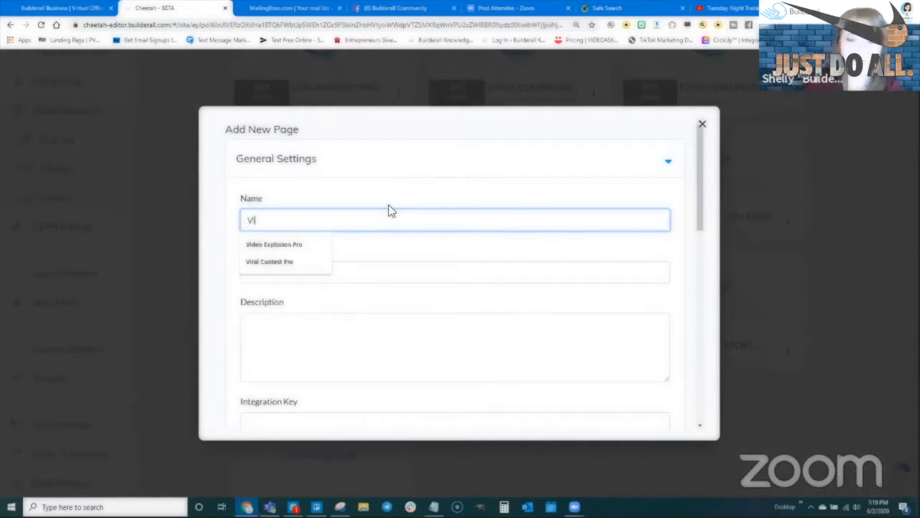
type("de")
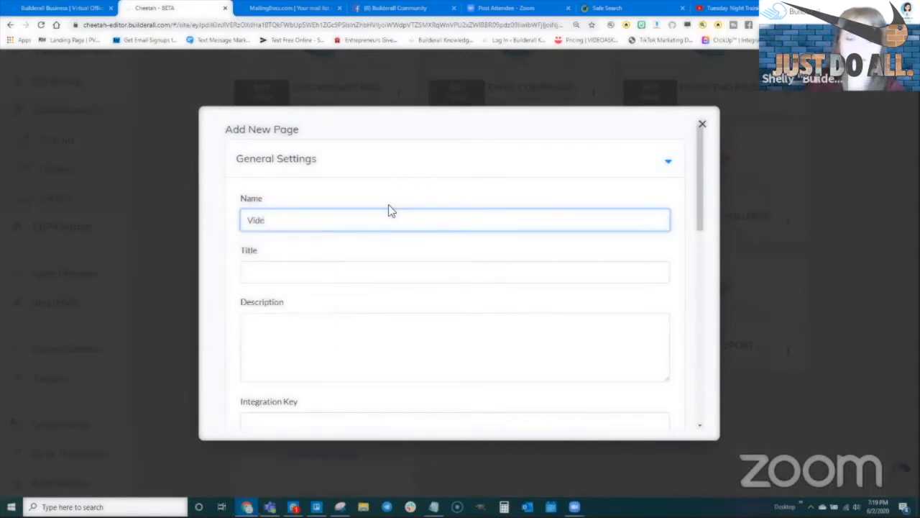
type("o Membership")
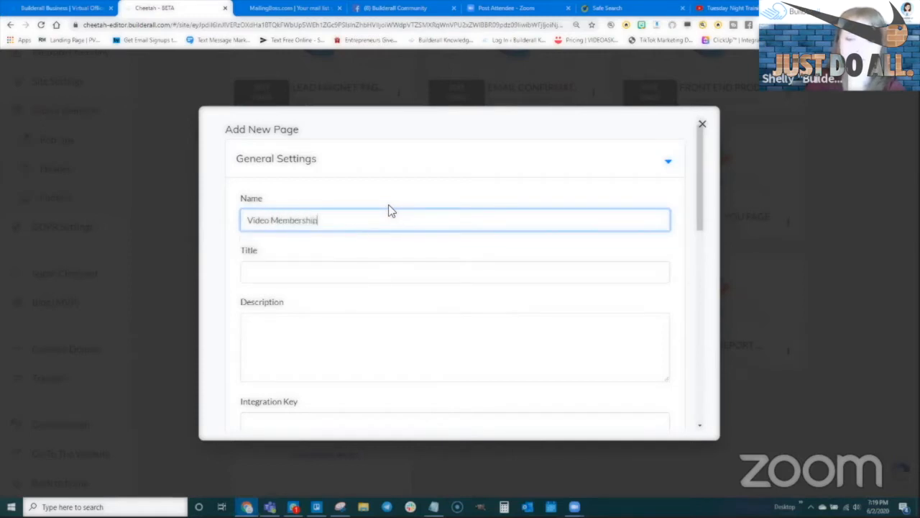
type(" Area")
left_click_drag(337, 221, 204, 227)
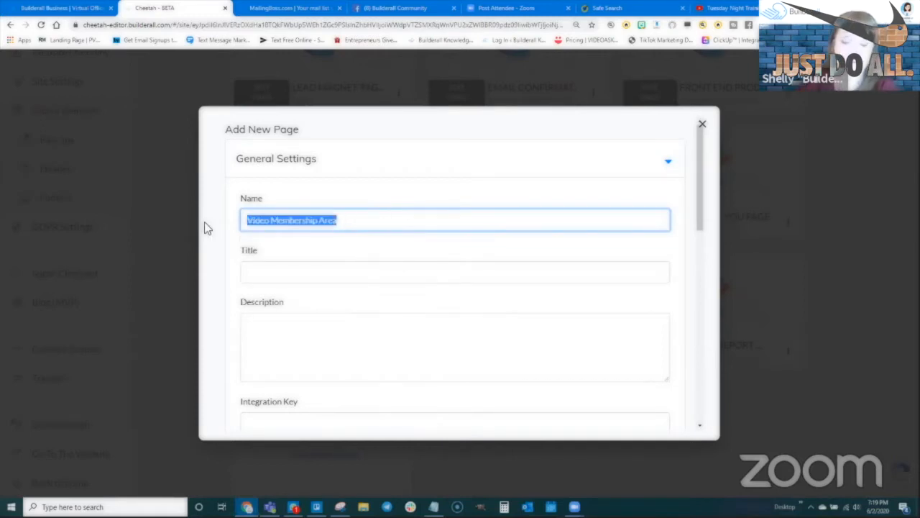
key("ctrl+c")
left_click(257, 266)
key("ctrl+v")
left_click(262, 327)
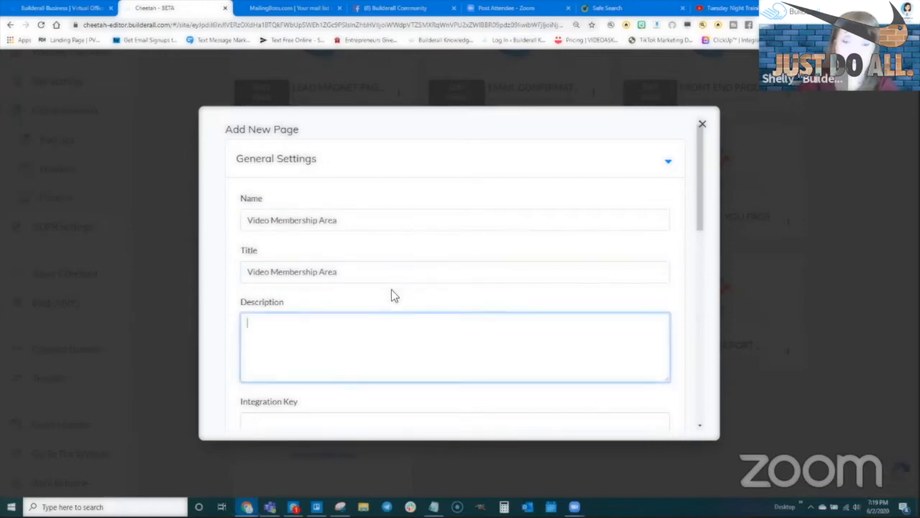
key("ctrl+v")
scroll(595, 386, "down", 10)
left_click(624, 421)
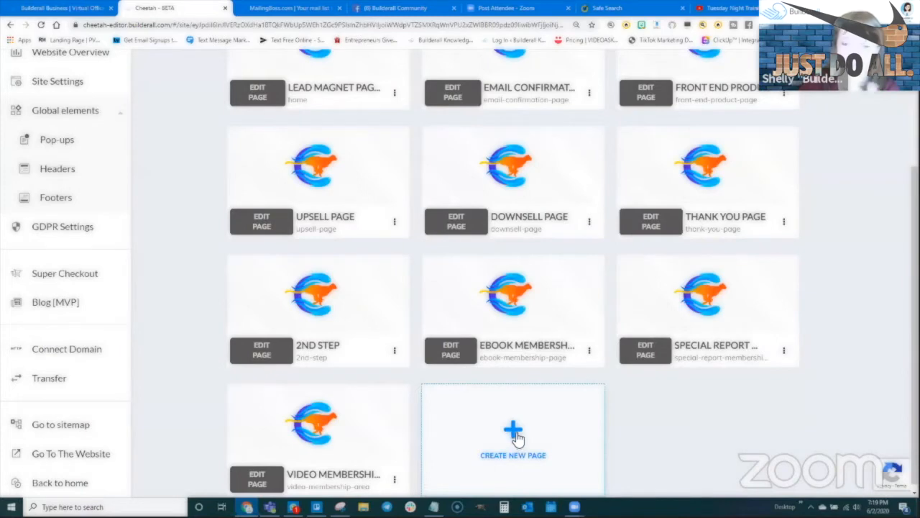
- Start a new page and enter the name 'Downsell Membership Area'
left_click(515, 432)
scroll(334, 183, "up", 10)
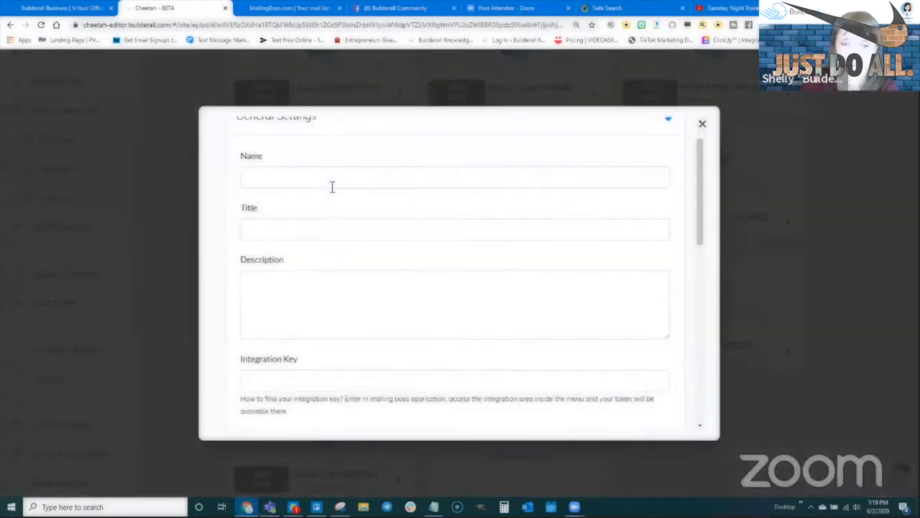
left_click(314, 218)
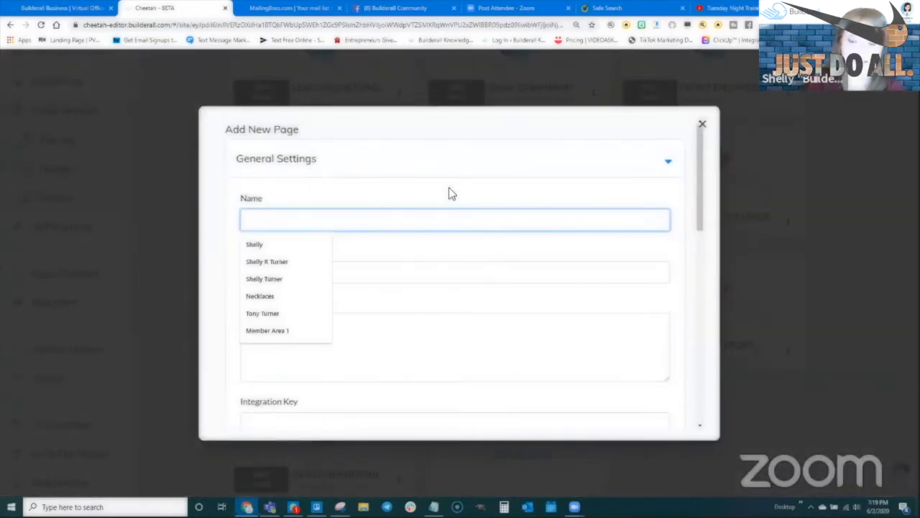
type("Downsell membership Area")
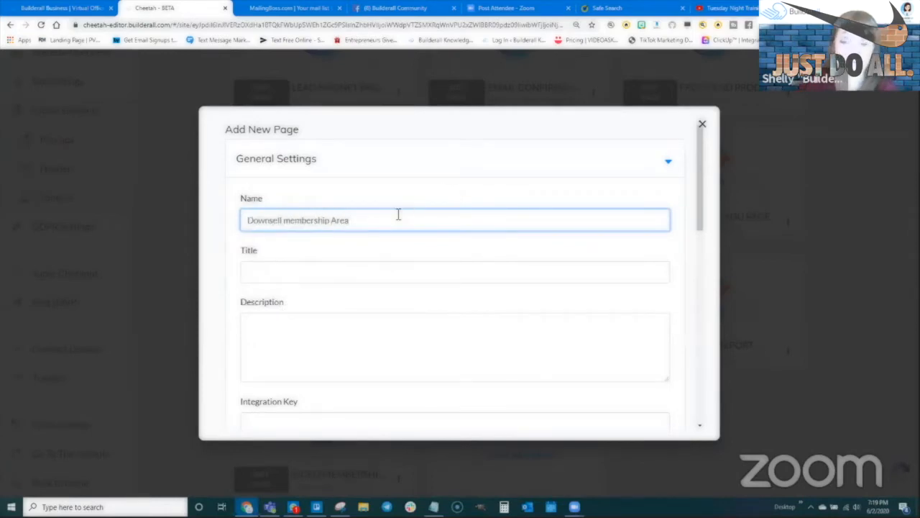
left_click_drag(387, 221, 196, 214)
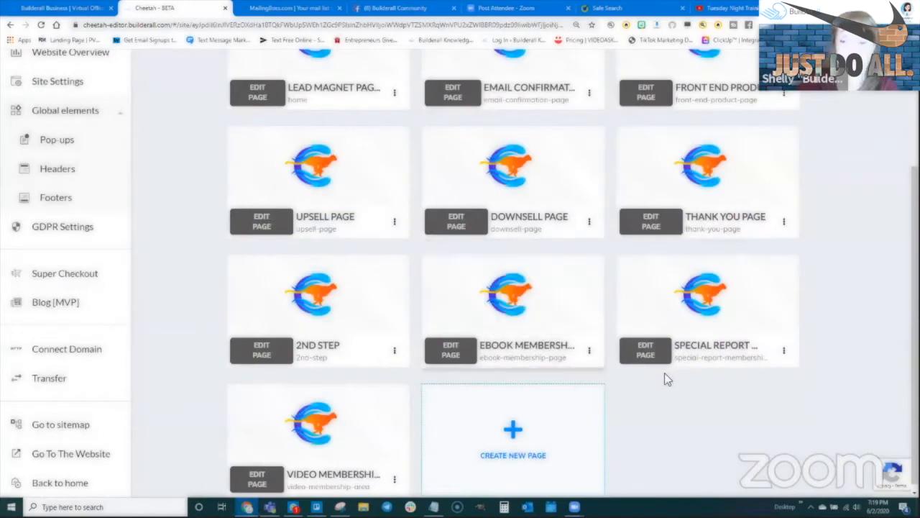
scroll(519, 417, "down", 1)
- Re-enter 'Downsell Membership Area' in the new-page form and paste it as the title
left_click(511, 419)
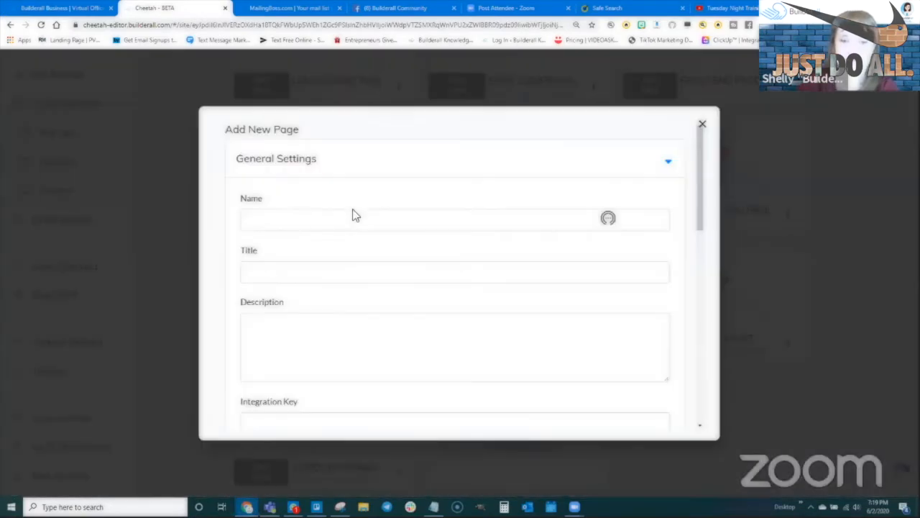
left_click(355, 212)
type("Downsl")
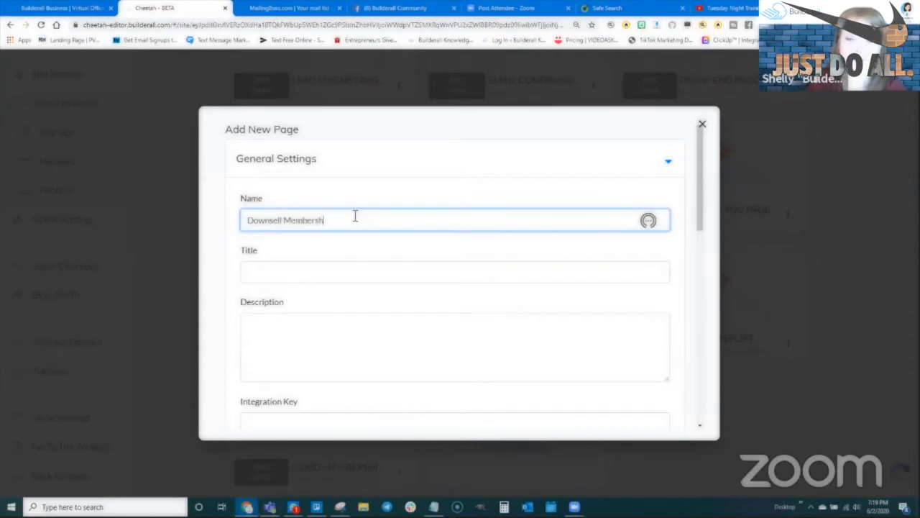
left_click_drag(354, 222, 261, 219)
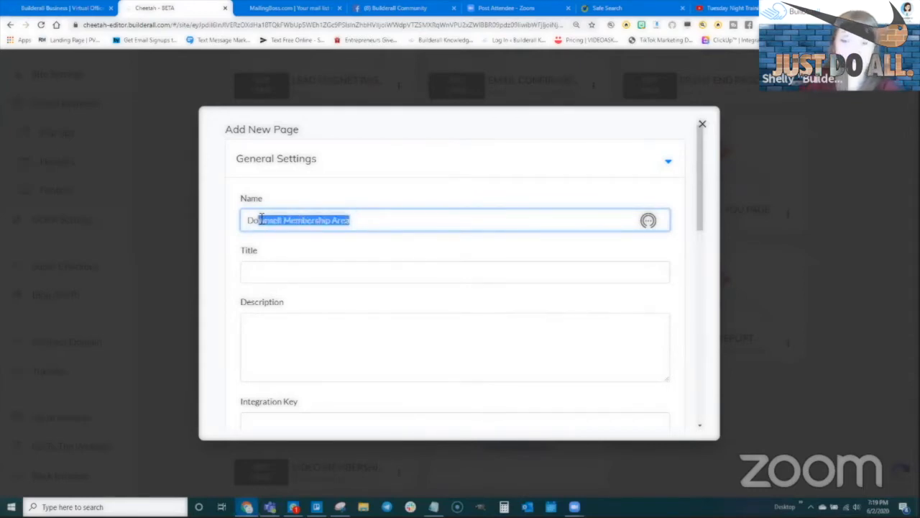
left_click(265, 269)
key("ctrl+v")
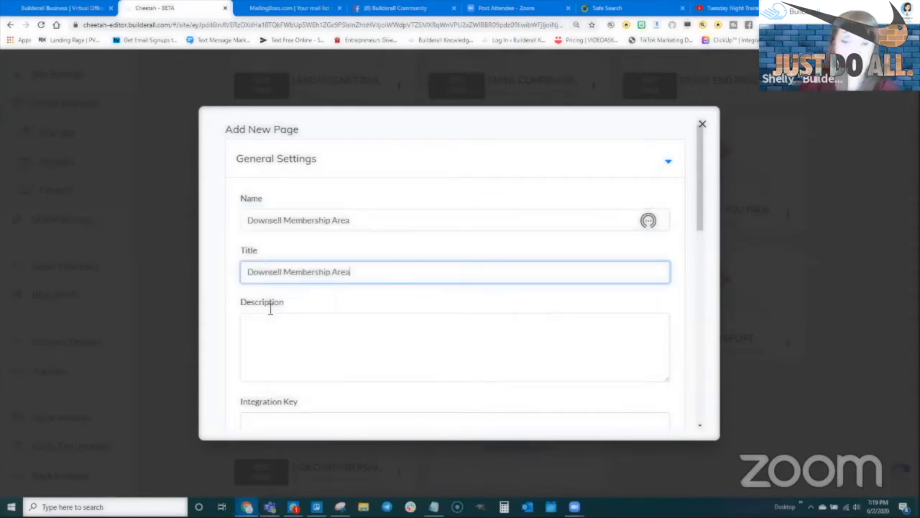
left_click(370, 337)
scroll(382, 333, "down", 10)
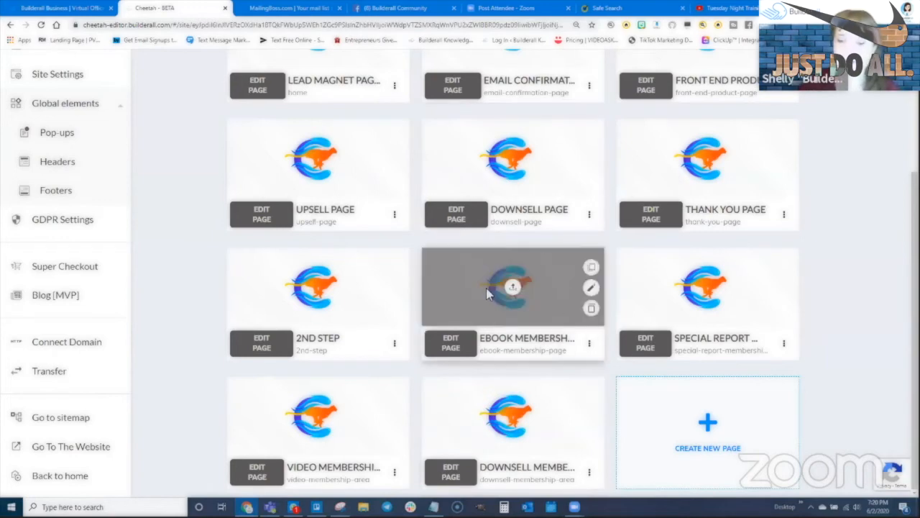
- Save and publish the site from the Ebook Membership page editor, then leave the editor
left_click(451, 343)
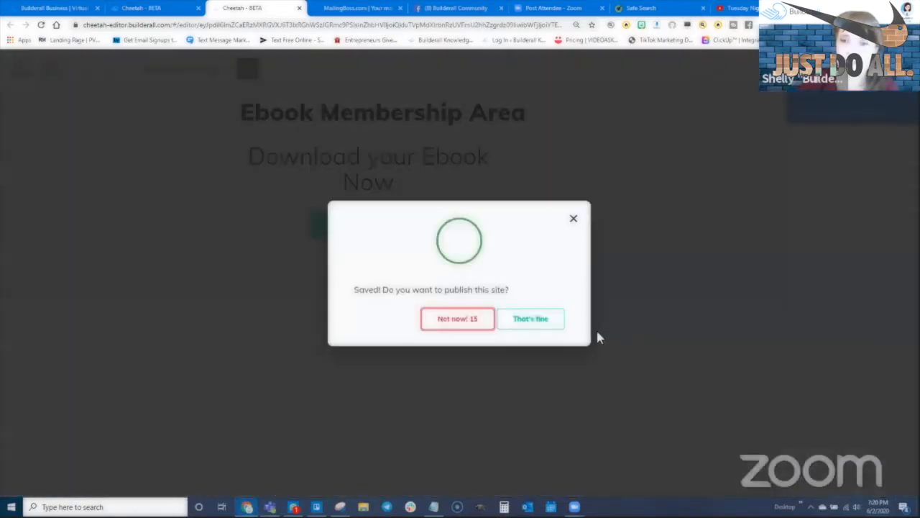
left_click(533, 318)
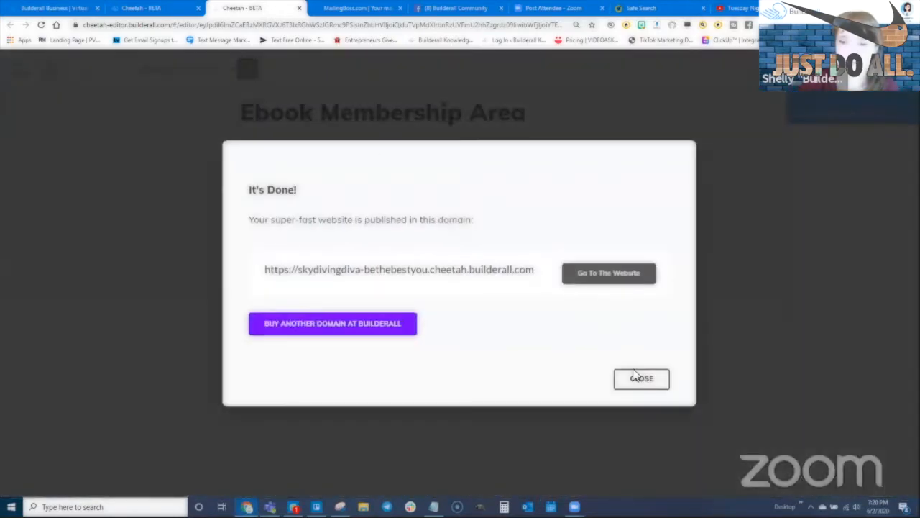
left_click(636, 376)
left_click(298, 8)
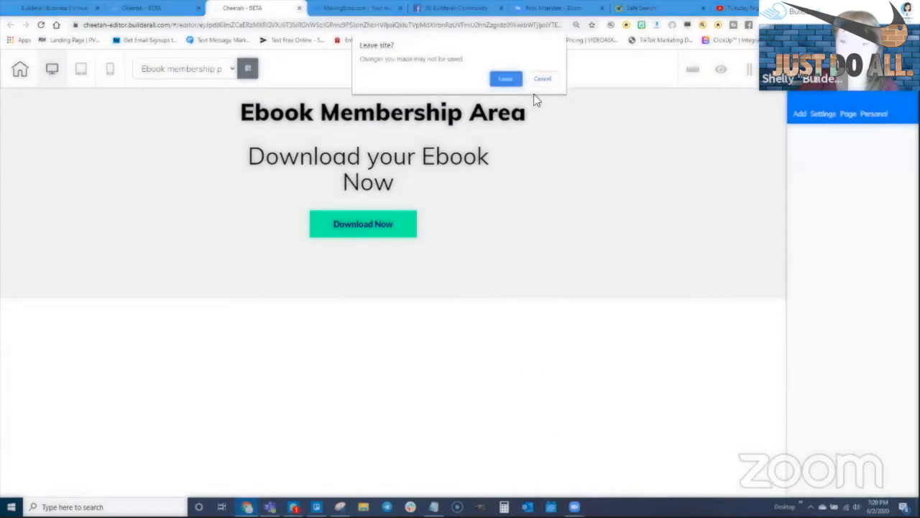
left_click(506, 80)
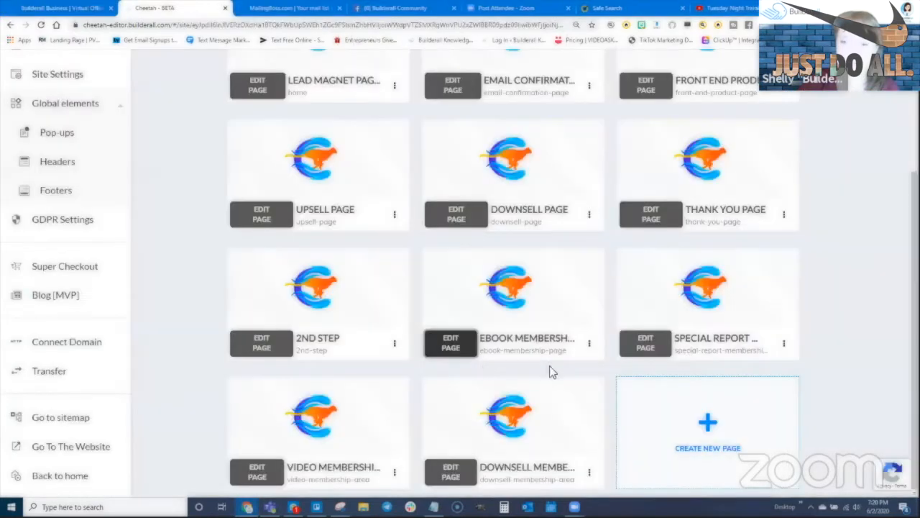
- Add a blank panel to the Special Report page headed 'Special Report Membership Area'
left_click(646, 345)
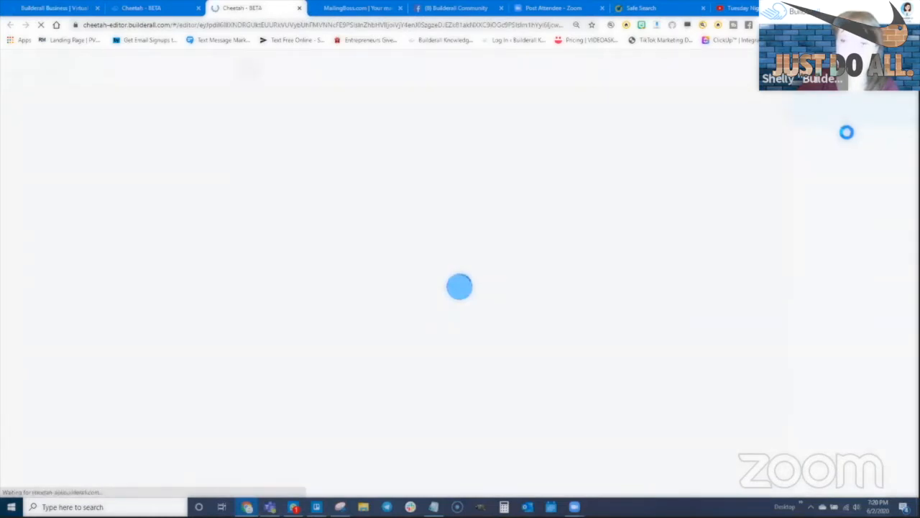
left_click(797, 123)
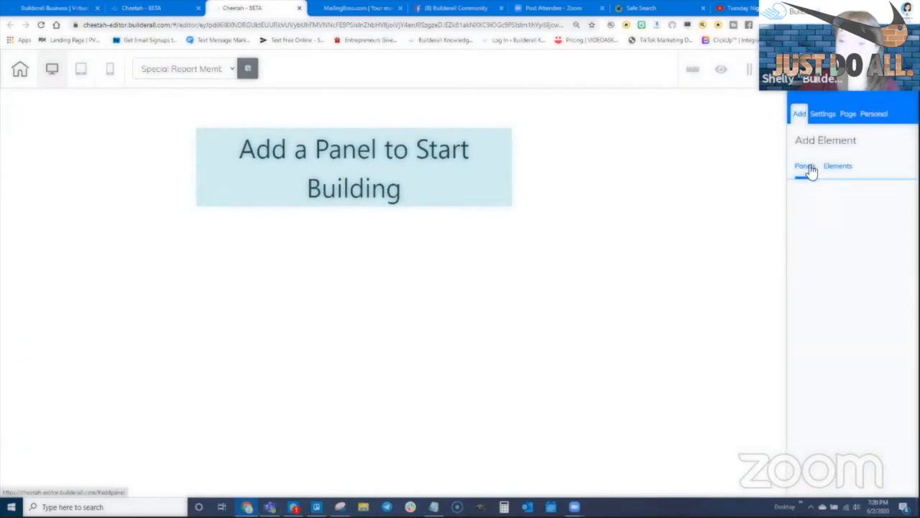
left_click(833, 205)
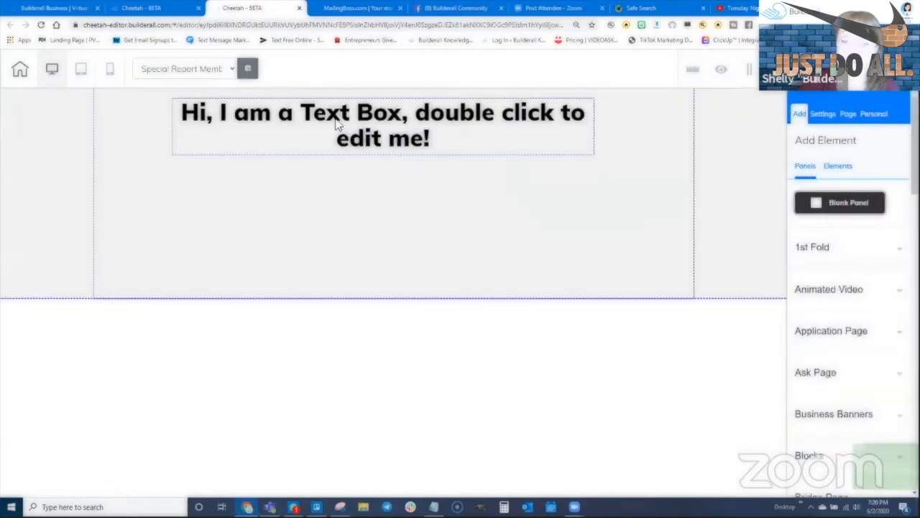
left_click(381, 119)
double_click(381, 120)
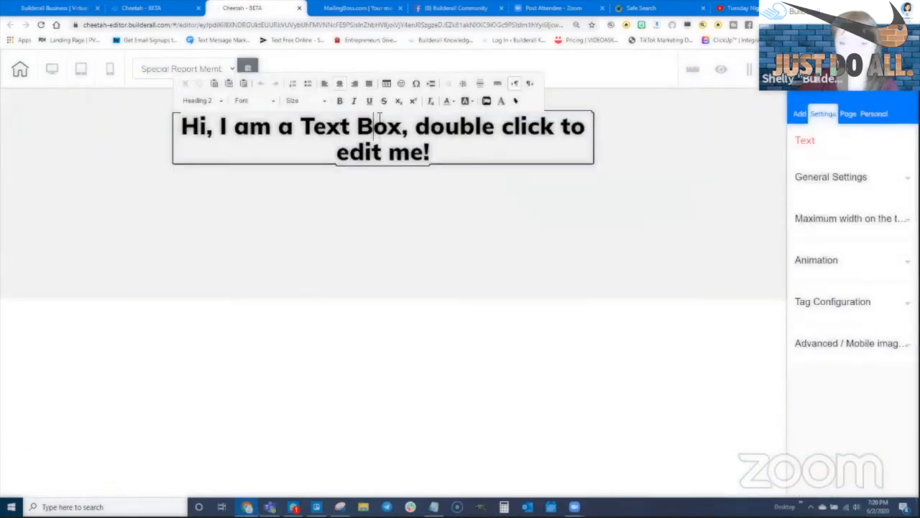
type("Special")
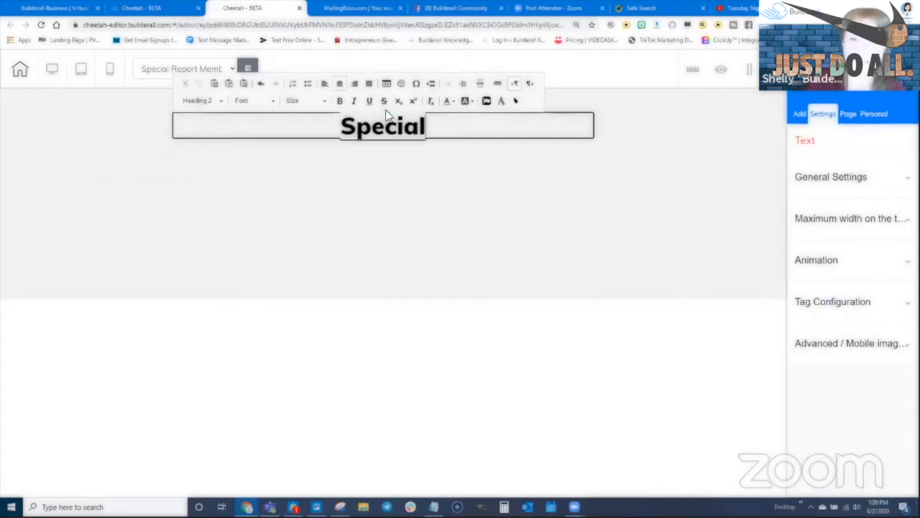
type(" Report Membership Area")
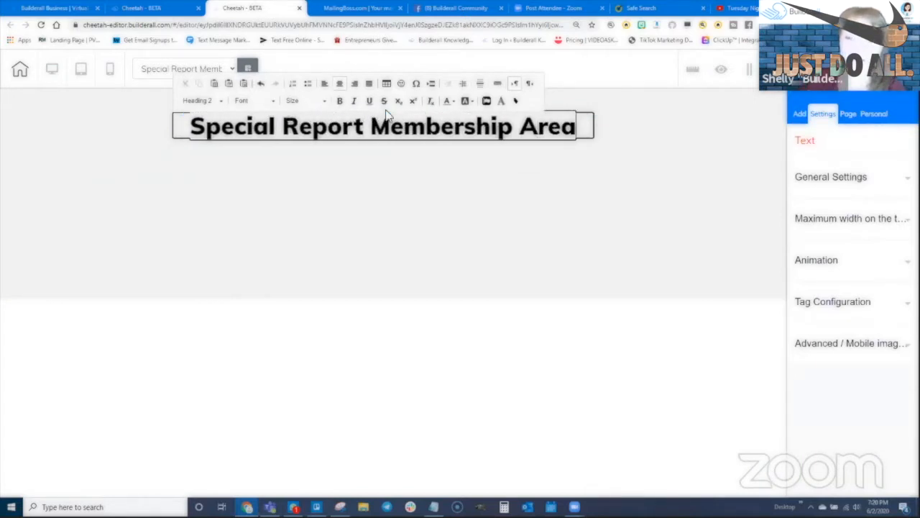
left_click(503, 164)
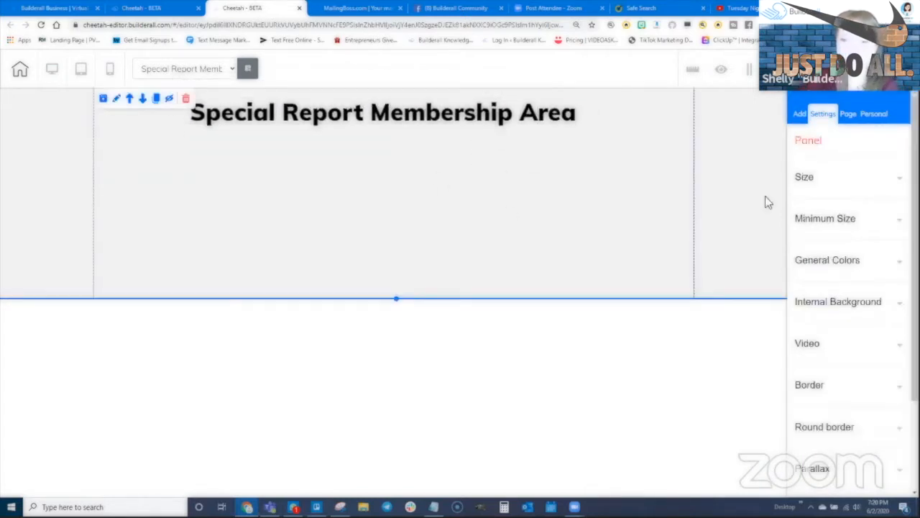
- Place a Title H3 text element beneath the heading
left_click(800, 117)
left_click(838, 166)
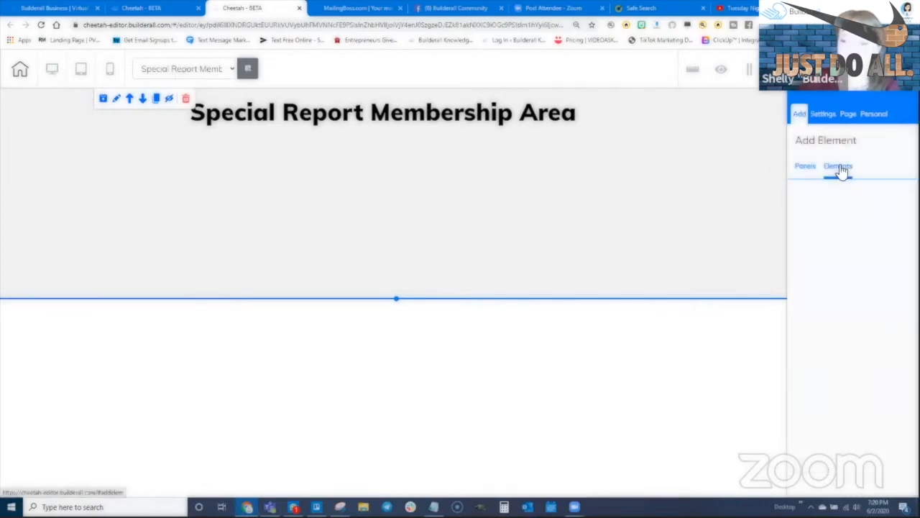
left_click(819, 199)
left_click_drag(857, 350, 352, 162)
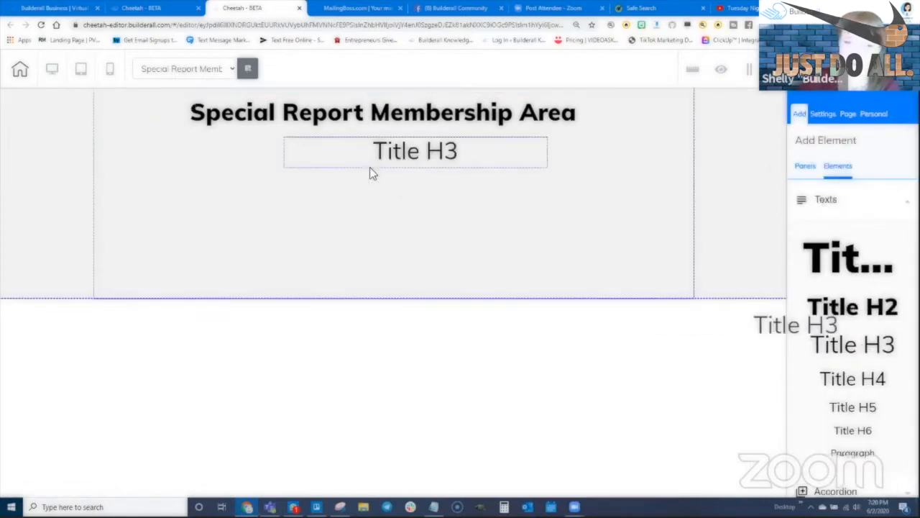
- Change the subtitle text to 'Download Now' and centre it under the heading
left_click(413, 159)
double_click(414, 153)
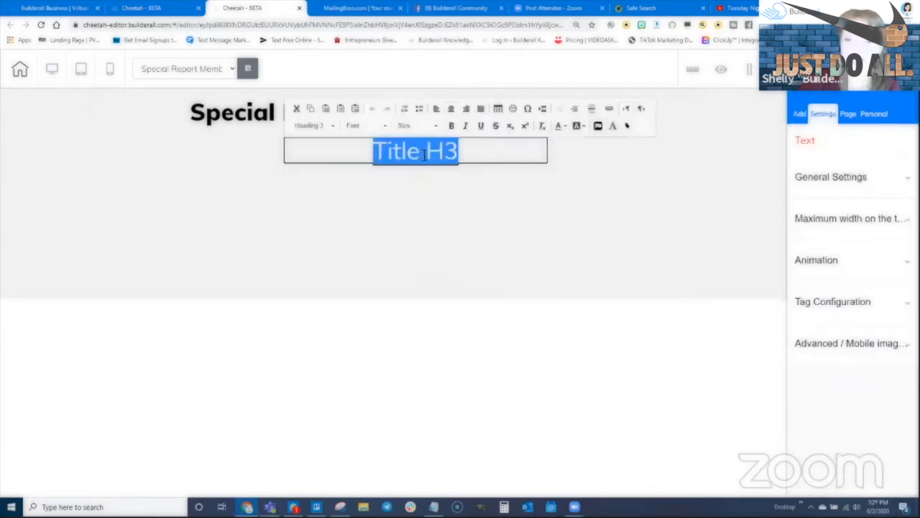
type("Download Your")
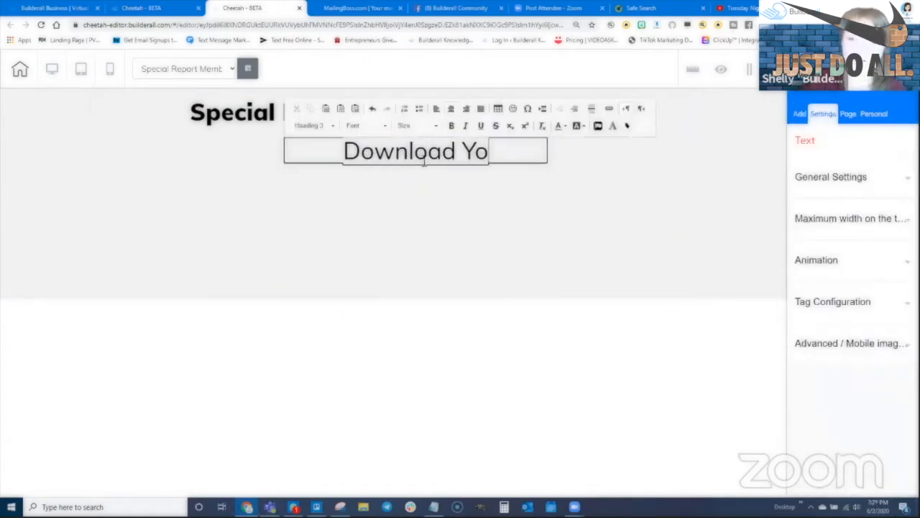
key("BackSpace")
key("BackSpace")
key("BackSpace")
key("BackSpace")
key("BackSpace")
type("Now")
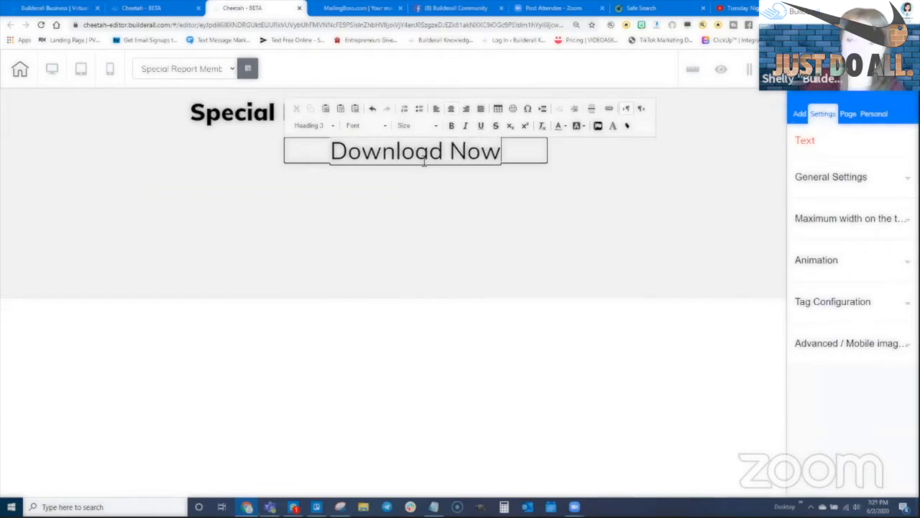
left_click(462, 207)
left_click_drag(436, 164, 401, 160)
left_click(496, 166)
- Add a button element below the Download Now subtitle
left_click(800, 114)
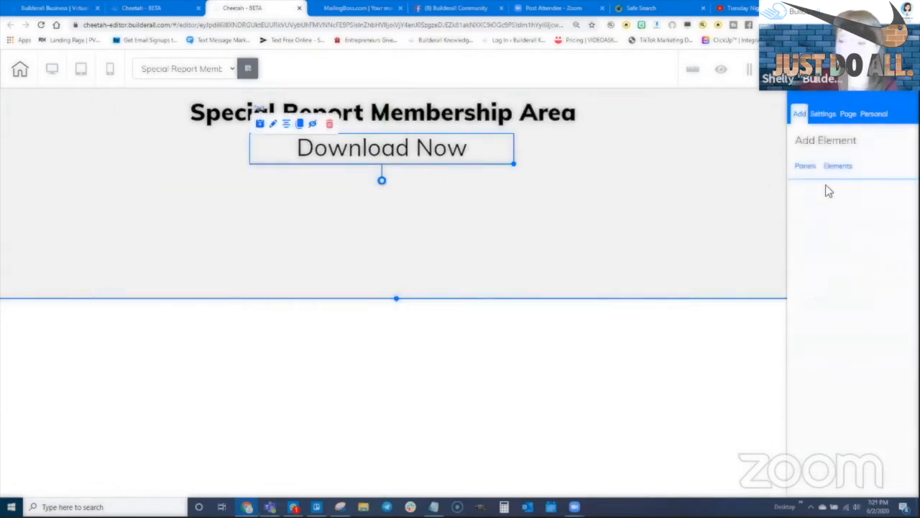
left_click(838, 166)
scroll(827, 237, "down", 2)
scroll(846, 320, "down", 6)
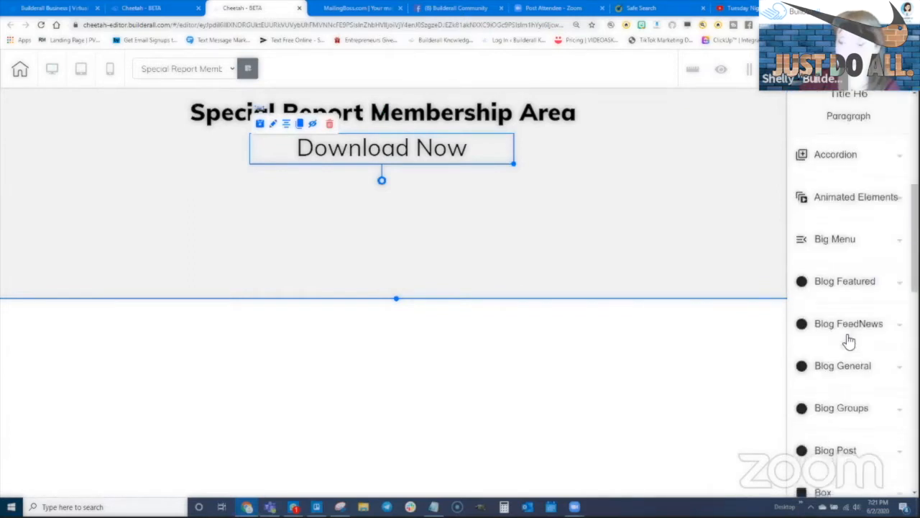
left_click(829, 300)
left_click_drag(836, 367, 398, 200)
- Change the button's headline label from Register to 'Download Now'
left_click(392, 203)
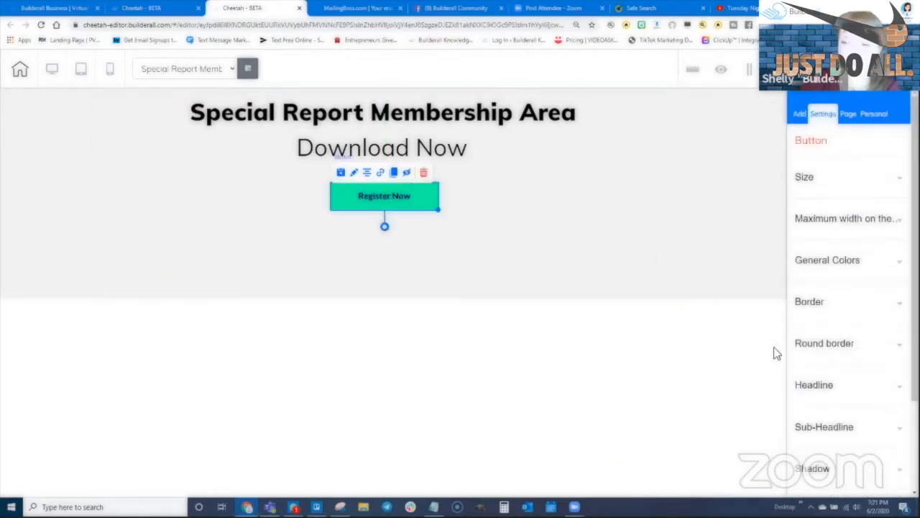
scroll(816, 330, "down", 2)
left_click(825, 310)
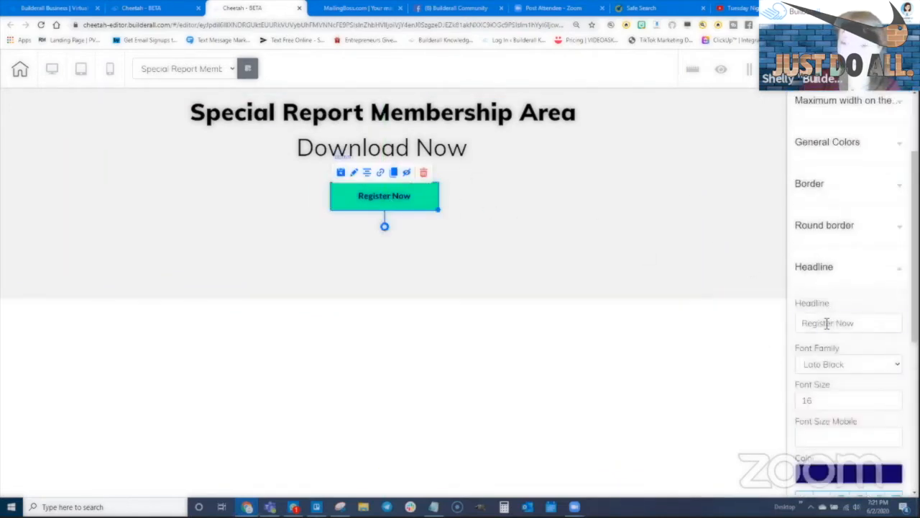
left_click(833, 324)
double_click(825, 324)
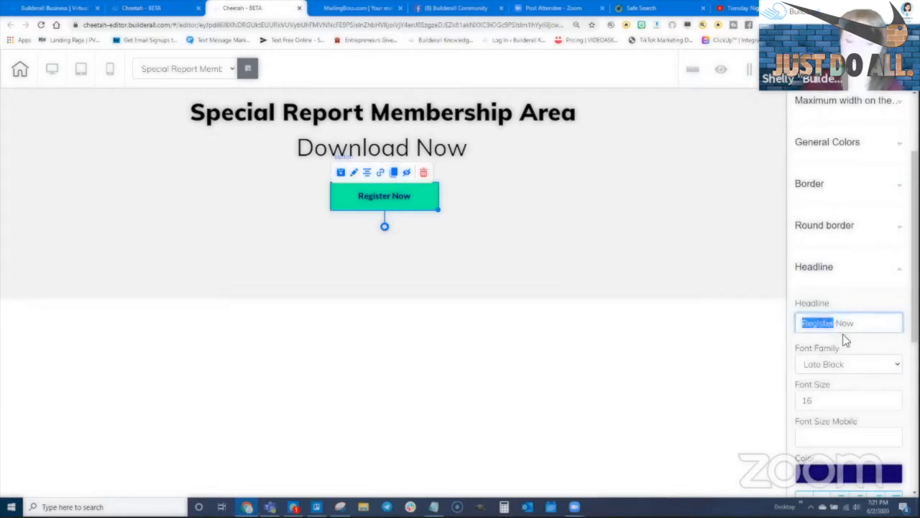
type("Download")
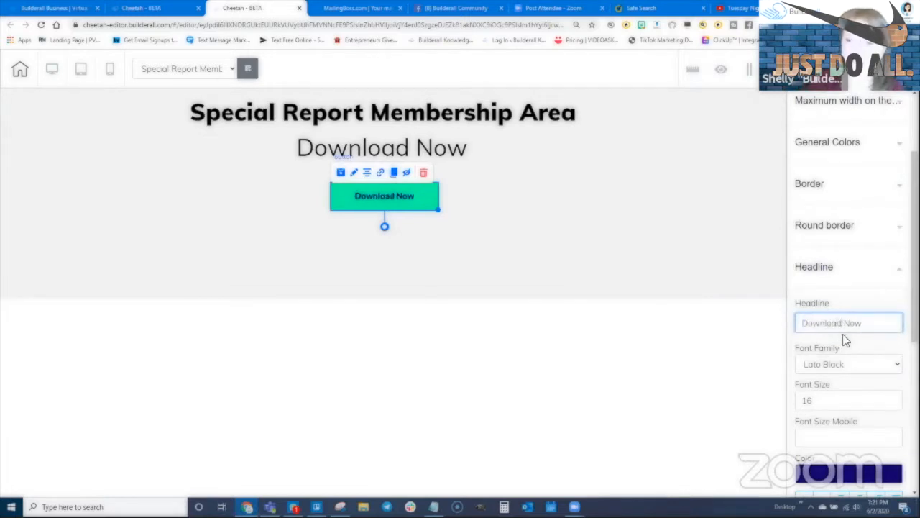
left_click(611, 197)
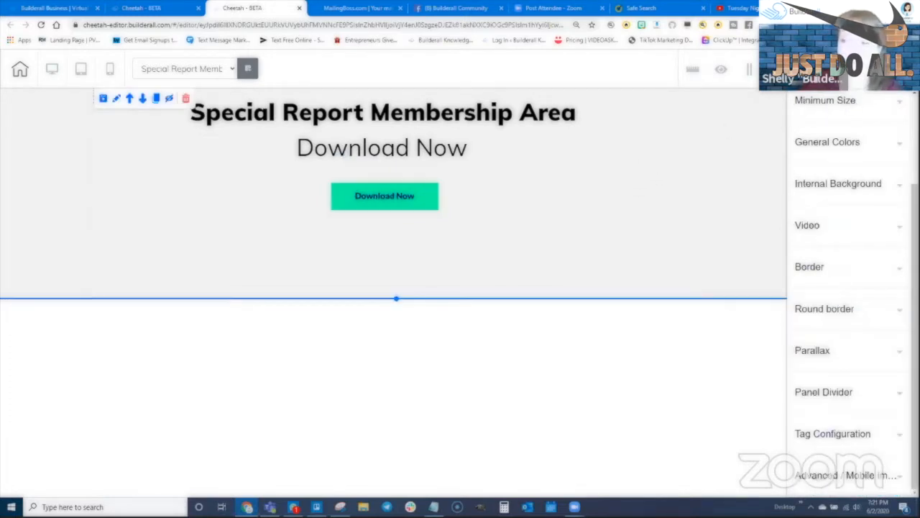
- Save the Special Report page with Ctrl+S, publish the site, and leave the editor
key("ctrl+s")
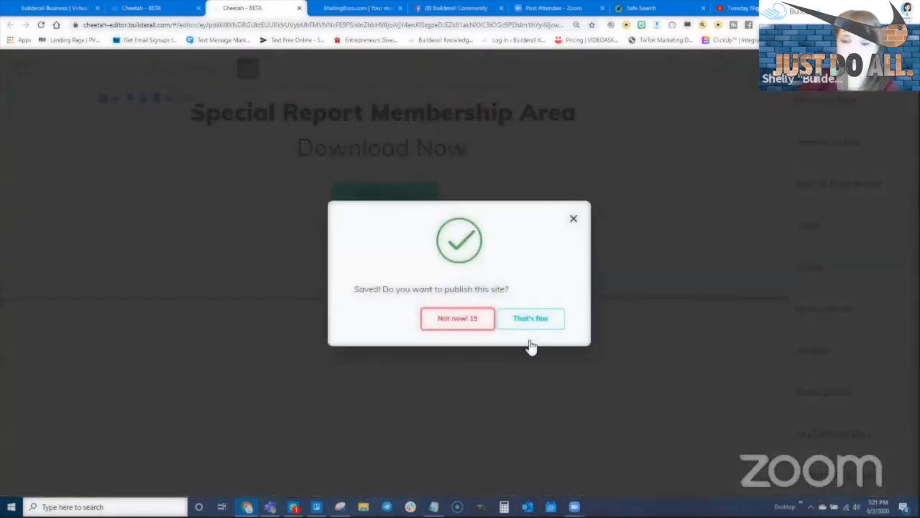
left_click(530, 320)
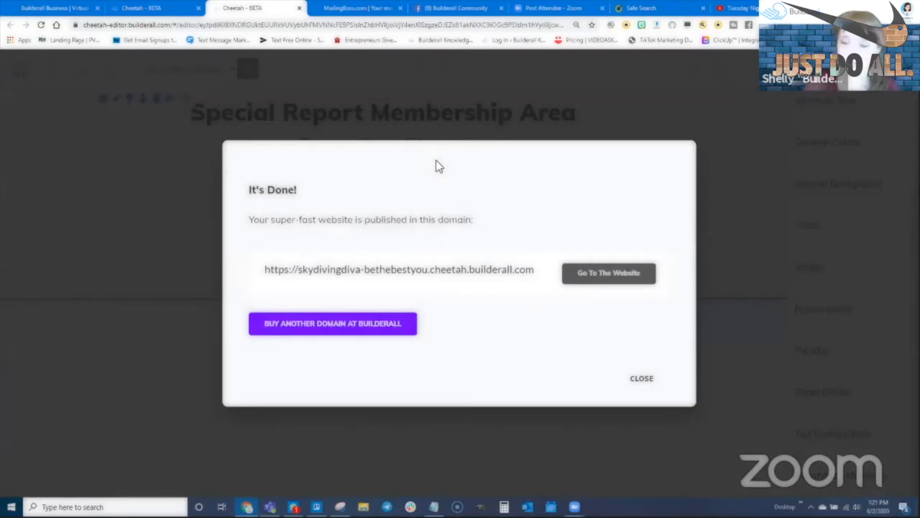
left_click(642, 380)
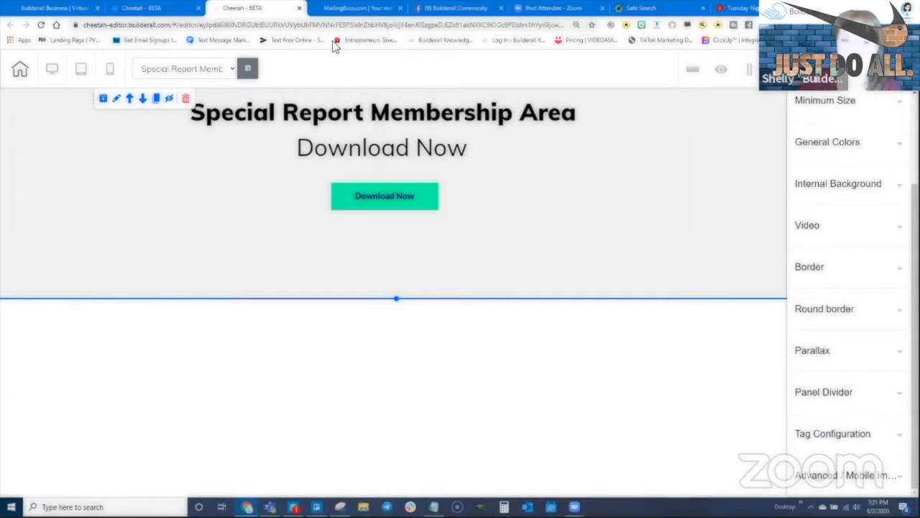
left_click(299, 8)
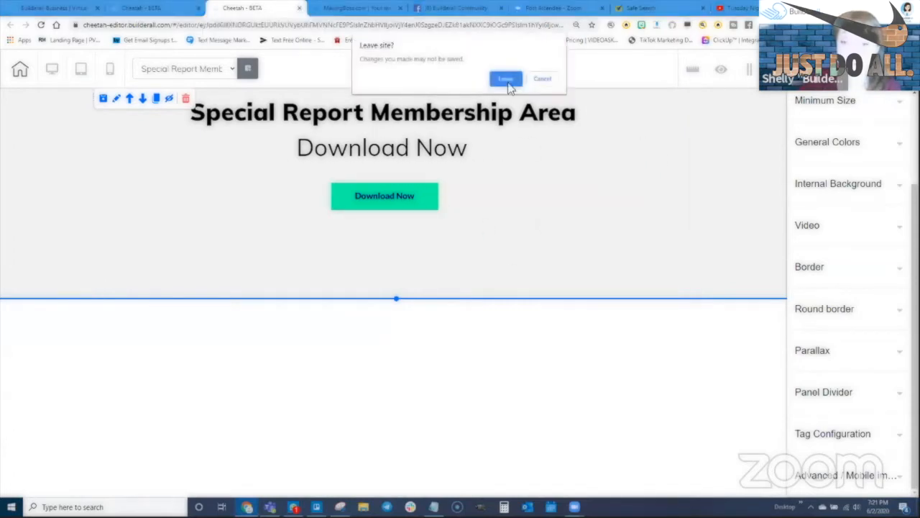
left_click(507, 82)
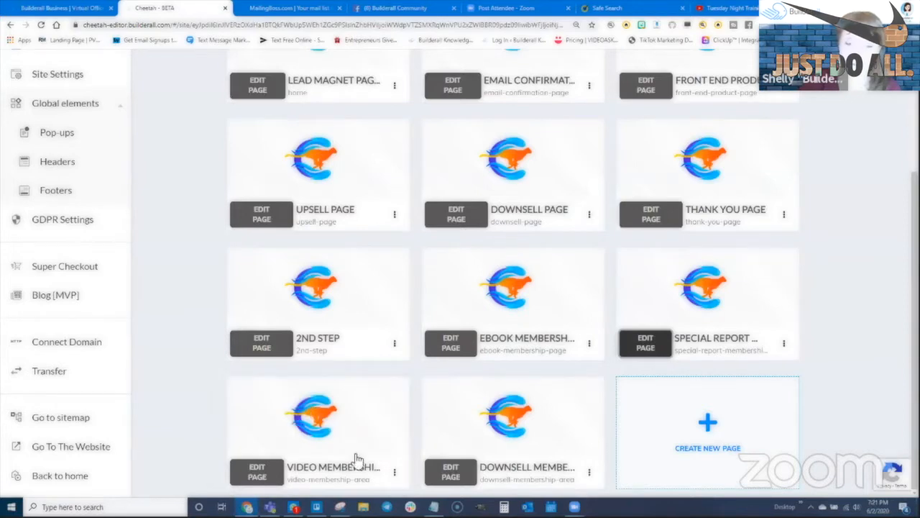
- Add a blank panel to the Video Membership page with the heading 'Video Membership Area'
left_click(260, 471)
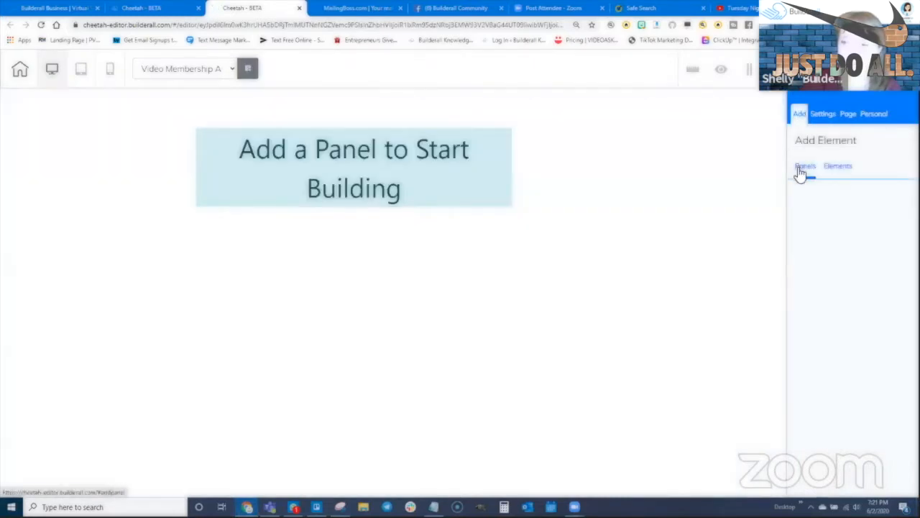
left_click(323, 148)
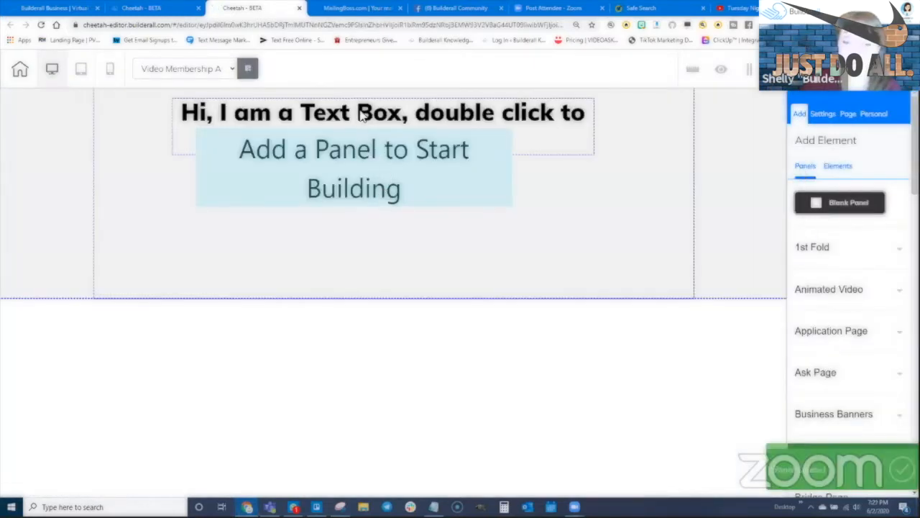
left_click(381, 118)
double_click(381, 118)
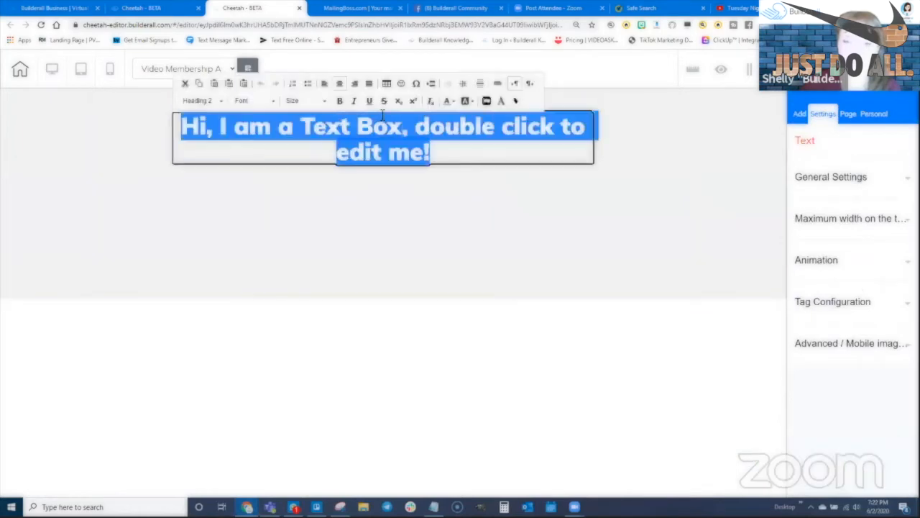
type("Video Member")
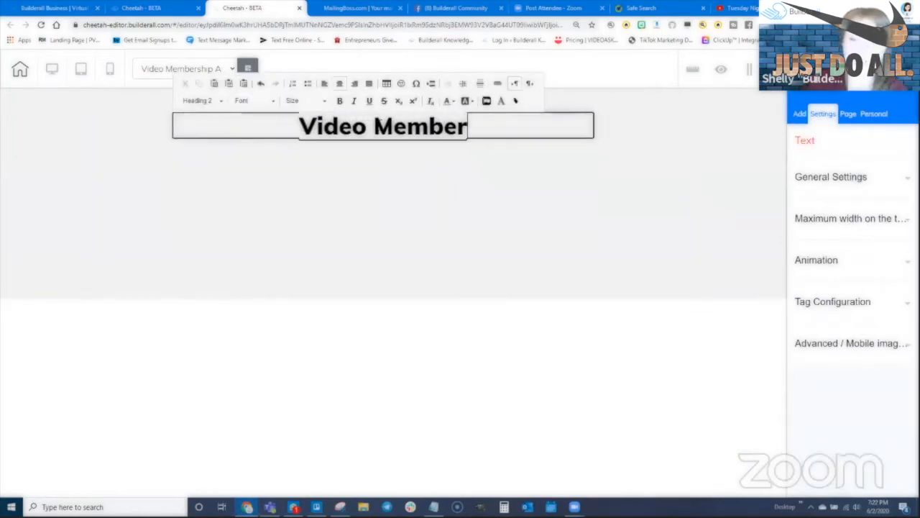
type("ship Area")
left_click(388, 154)
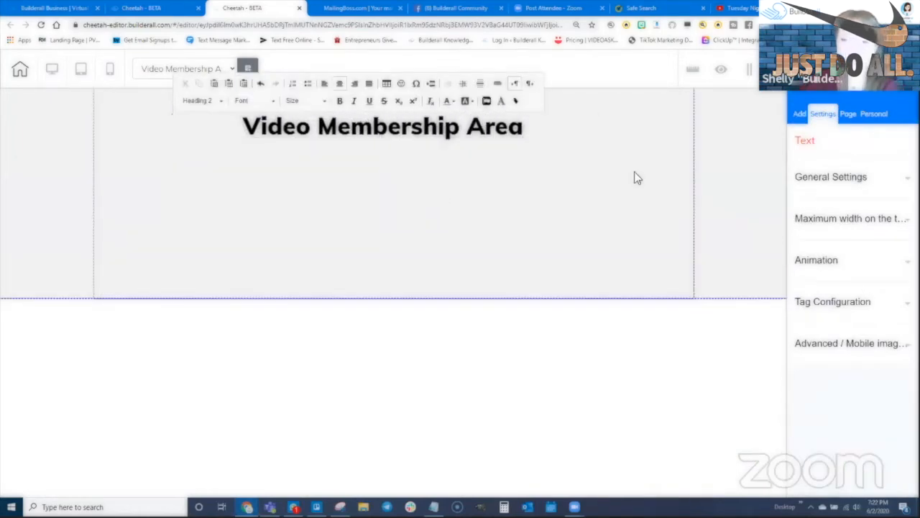
left_click(634, 179)
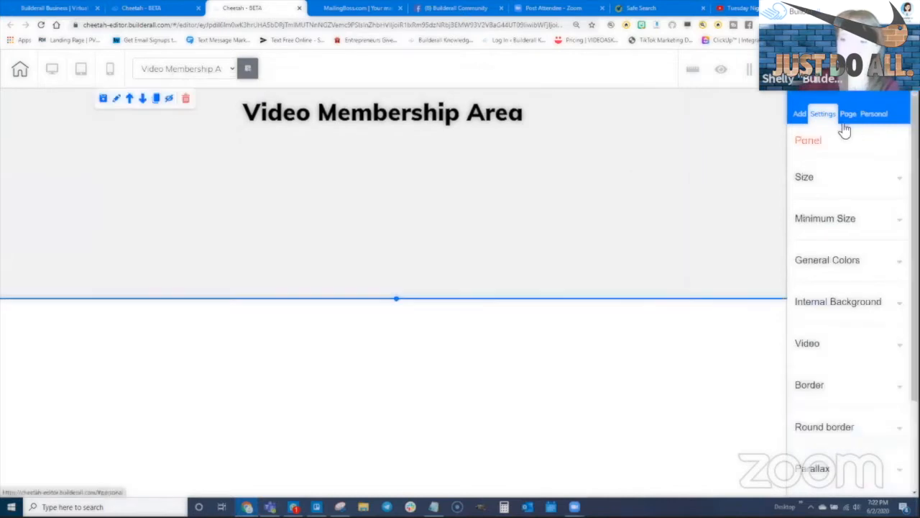
left_click(800, 118)
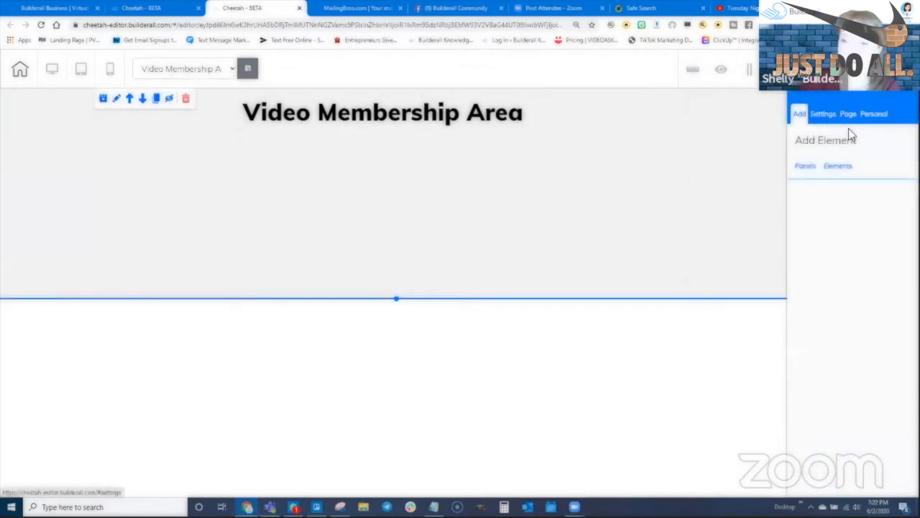
left_click(839, 167)
- Add a Title H3 subtitle reading 'Download Now', centred under the heading
left_click(824, 201)
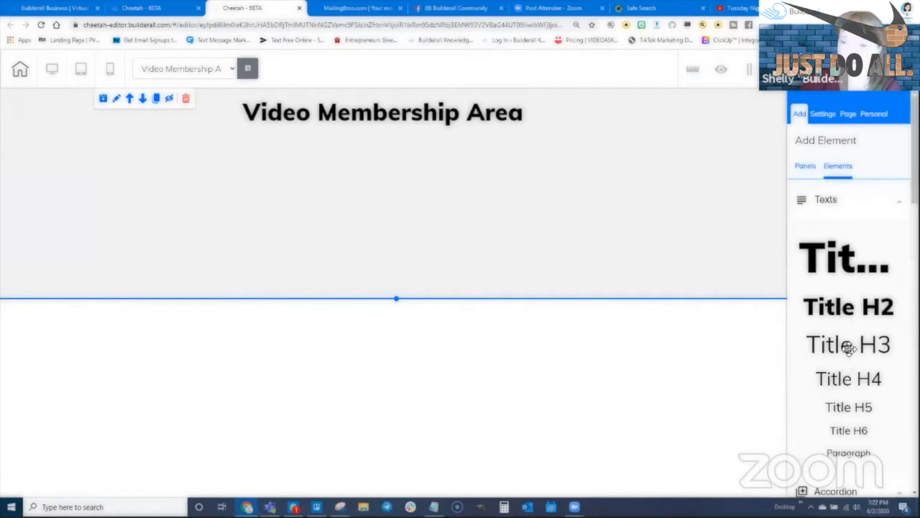
left_click_drag(849, 348, 400, 160)
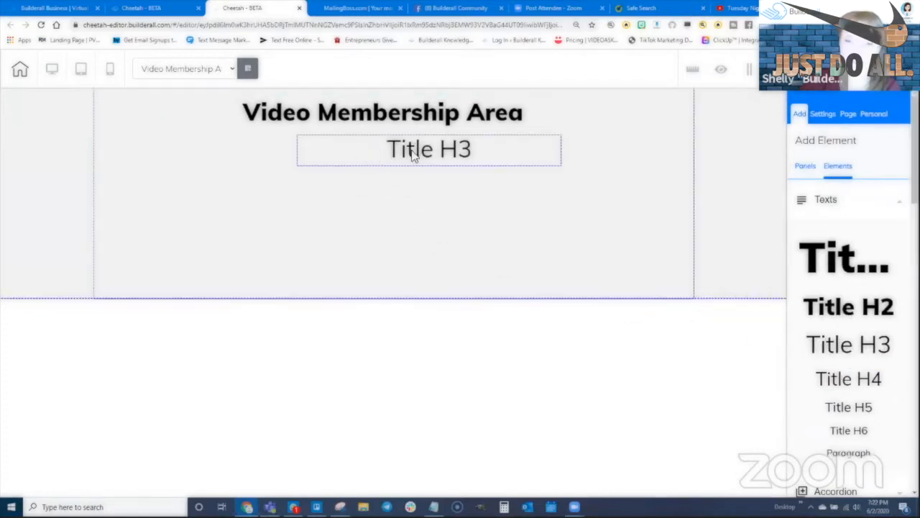
left_click(424, 151)
triple_click(422, 162)
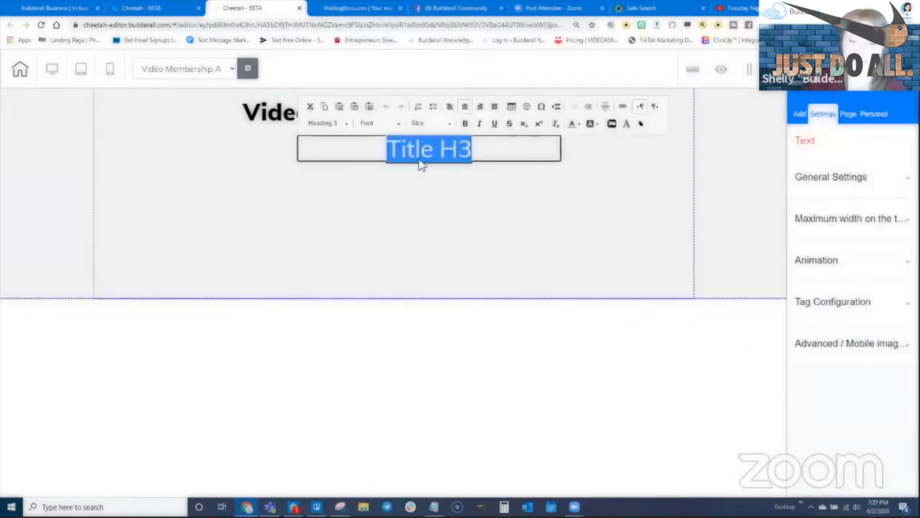
type("Download Now")
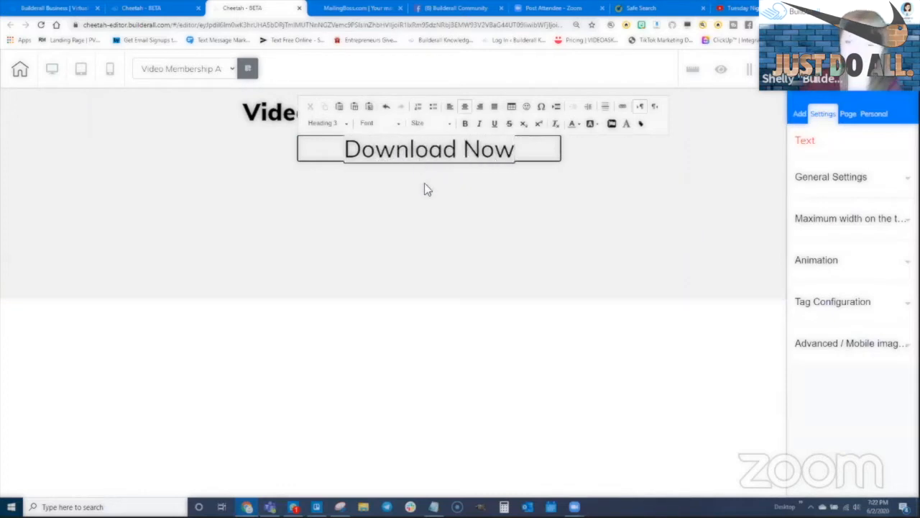
left_click(424, 189)
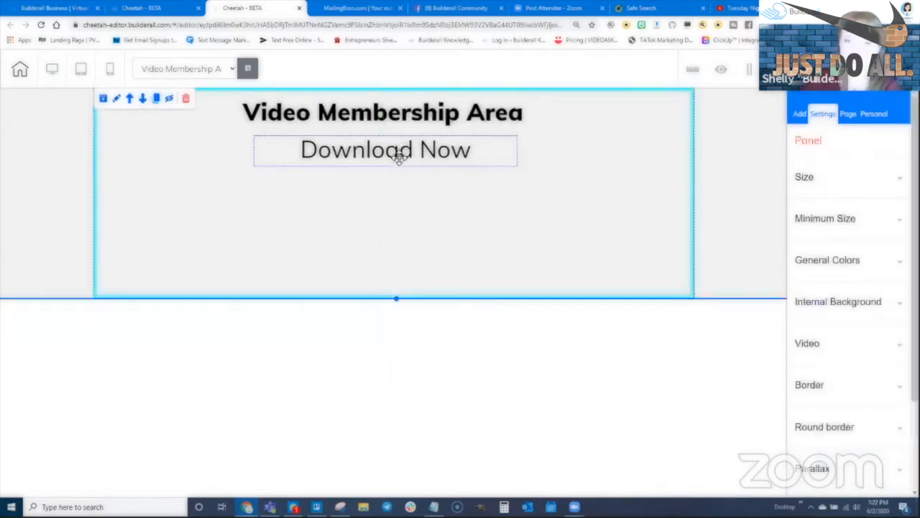
left_click_drag(403, 157, 399, 159)
- Add a button below the subtitle and relabel it from Register to 'Download Now'
left_click(799, 115)
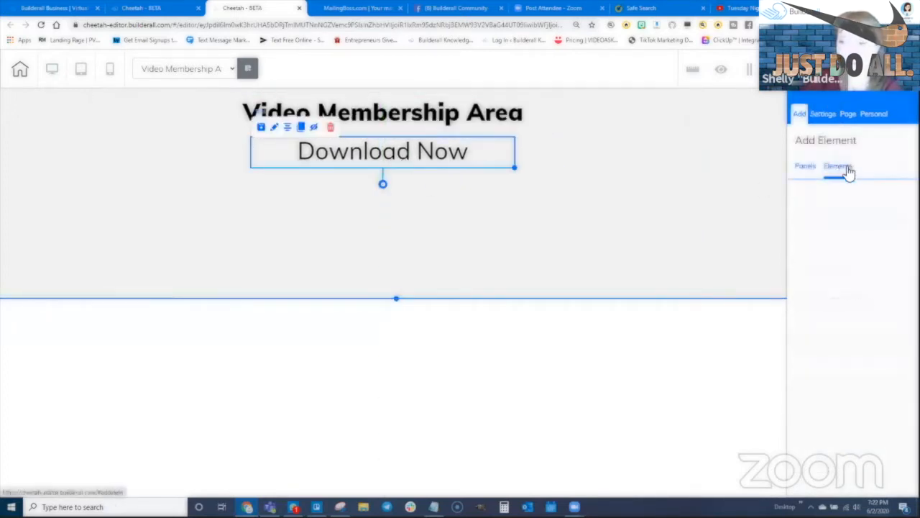
scroll(853, 294, "down", 8)
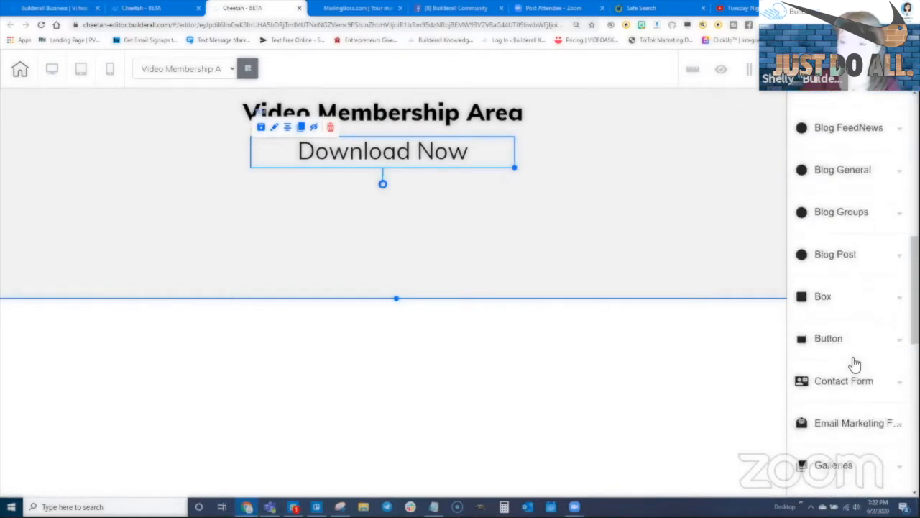
left_click(829, 301)
left_click_drag(724, 370, 395, 205)
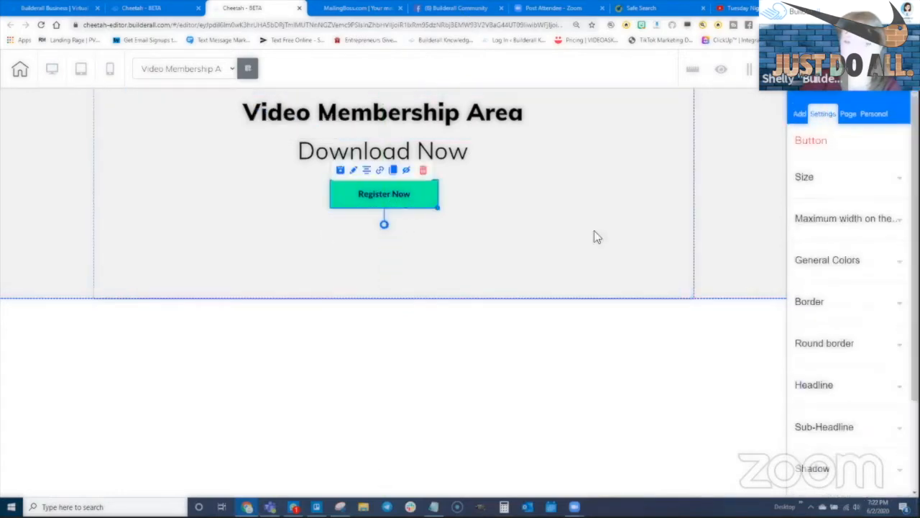
scroll(898, 351, "down", 3)
left_click(821, 268)
double_click(816, 322)
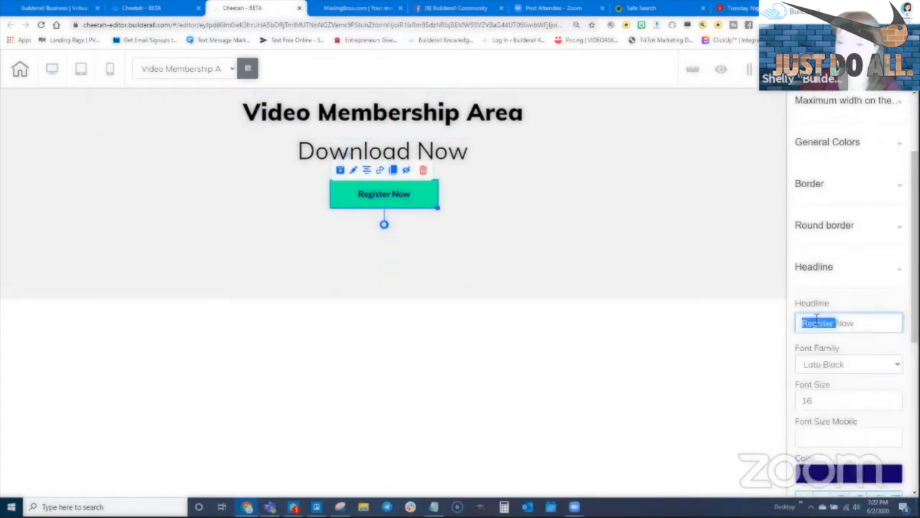
type("D")
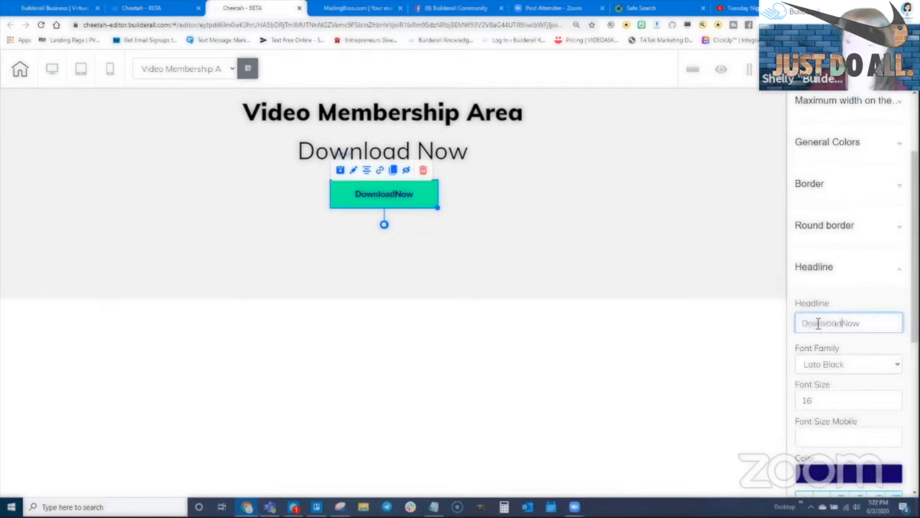
type("ownload")
left_click(729, 180)
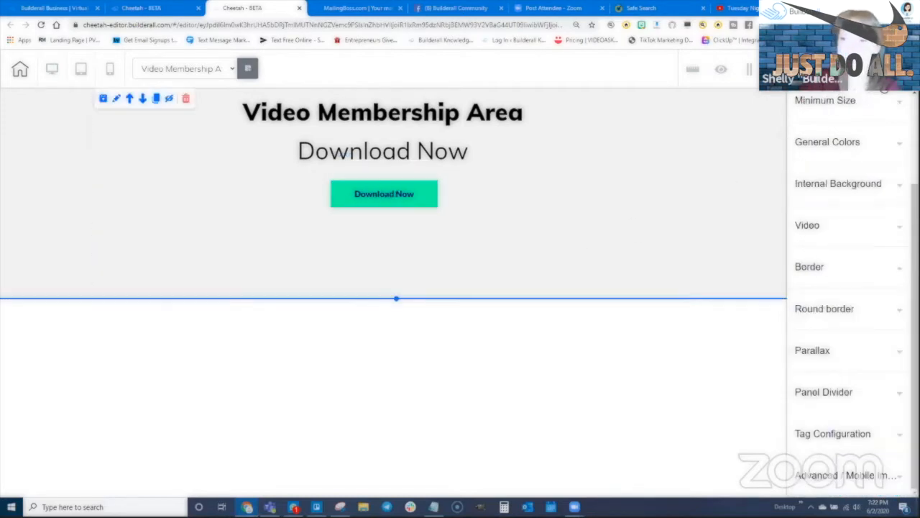
- Save and publish the Video Membership page, then start editing the Downsell Membership page
left_click(779, 69)
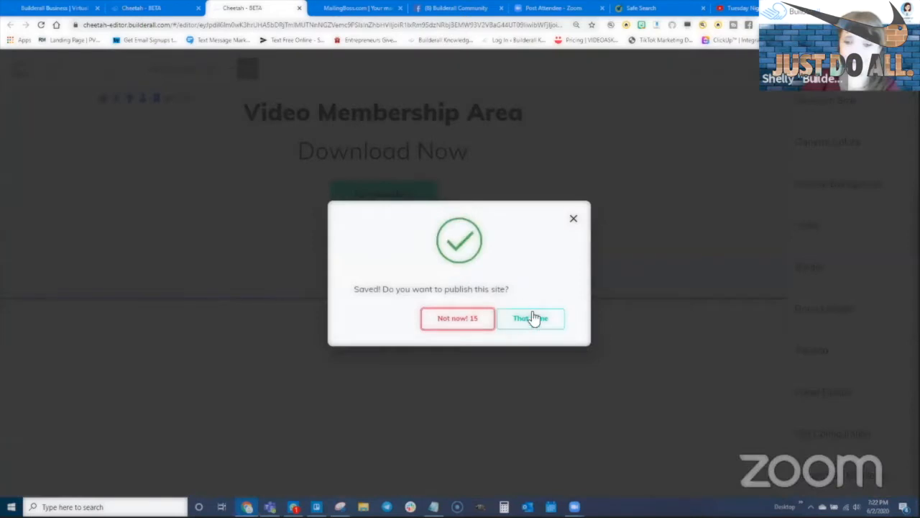
left_click(532, 318)
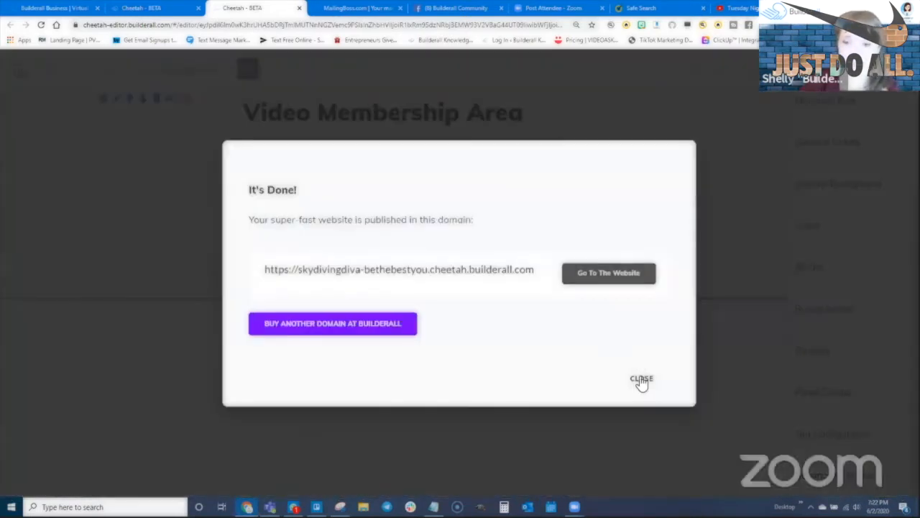
left_click(641, 379)
left_click(299, 8)
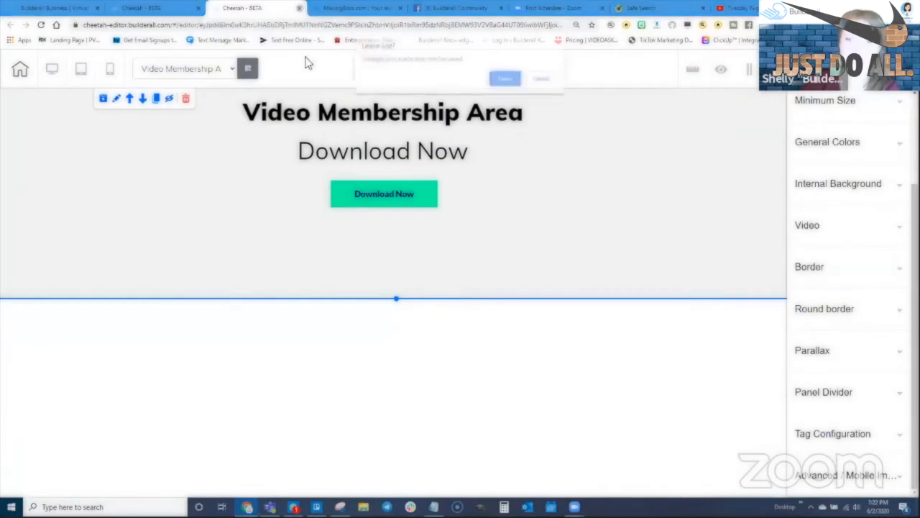
left_click(506, 80)
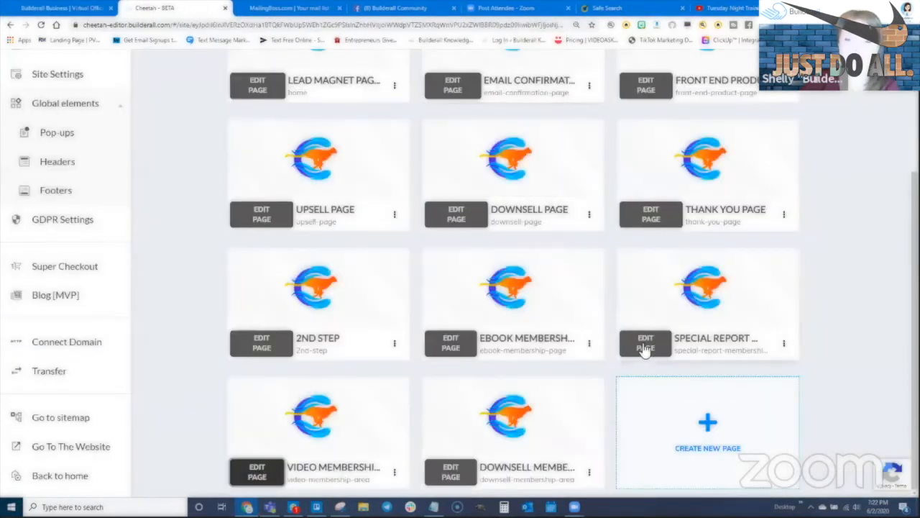
left_click(258, 468)
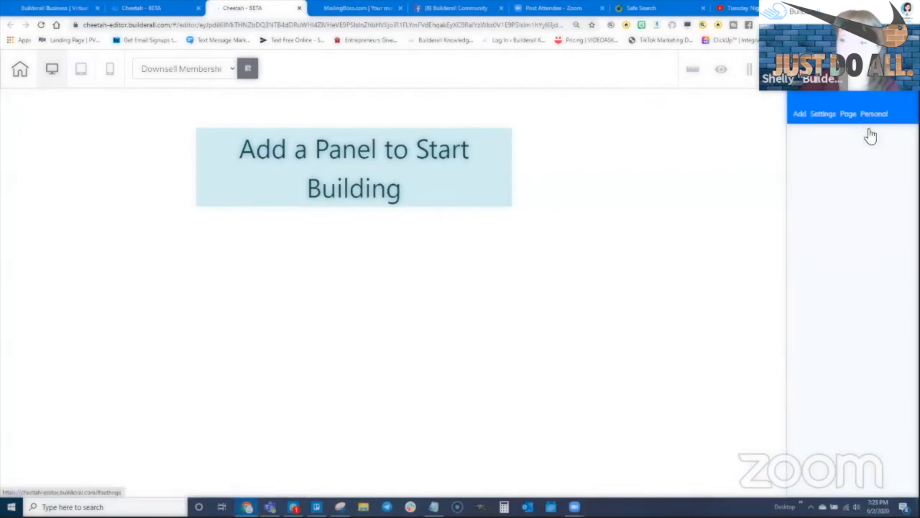
- Add a Blank Panel to the empty Downsell page and delete the extra lower panel
left_click(798, 114)
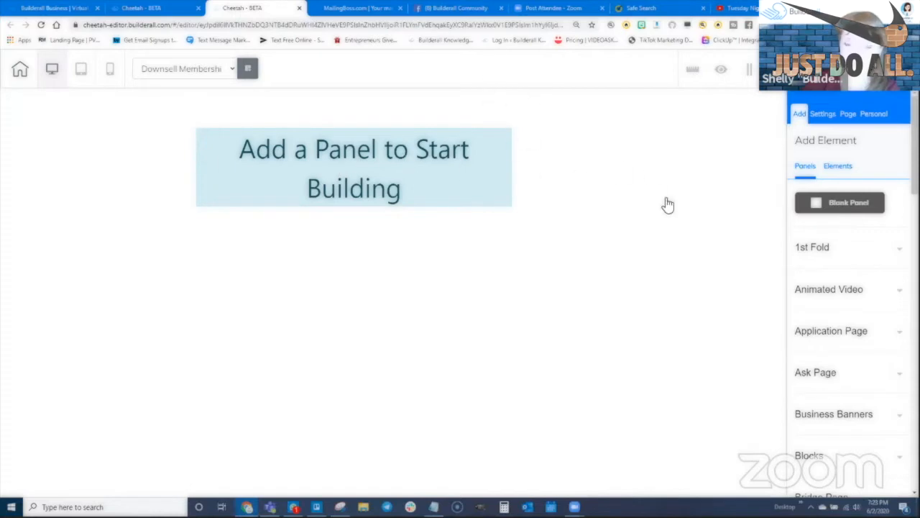
double_click(843, 206)
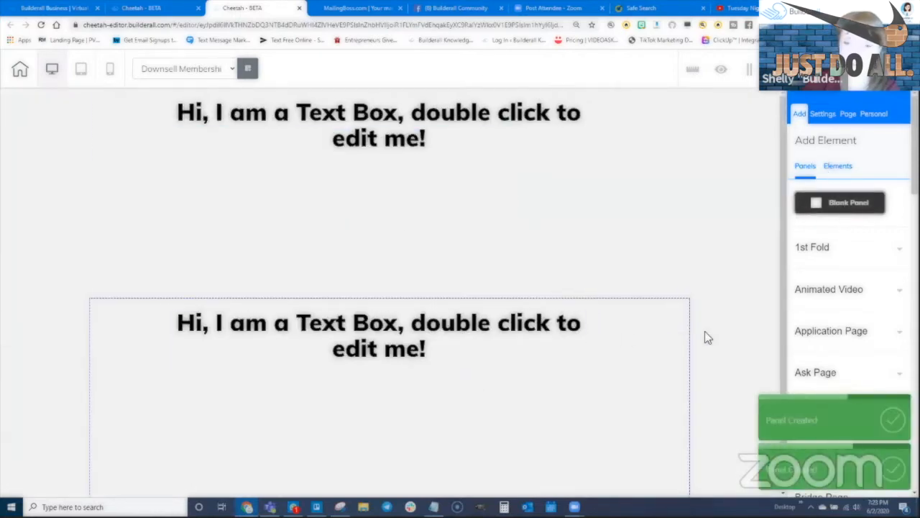
left_click(135, 345)
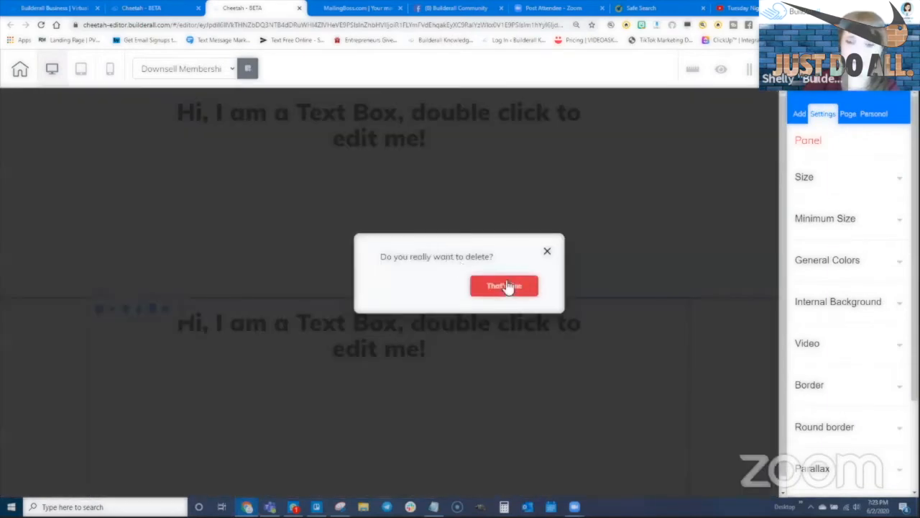
left_click(503, 284)
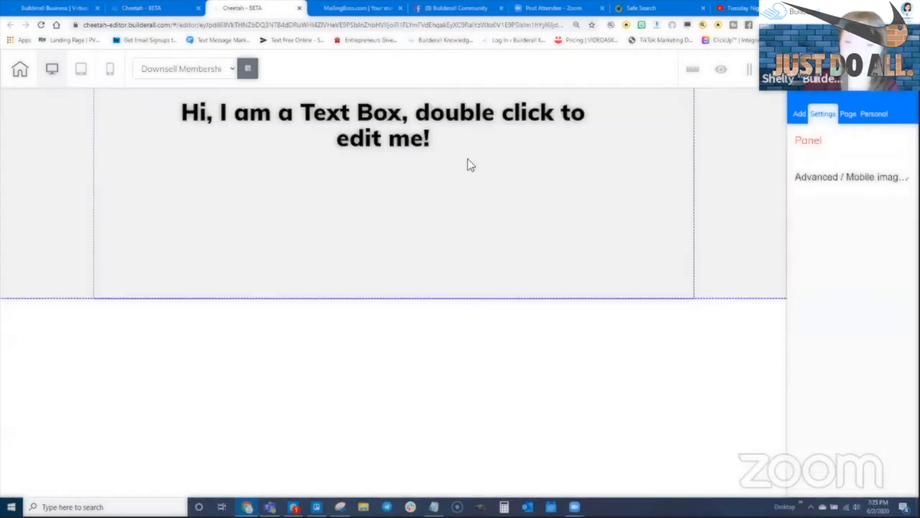
- Retype the placeholder heading as 'Downsell Membership Area'
left_click(414, 128)
double_click(392, 128)
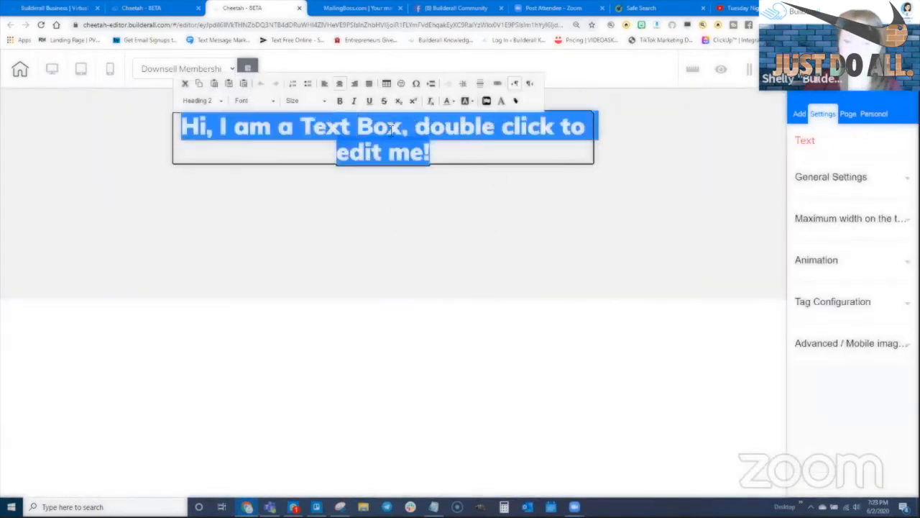
type("Downs")
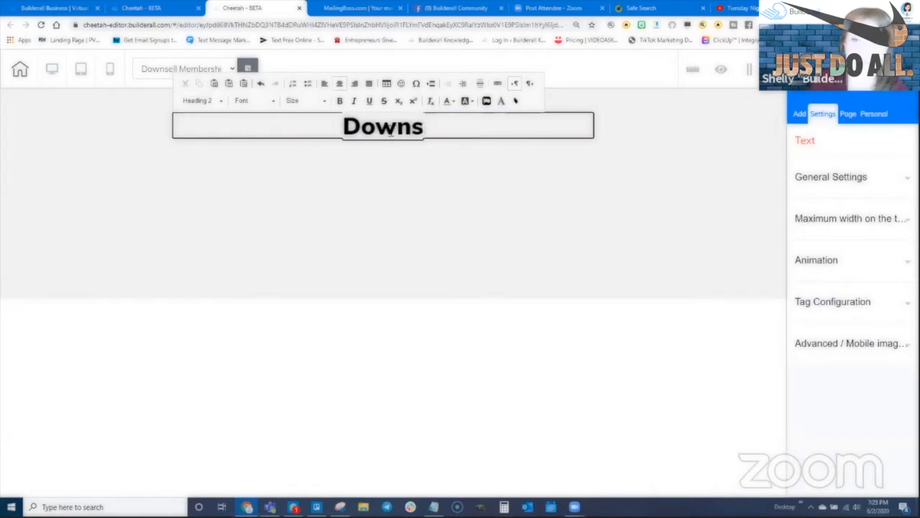
type("ell Membershi")
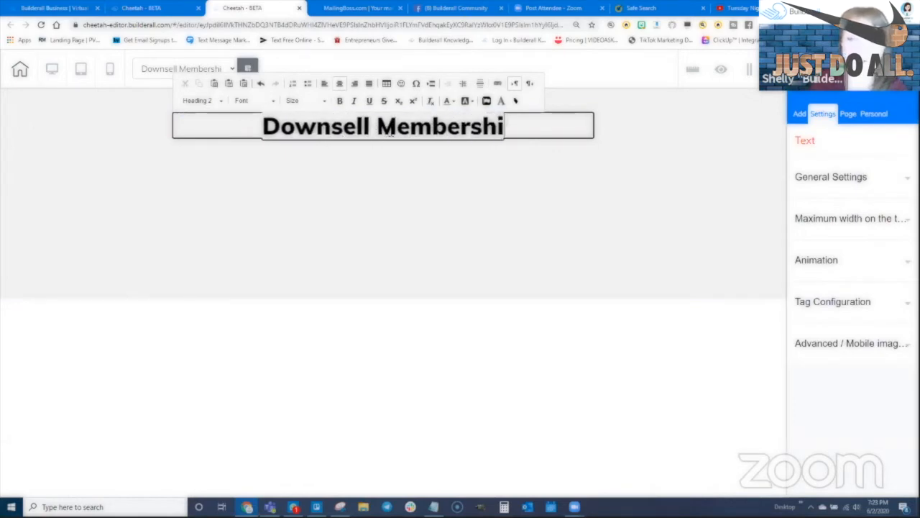
type("p Area")
left_click(449, 181)
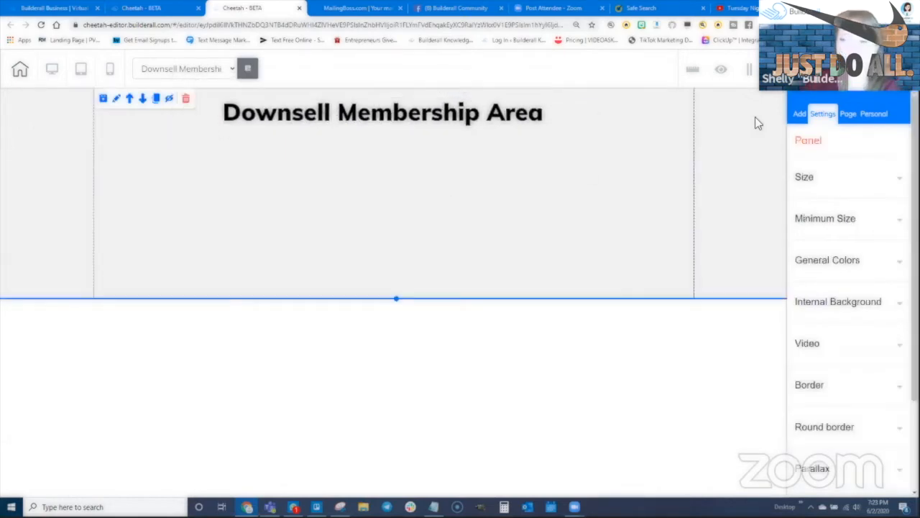
- Place a Title H4 subtitle under the heading and begin typing 'Download' into it
left_click(798, 115)
left_click(849, 167)
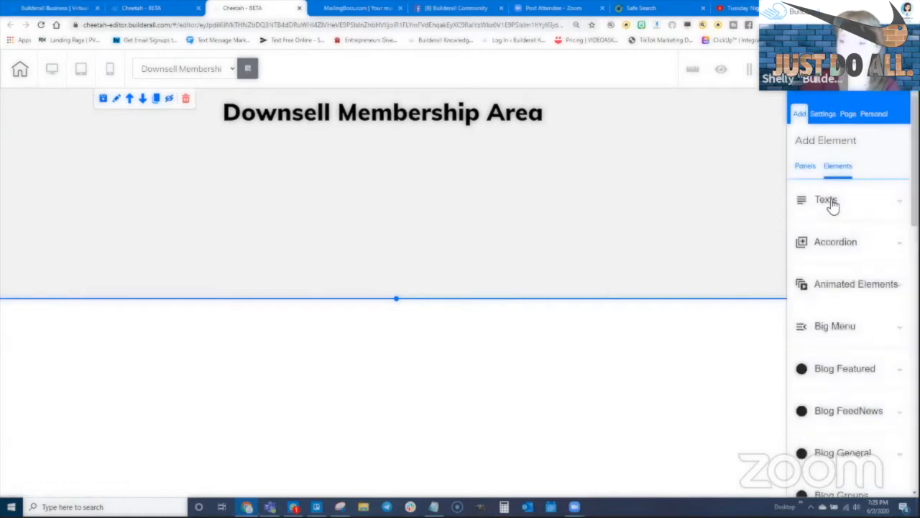
left_click(830, 202)
left_click_drag(754, 374, 395, 144)
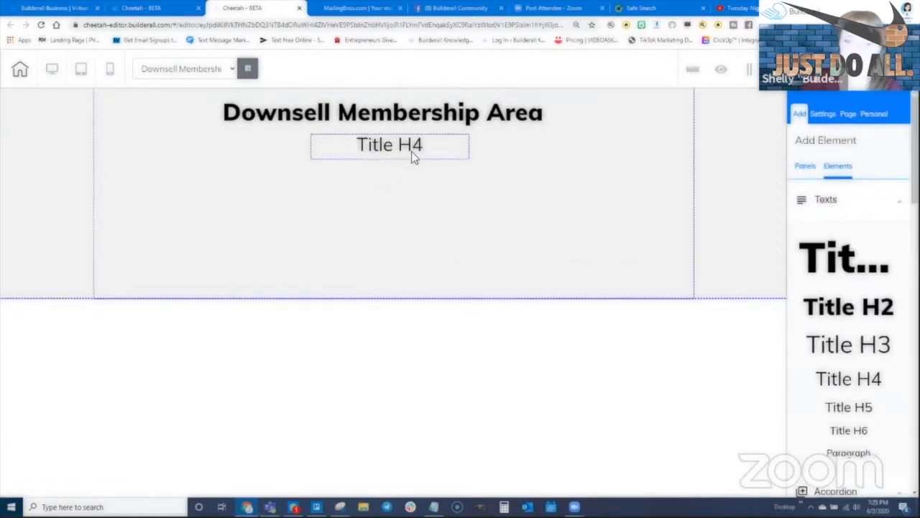
left_click(414, 157)
triple_click(402, 150)
type("D")
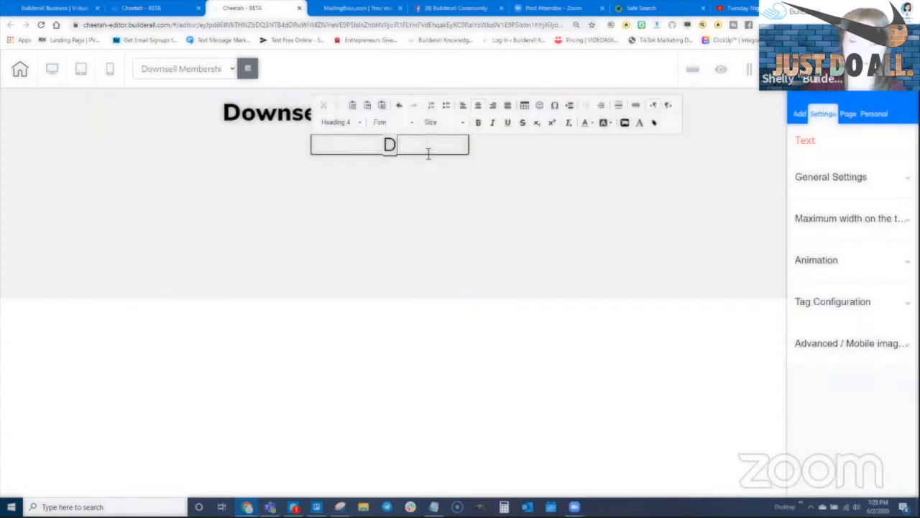
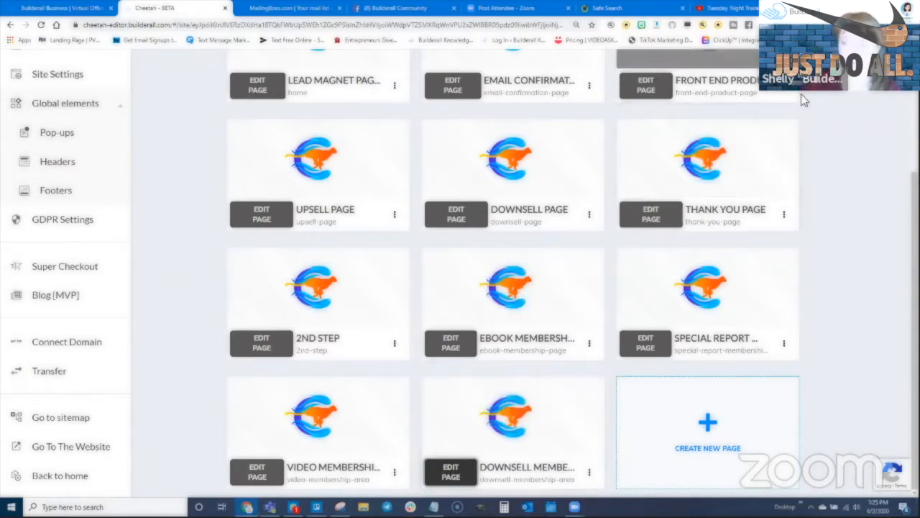
- Begin a new members area and enter 'Special Report LOCK' as its name
scroll(845, 190, "up", 3)
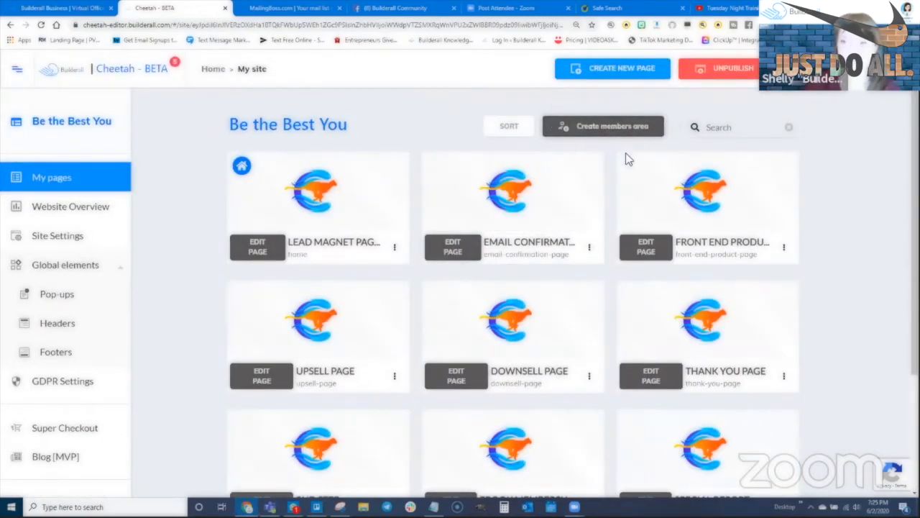
left_click(598, 128)
left_click(479, 148)
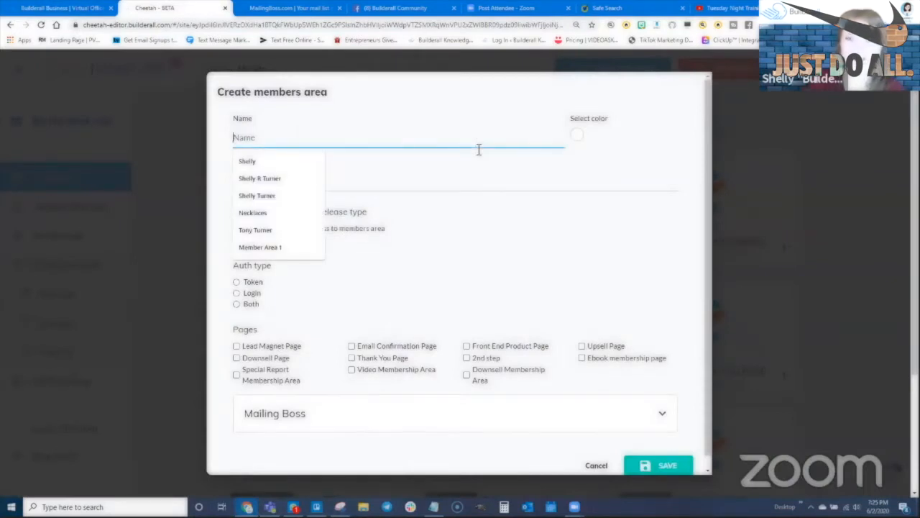
type("Special Rep")
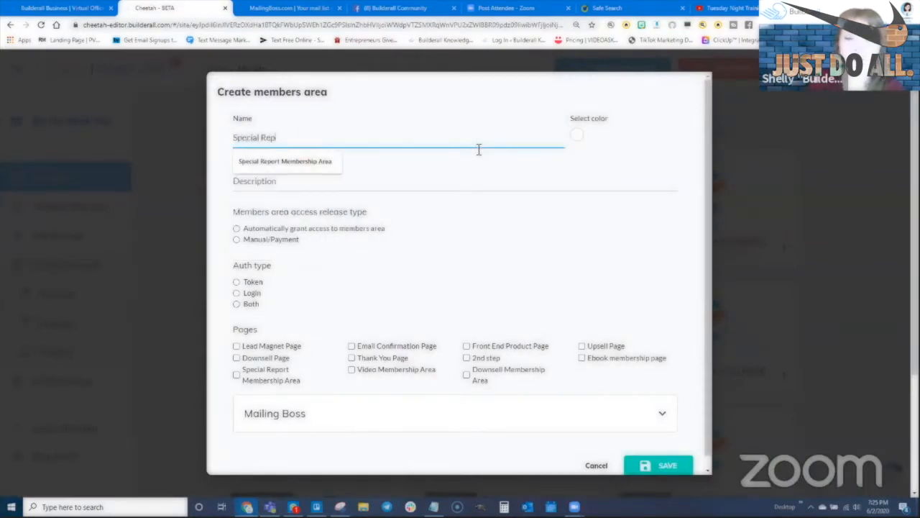
type("ort LOCK")
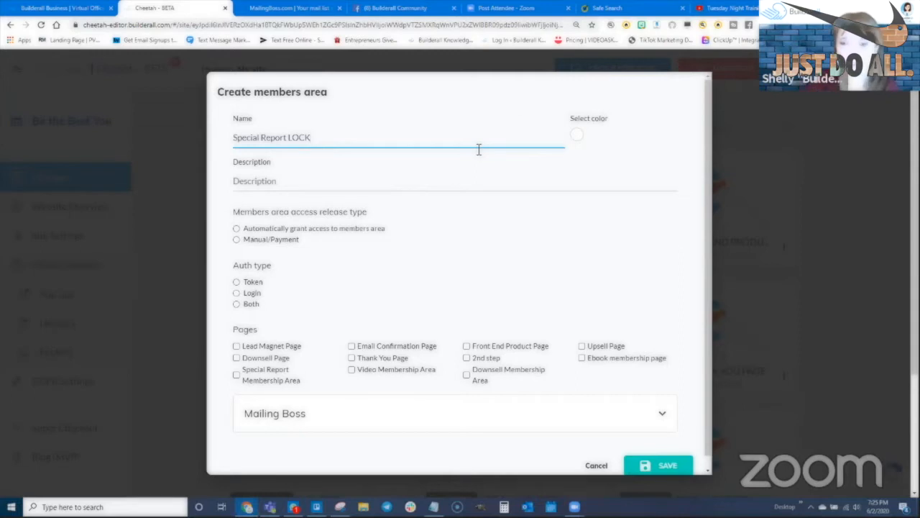
- Set the members area colour to green (33,186,64) and copy its name into Description
left_click(577, 135)
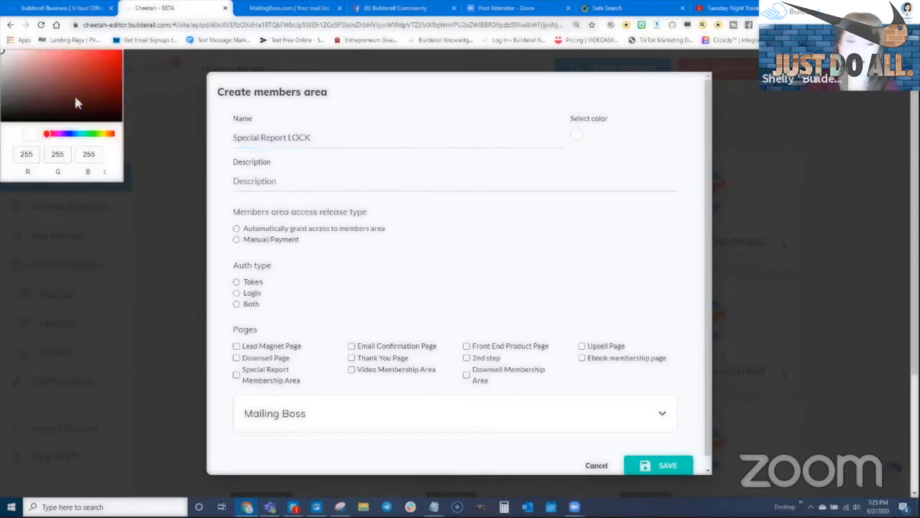
left_click(80, 134)
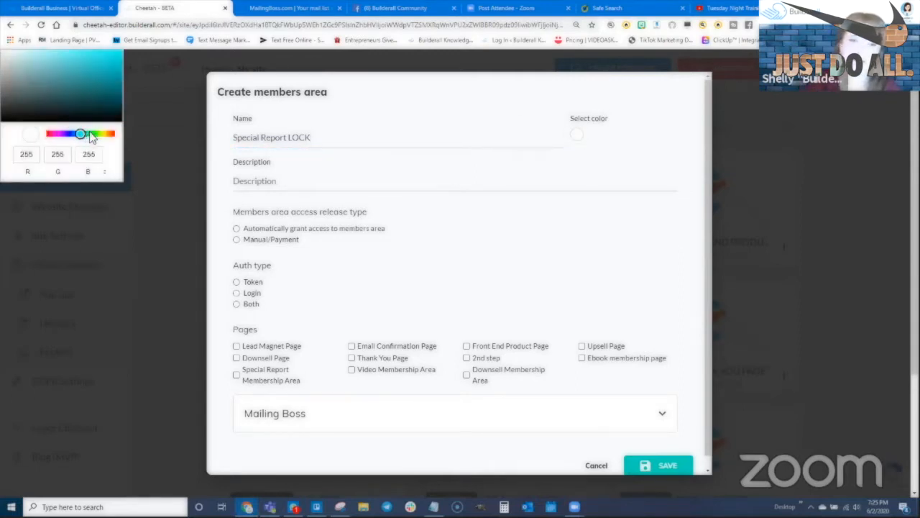
left_click(90, 134)
left_click(100, 69)
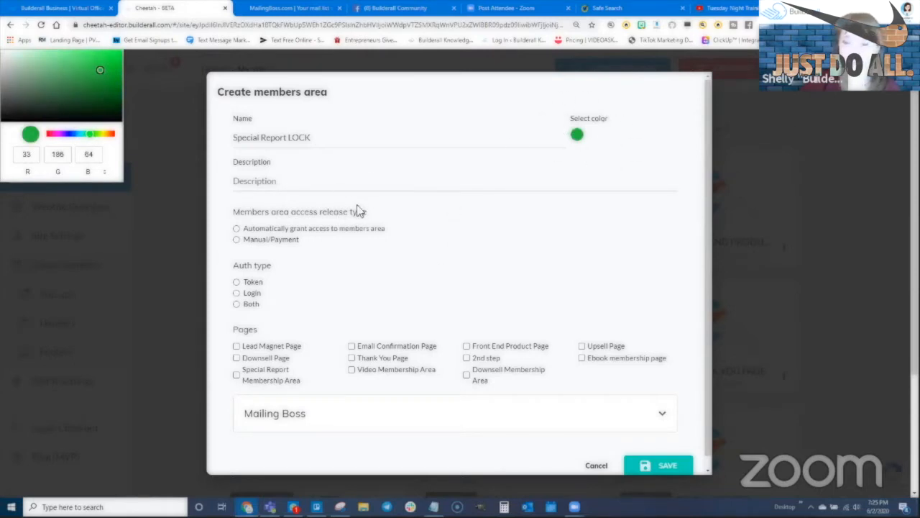
left_click_drag(316, 137, 232, 146)
key("ctrl+c")
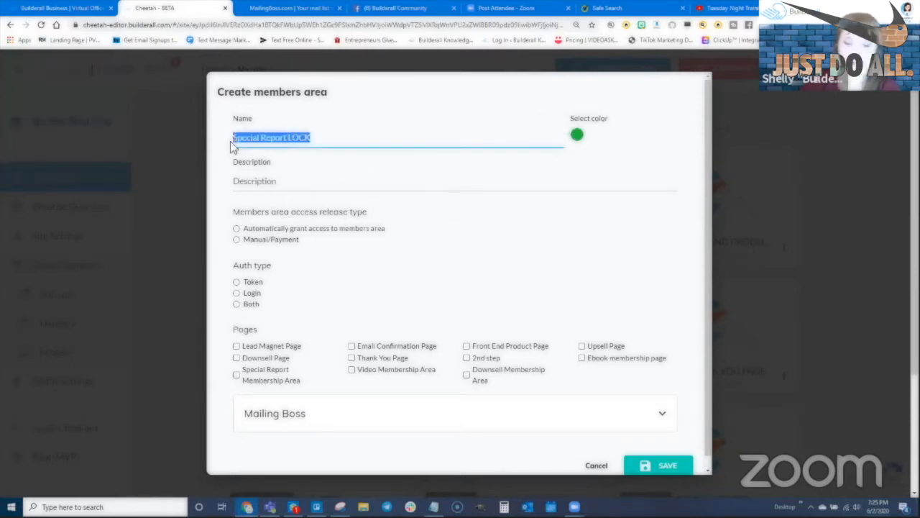
left_click(270, 182)
key("ctrl+v")
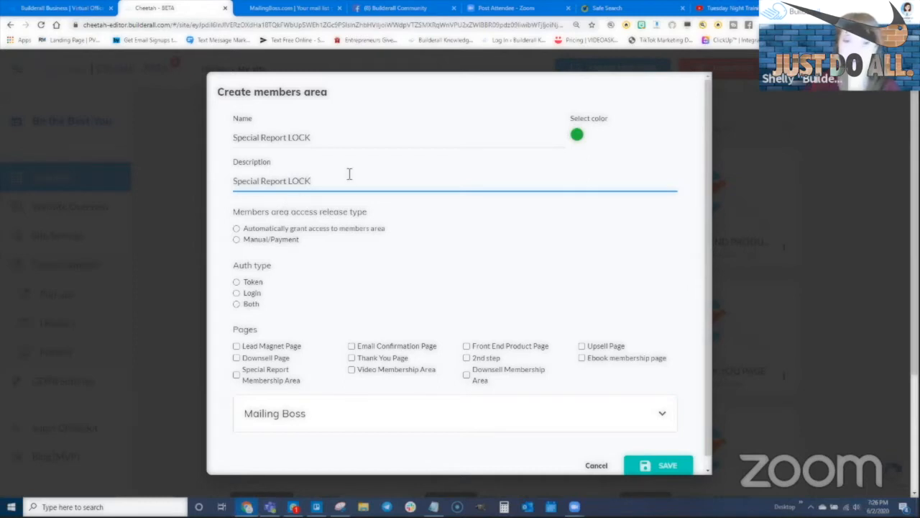
- Choose automatic access and Login authentication, and tick the Special Report Membership Area page
left_click(236, 229)
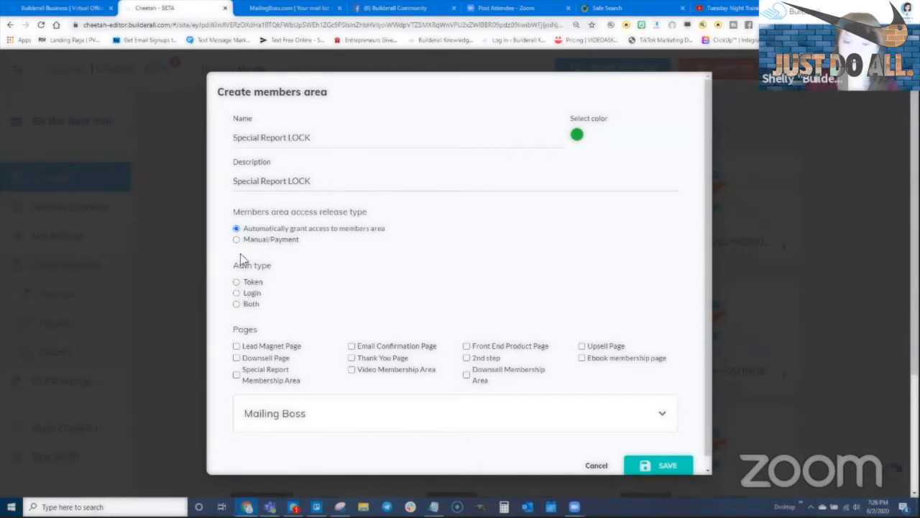
left_click(237, 293)
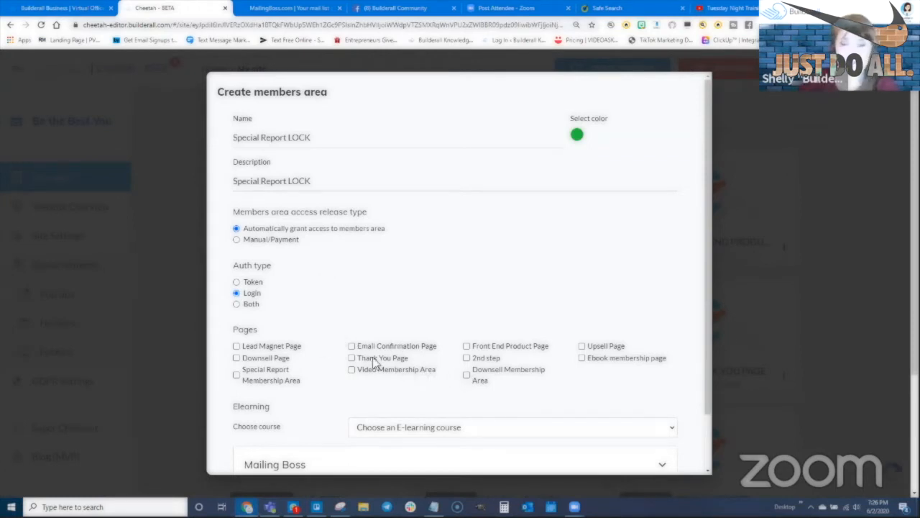
left_click(237, 377)
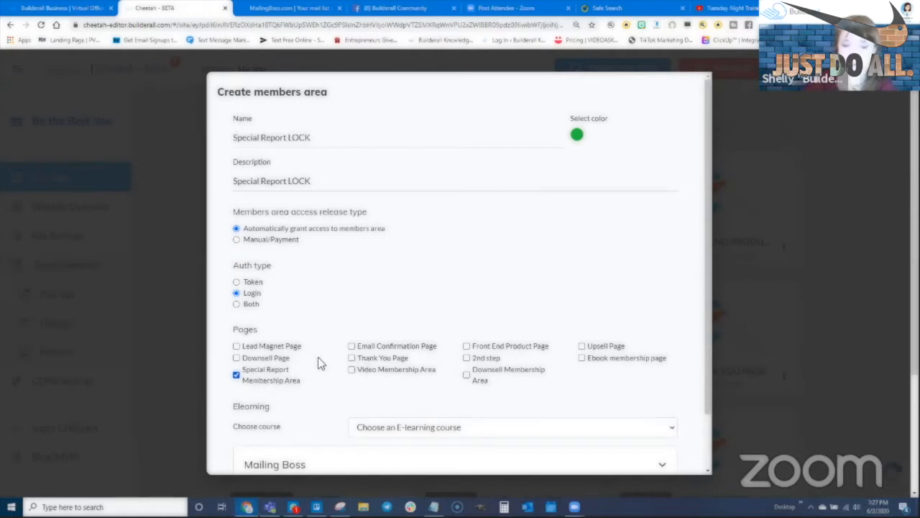
- Under Mailing Boss, select the 'Become the Best Version of Yourself Sub List' list
scroll(320, 354, "down", 2)
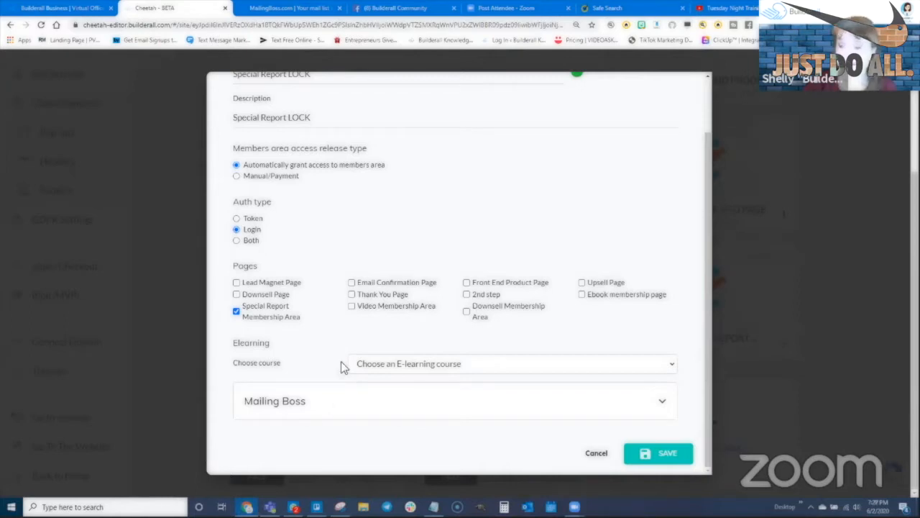
left_click(311, 405)
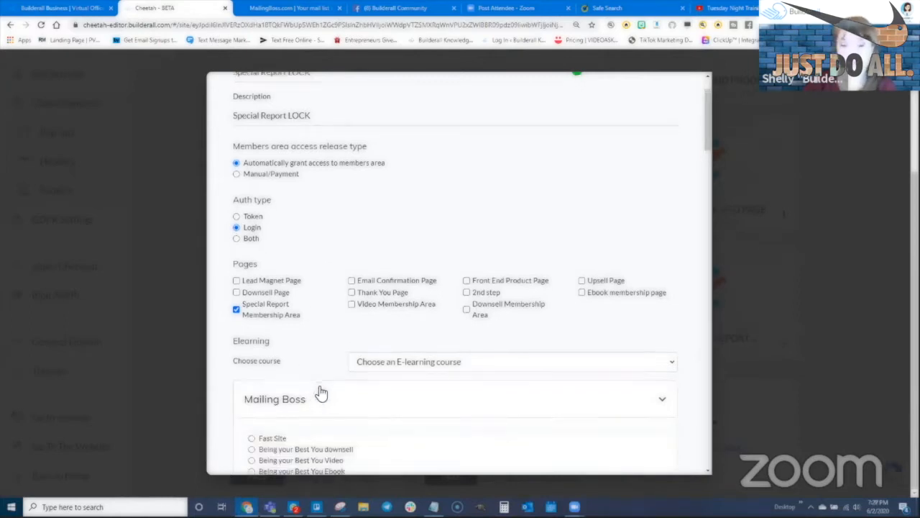
scroll(305, 385, "down", 2)
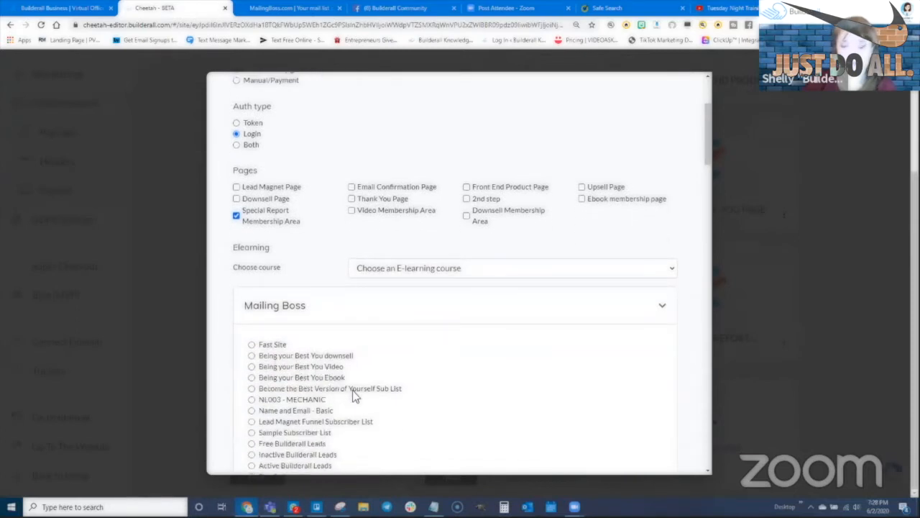
left_click(251, 389)
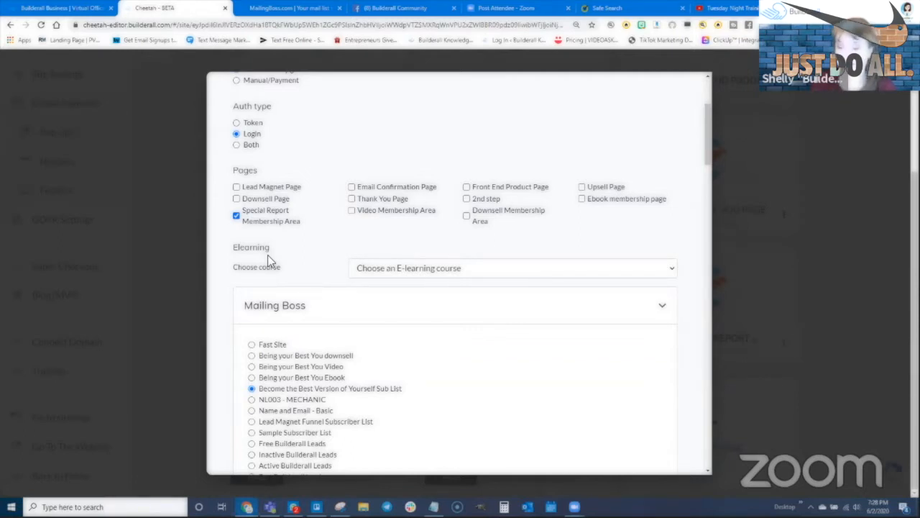
left_click(658, 308)
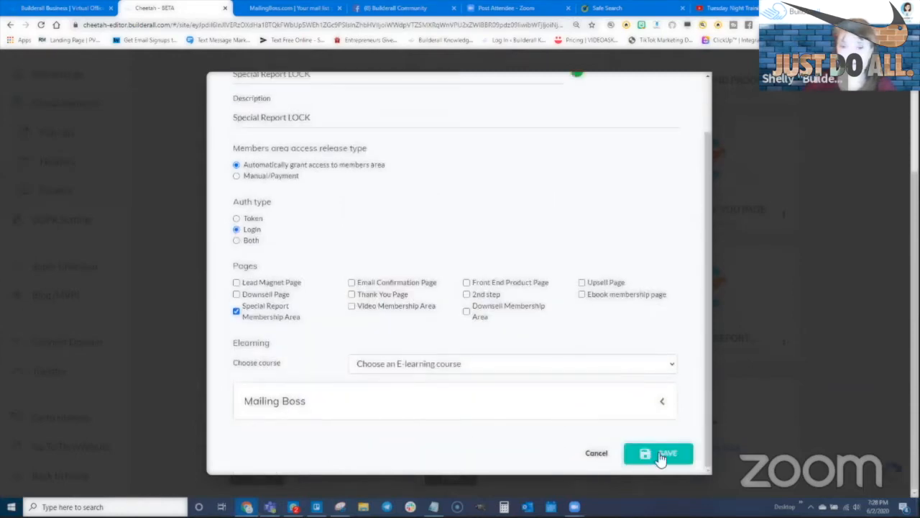
- Save the Special Report LOCK members area and check the green marker on the Special Report page
left_click(662, 455)
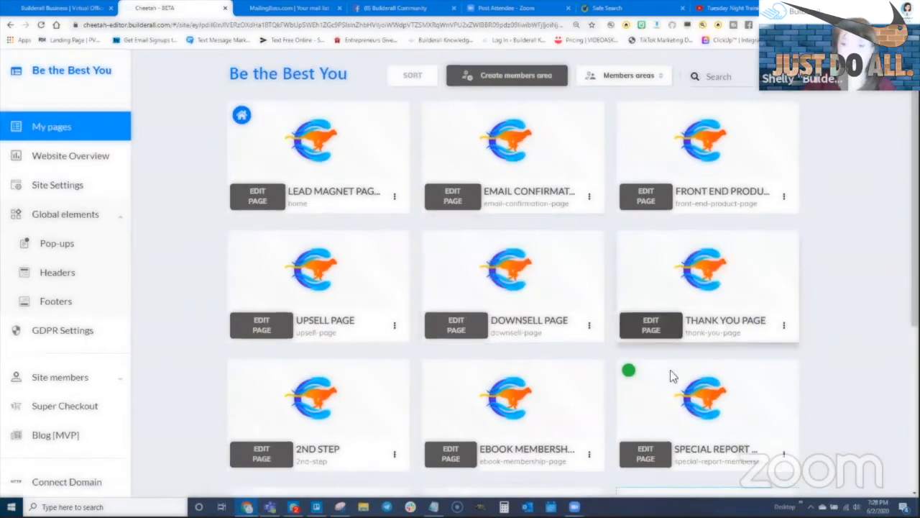
scroll(659, 283, "down", 2)
scroll(660, 282, "down", 1)
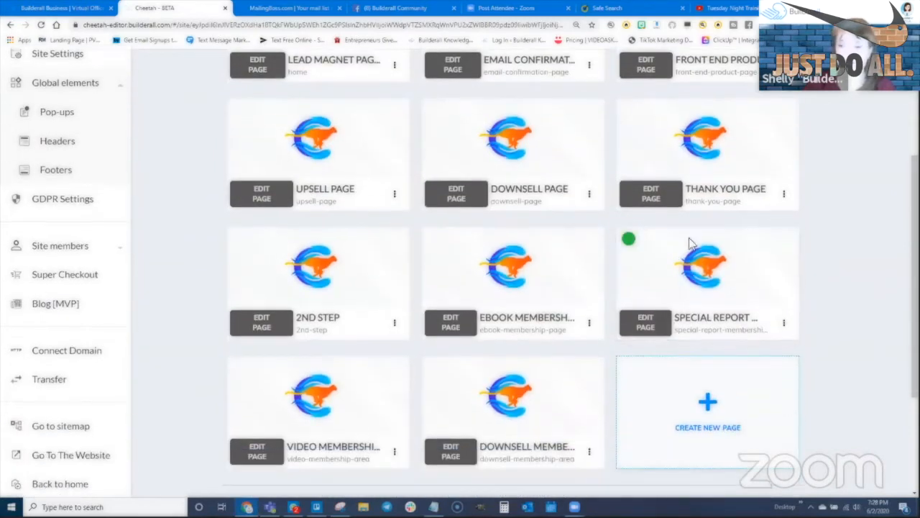
mouse_move(632, 239)
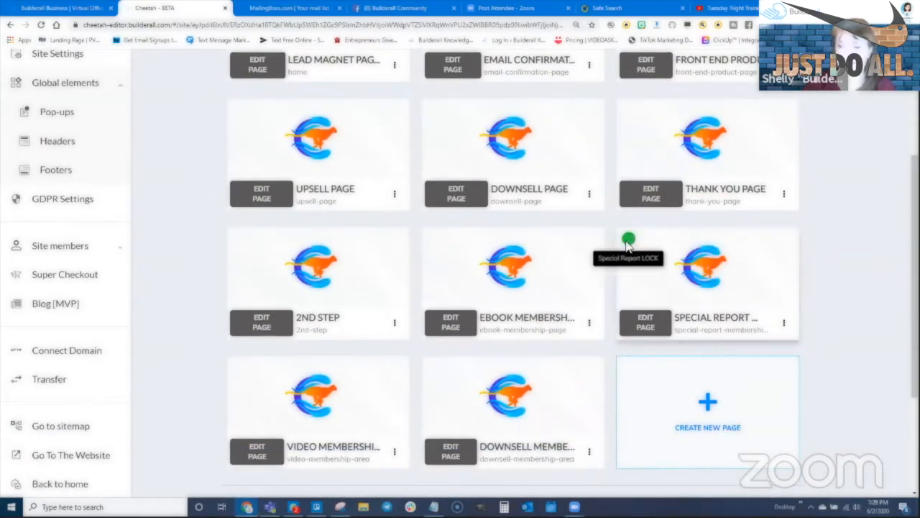
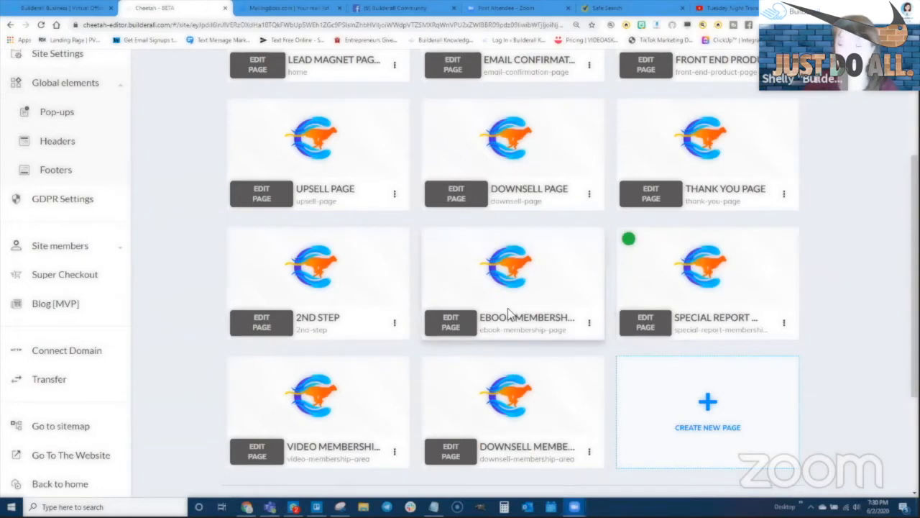
- Scroll back to the top of the Be the Best You site's eleven-page grid
scroll(525, 244, "up", 3)
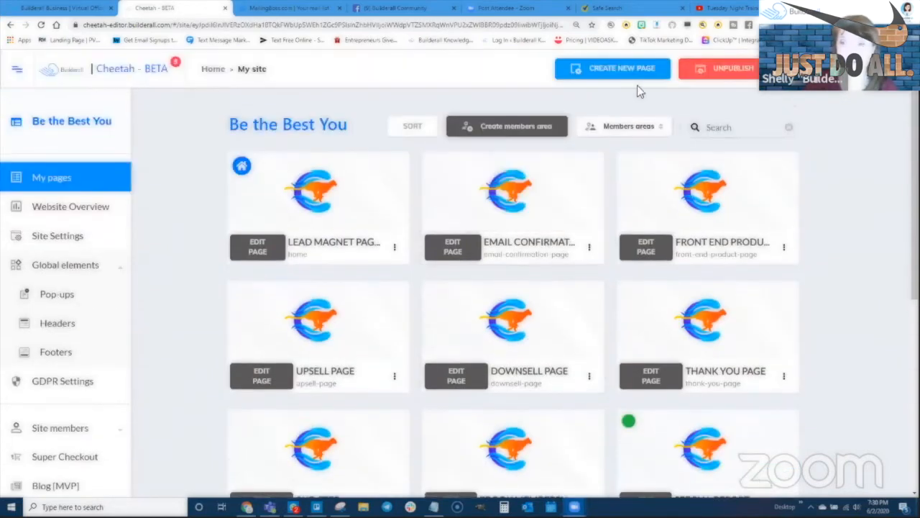
- Start a gold members area named 'Ebook Membership LOCK', with its name as the description
left_click(513, 134)
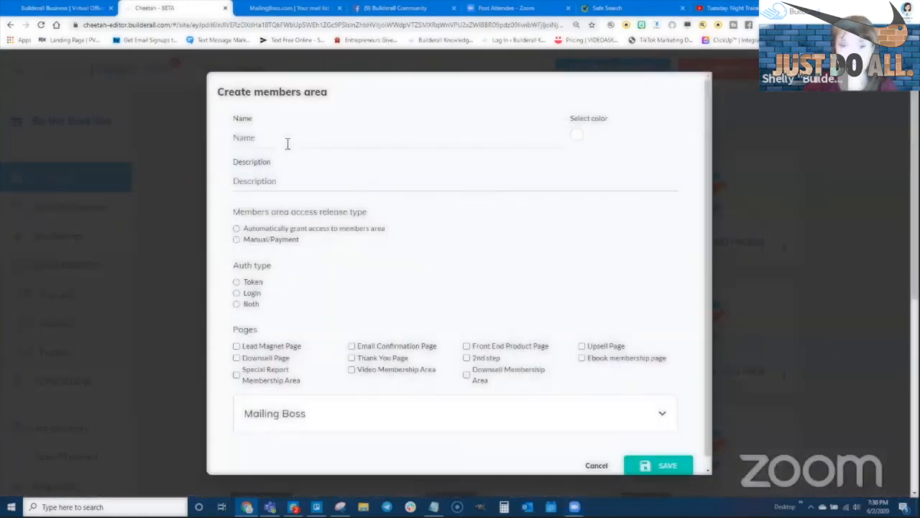
left_click(288, 142)
type("E")
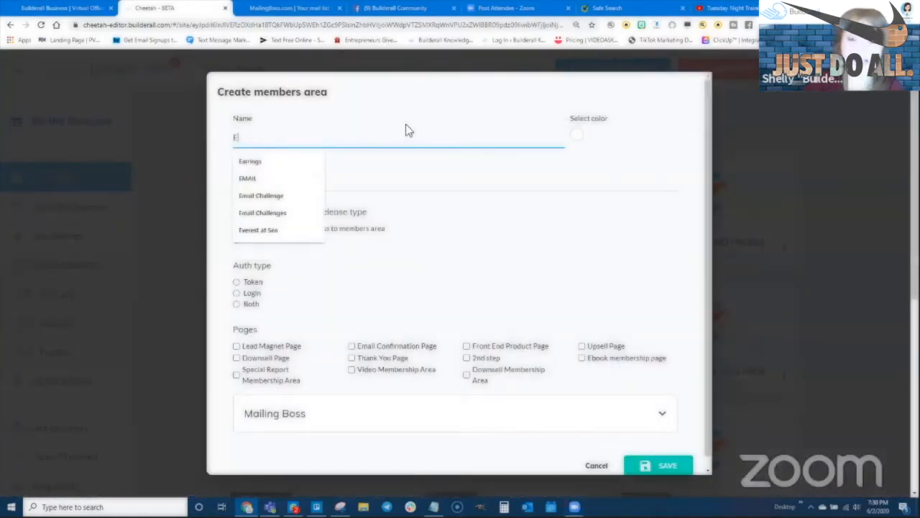
type("book Membership LOCK")
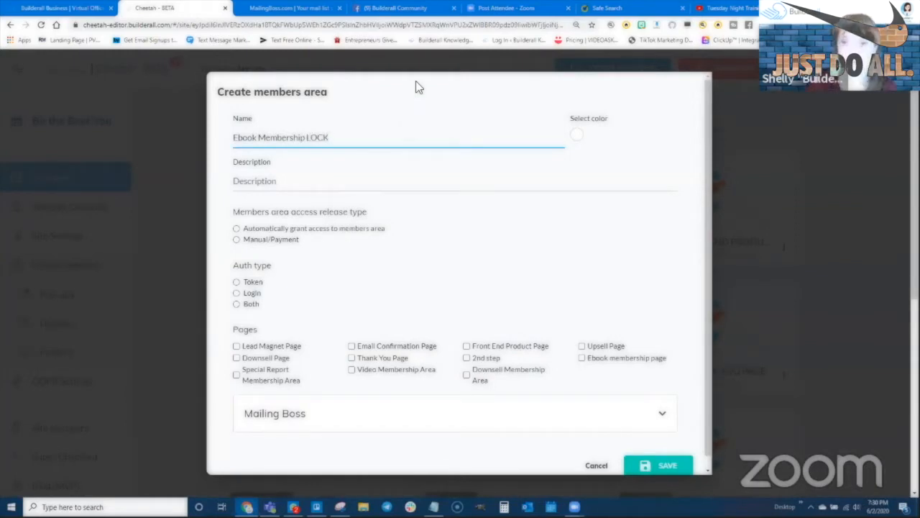
left_click(577, 139)
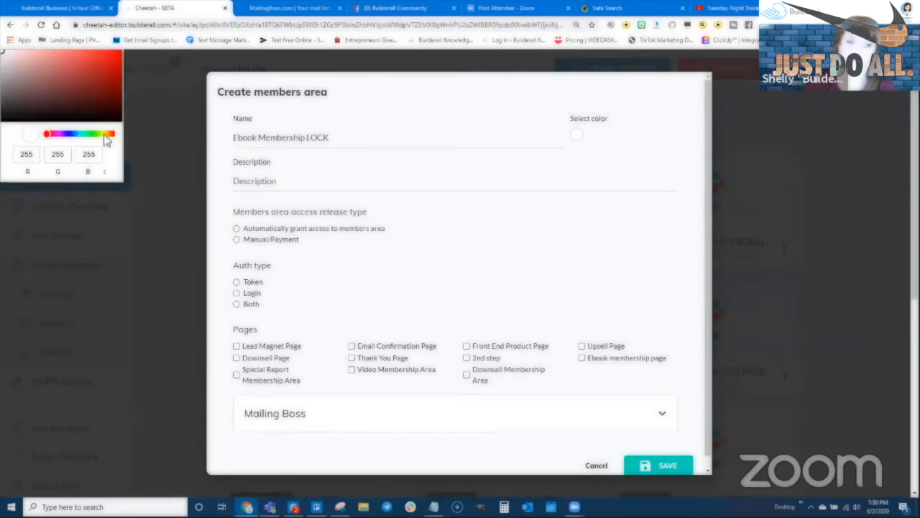
left_click(107, 134)
left_click(115, 69)
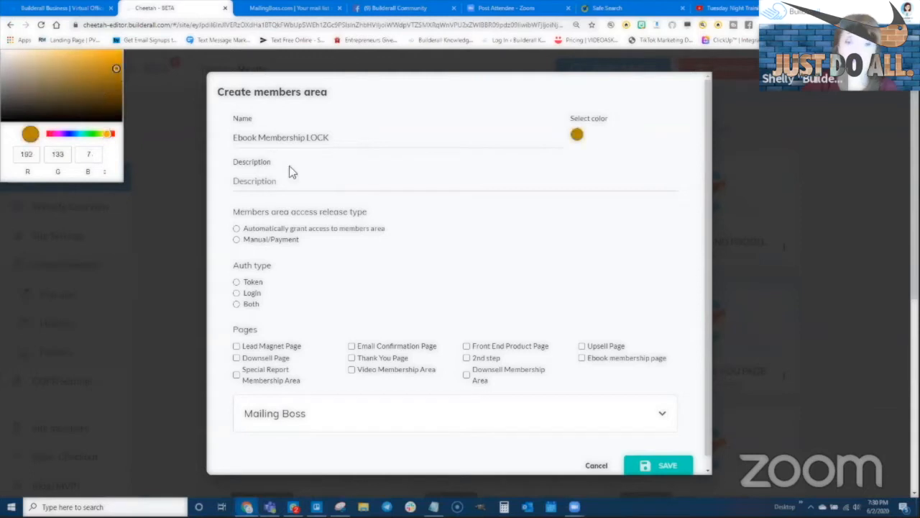
left_click_drag(332, 139, 234, 149)
key("ctrl+c")
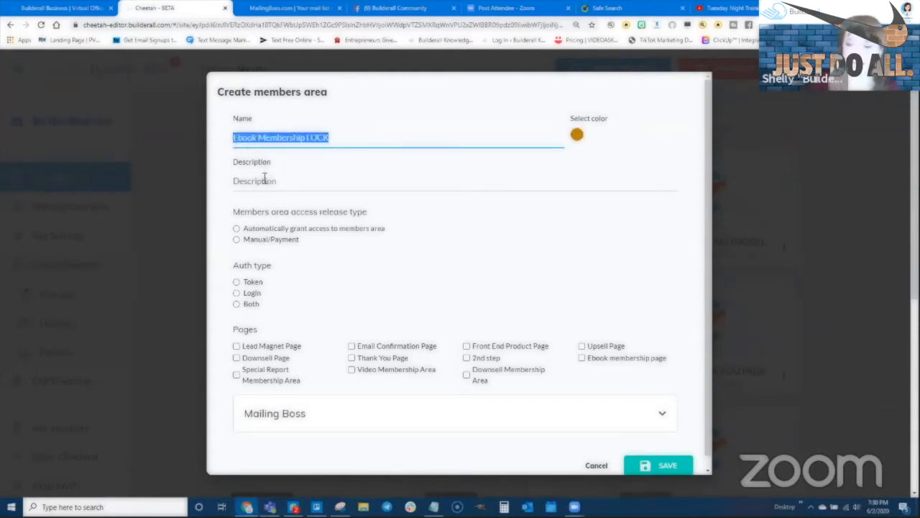
left_click(265, 178)
key("ctrl+v")
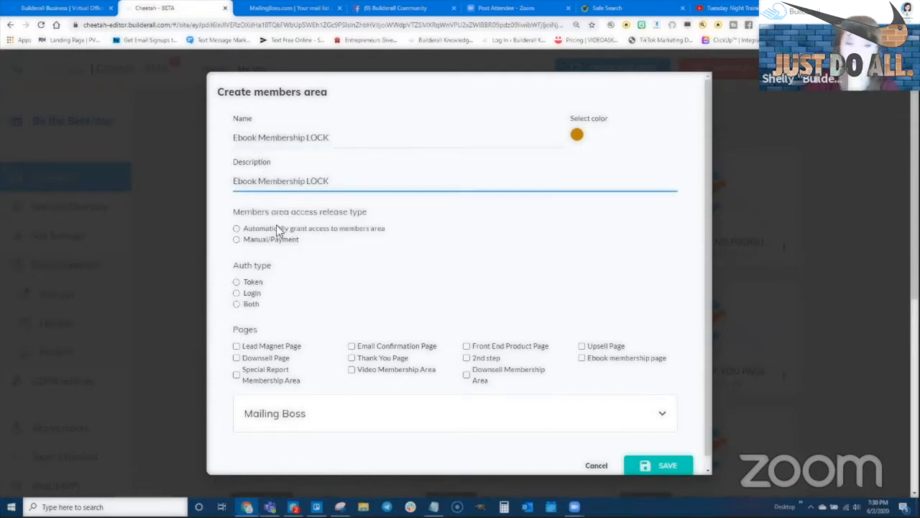
- Set Manual/Payment access and Login authentication, and include the Ebook membership page
left_click(237, 241)
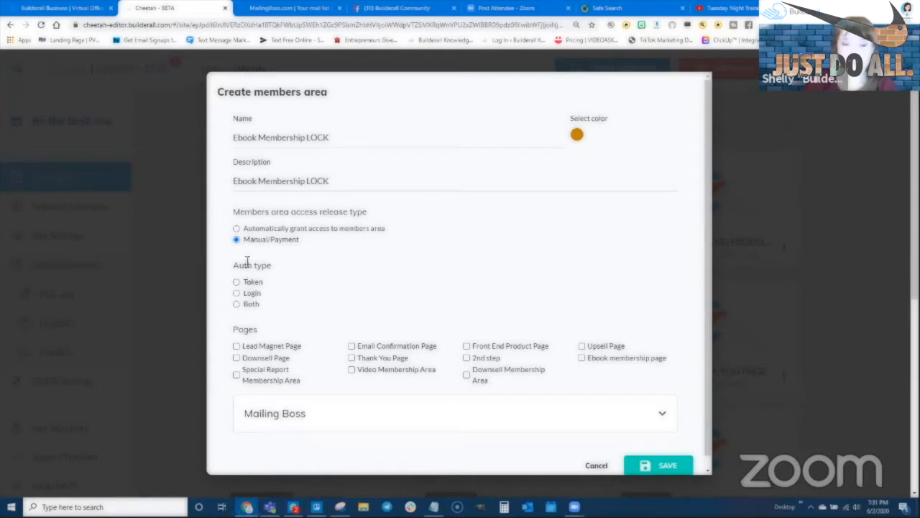
left_click(236, 293)
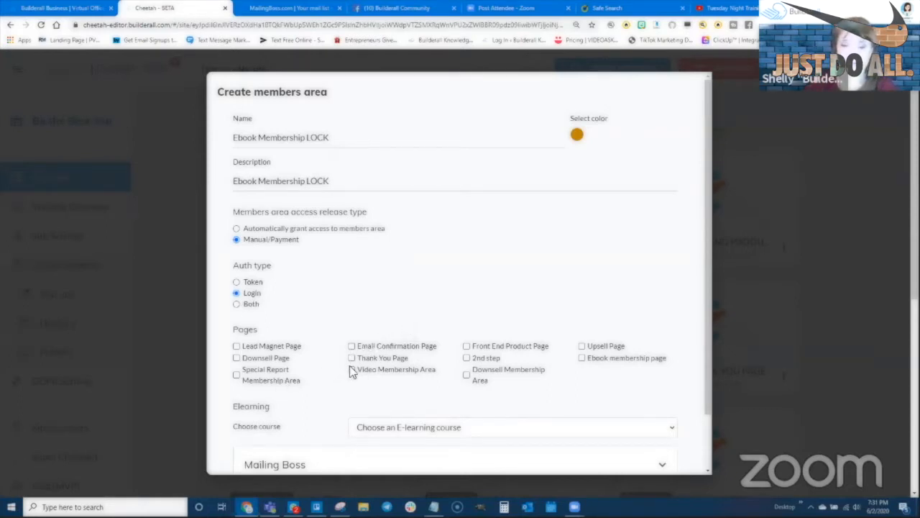
left_click(581, 358)
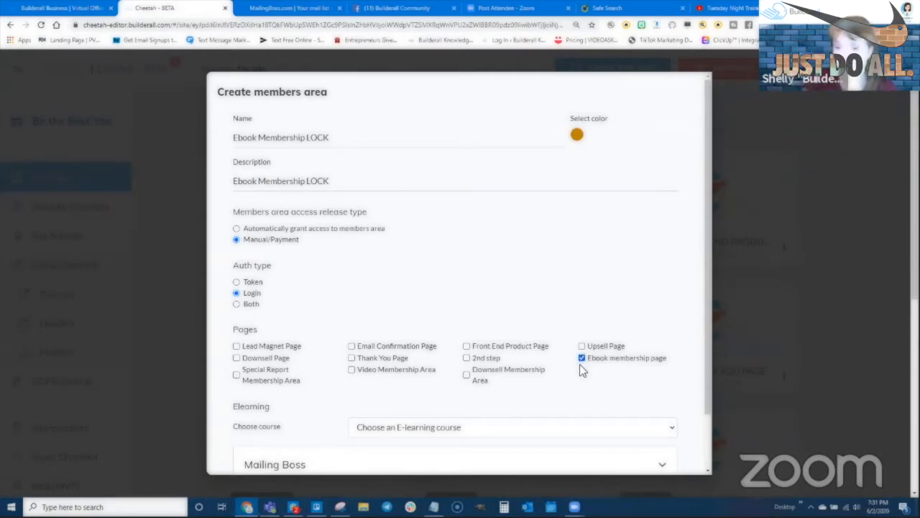
- Expand the form's Mailing Boss section to list the available subscriber lists
scroll(332, 362, "down", 2)
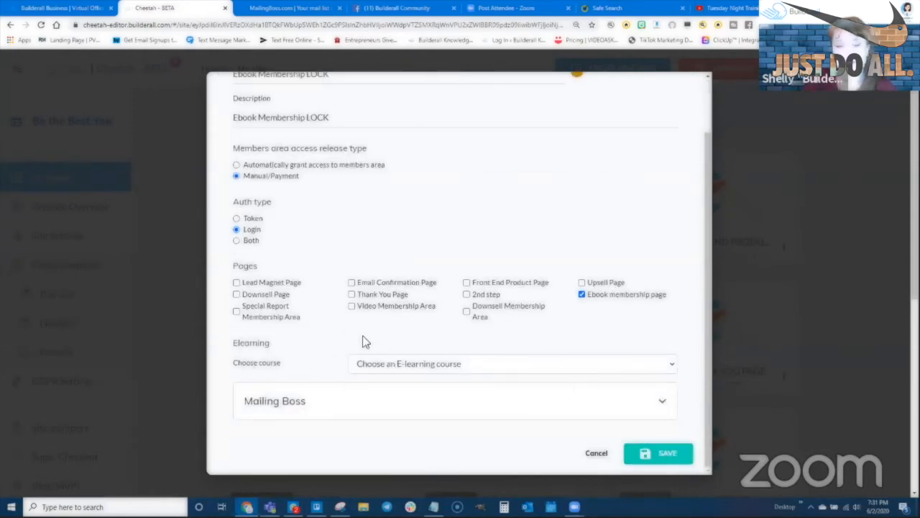
left_click(288, 404)
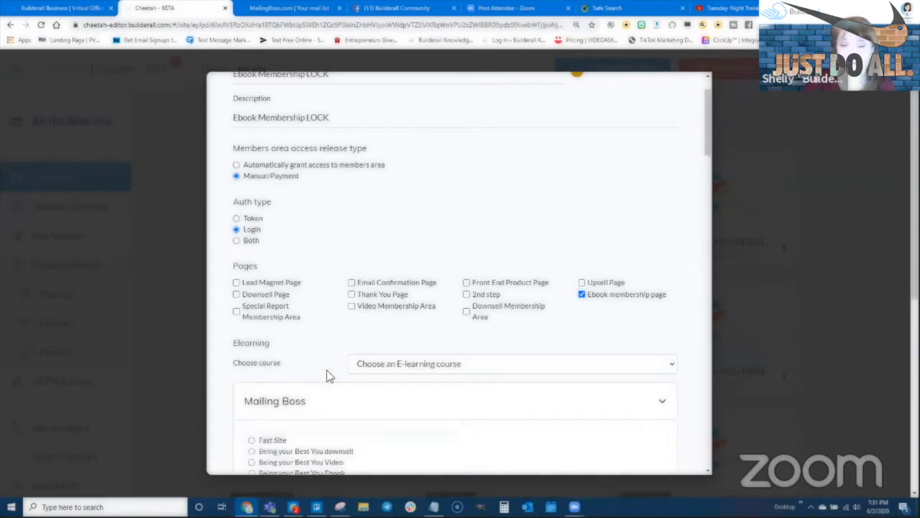
scroll(329, 374, "down", 2)
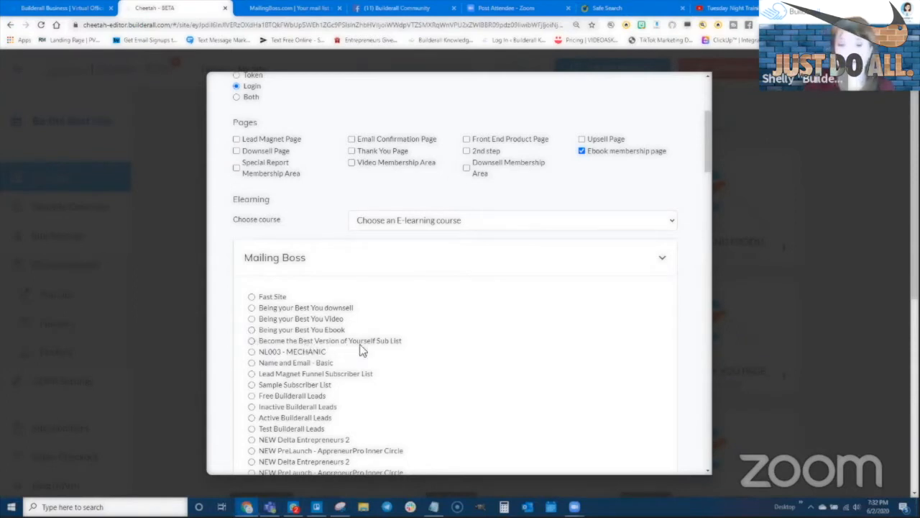
- Choose 'Being your Best You Ebook' as the Mailing Boss list
left_click(252, 332)
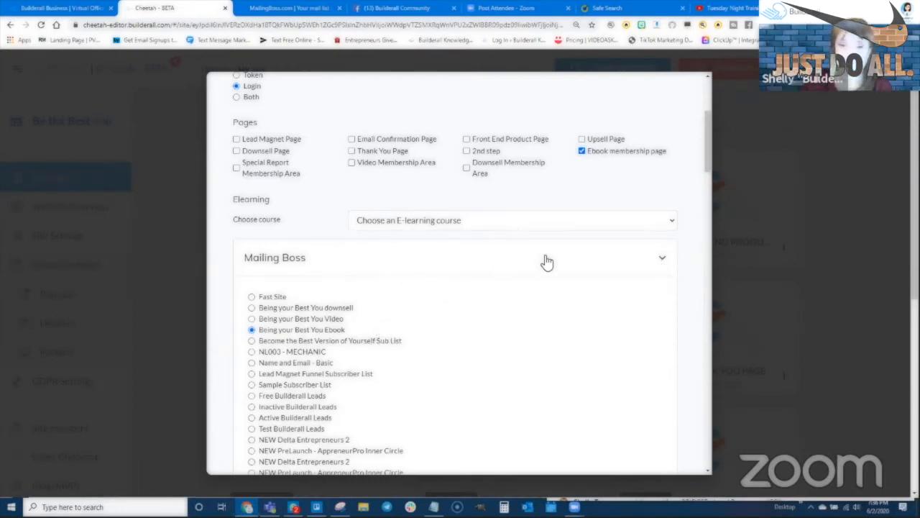
- Save Ebook Membership LOCK, check its gold page marker, and begin another members area
left_click(660, 258)
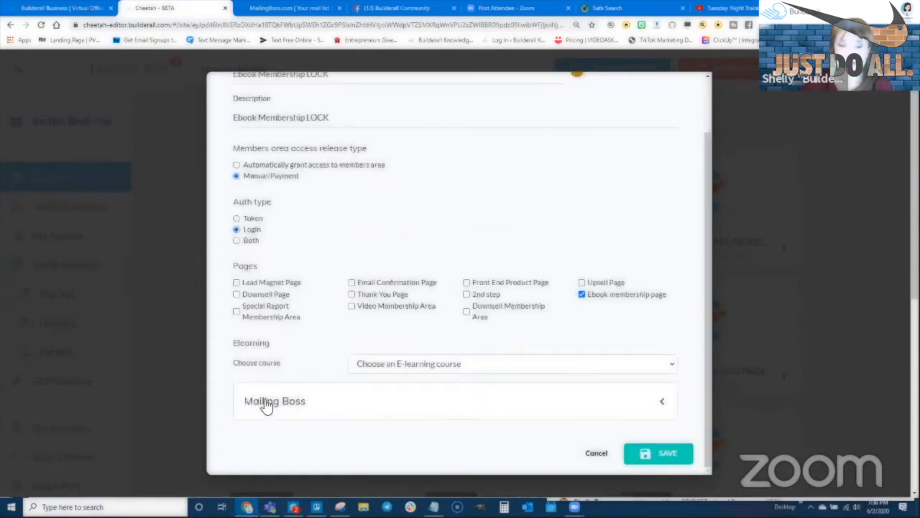
left_click(647, 453)
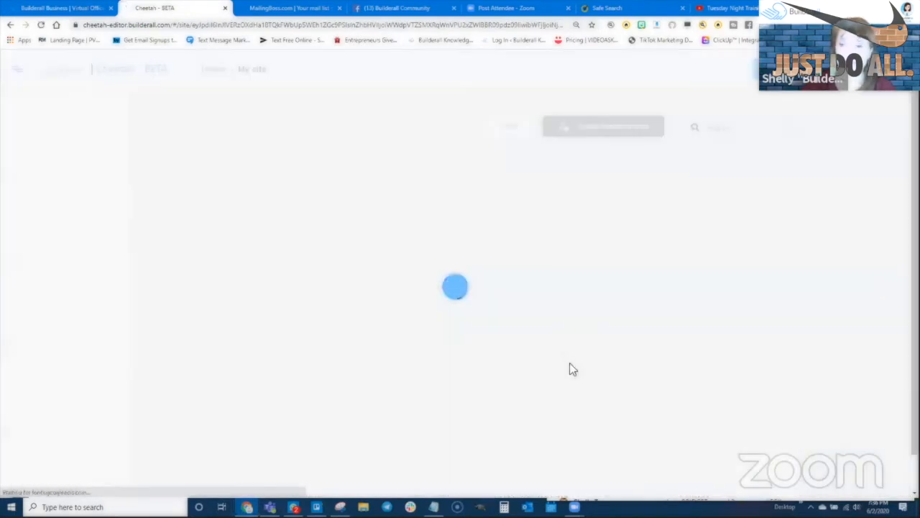
scroll(421, 329, "down", 3)
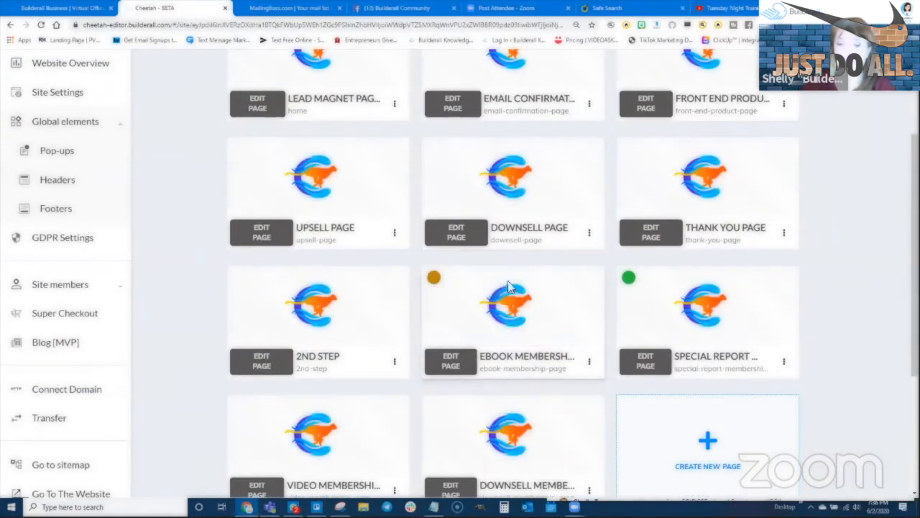
mouse_move(591, 311)
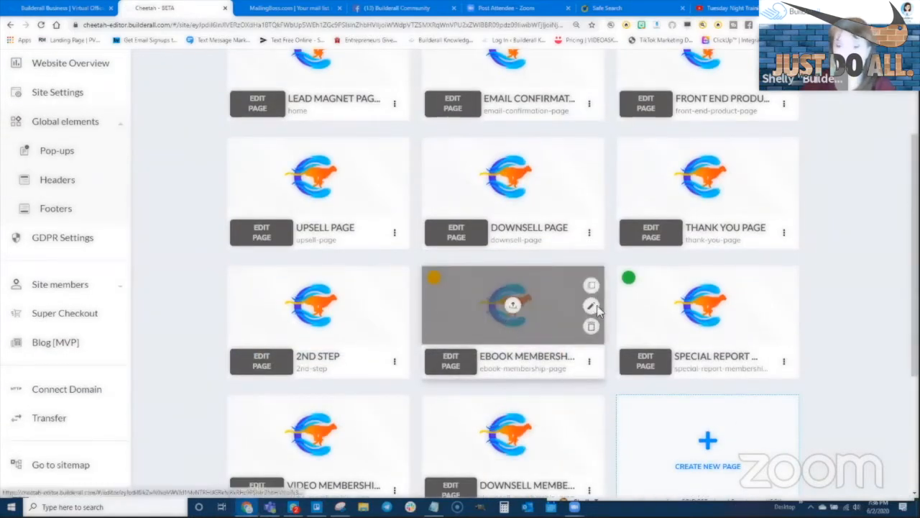
scroll(597, 316, "down", 3)
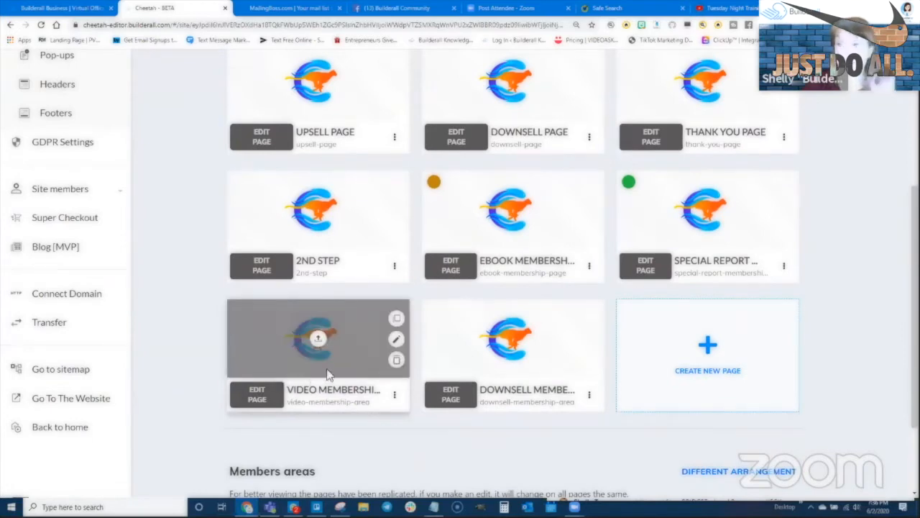
scroll(460, 302, "up", 6)
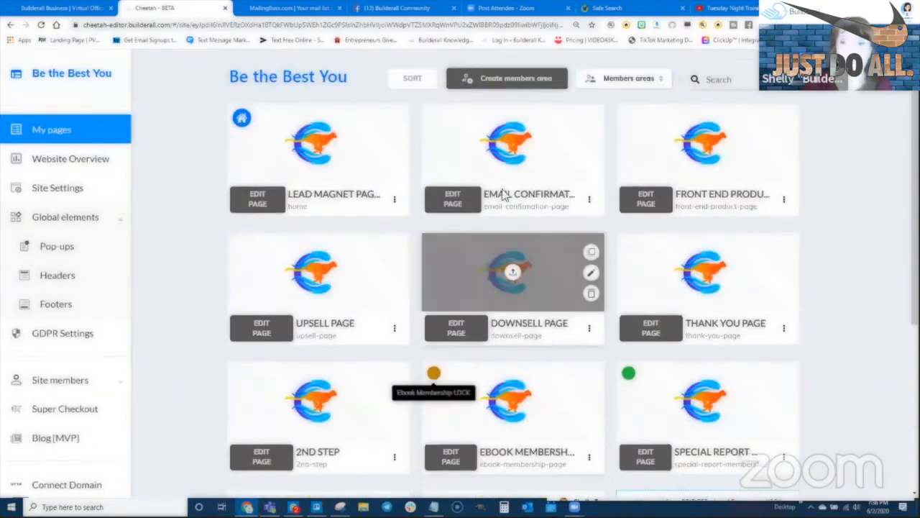
scroll(503, 189, "up", 2)
left_click(511, 128)
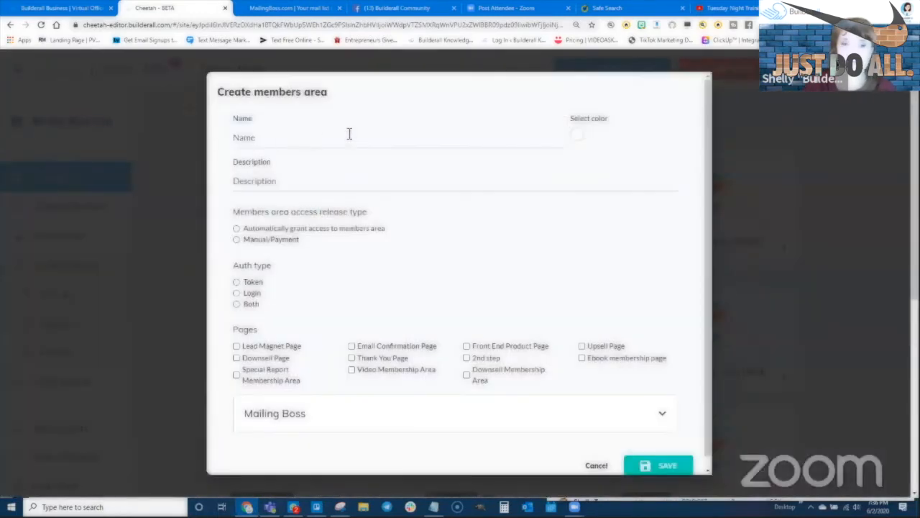
- Name the area 'Video Membership LOCK', reuse the name as description, and pick a pink colour
left_click(349, 135)
type("V")
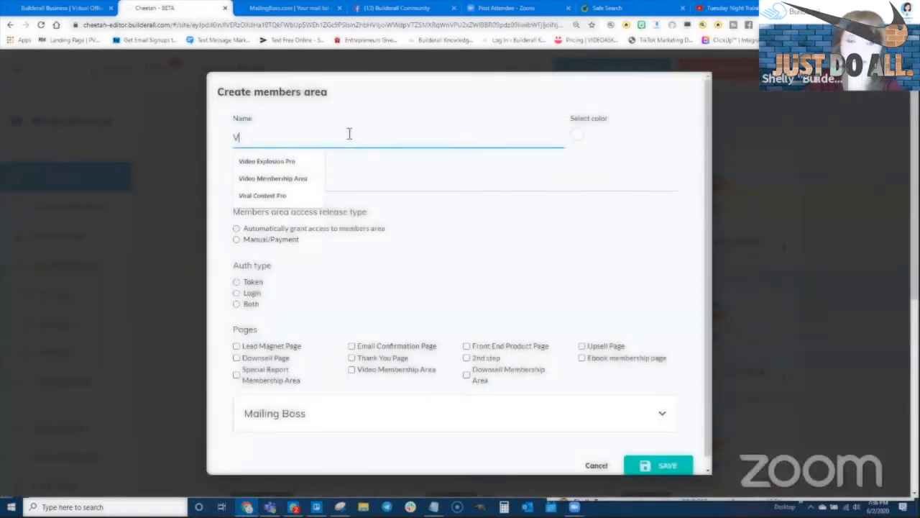
type("ideo Membe")
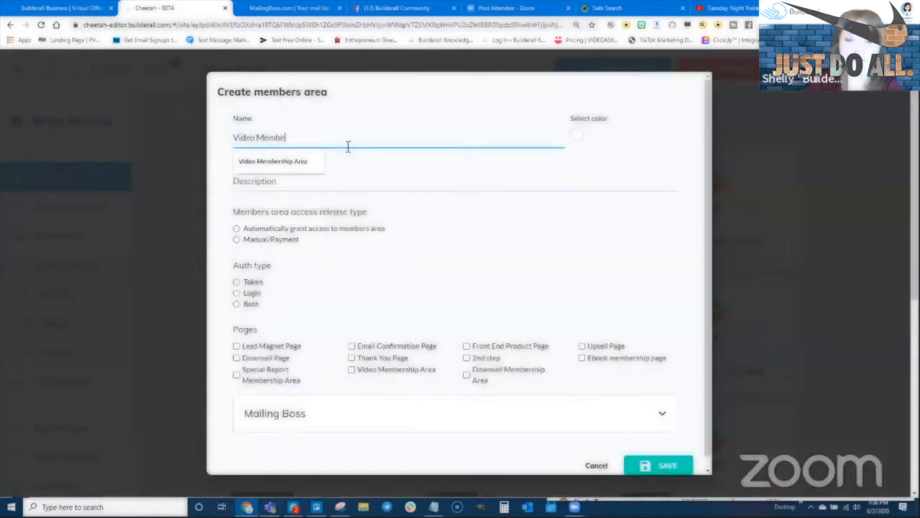
type("rship LOCK")
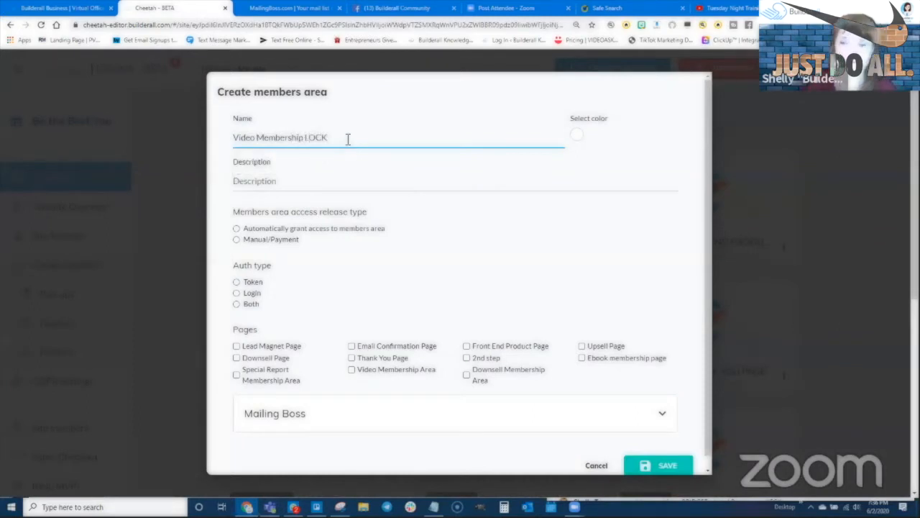
left_click_drag(345, 139, 235, 136)
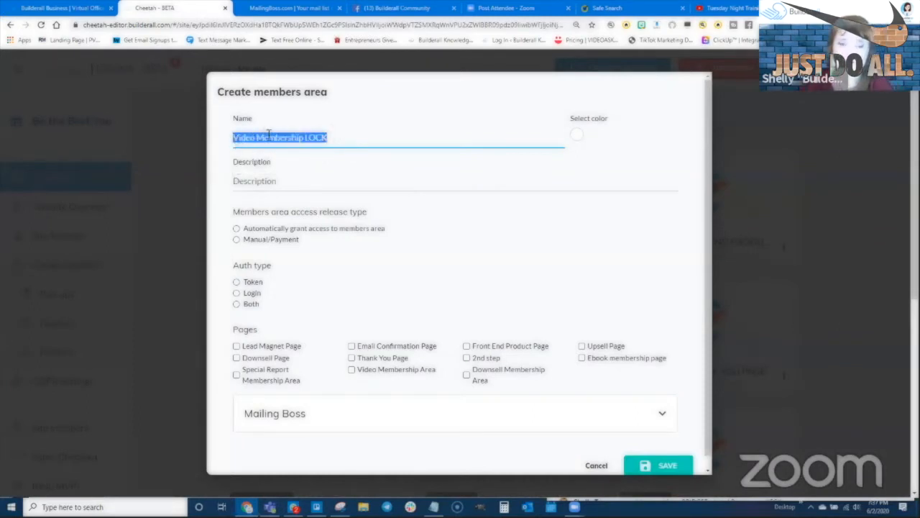
key("ctrl+c")
left_click(288, 180)
key("ctrl+v")
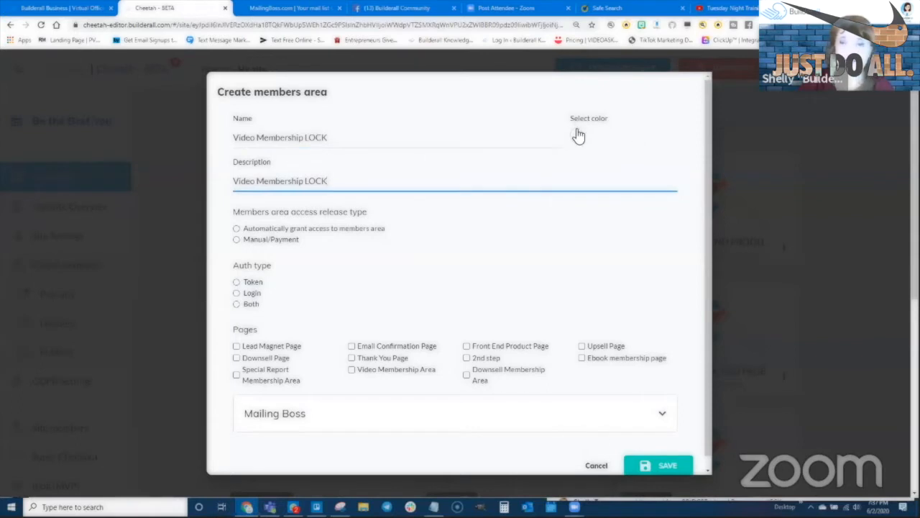
left_click(577, 134)
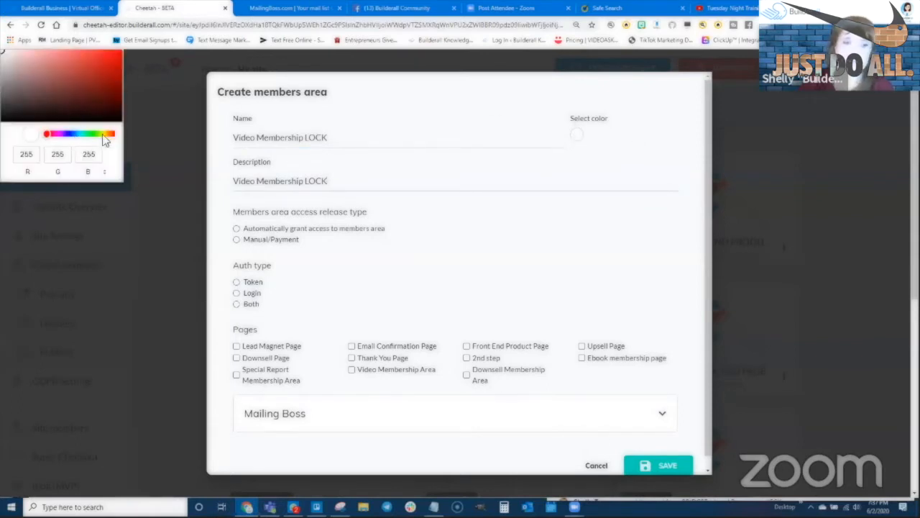
left_click(54, 134)
left_click(110, 71)
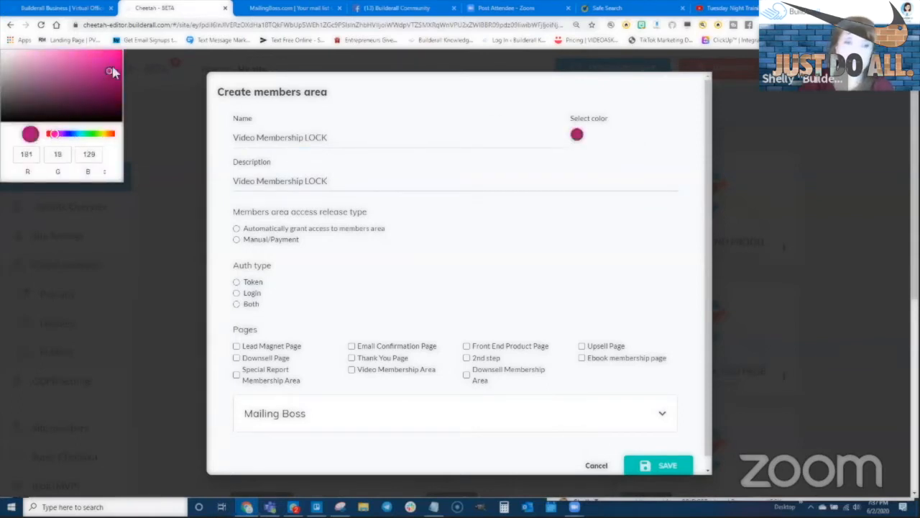
left_click(111, 67)
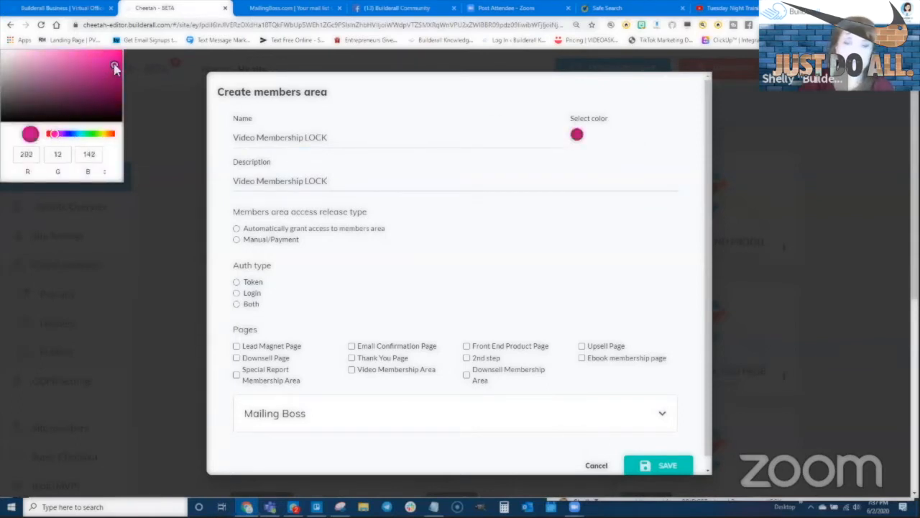
- Set Manual/Payment access and Login, link the 'Being your Best You Video' list, and save
left_click(237, 240)
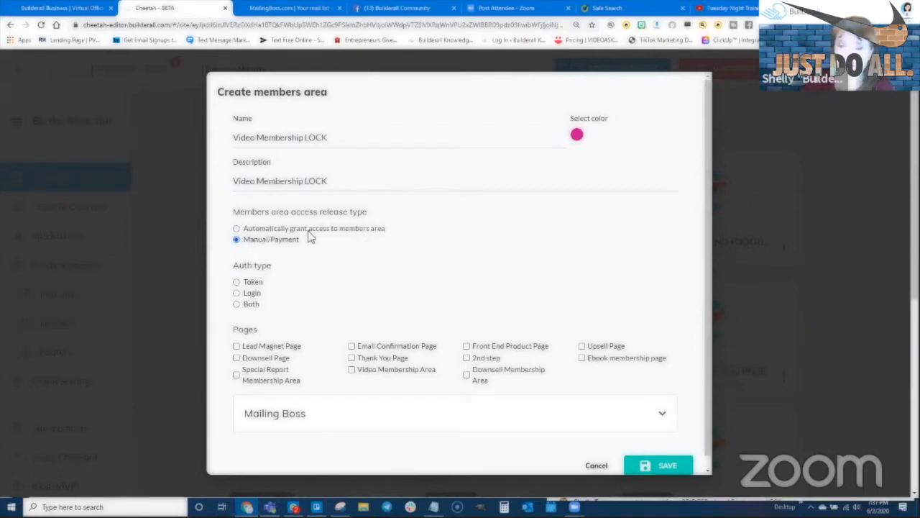
left_click(236, 293)
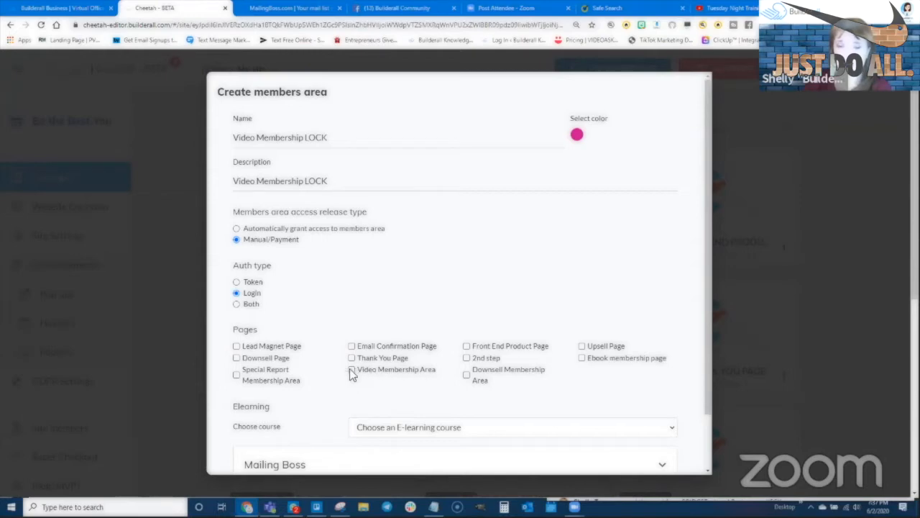
scroll(331, 367, "down", 2)
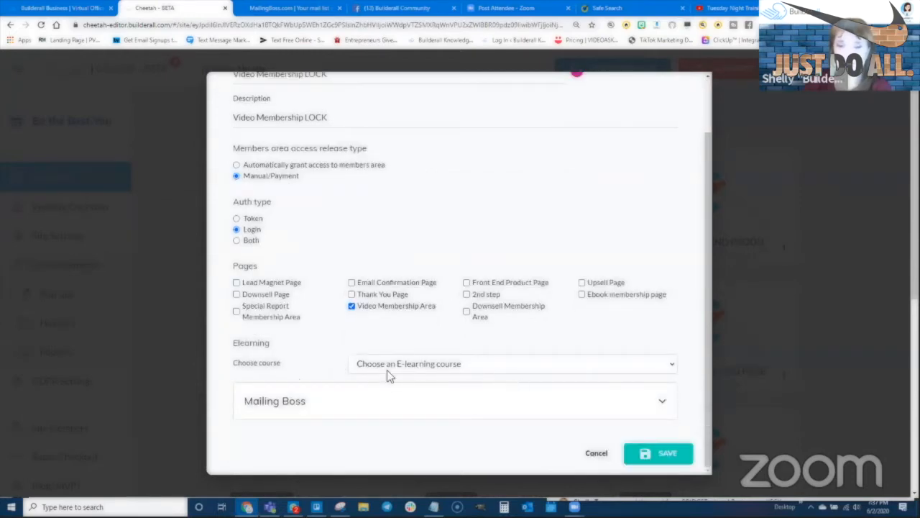
left_click(304, 402)
scroll(344, 381, "down", 3)
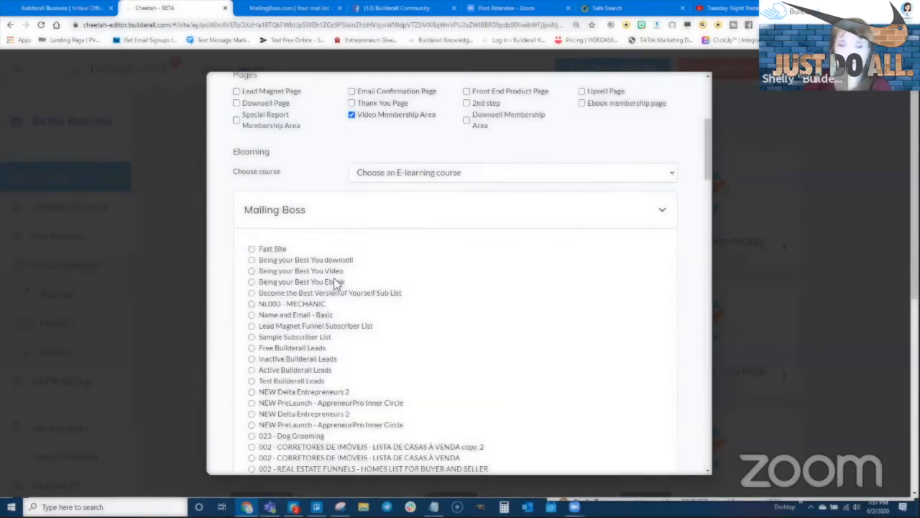
left_click(251, 271)
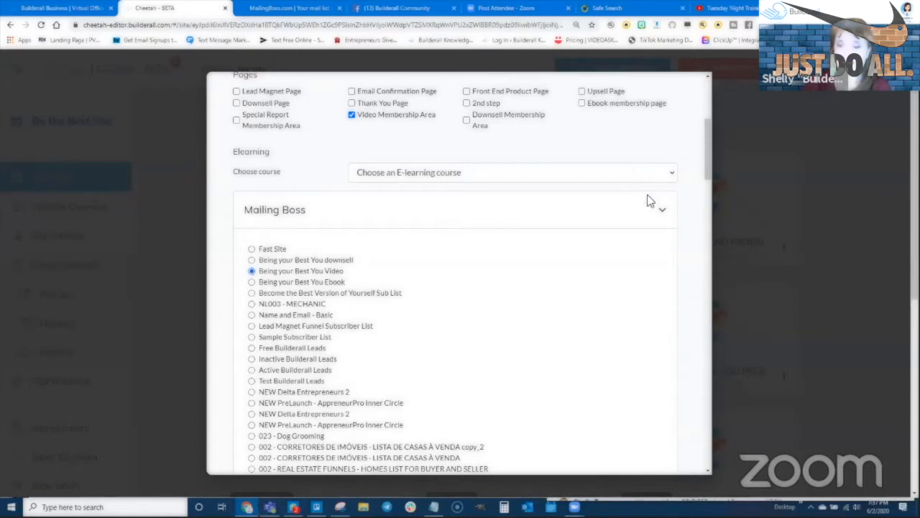
left_click(662, 210)
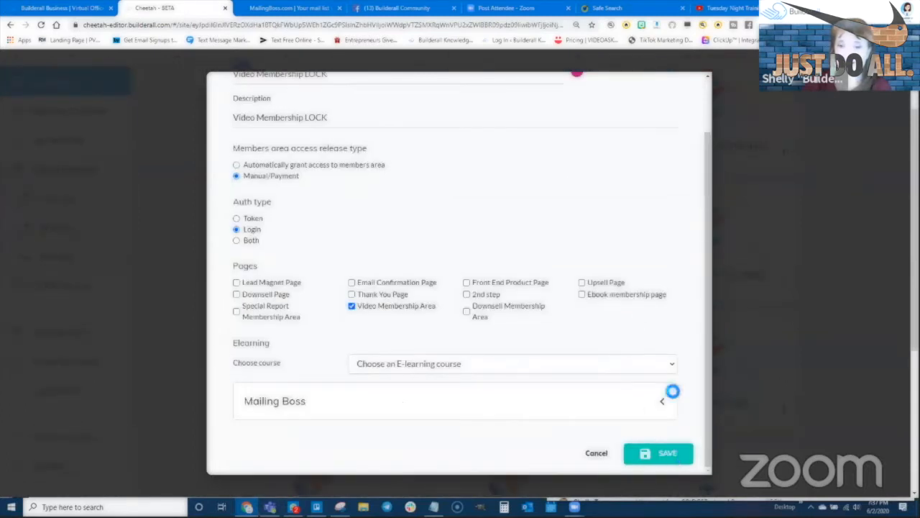
left_click(669, 452)
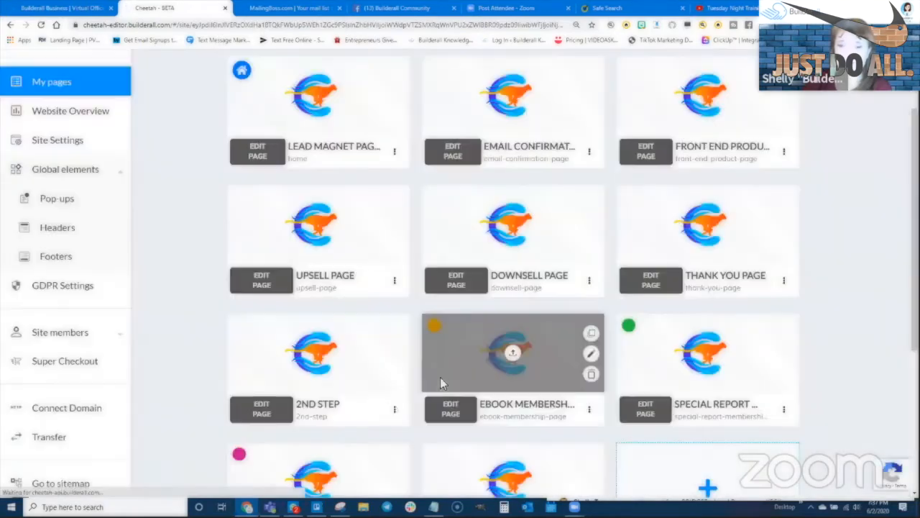
- Return to the top of the page grid and start a new, empty members area
scroll(266, 331, "down", 2)
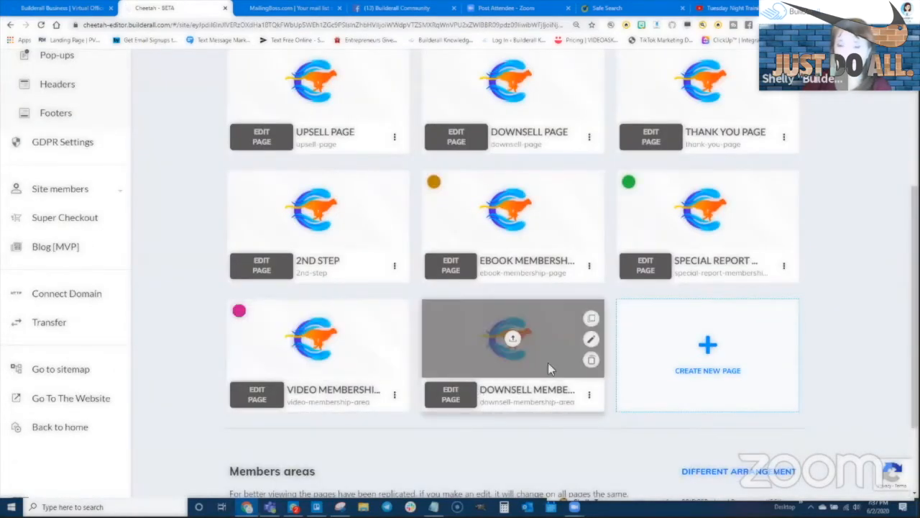
scroll(548, 363, "up", 1)
scroll(548, 366, "up", 2)
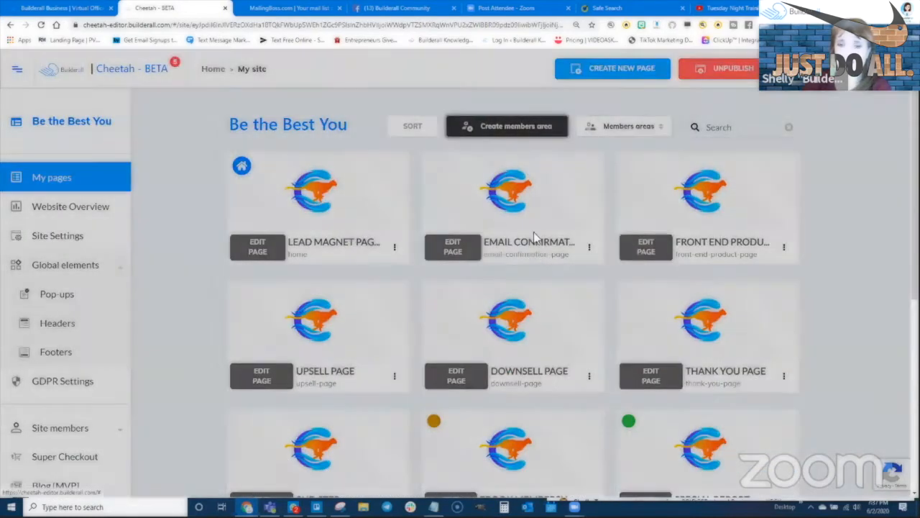
left_click(507, 126)
- Name the area 'Downsell Membership LOCK', colour it red, and copy the name into the description
left_click(447, 153)
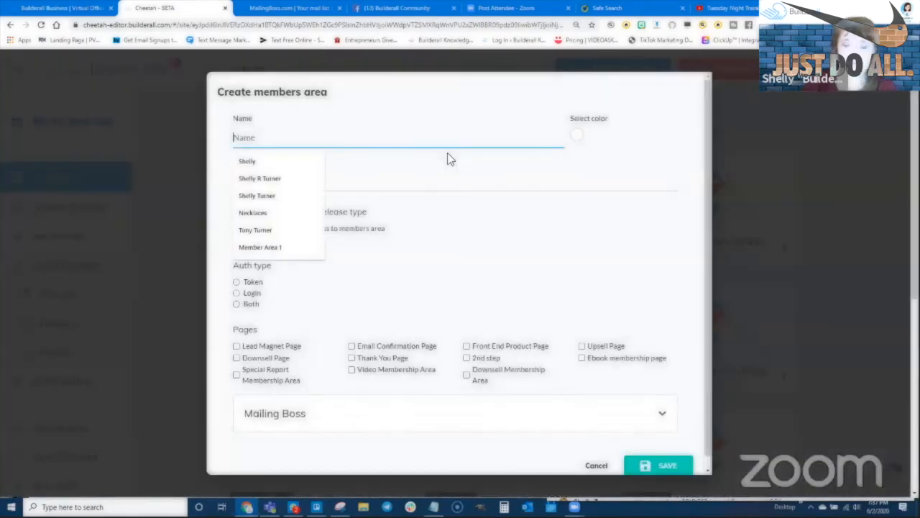
type("Downsell")
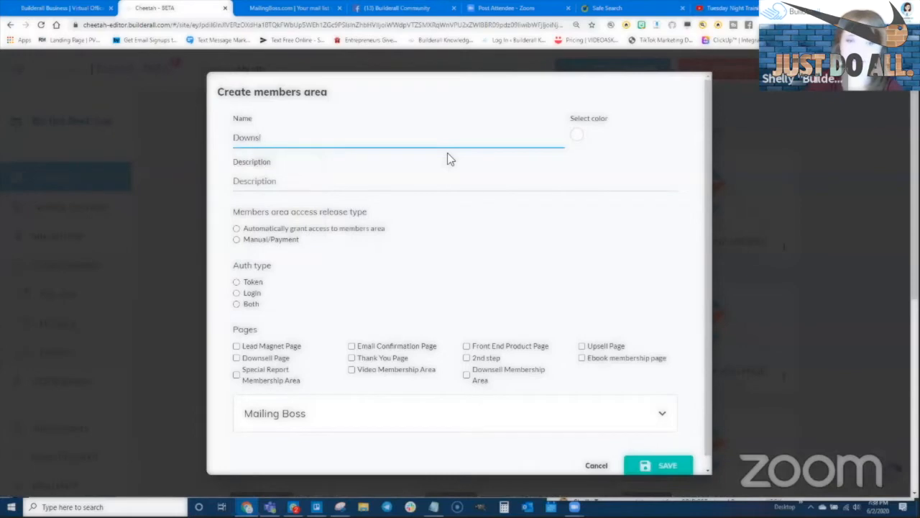
type(" memebr")
key("BackSpace")
key("BackSpace")
key("BackSpace")
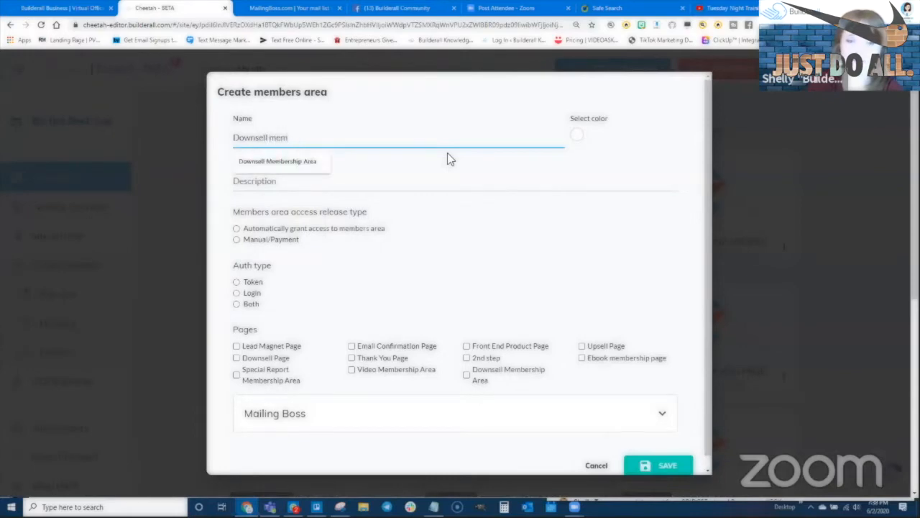
type("Membe")
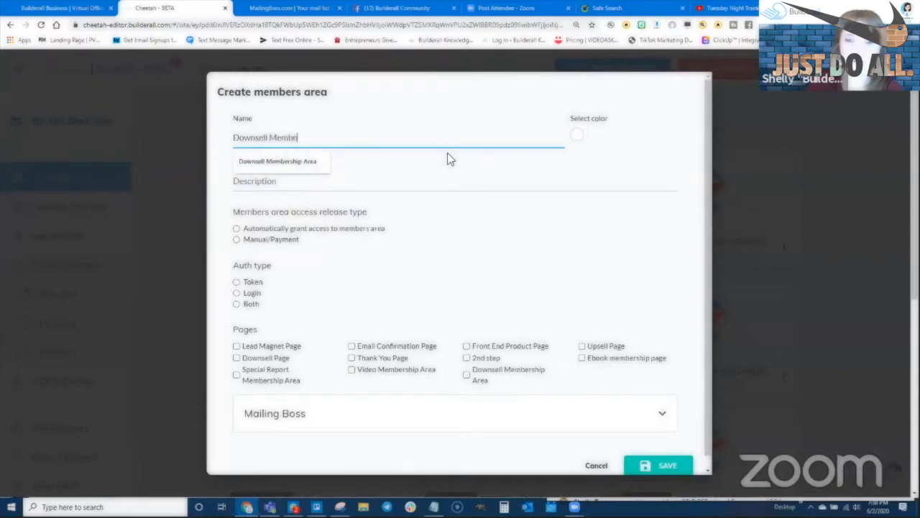
type("rship LOCK")
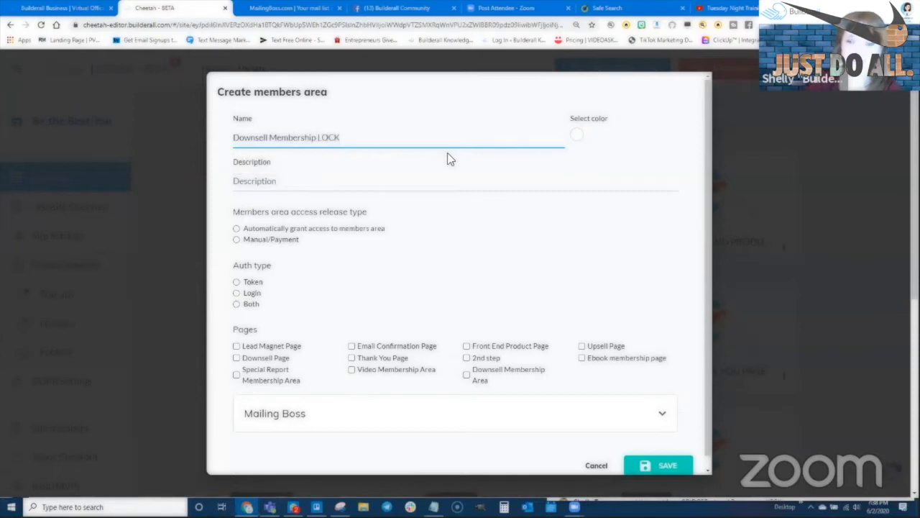
left_click(575, 136)
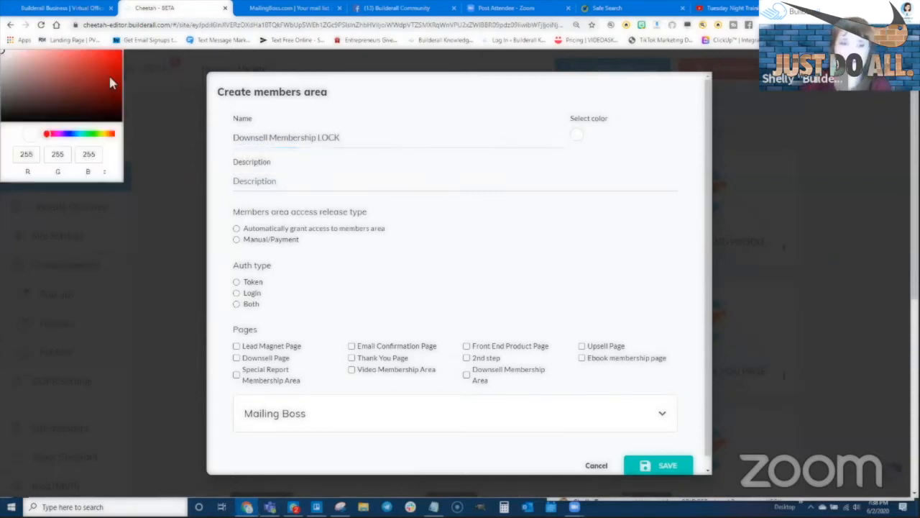
left_click(105, 70)
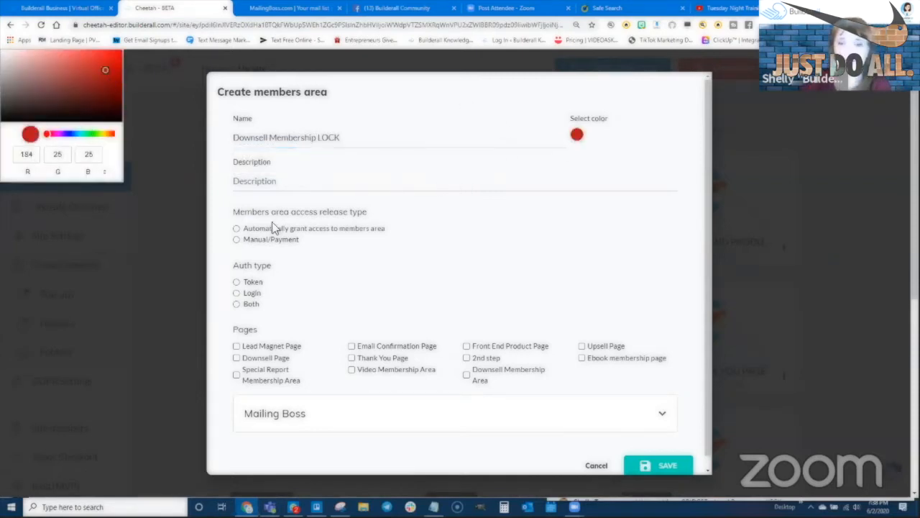
left_click_drag(353, 140, 220, 144)
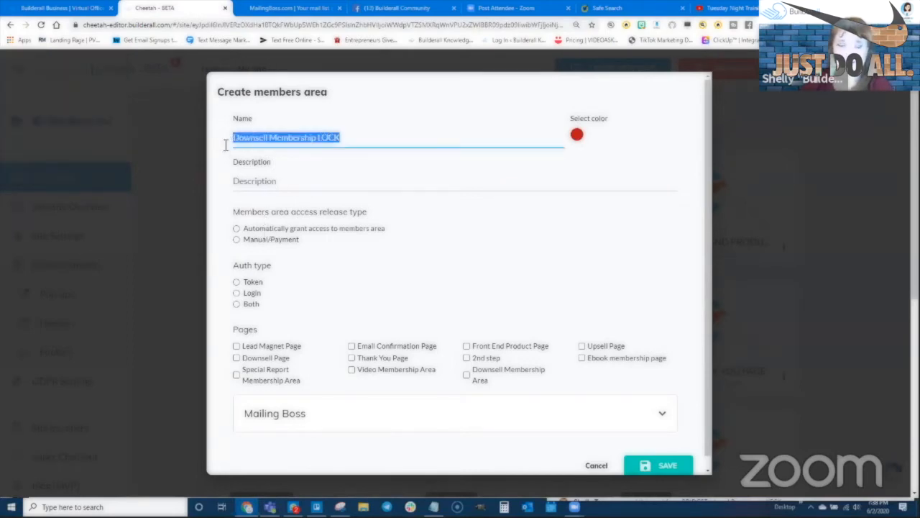
left_click(304, 176)
key("ctrl+v")
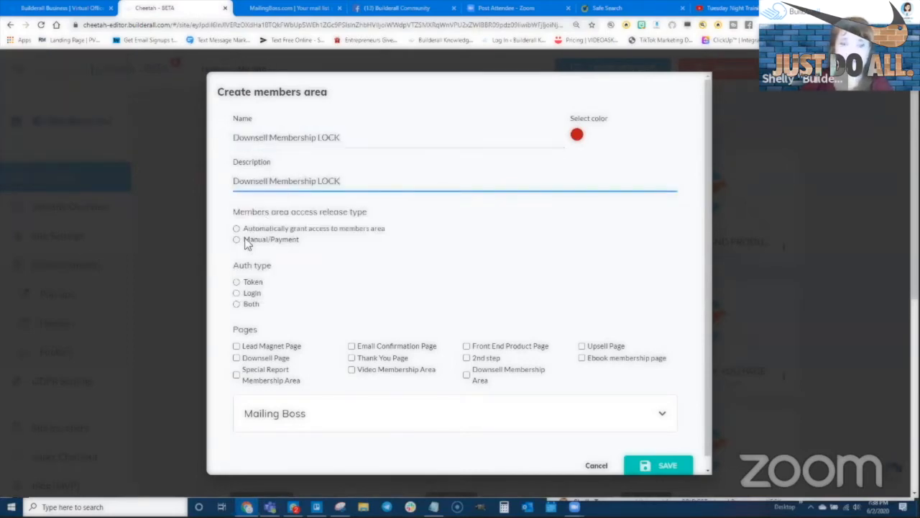
- Set Manual/Payment and Login, include the Downsell Membership Area page and downsell list, then save
left_click(237, 241)
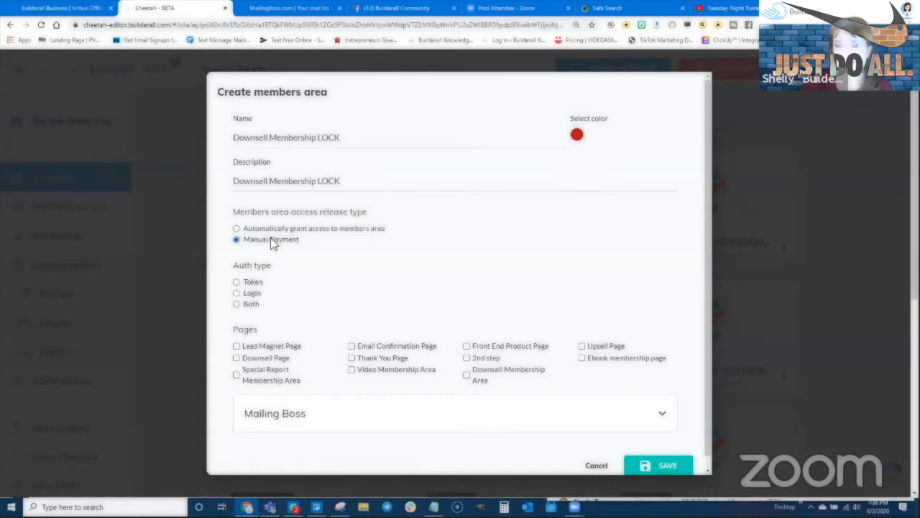
left_click(237, 293)
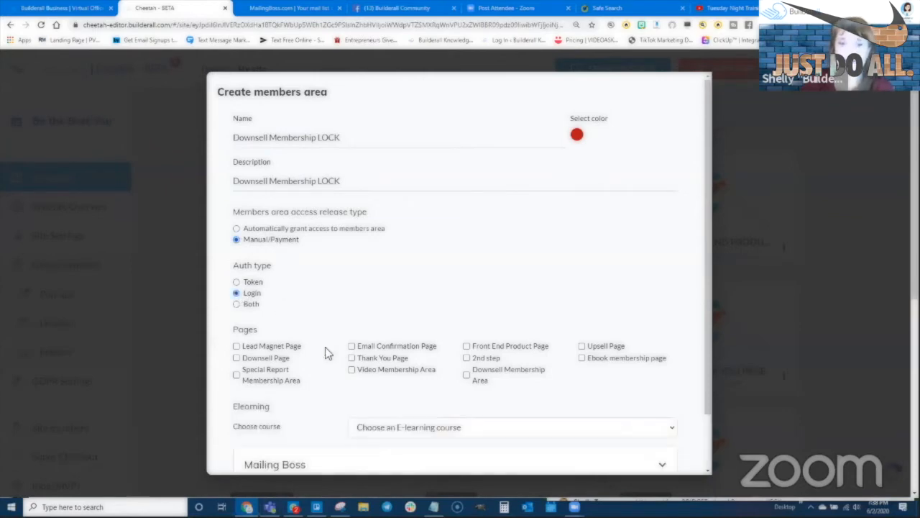
scroll(359, 302, "down", 2)
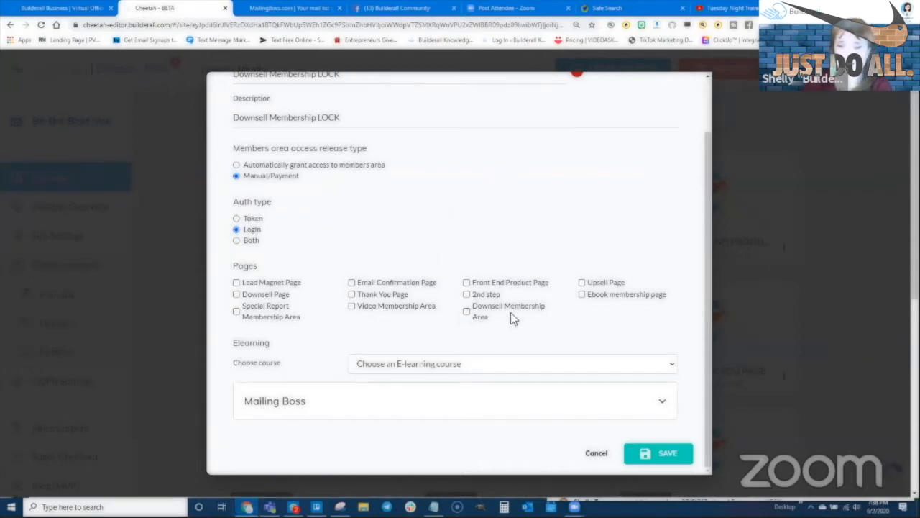
left_click(467, 311)
left_click(318, 402)
scroll(309, 366, "down", 3)
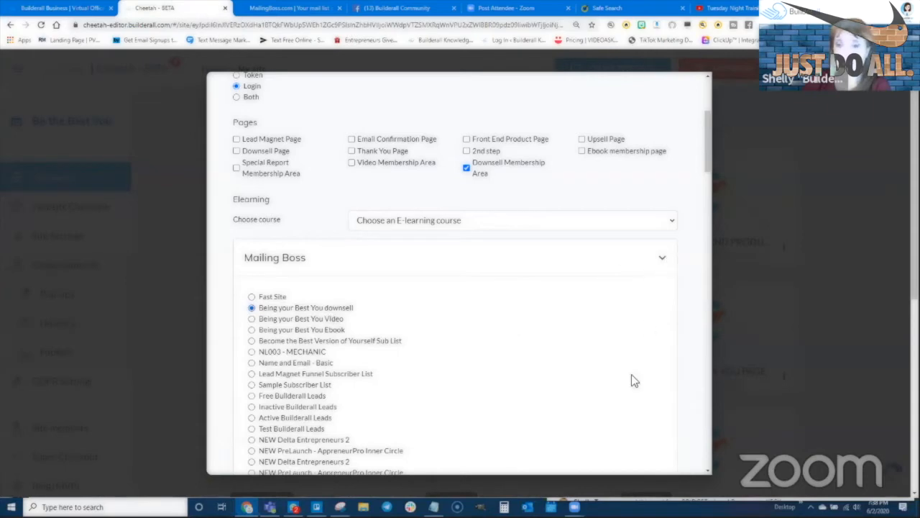
left_click(661, 259)
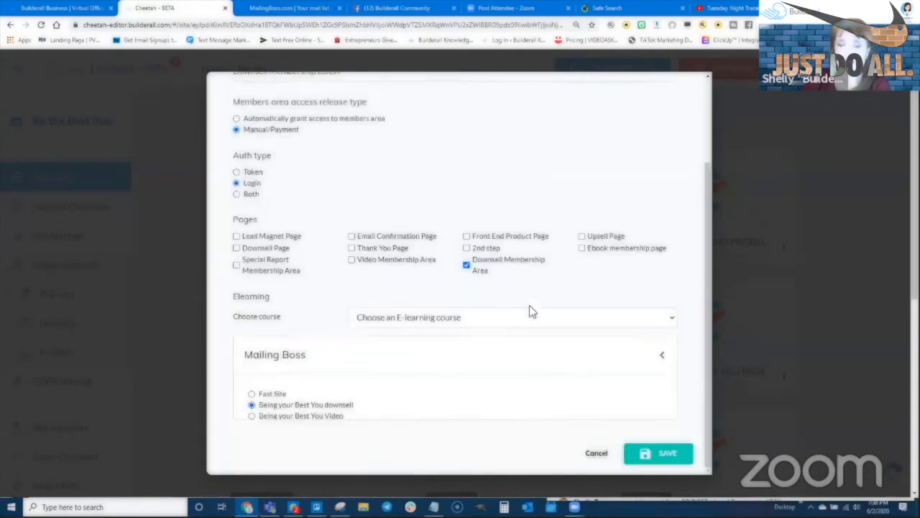
scroll(529, 311, "up", 1)
left_click(667, 454)
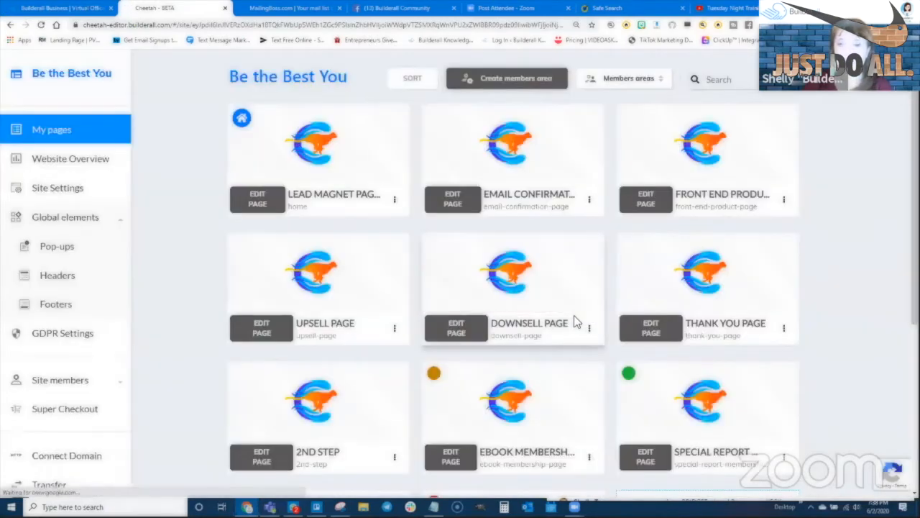
- Move the Special Report page ahead of Ebook Membership and save the new page order
scroll(574, 322, "down", 2)
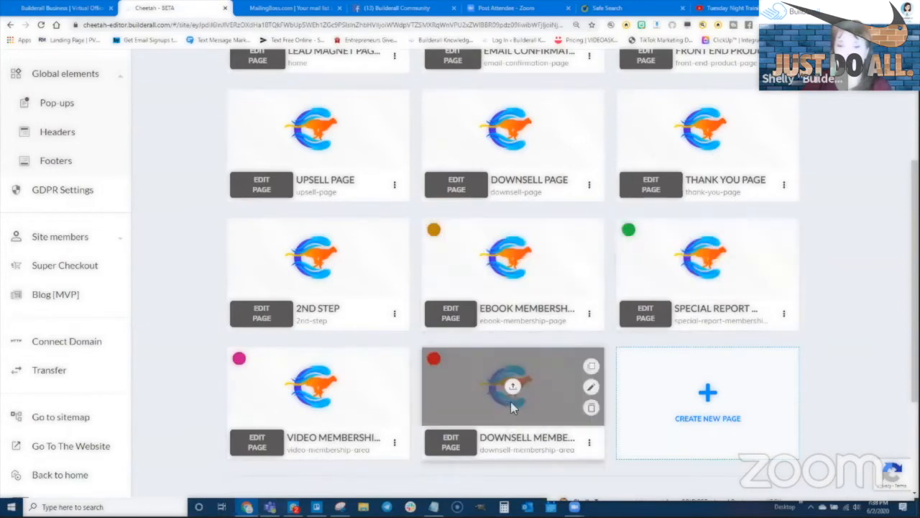
scroll(518, 276, "up", 2)
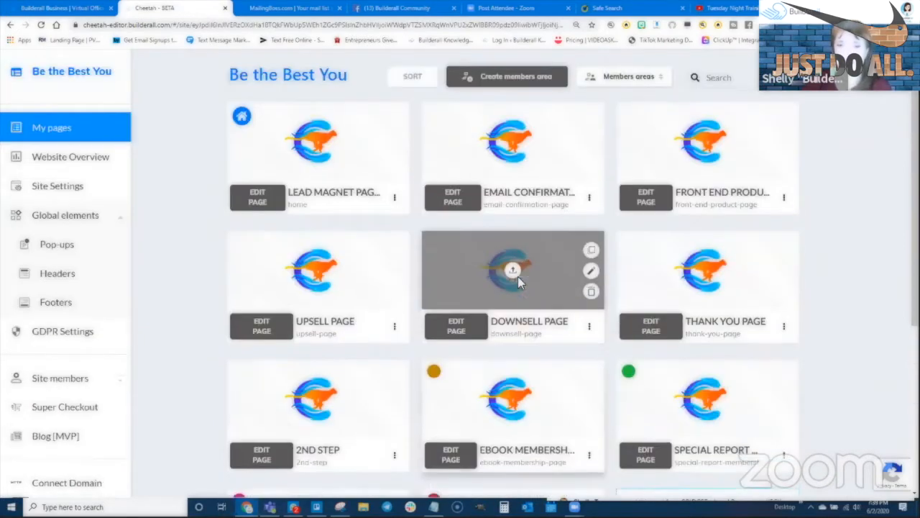
scroll(518, 276, "up", 1)
left_click(412, 126)
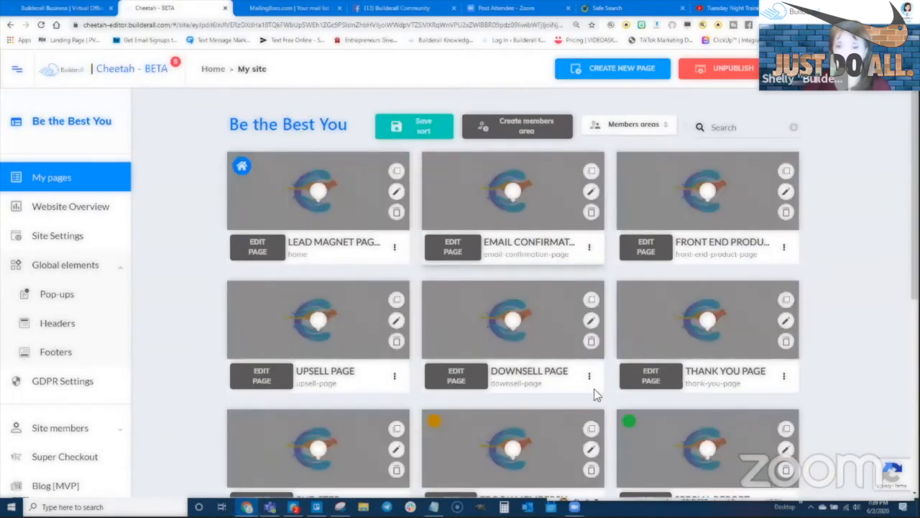
scroll(575, 323, "down", 4)
left_click_drag(653, 161, 536, 157)
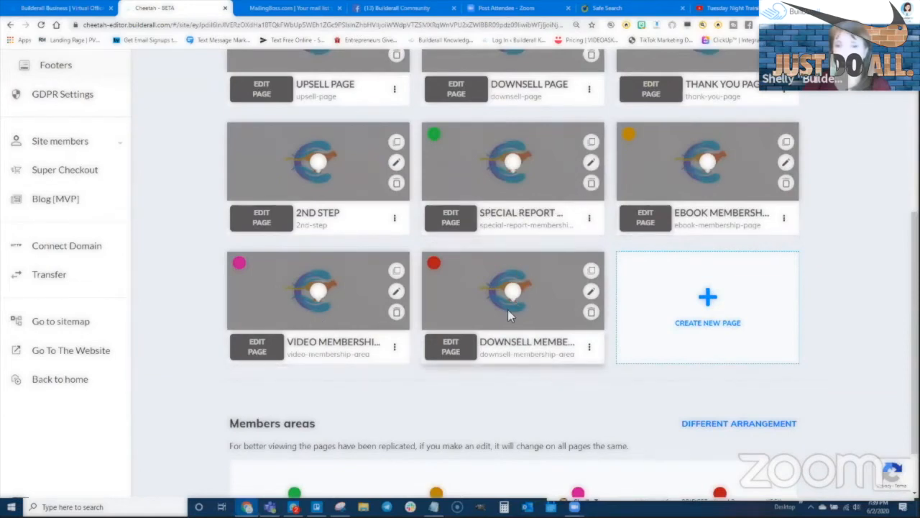
scroll(507, 309, "up", 5)
left_click(414, 129)
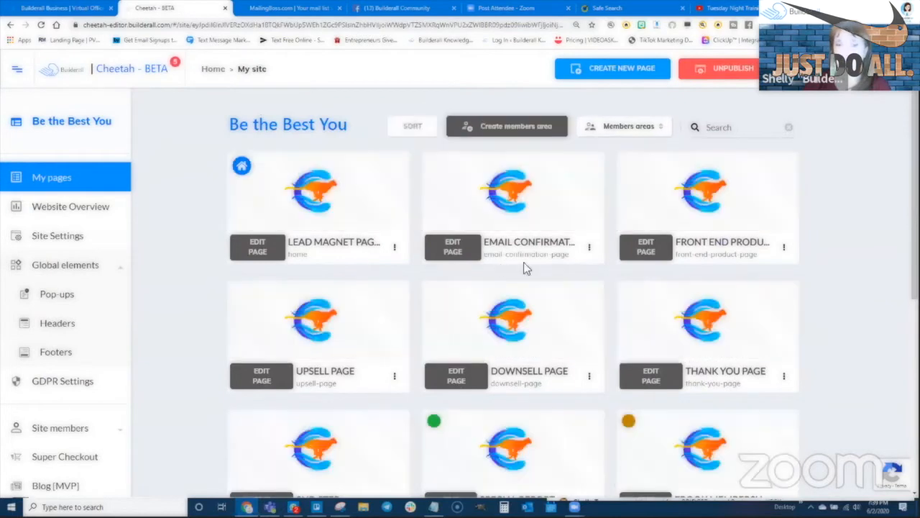
scroll(559, 359, "down", 3)
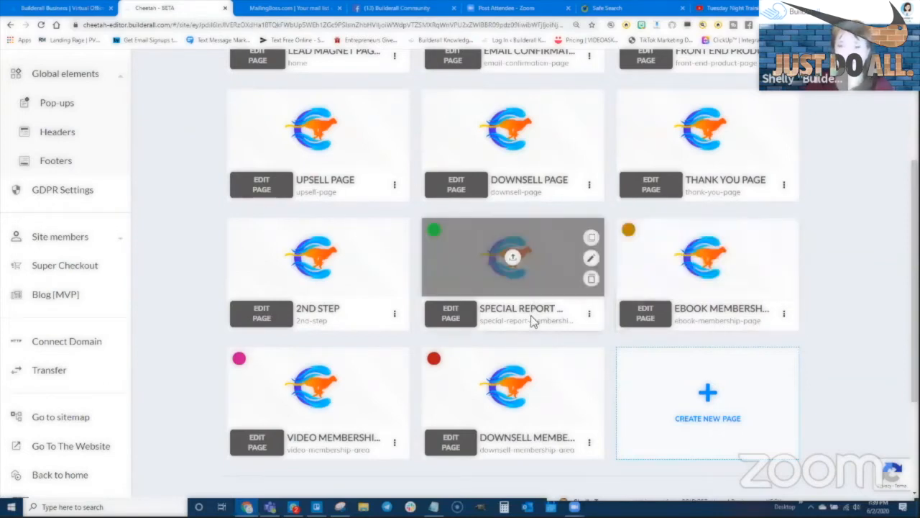
scroll(532, 316, "up", 2)
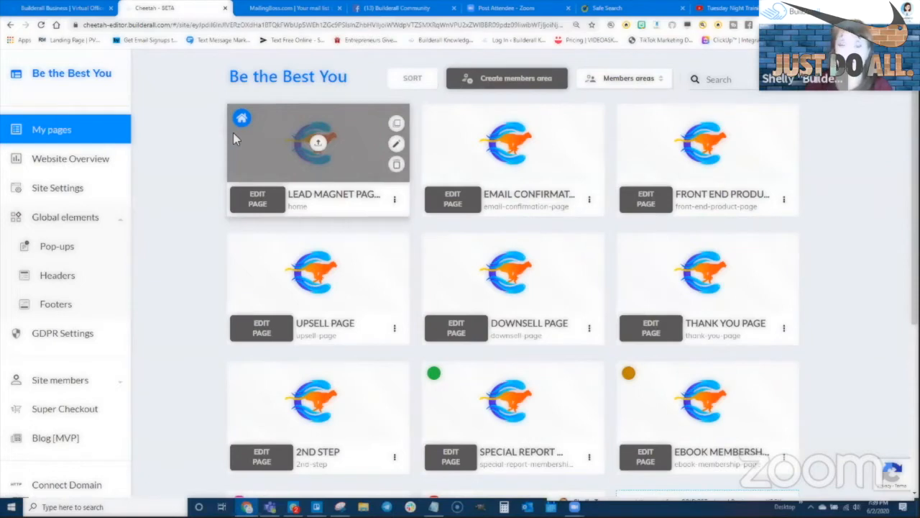
- Open the Lead Magnet Page and delete its MailingBoss signup form
left_click(256, 199)
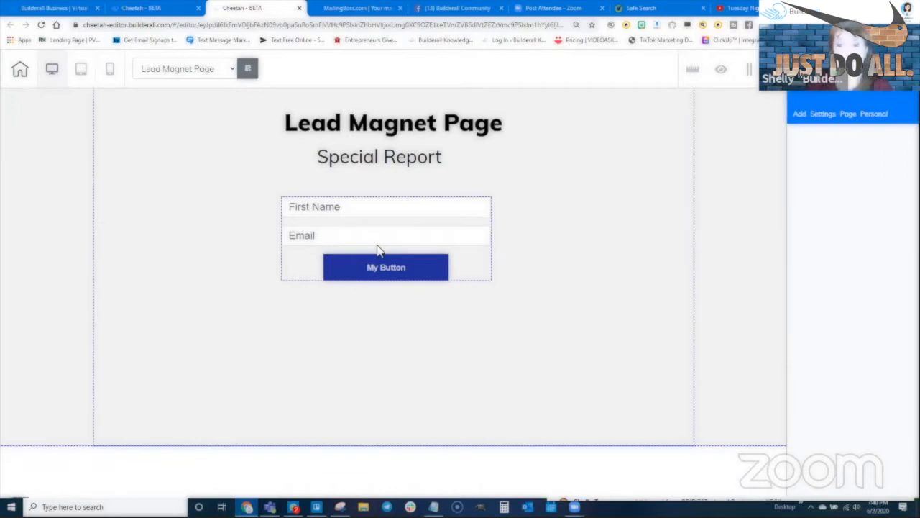
left_click(450, 253)
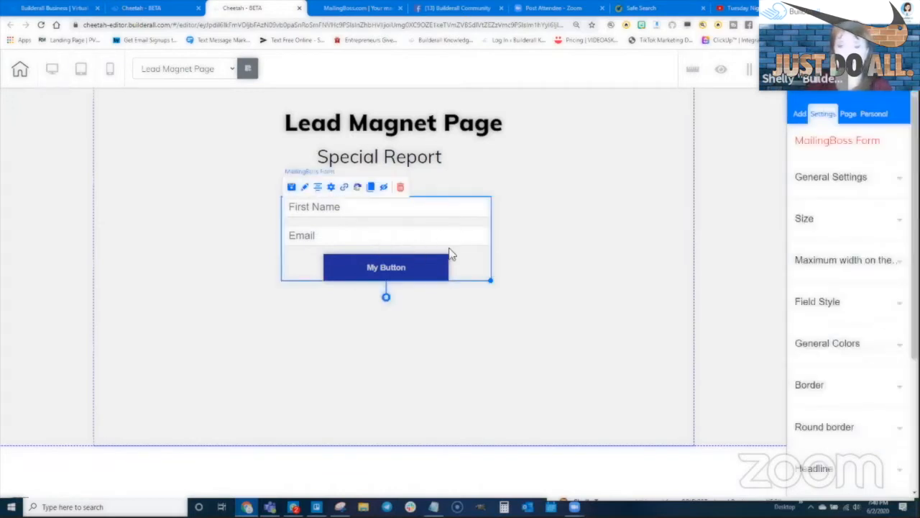
key("Delete")
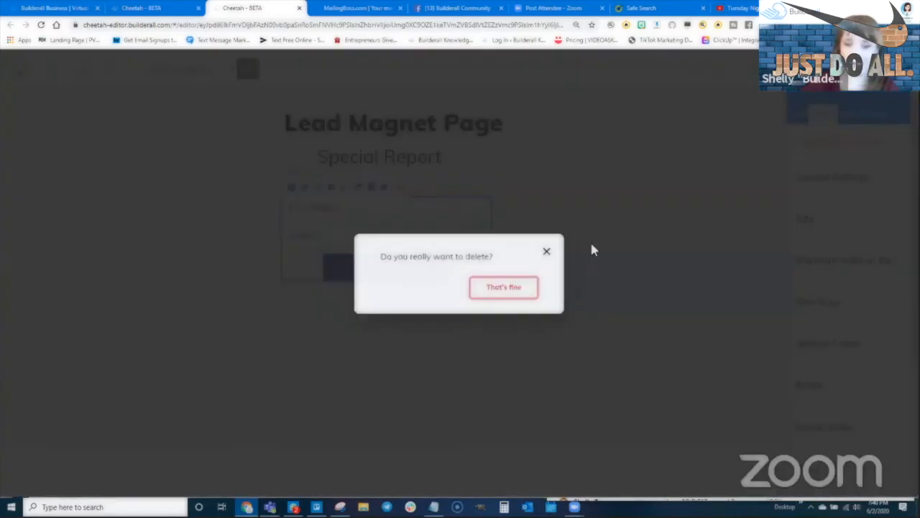
left_click(536, 286)
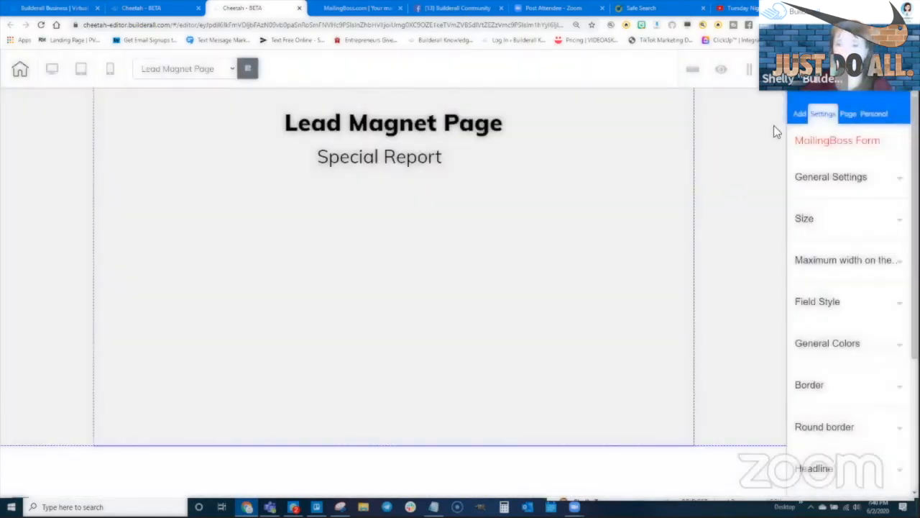
- Add a green button element under the Special Report subtitle
left_click(799, 116)
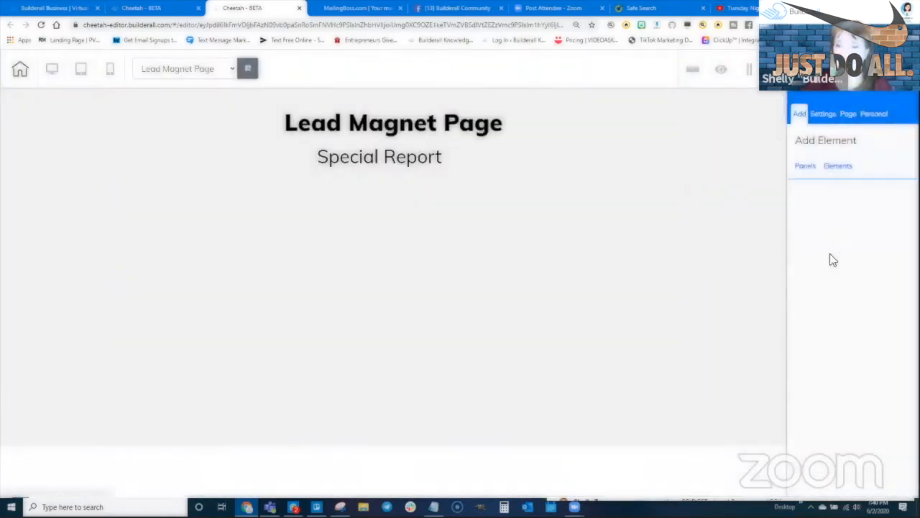
scroll(836, 359, "down", 4)
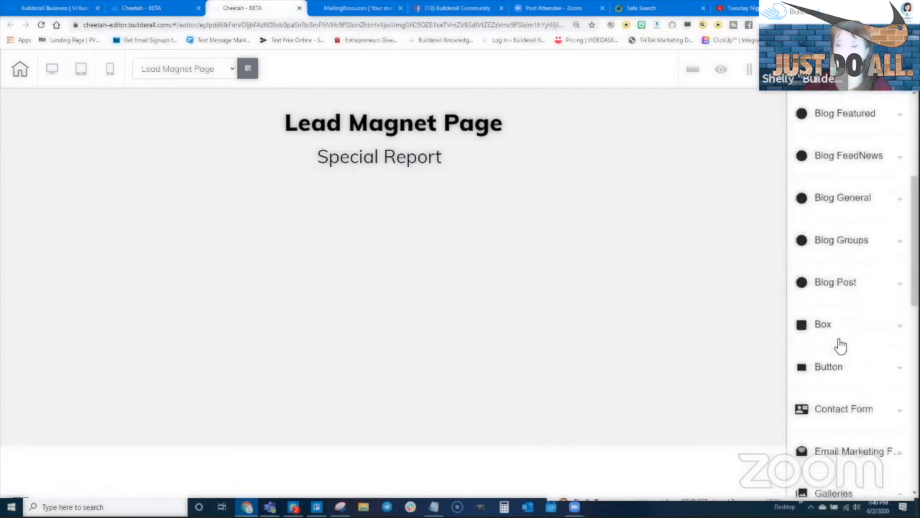
left_click(832, 337)
scroll(858, 345, "down", 1)
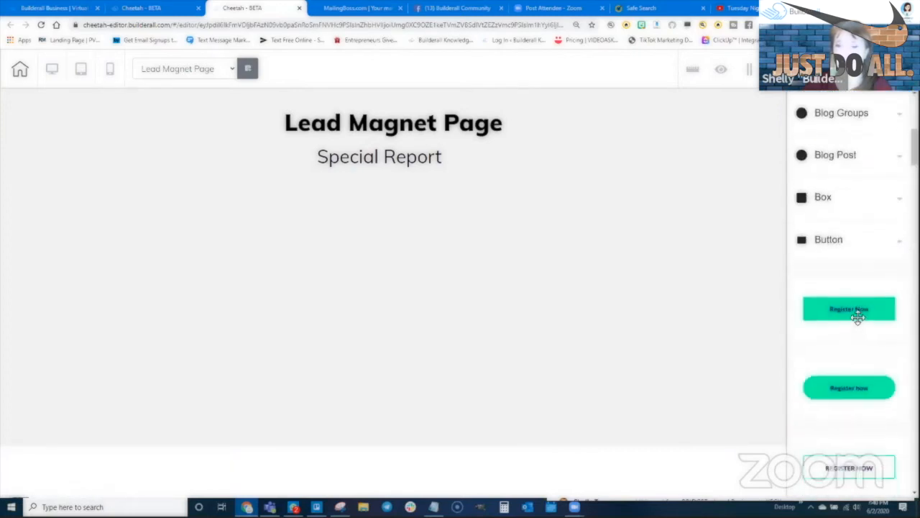
left_click_drag(859, 314, 398, 211)
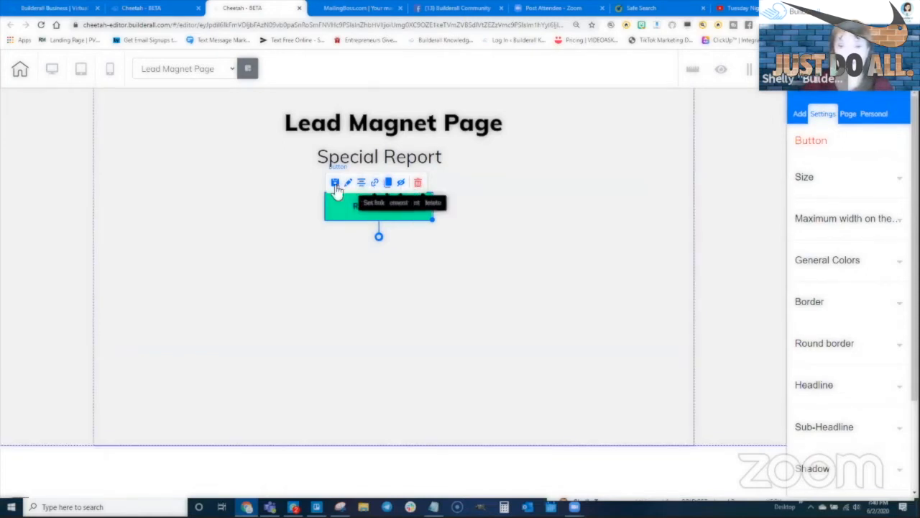
- Link the new button to Site members, showing Register with the Special Report LOCK area checked
left_click(375, 184)
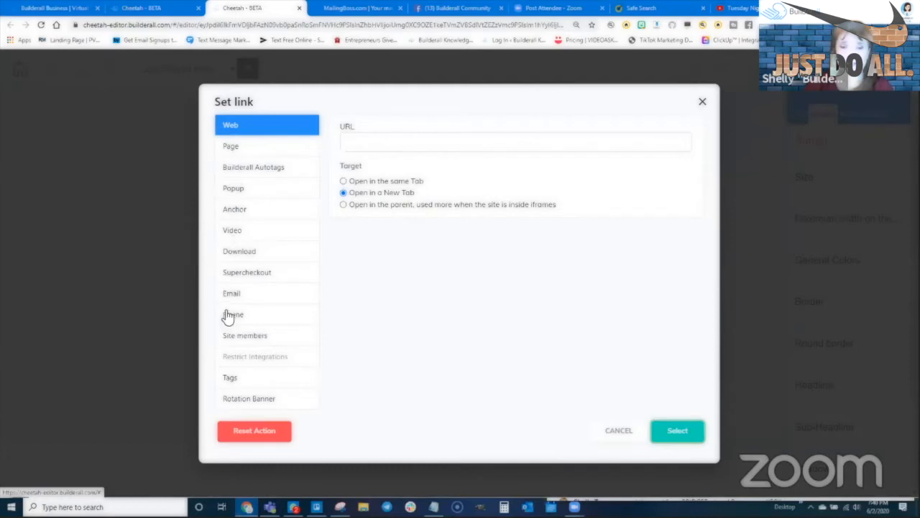
left_click(237, 337)
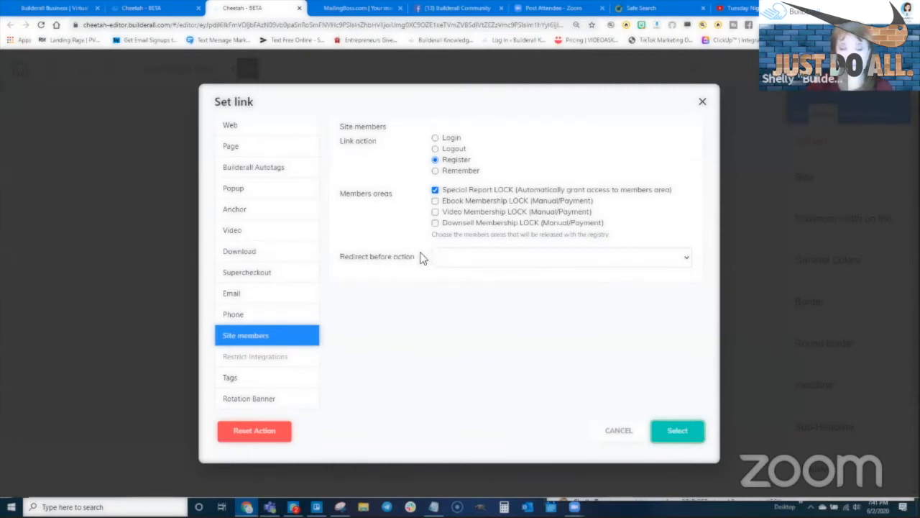
- Set the Register Now button to redirect to the Front End Product Page and apply the link
left_click(479, 260)
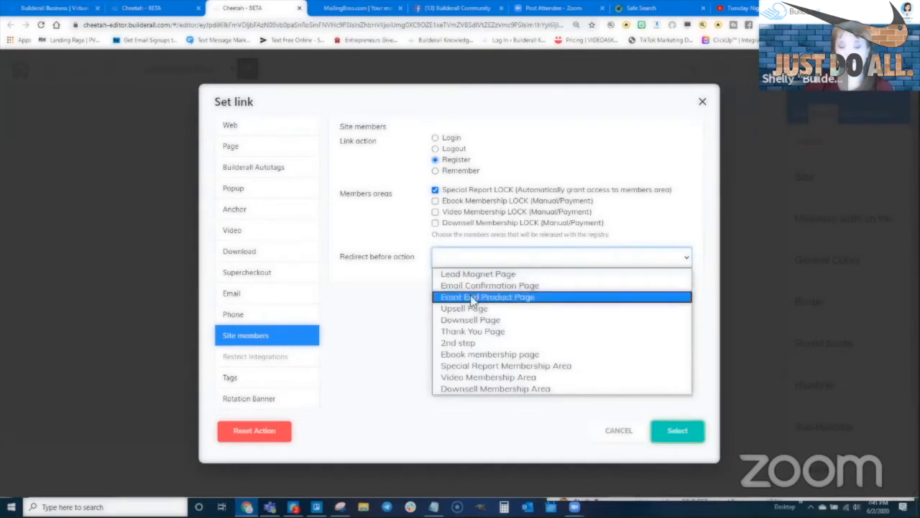
left_click(512, 297)
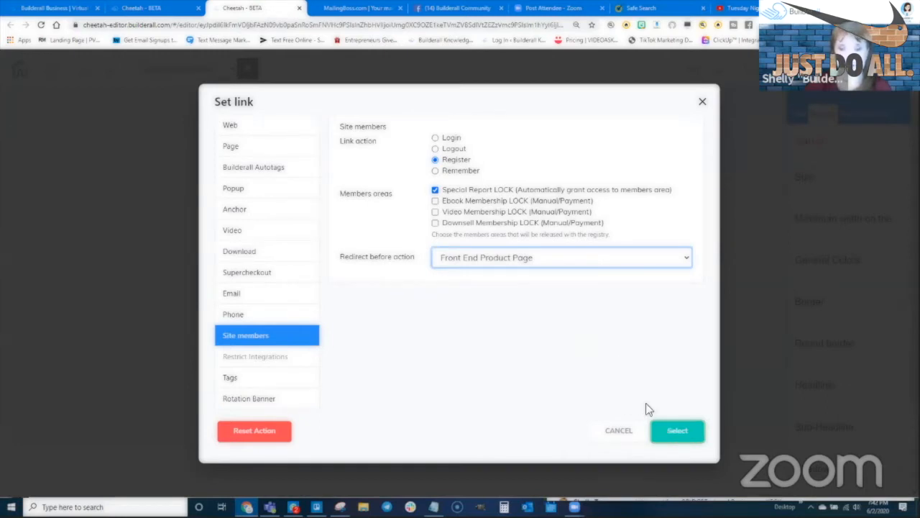
left_click(675, 432)
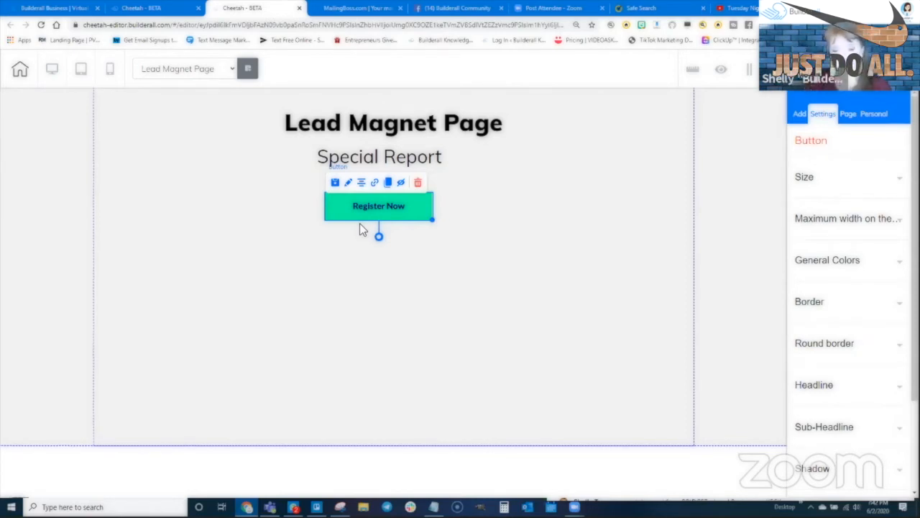
- Save the Lead Magnet Page, publish the site, and dismiss the It's Done confirmation
left_click(836, 69)
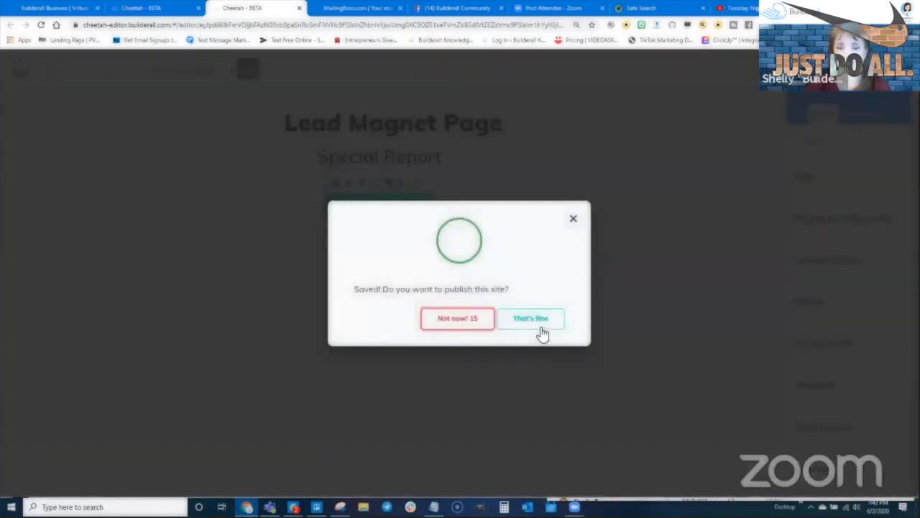
left_click(536, 319)
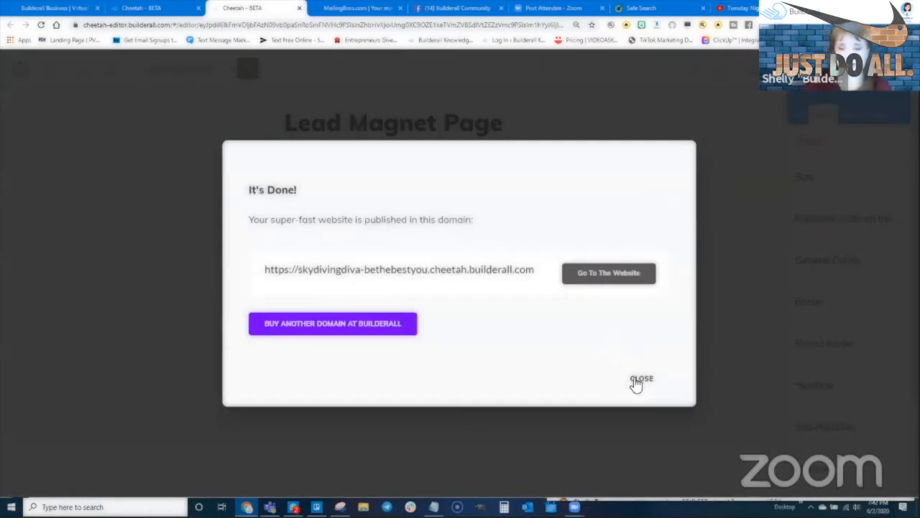
left_click(639, 381)
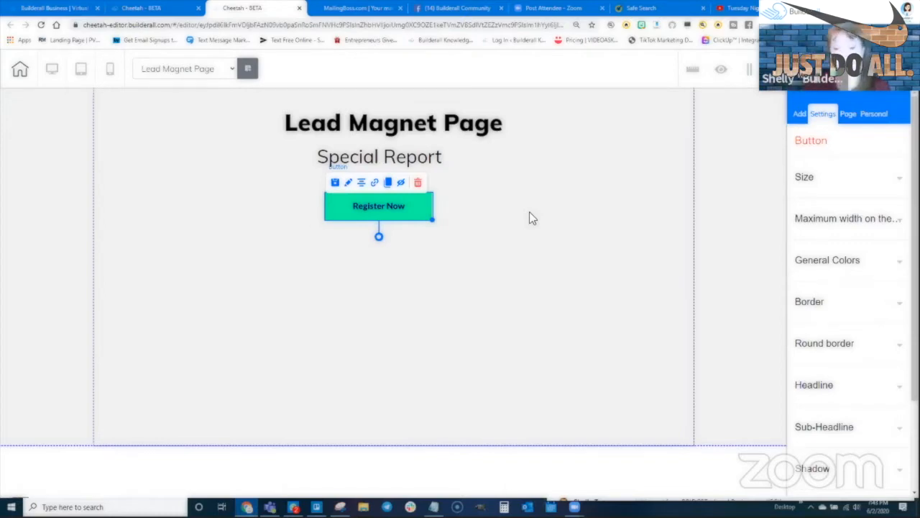
- Leave the Lead Magnet Page editor and expand Site members on the Be the Best You dashboard
left_click(158, 11)
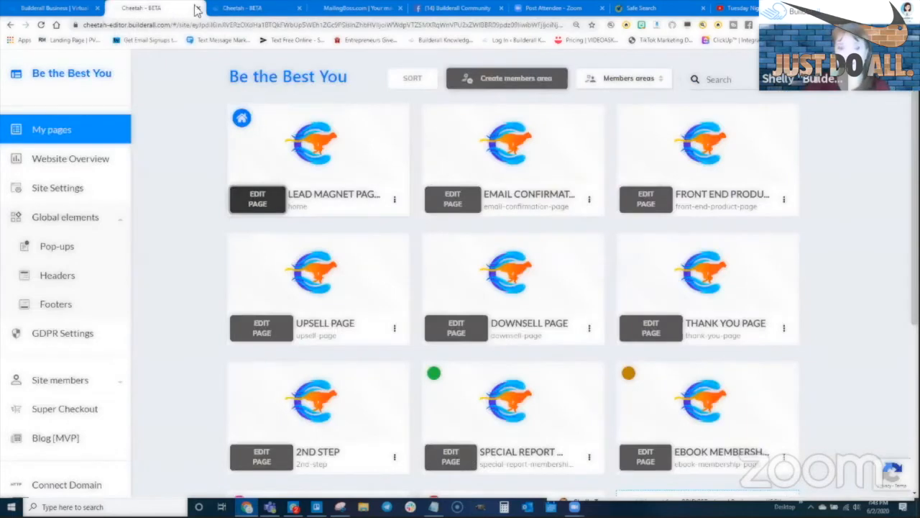
left_click(286, 16)
left_click(301, 15)
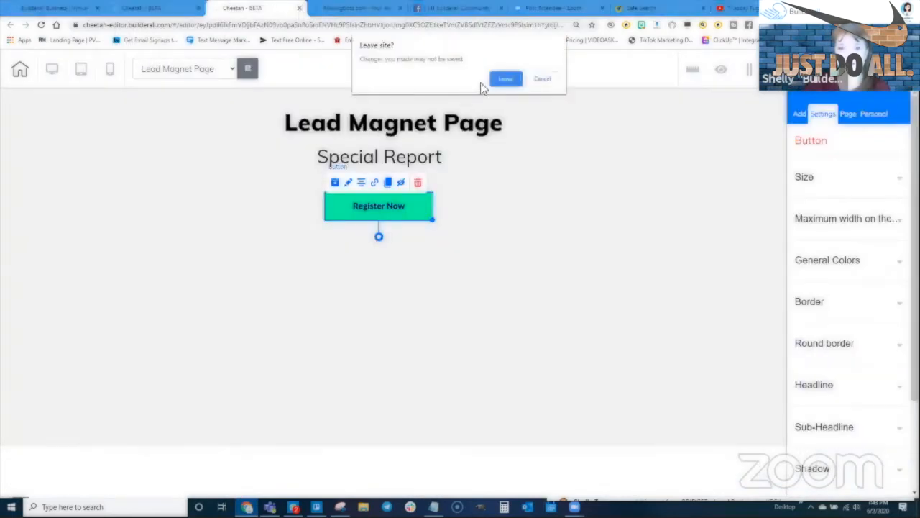
left_click(502, 85)
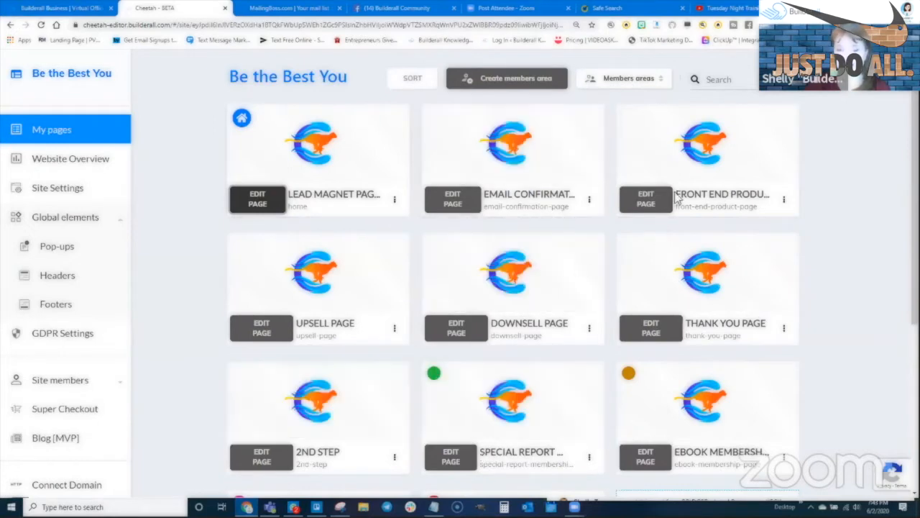
left_click(58, 380)
scroll(59, 287, "down", 2)
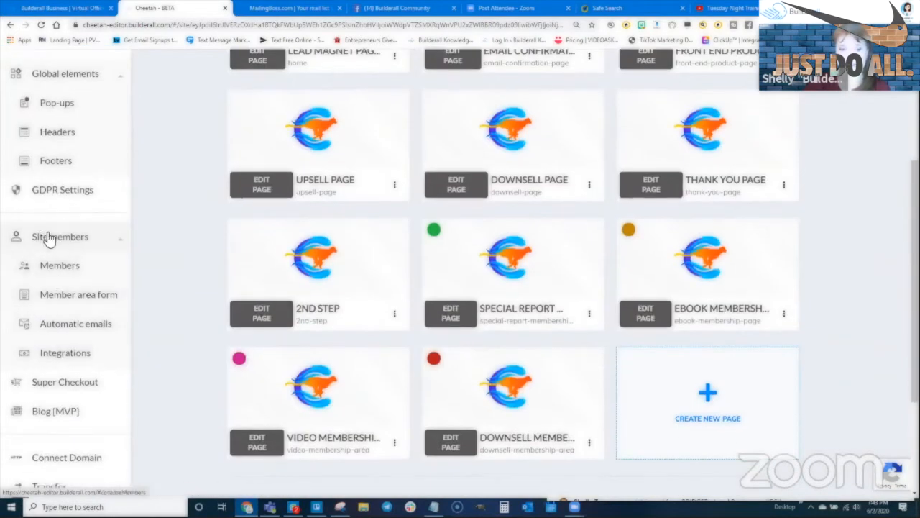
- Create and save a new automatic email theme named 'Shelly's Theme'
left_click(76, 324)
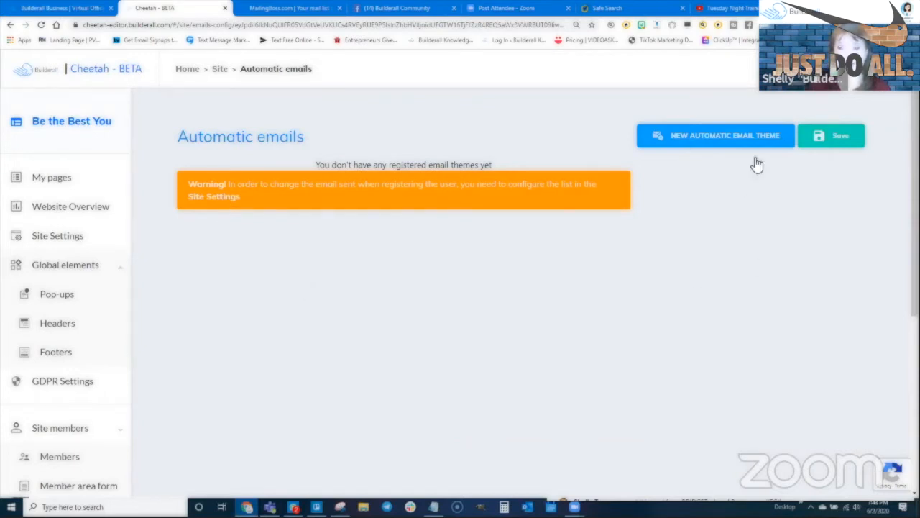
left_click(719, 141)
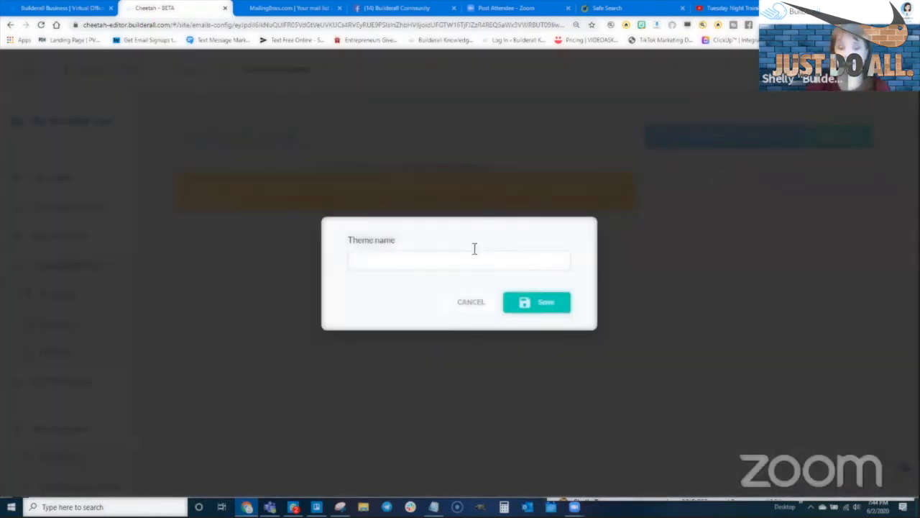
left_click(474, 251)
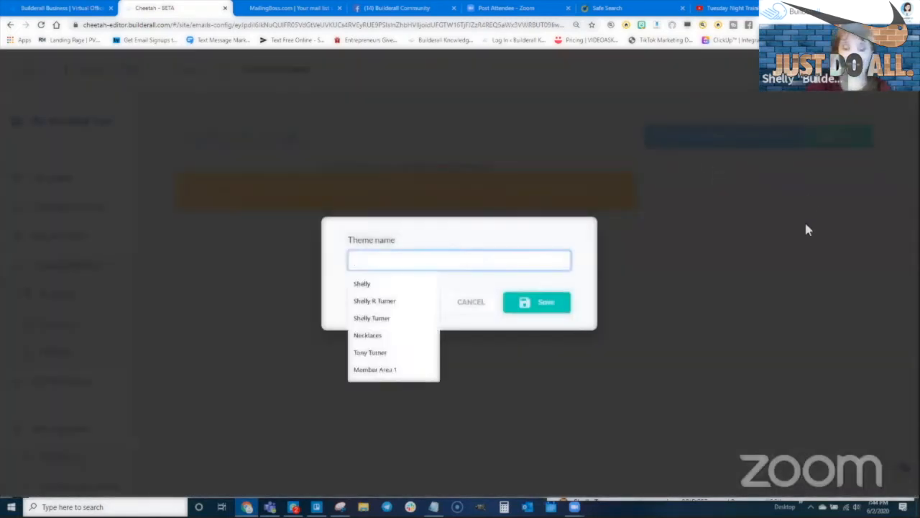
type("Shelly's Theme")
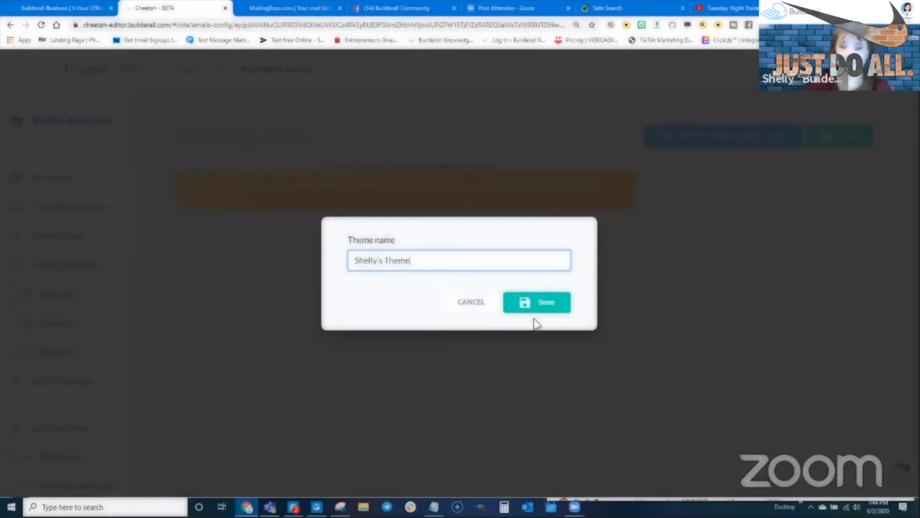
left_click(555, 308)
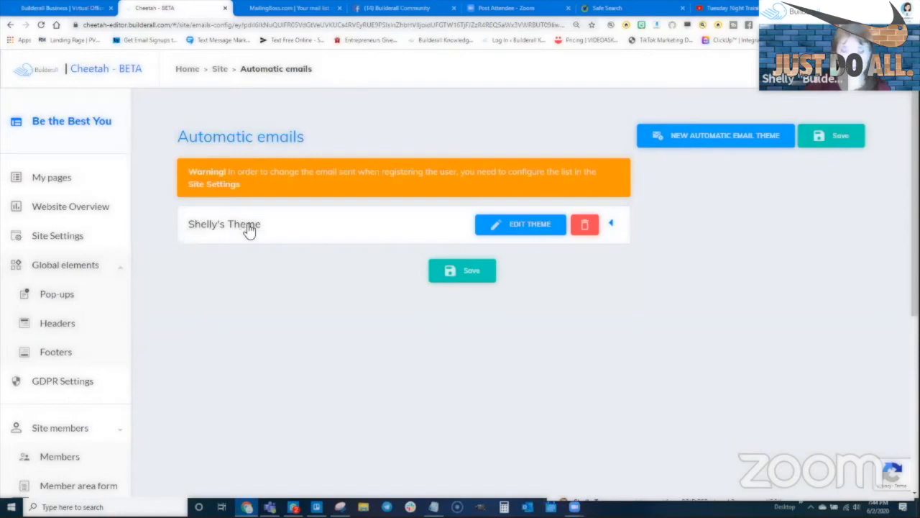
- Expand Shelly's Theme to view its Welcome email, subject 'Welcome to members area'
left_click(612, 225)
scroll(659, 282, "down", 1)
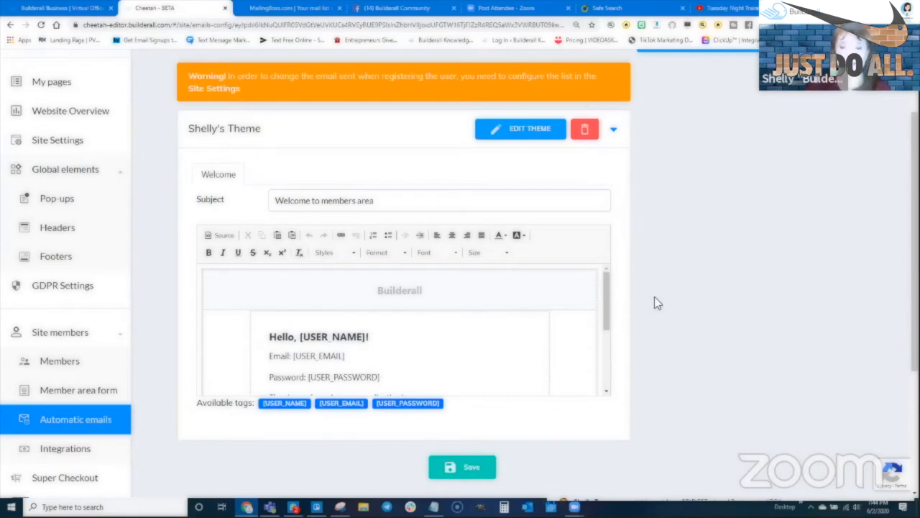
scroll(654, 299, "down", 2)
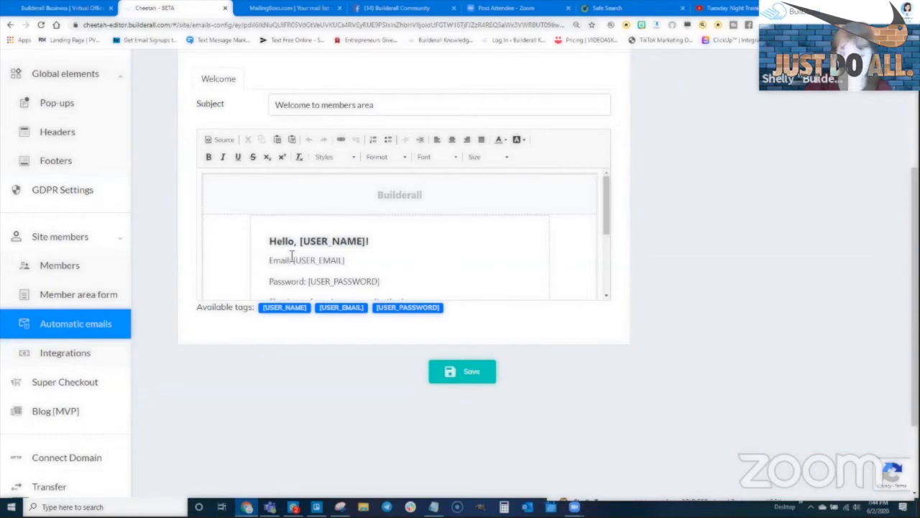
scroll(292, 255, "down", 2)
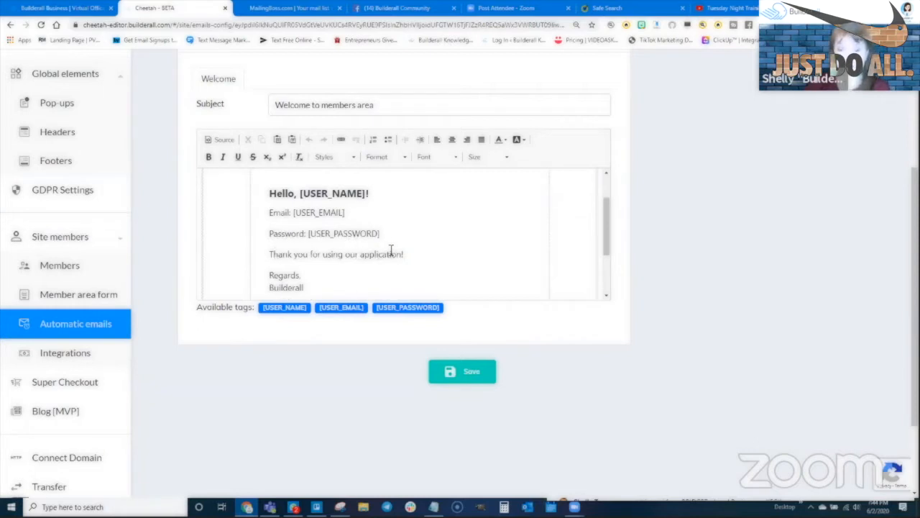
scroll(320, 268, "down", 2)
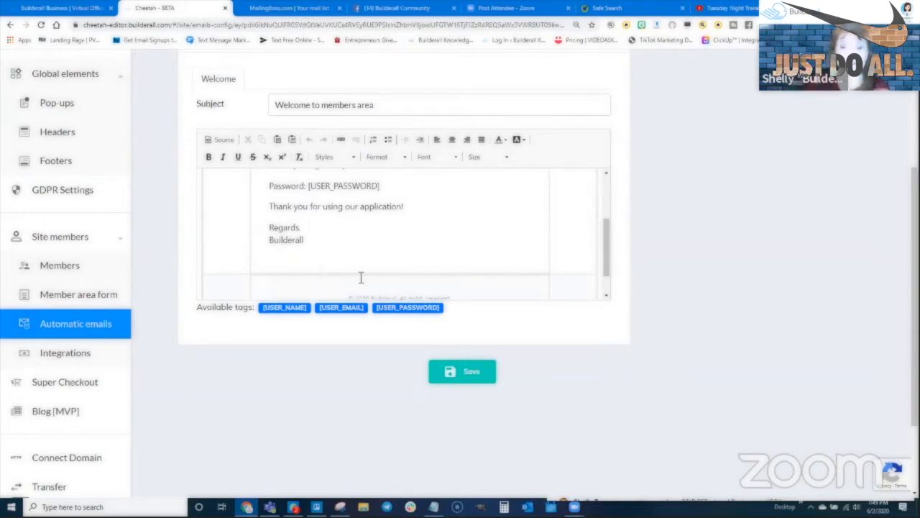
scroll(374, 226, "up", 3)
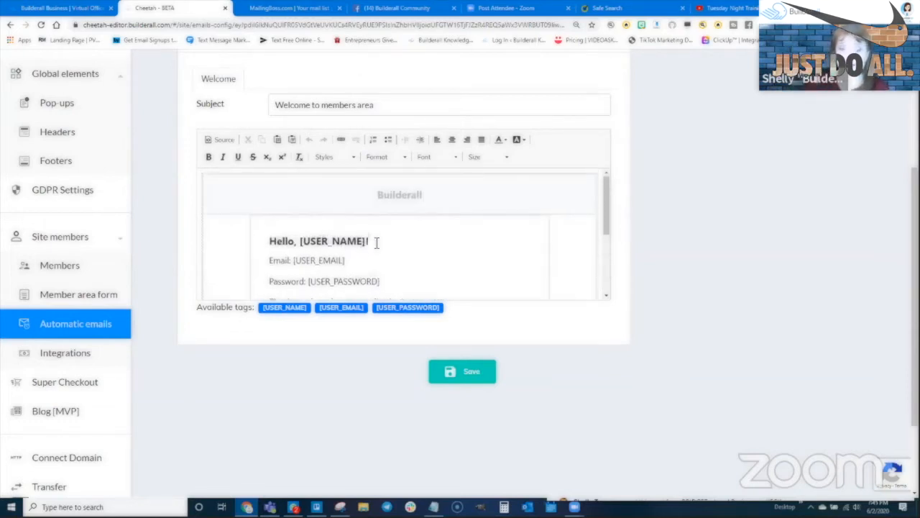
- Add the greeting 'Welcome to Being the Best Version of Yourself!' above the Email line
left_click(271, 260)
type("Welcome to Being ")
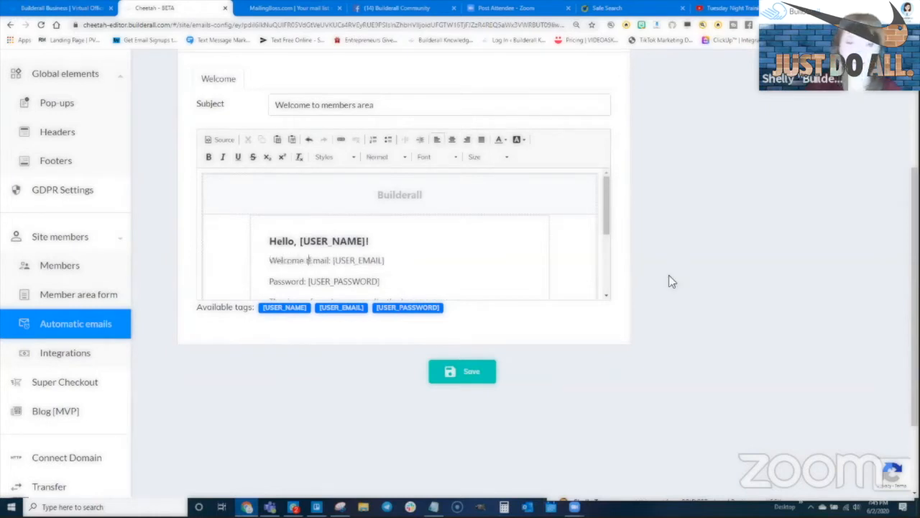
type("the Best Version")
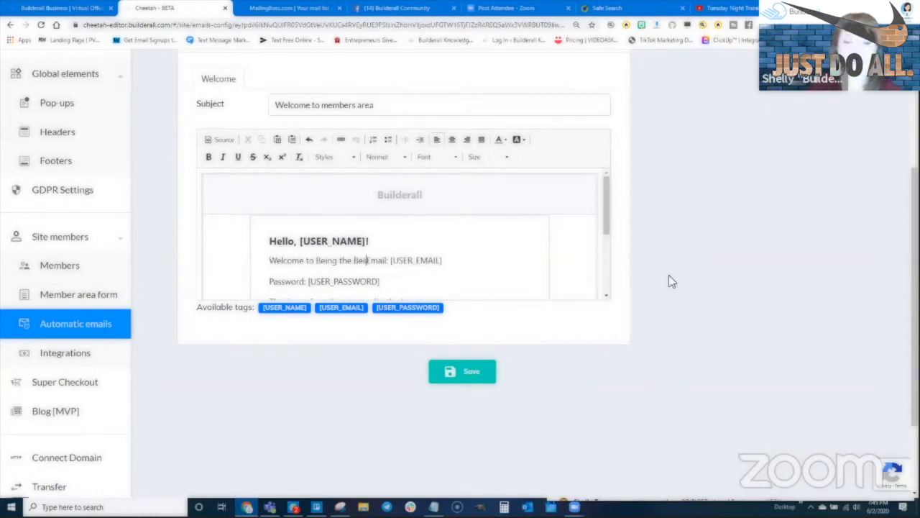
type(" of Yourself")
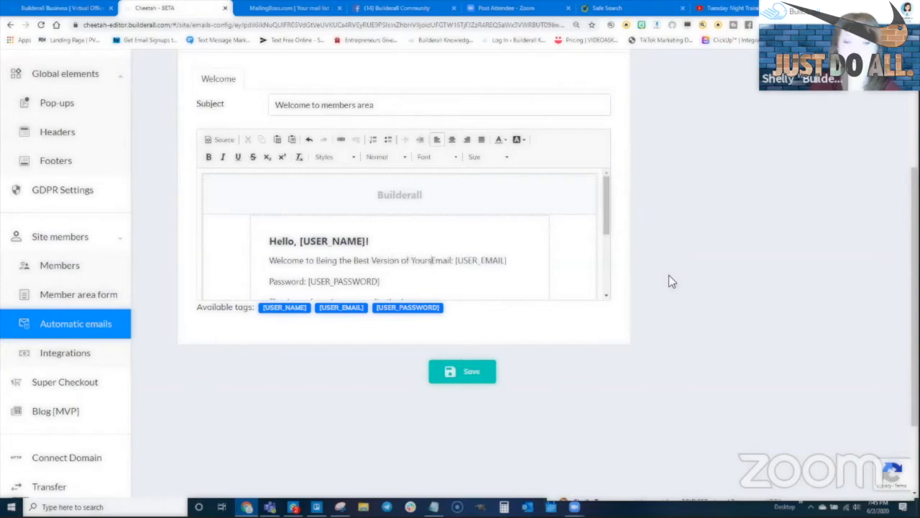
type("!")
key("Return")
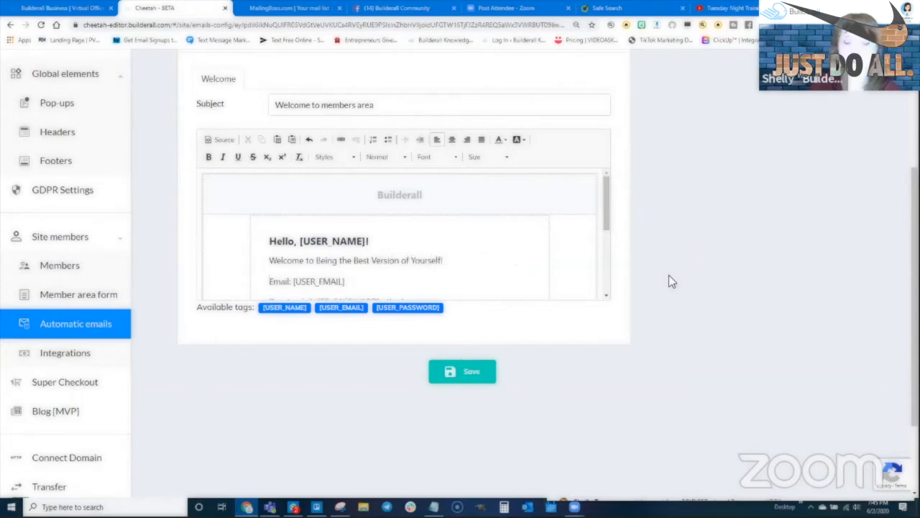
- Add 'You have a new special report waiting for you!' and 'To get access to it make sure you go to this URL:'
type("You have a r")
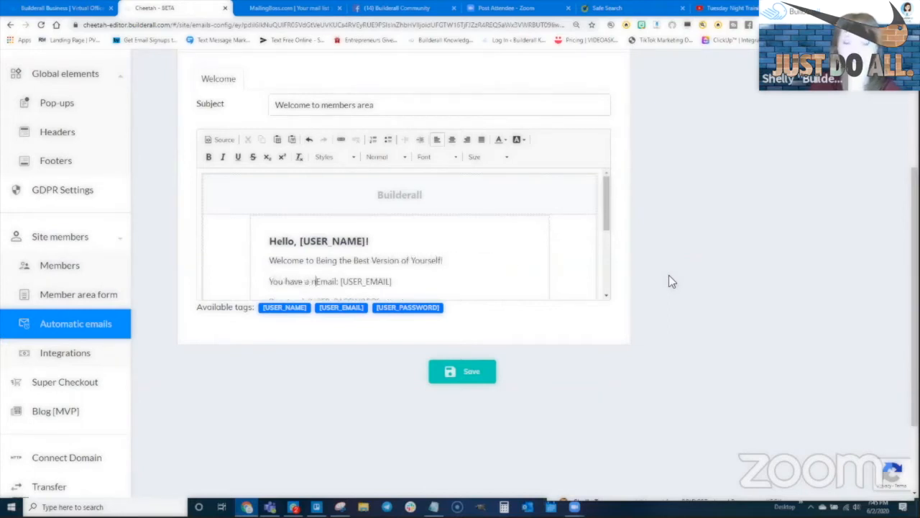
key("BackSpace")
type("new")
type(" special report waiting")
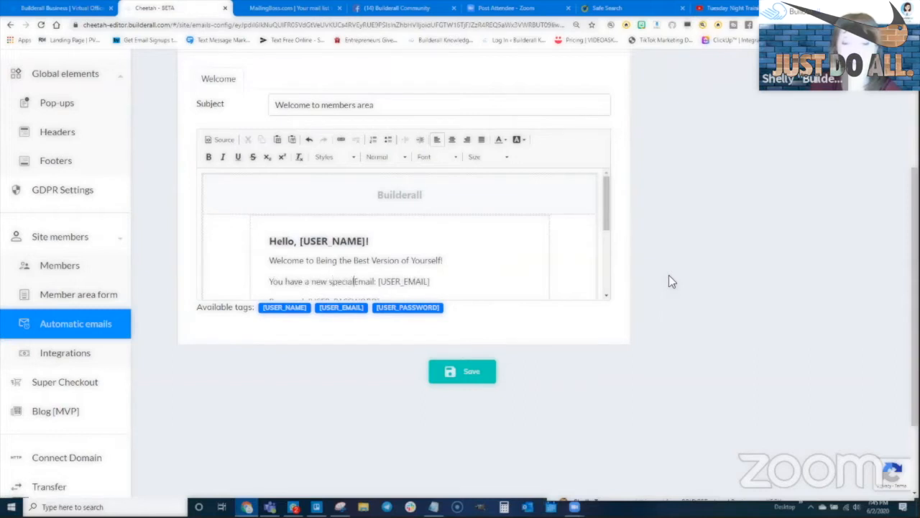
type(" for you!")
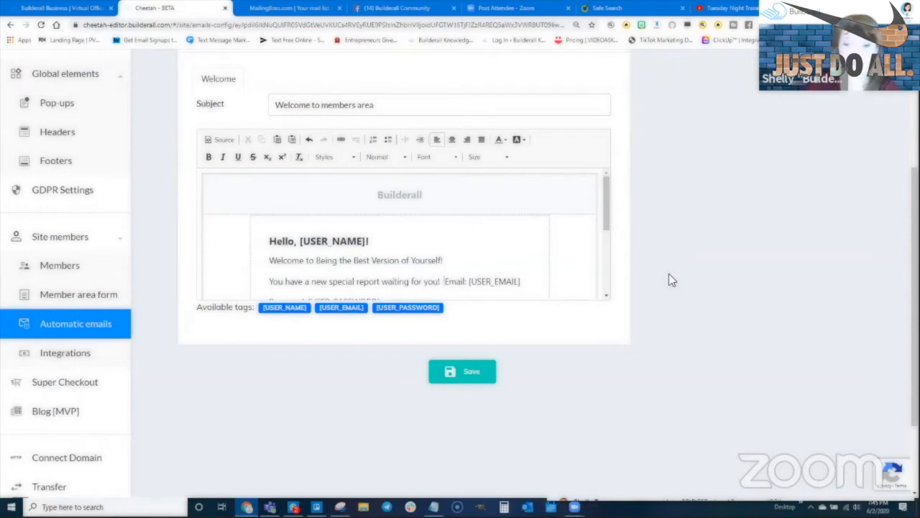
left_click_drag(608, 204, 604, 235)
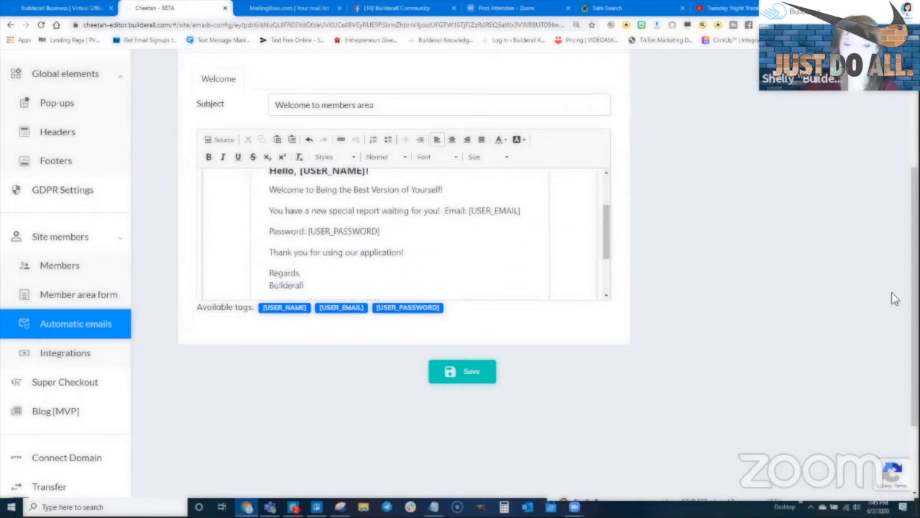
type("To get access to ")
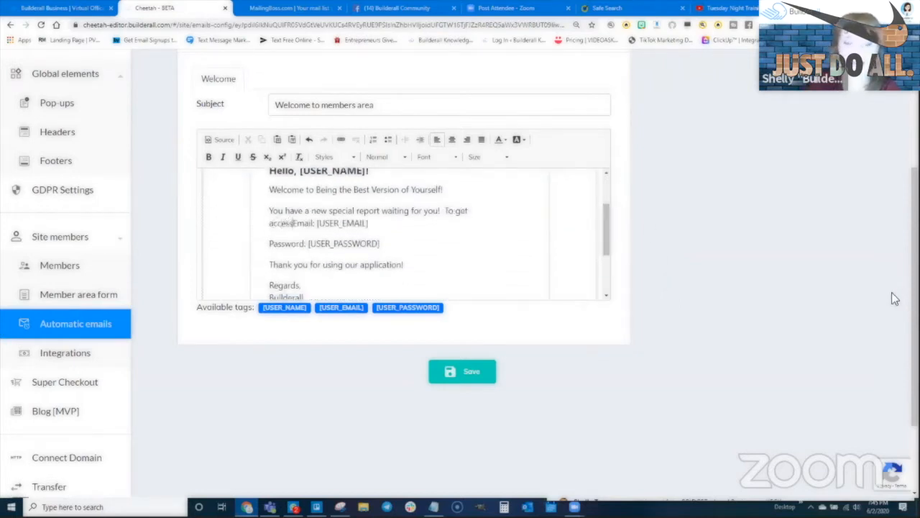
type("it make sure you t")
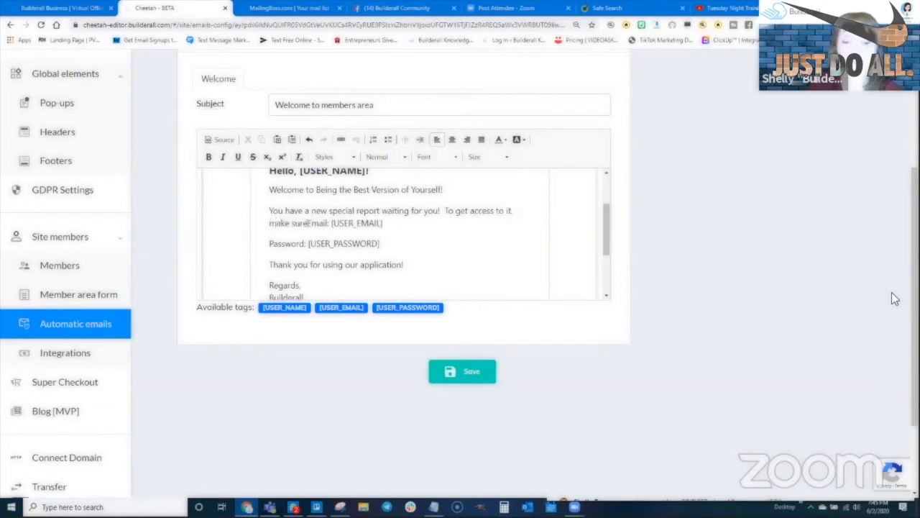
type("go to t")
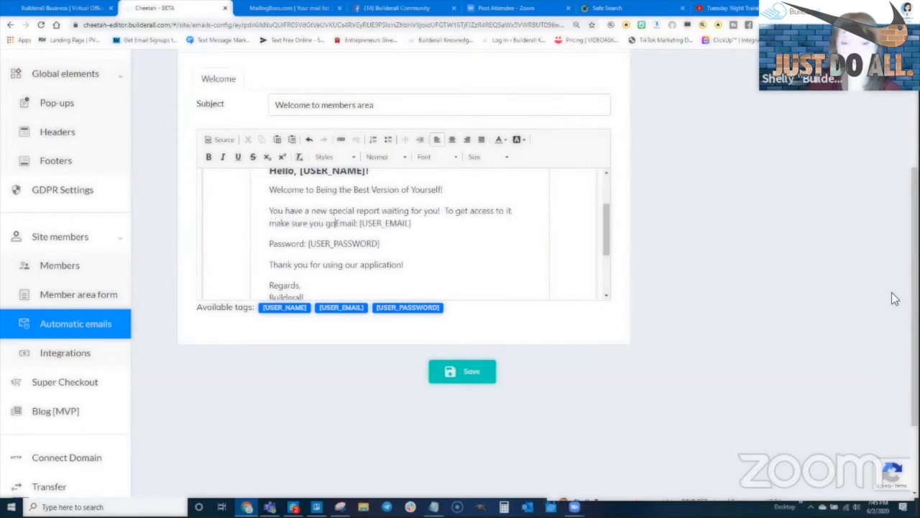
type("hisURL:")
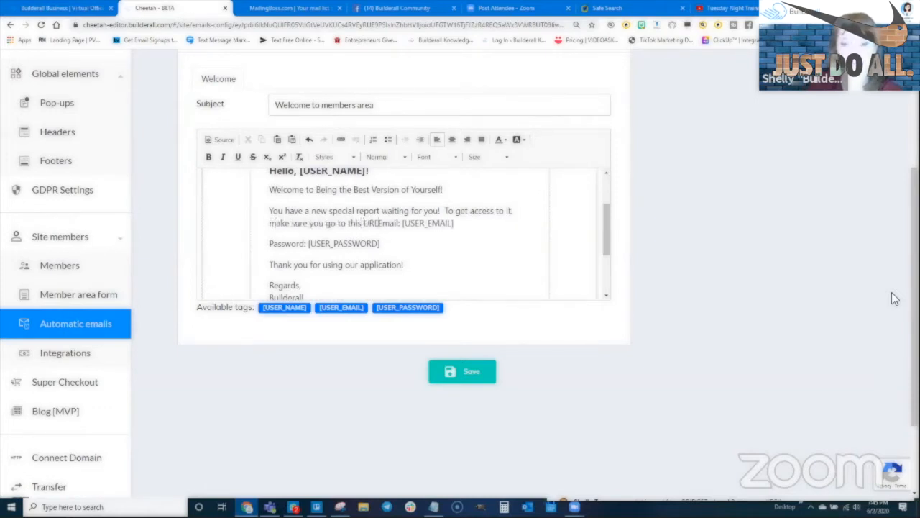
key("Return")
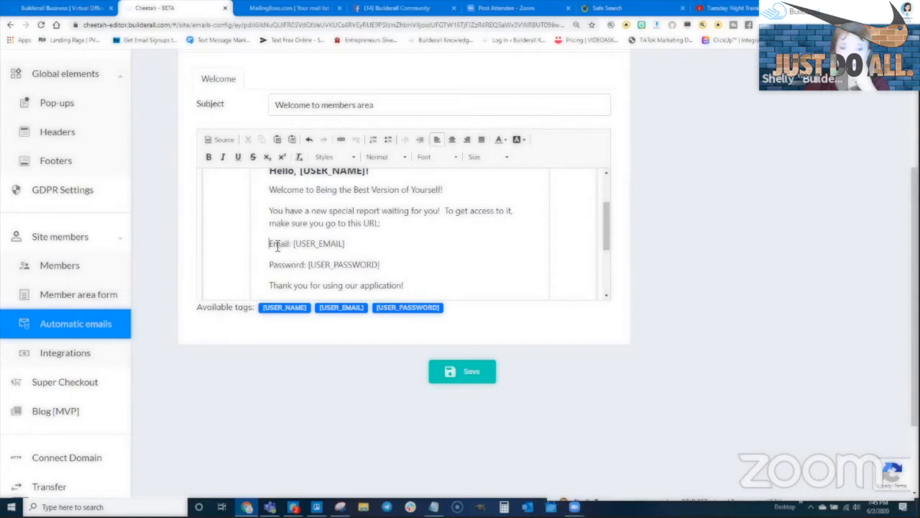
scroll(275, 204, "down", 1)
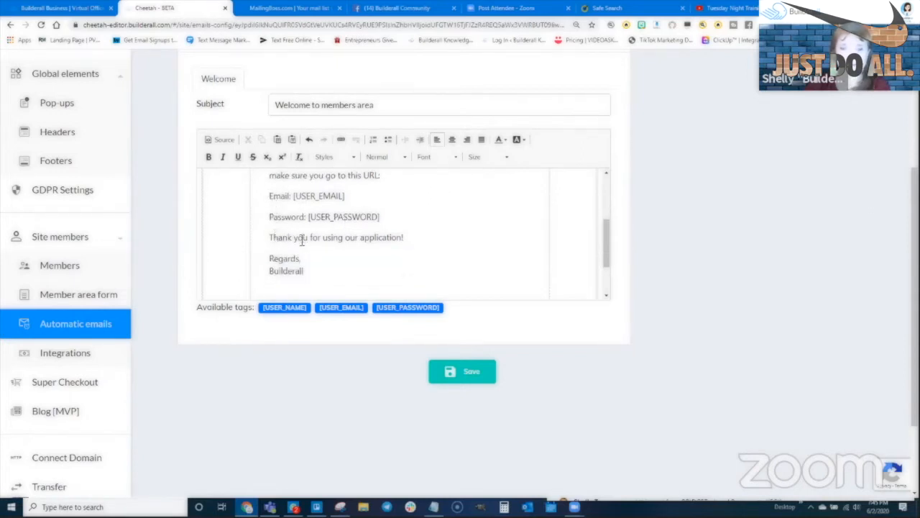
- Replace 'using our application' with thanks for signing up for the mailing list and a promise of more offers
double_click(377, 241)
left_click(345, 242)
left_click_drag(348, 241, 395, 240)
left_click_drag(324, 238, 402, 238)
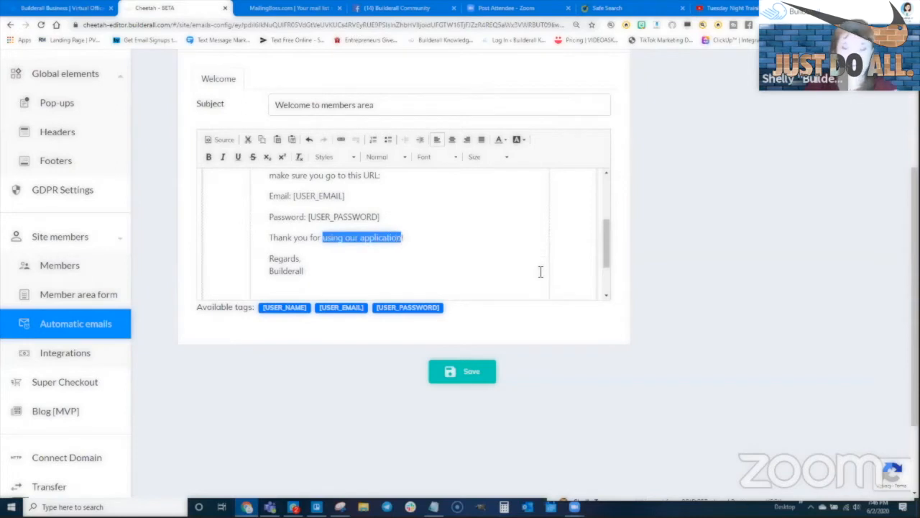
type("signing up for ou")
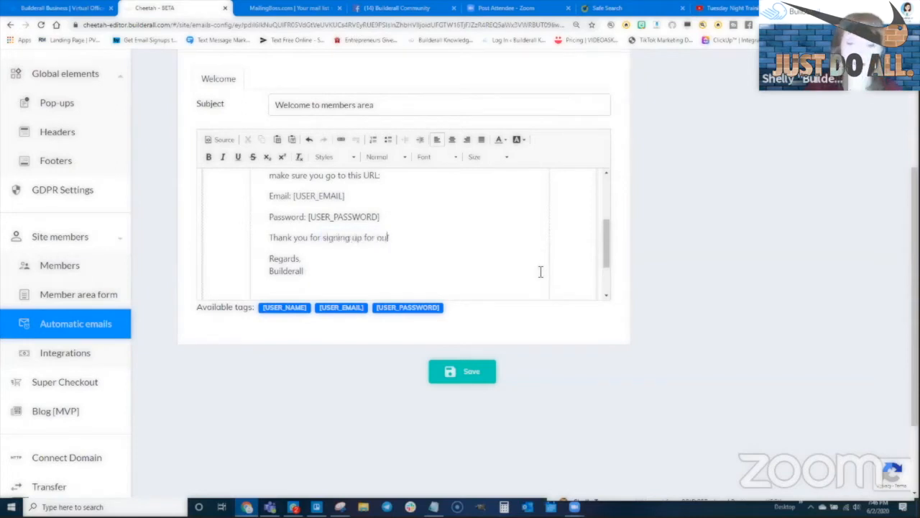
type("r mailing list!")
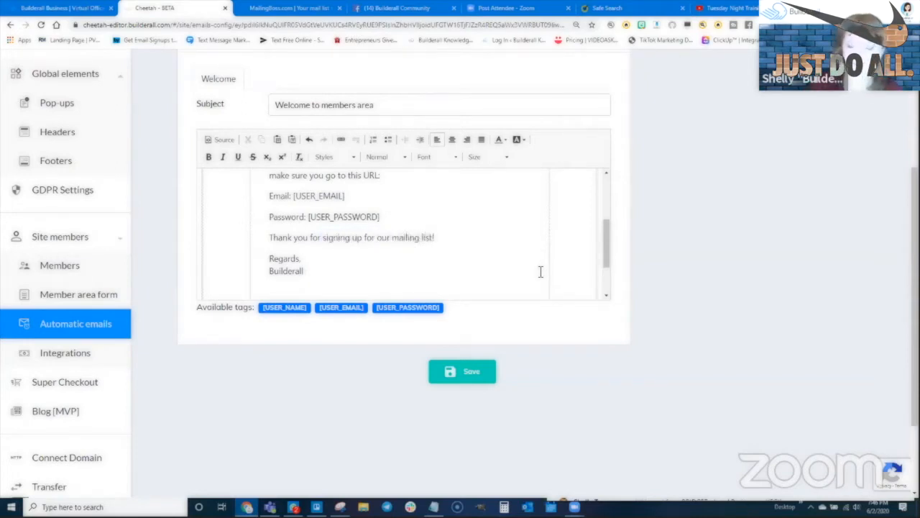
type("  We look for")
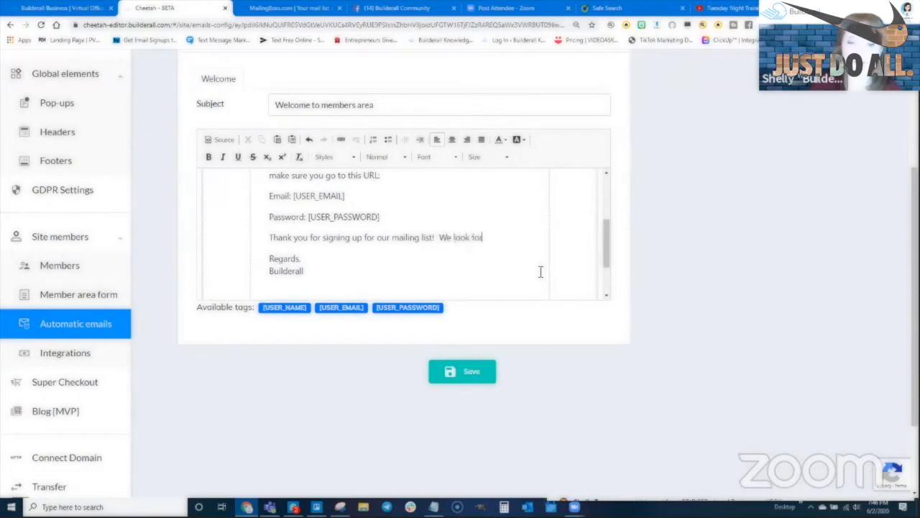
type("ward to sending you m")
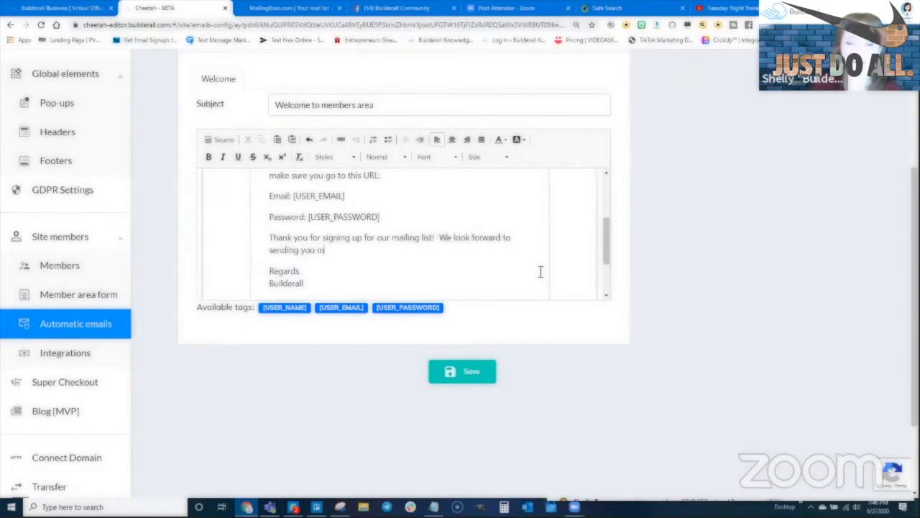
type("ore offers for being")
key("BackSpace")
key("BackSpace")
key("BackSpace")
key("BackSpace")
key("BackSpace")
key("BackSpace")
key("BackSpace")
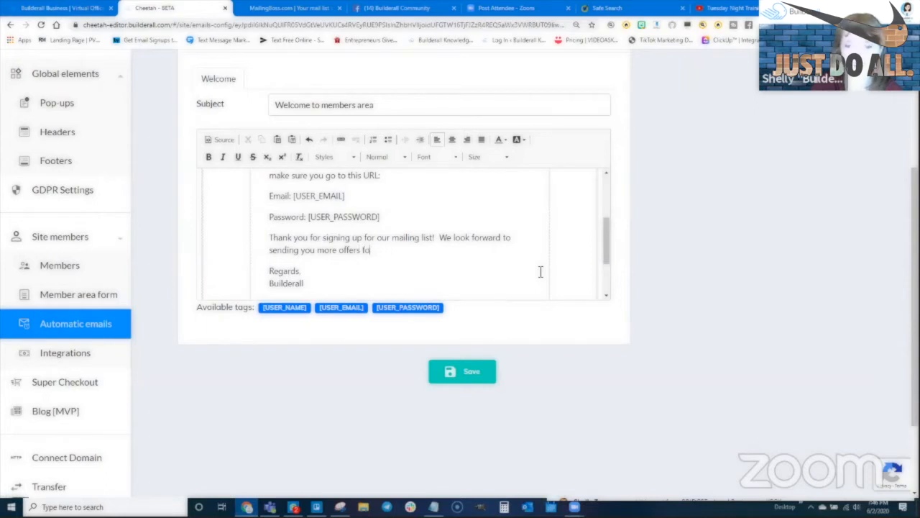
type("to assist you")
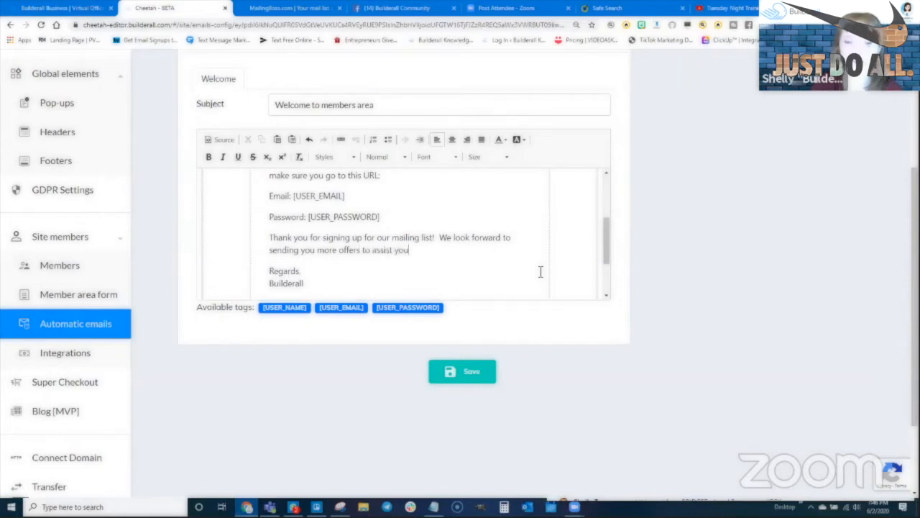
type(" in being the vest ve")
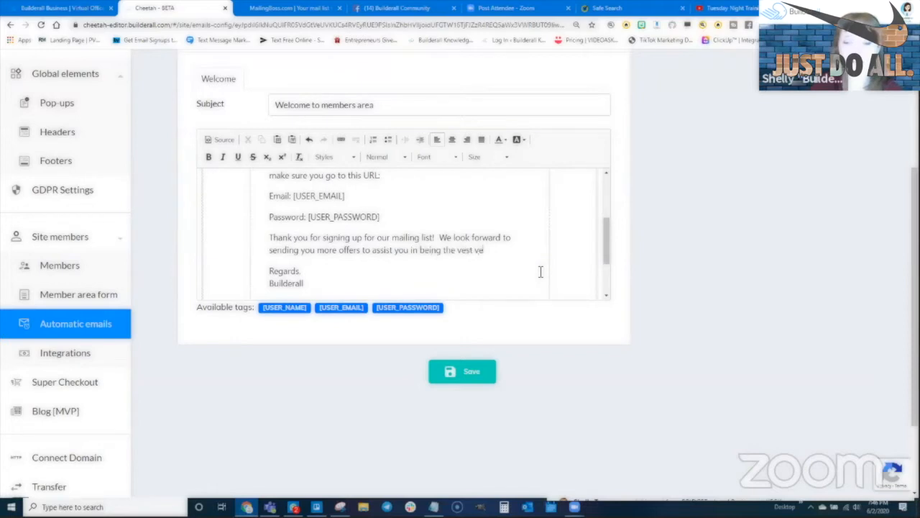
type("self.")
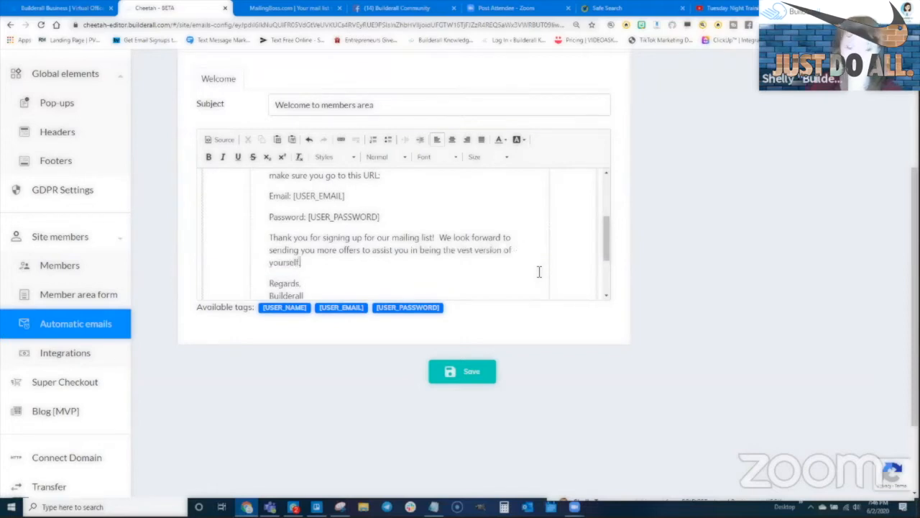
- Replace the Builderall signature with the sender's name and add a blank line below the URL line
double_click(300, 295)
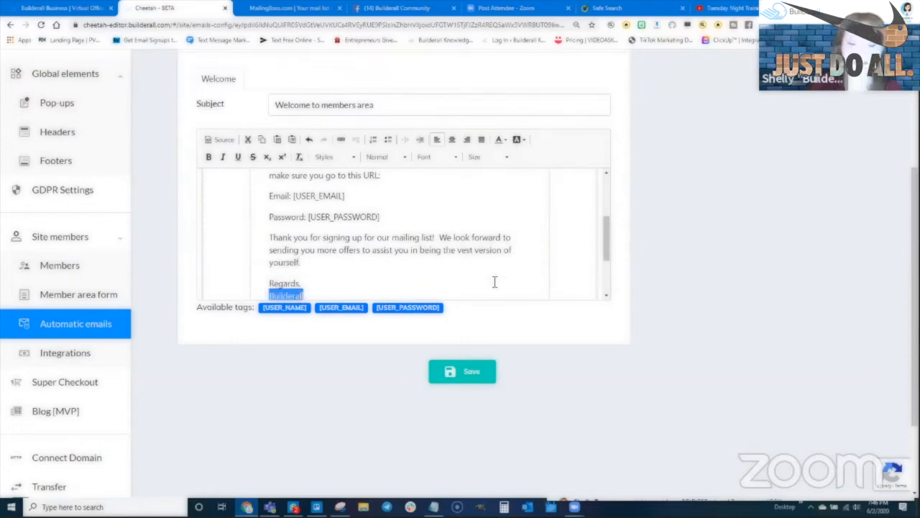
type("Shelly Turner")
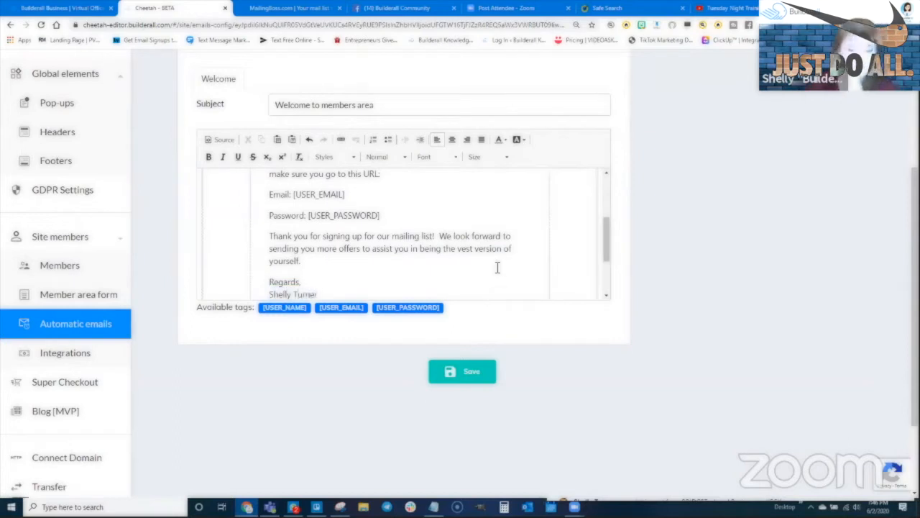
scroll(358, 239, "up", 1)
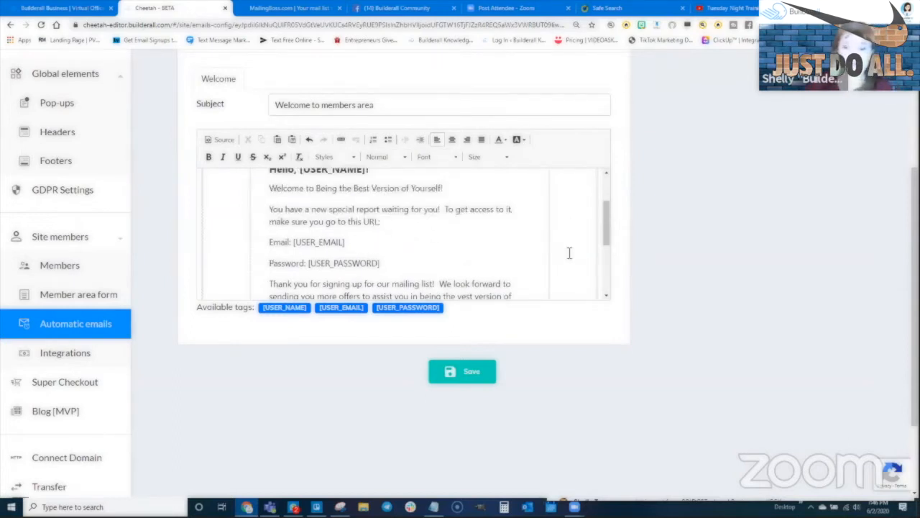
key("Return")
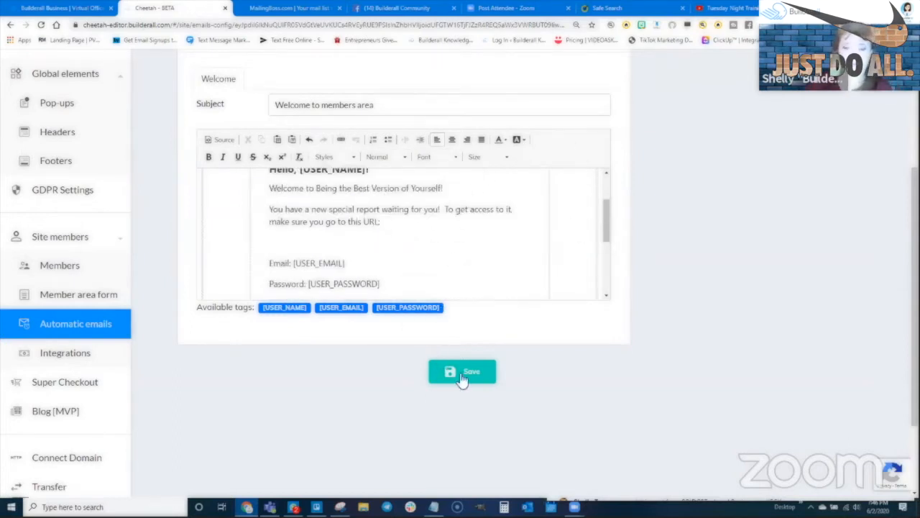
- Save the edited Welcome email and review it
left_click(461, 377)
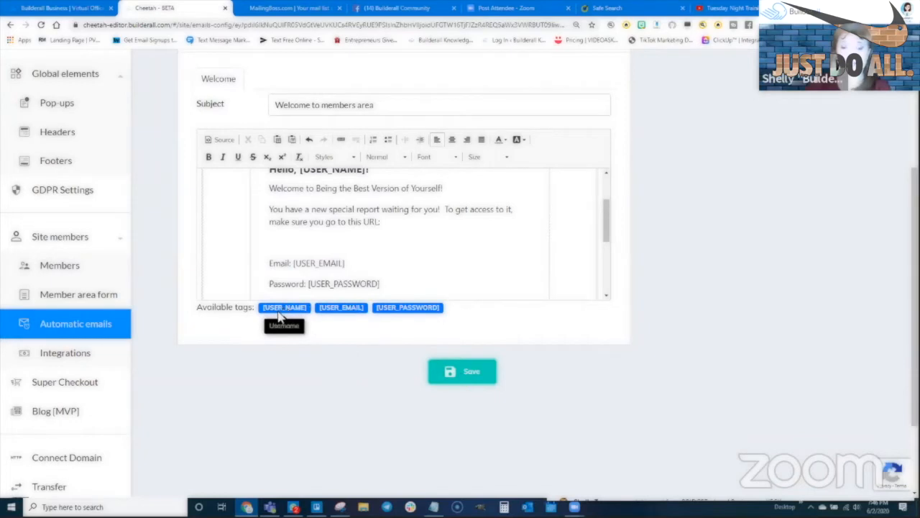
scroll(314, 224, "up", 1)
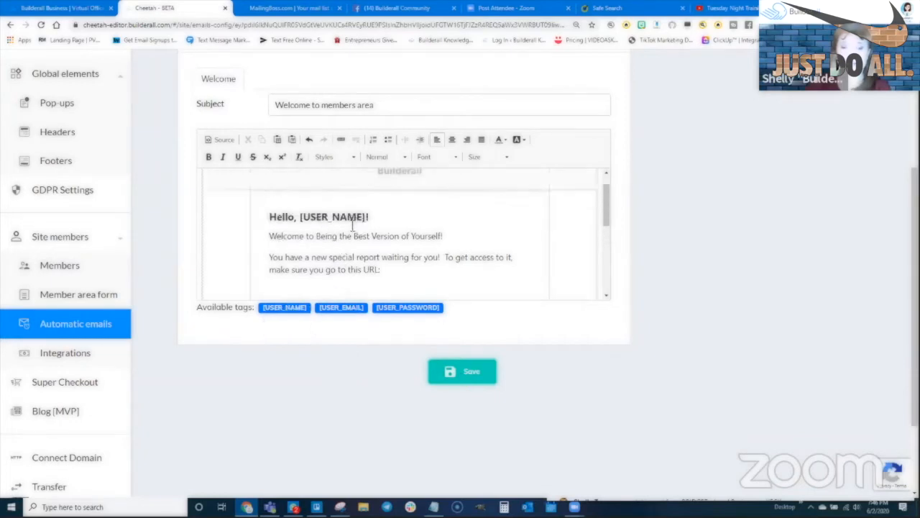
scroll(365, 249, "down", 1)
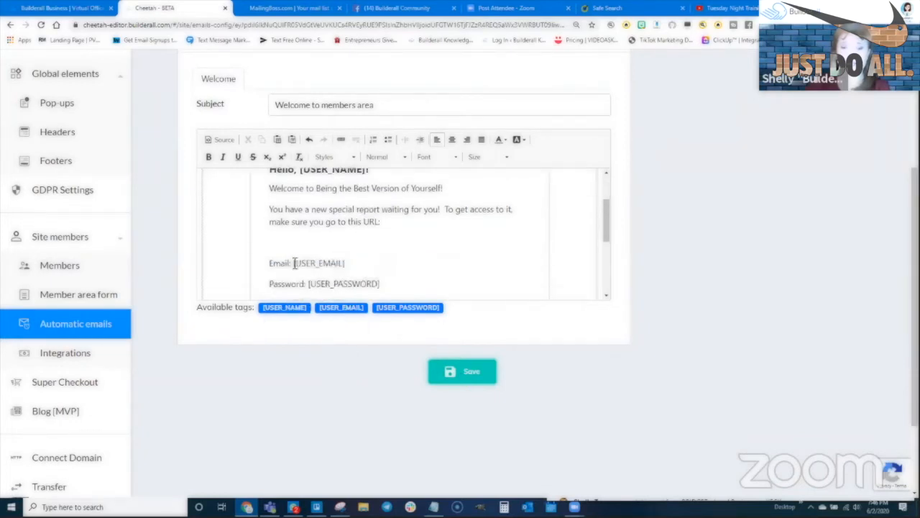
scroll(335, 275, "down", 1)
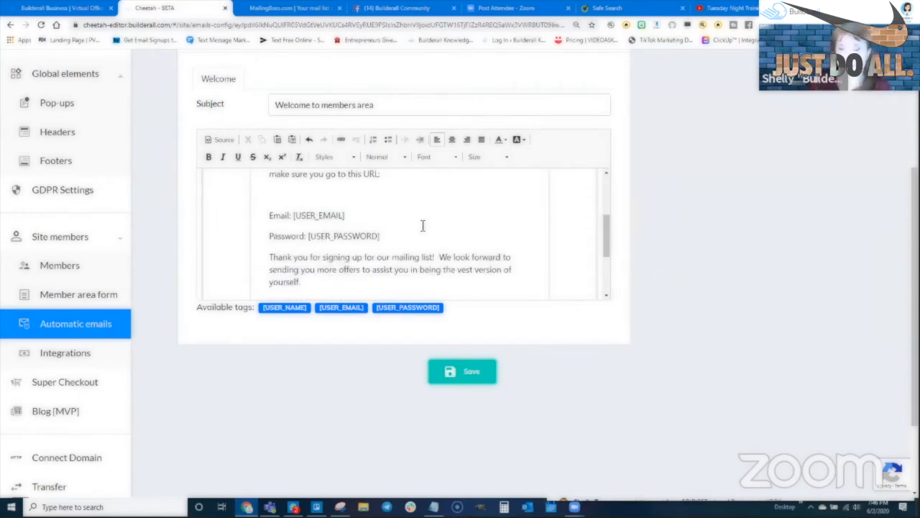
scroll(399, 257, "down", 3)
scroll(399, 253, "up", 3)
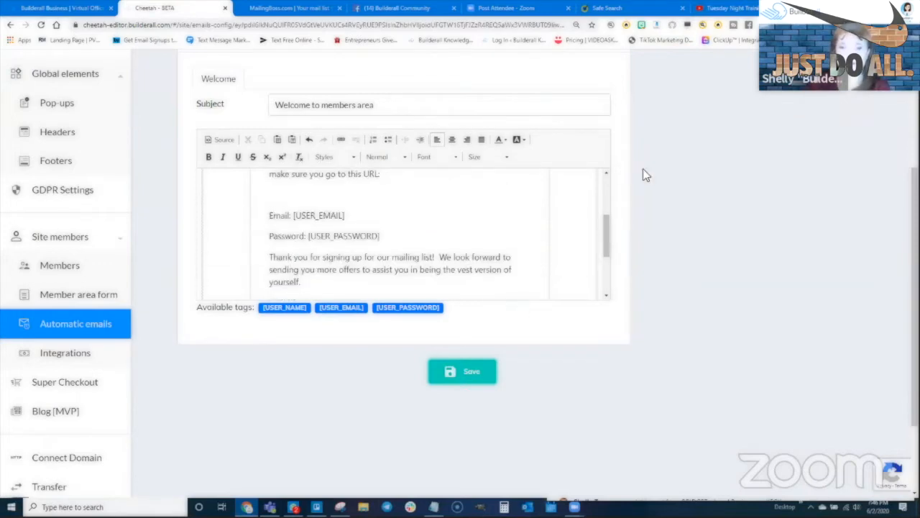
scroll(643, 169, "up", 2)
scroll(568, 307, "up", 1)
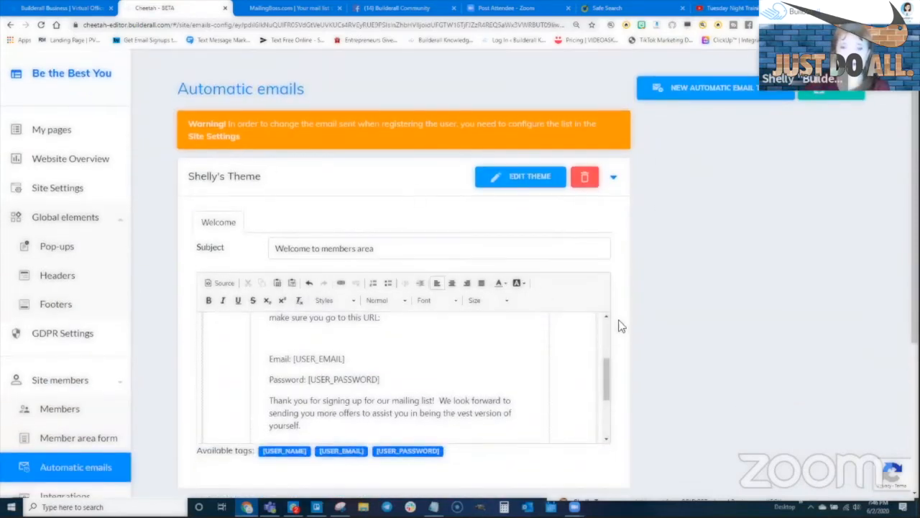
scroll(620, 324, "down", 1)
scroll(463, 389, "down", 2)
scroll(480, 345, "down", 2)
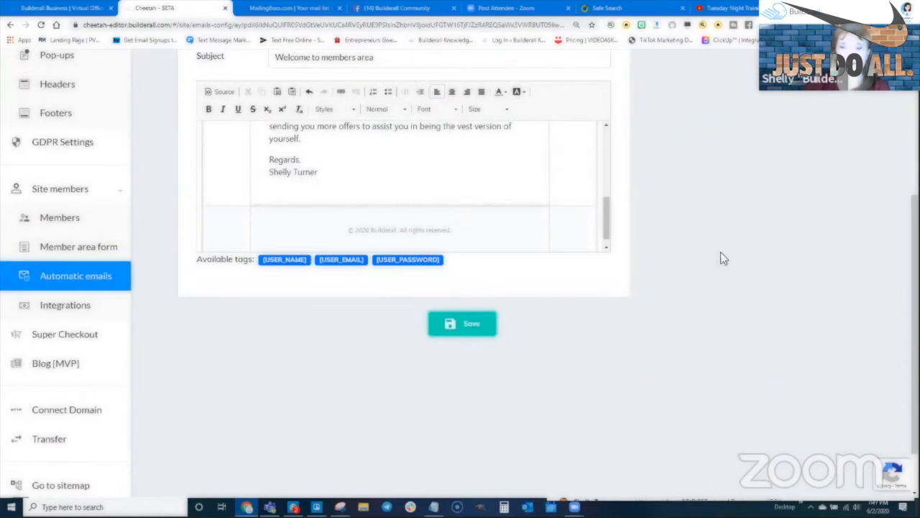
scroll(721, 254, "up", 4)
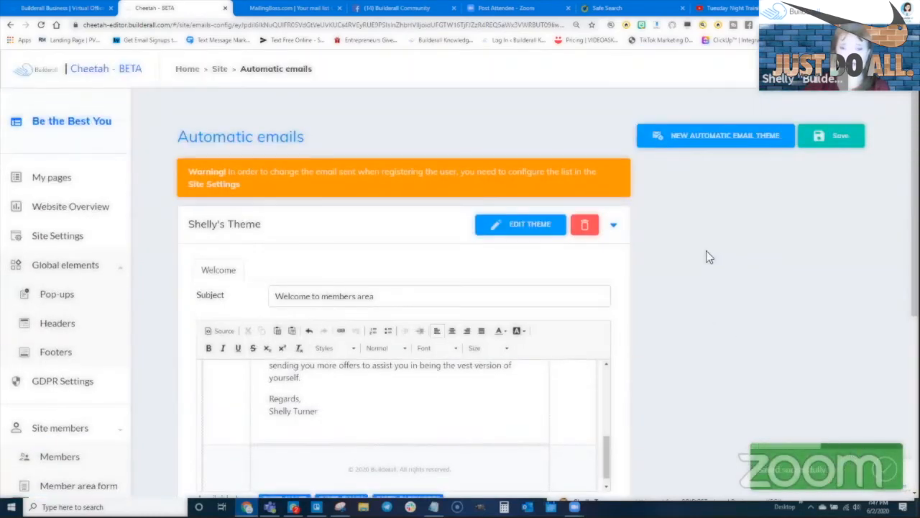
- Open the live Thank You Page and select its full web address
left_click(60, 179)
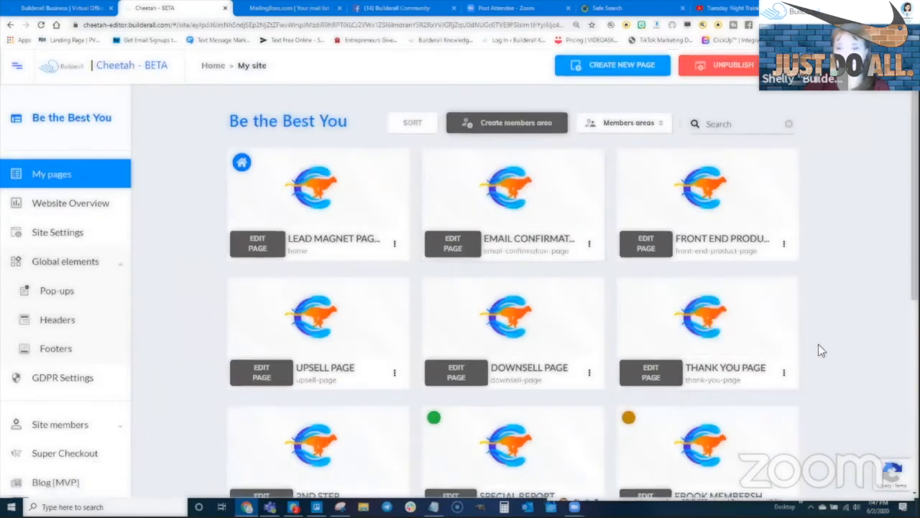
scroll(818, 350, "down", 1)
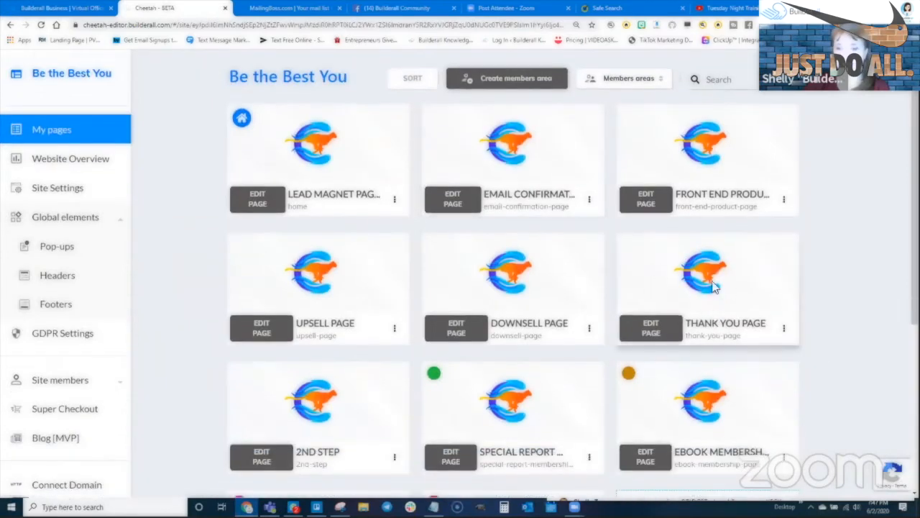
left_click(783, 328)
left_click(763, 377)
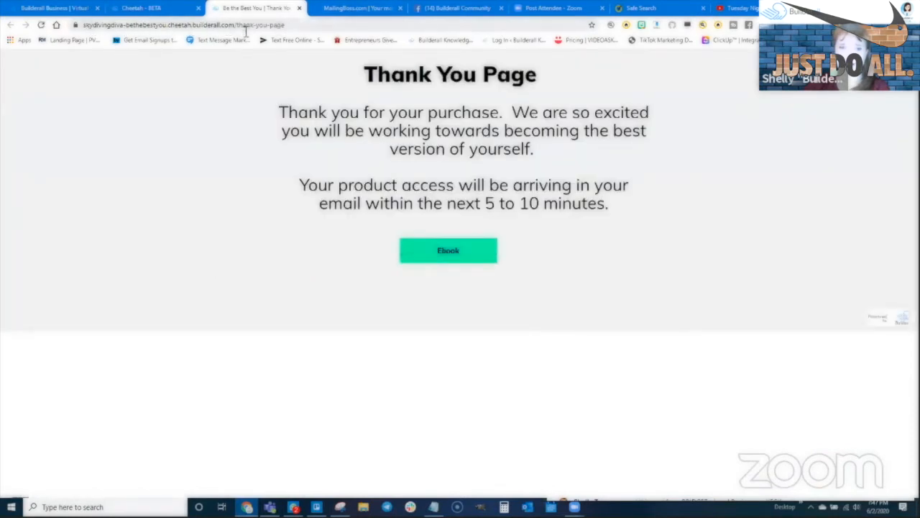
left_click(301, 25)
key("ctrl+c")
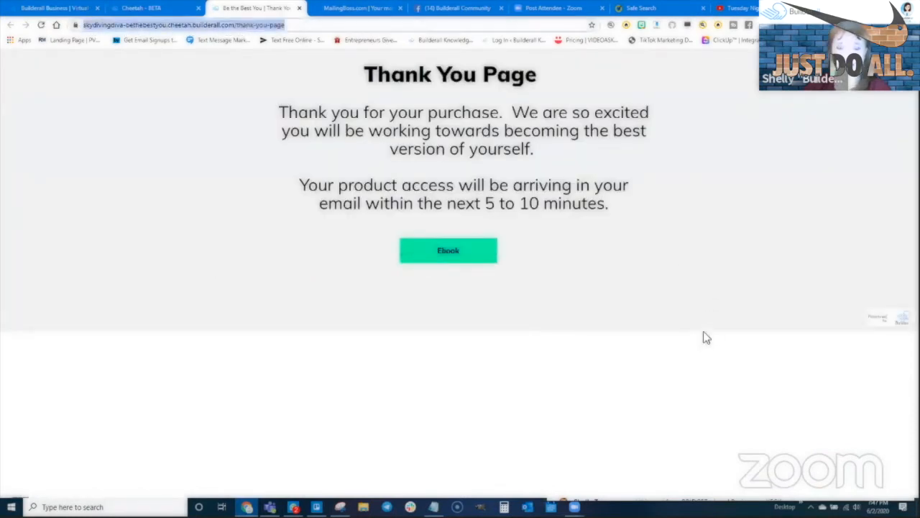
- Back in Cheetah, open Site members > Automatic emails
left_click(152, 7)
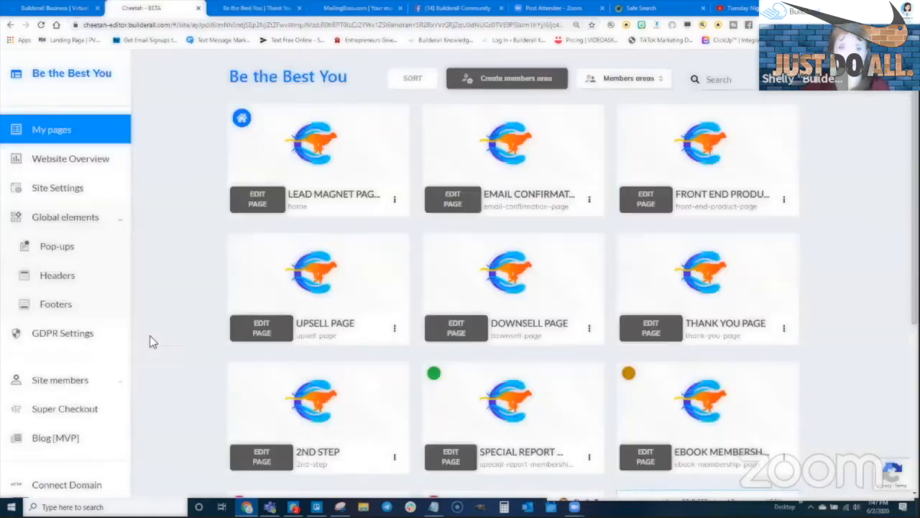
scroll(114, 379, "down", 1)
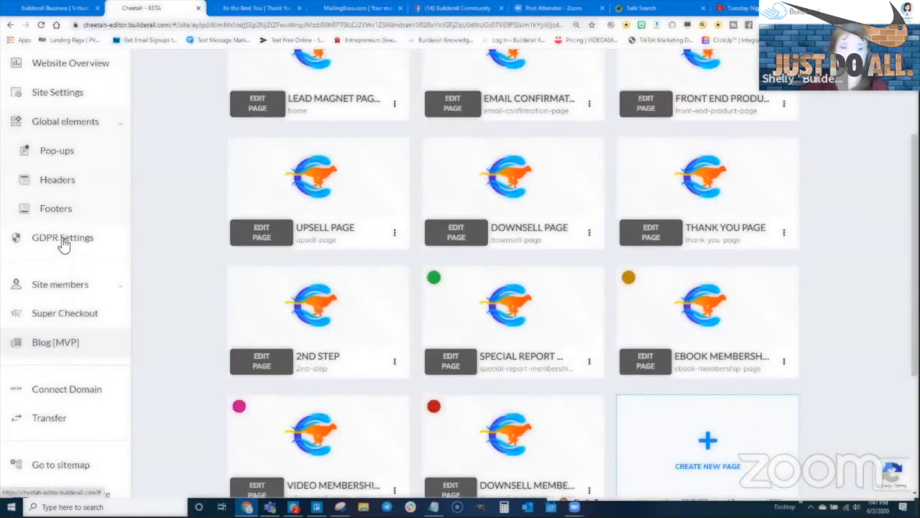
left_click(59, 285)
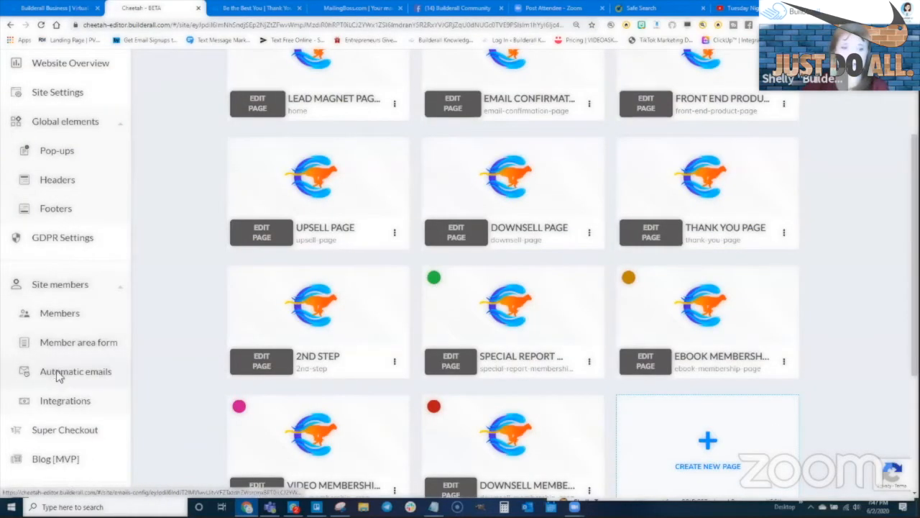
left_click(59, 371)
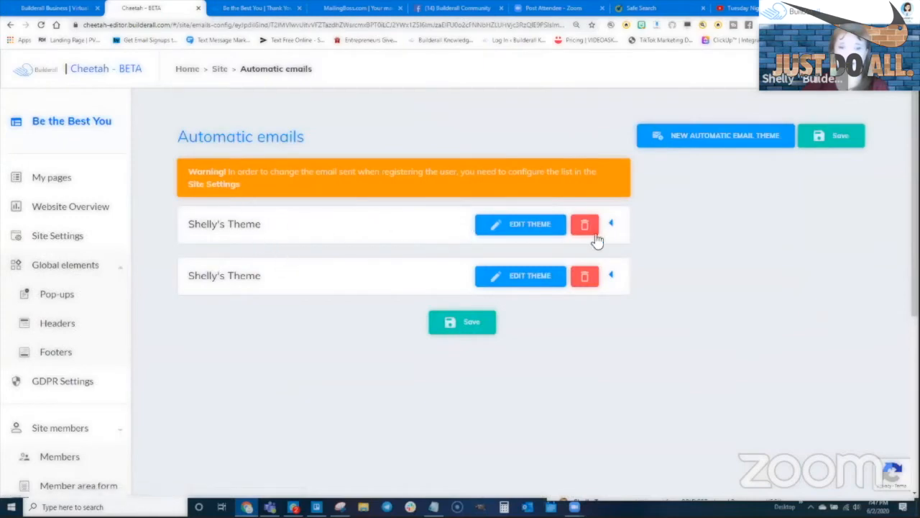
- Paste the thank-you page URL on the blank line after 'make sure you go to this URL:'
left_click(612, 225)
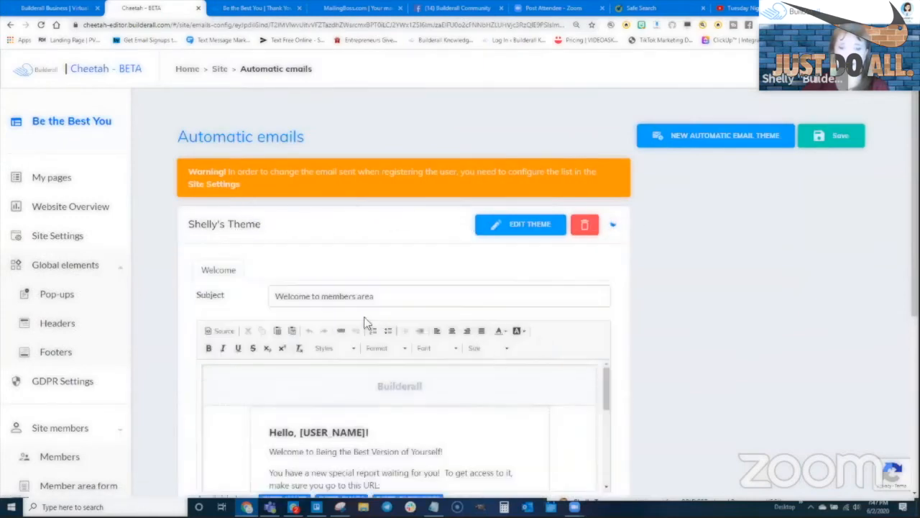
scroll(682, 324, "down", 2)
scroll(486, 332, "down", 2)
scroll(487, 332, "down", 2)
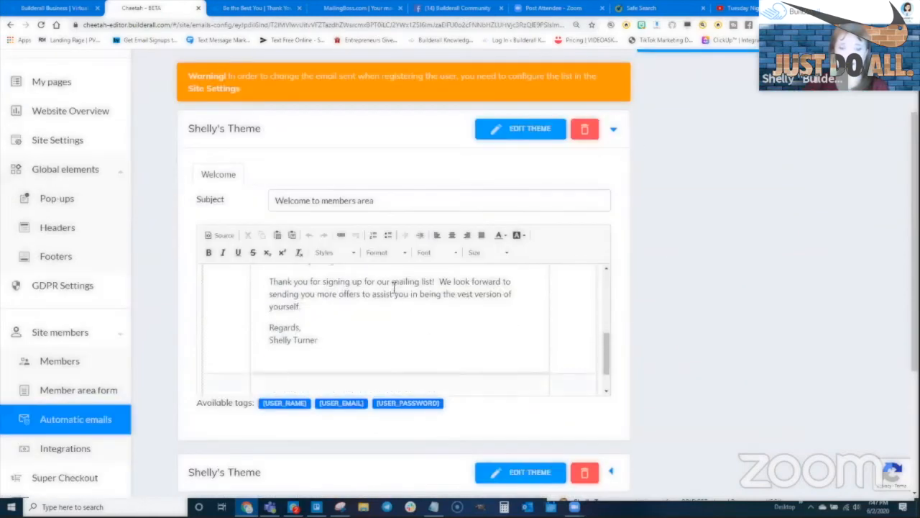
scroll(402, 323, "up", 2)
left_click(326, 317)
key("ctrl+v")
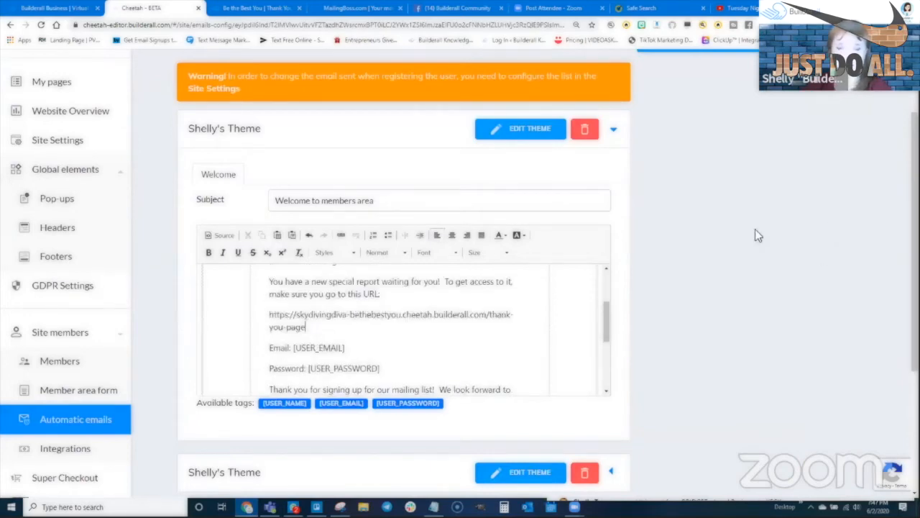
scroll(690, 313, "down", 2)
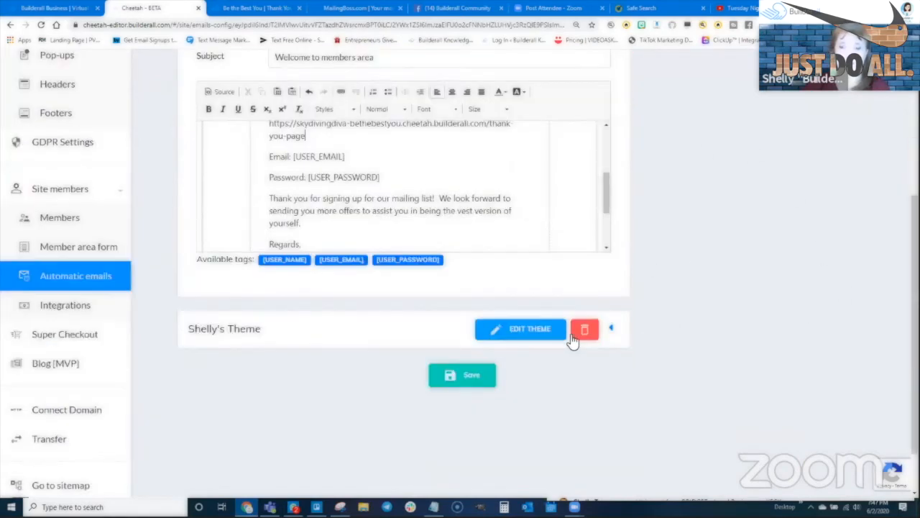
scroll(532, 258, "down", 1)
scroll(550, 241, "up", 1)
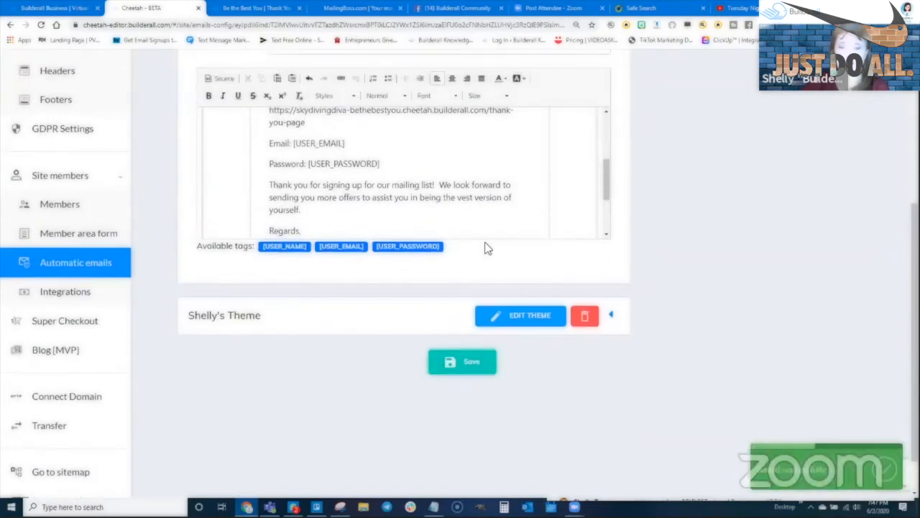
- Collapse and expand the two Shelly's Theme rows, ending with the second theme's Welcome email shown
left_click(611, 314)
scroll(397, 257, "down", 5)
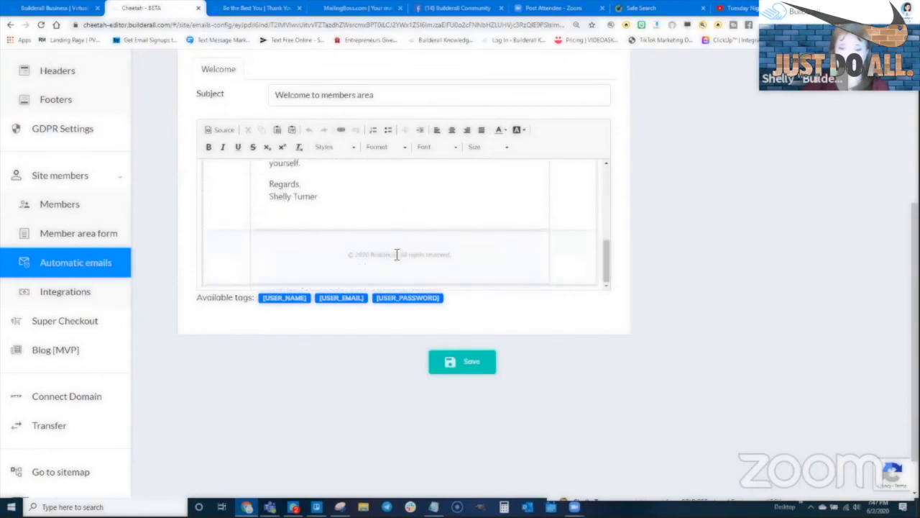
scroll(570, 256, "up", 8)
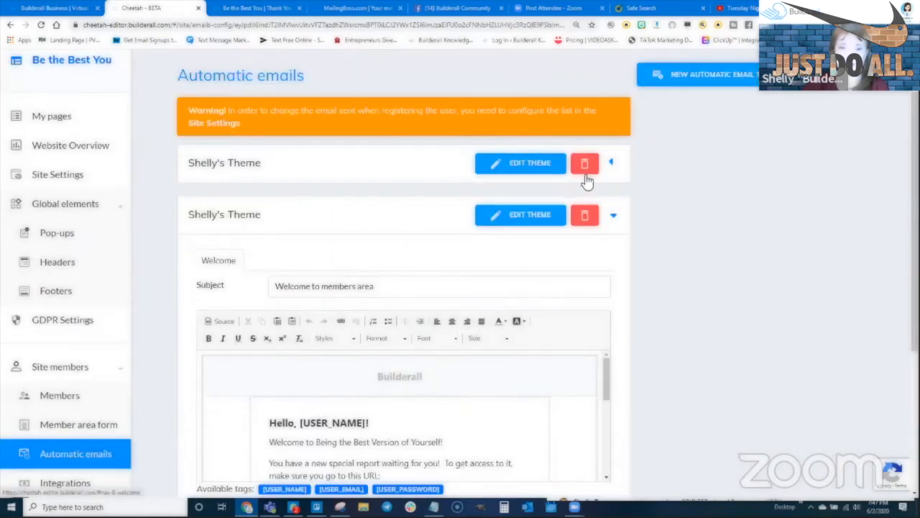
left_click(610, 164)
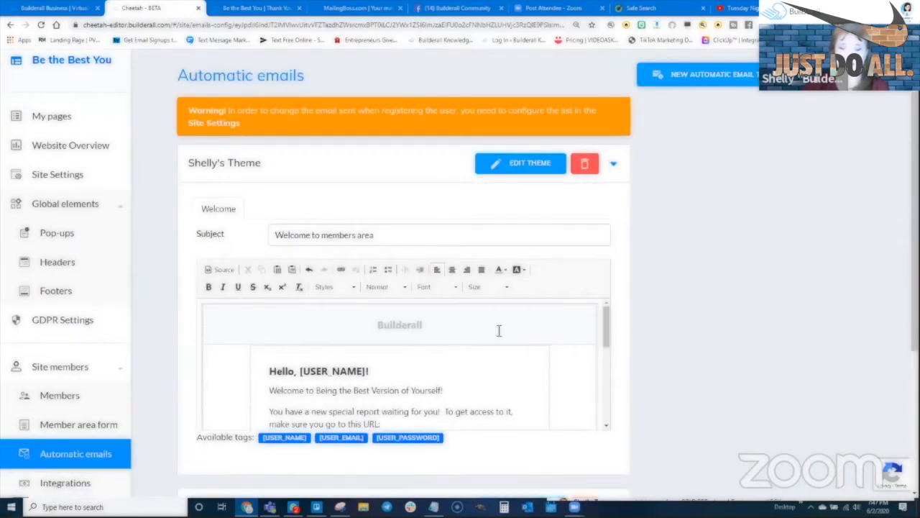
left_click(612, 164)
scroll(617, 152, "down", 2)
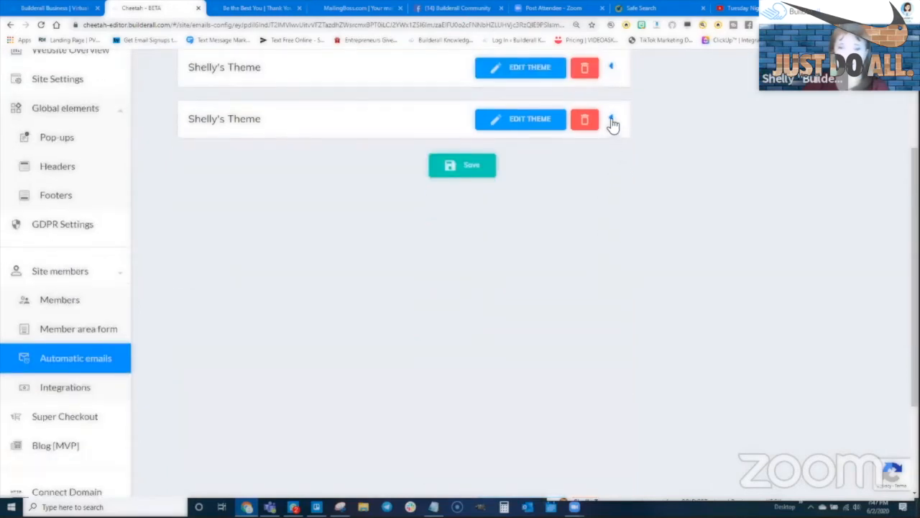
left_click(612, 121)
scroll(363, 338, "down", 2)
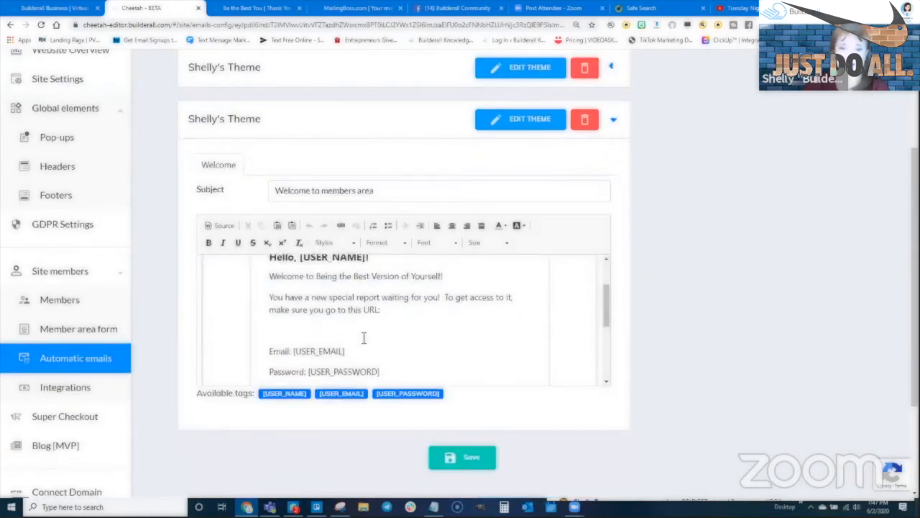
scroll(363, 338, "up", 5)
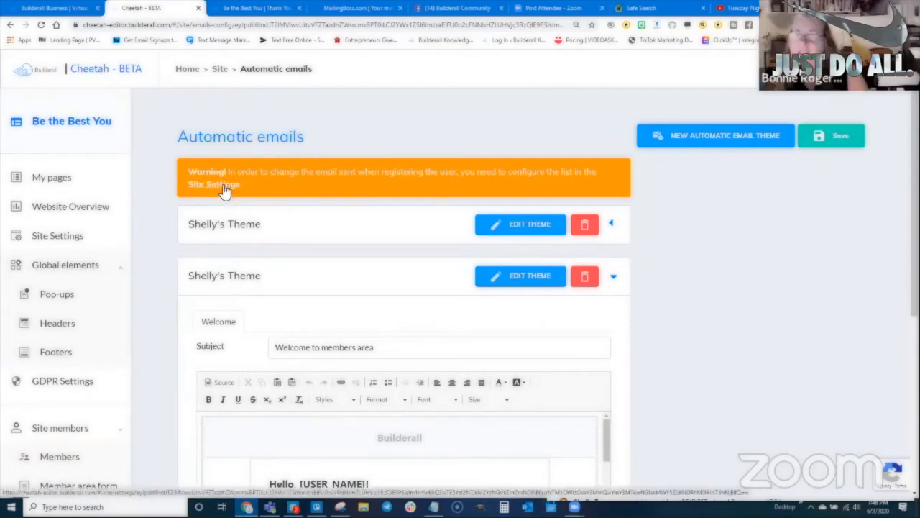
- In Site Settings, pick Shelly's Theme under Automatic email members theme and save
left_click(72, 233)
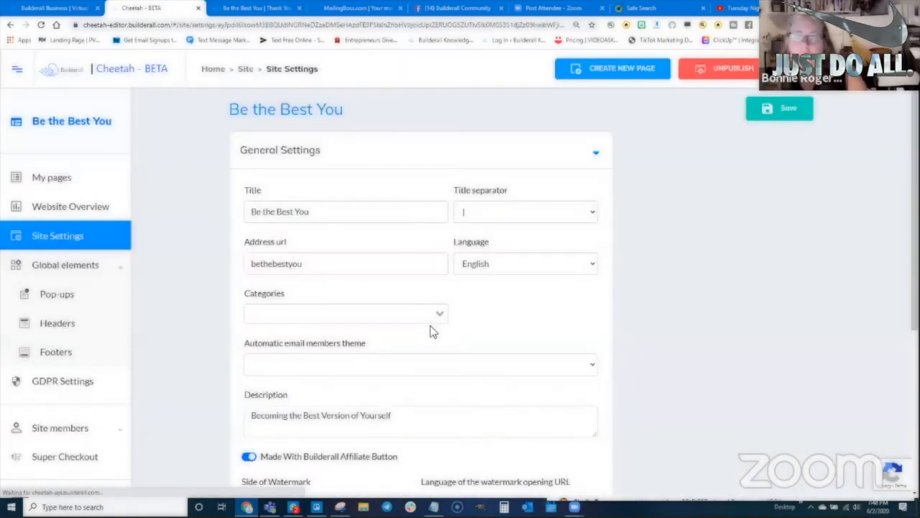
scroll(660, 339, "down", 4)
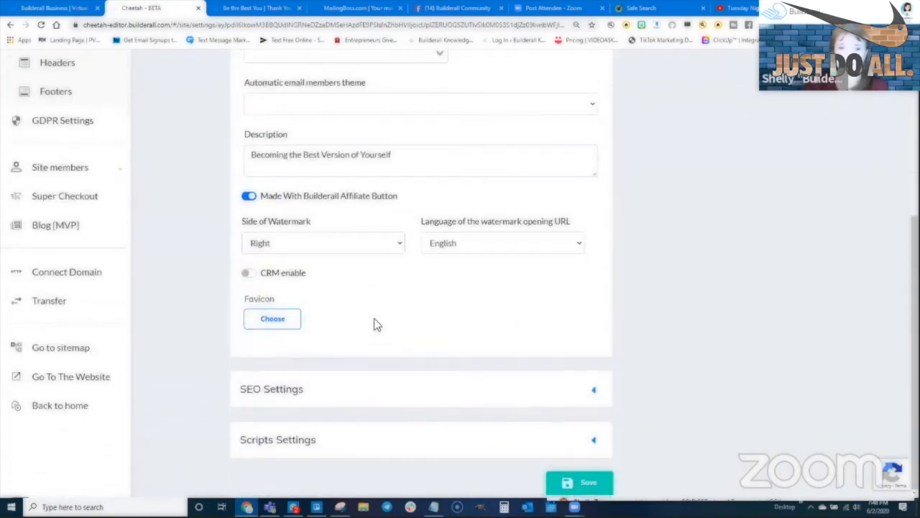
scroll(374, 325, "up", 1)
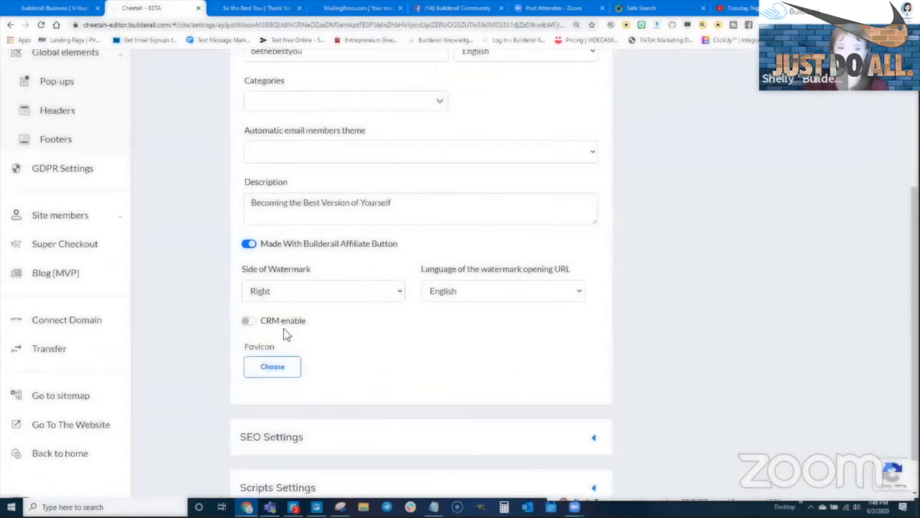
left_click(292, 162)
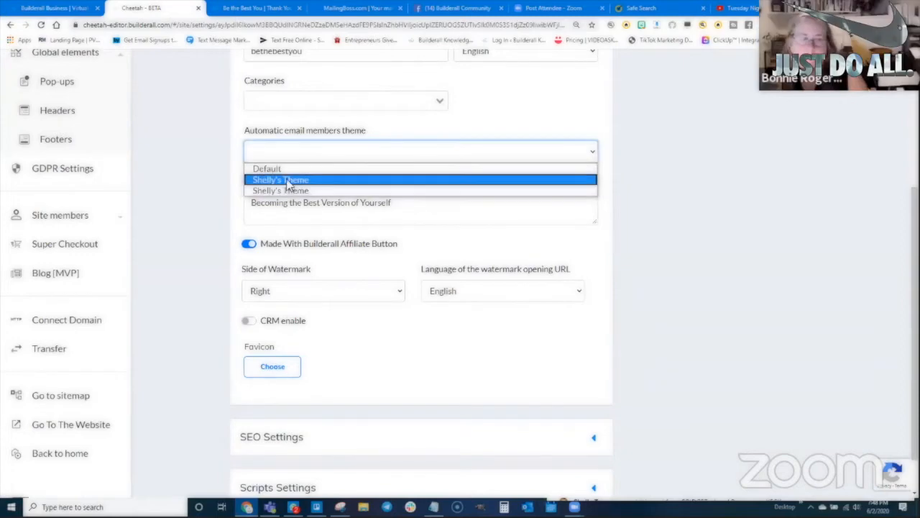
left_click(291, 180)
scroll(716, 302, "up", 1)
scroll(717, 299, "up", 3)
left_click(780, 109)
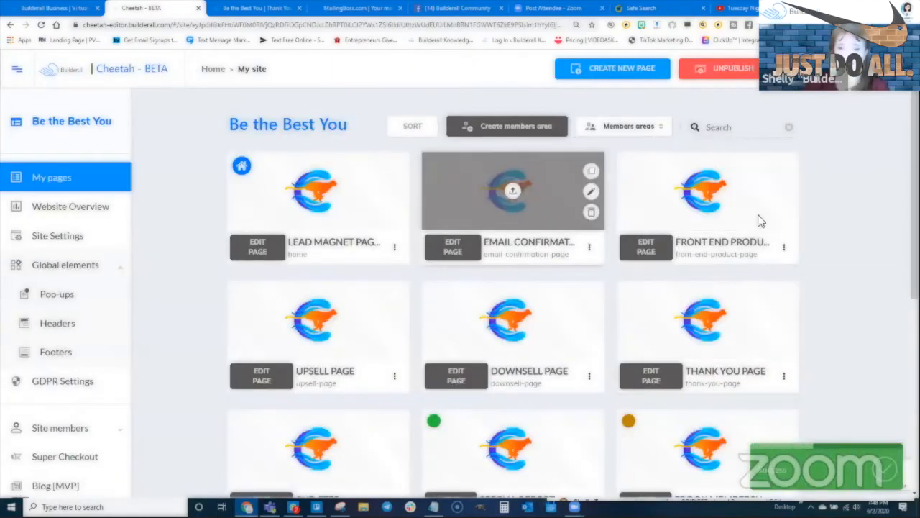
- Recheck Site Settings, keep Shelly's Theme as the members email theme, and save again
left_click(57, 239)
scroll(618, 277, "down", 2)
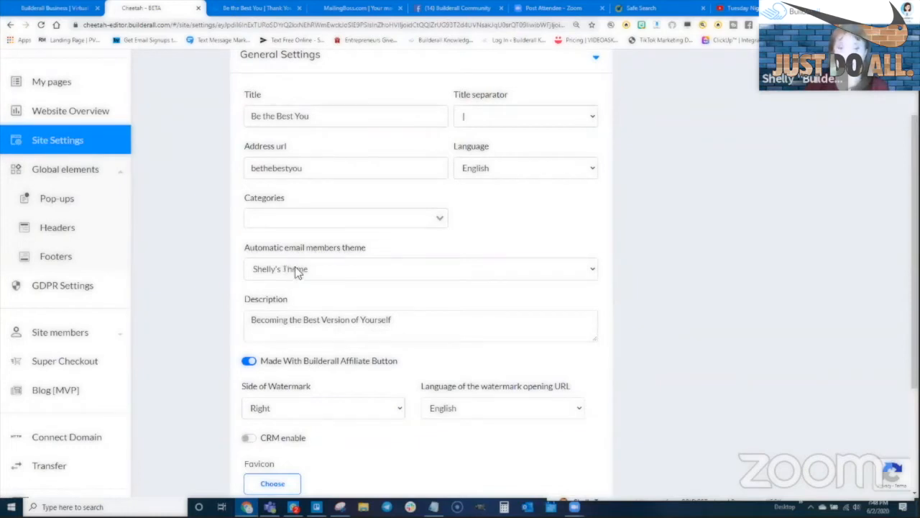
left_click(297, 270)
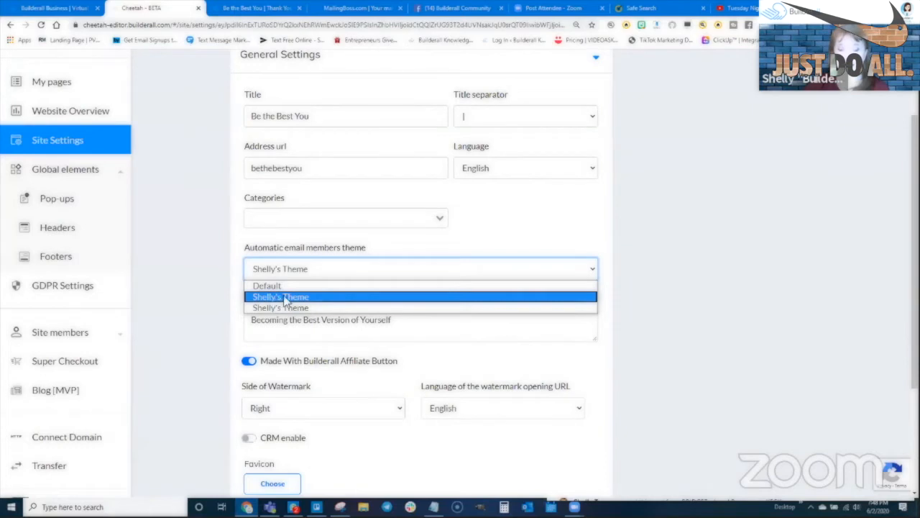
left_click(285, 297)
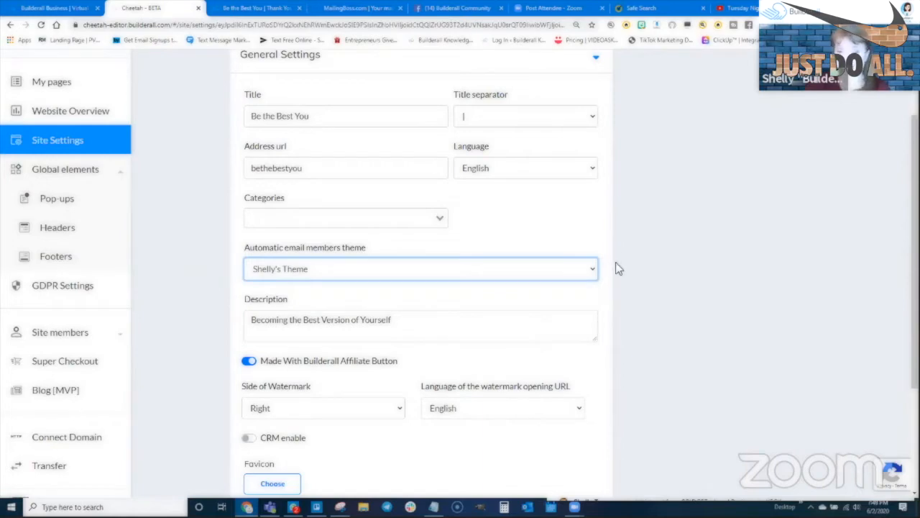
scroll(704, 208, "up", 2)
left_click(775, 115)
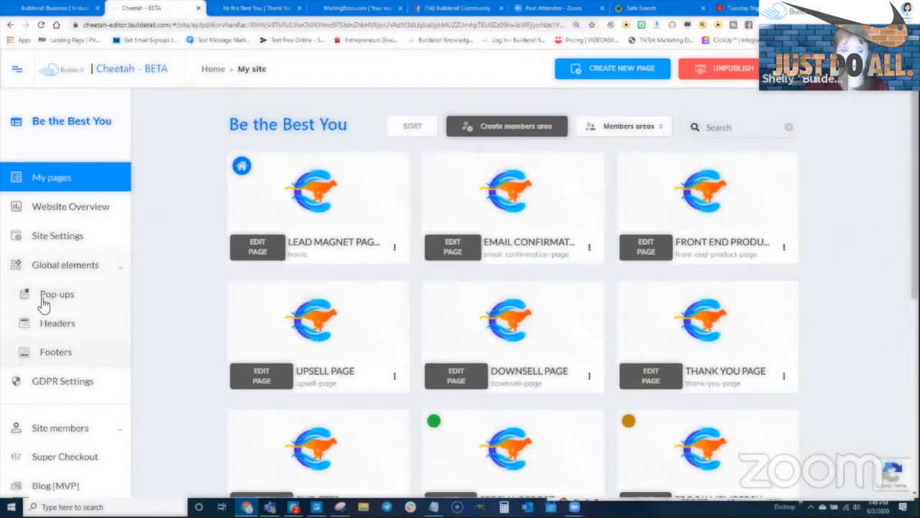
scroll(39, 357, "down", 3)
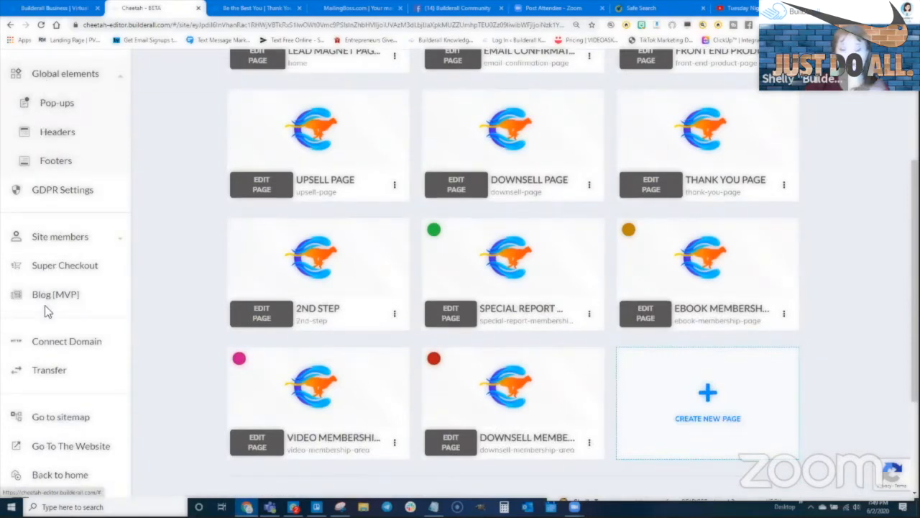
scroll(826, 216, "up", 1)
scroll(829, 228, "up", 2)
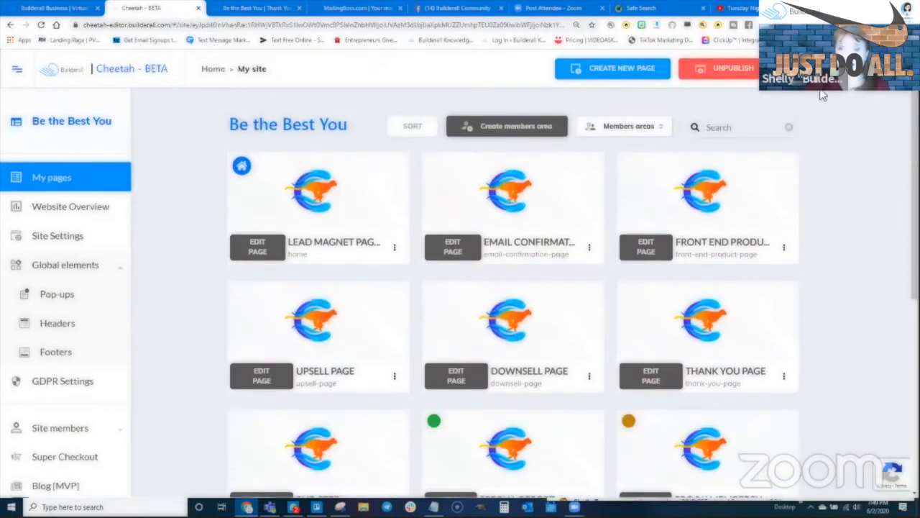
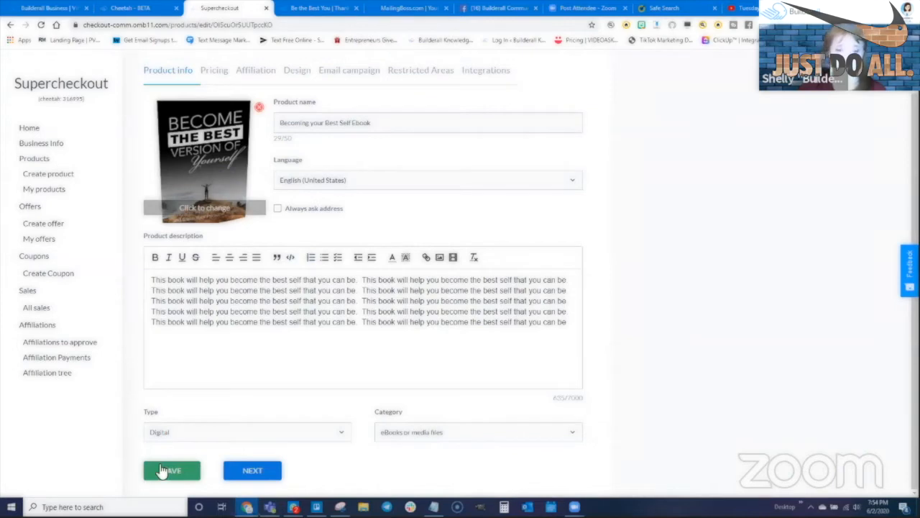
- Move the ebook product from Pricing through Affiliation and Design to its Email campaign settings
left_click(253, 471)
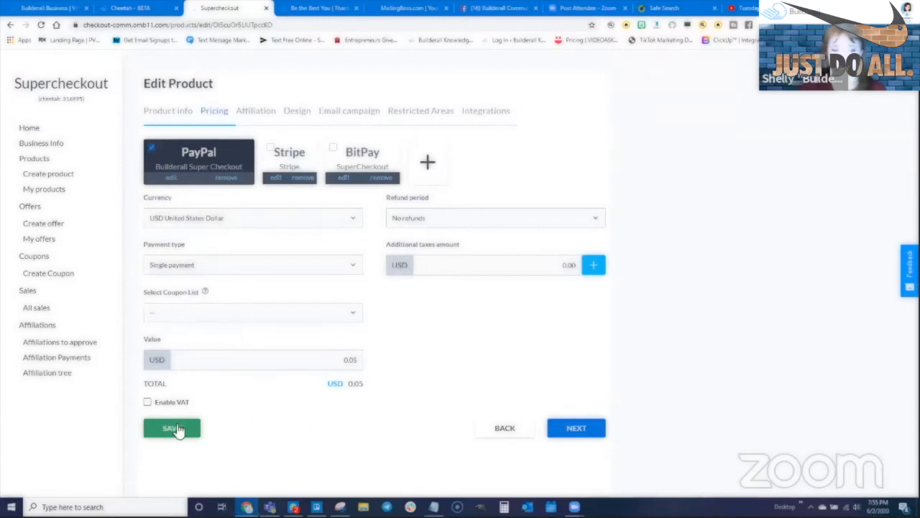
left_click(583, 434)
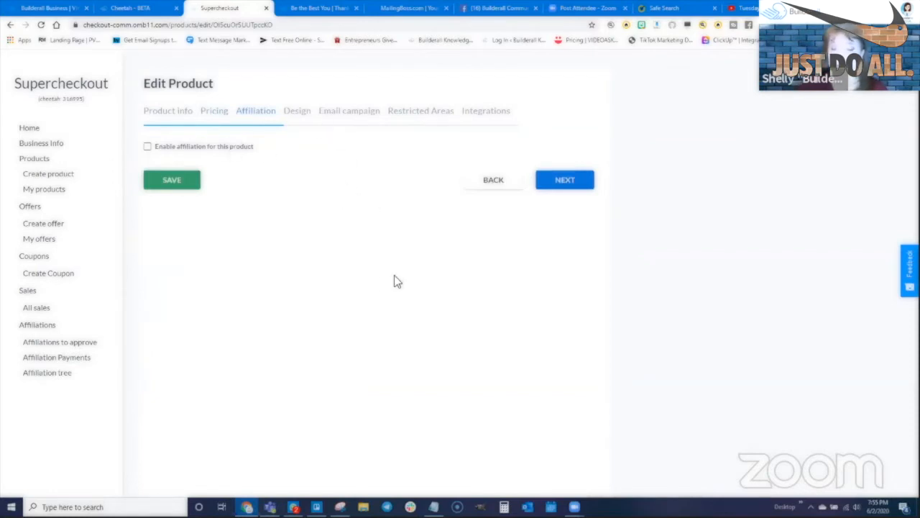
left_click(565, 180)
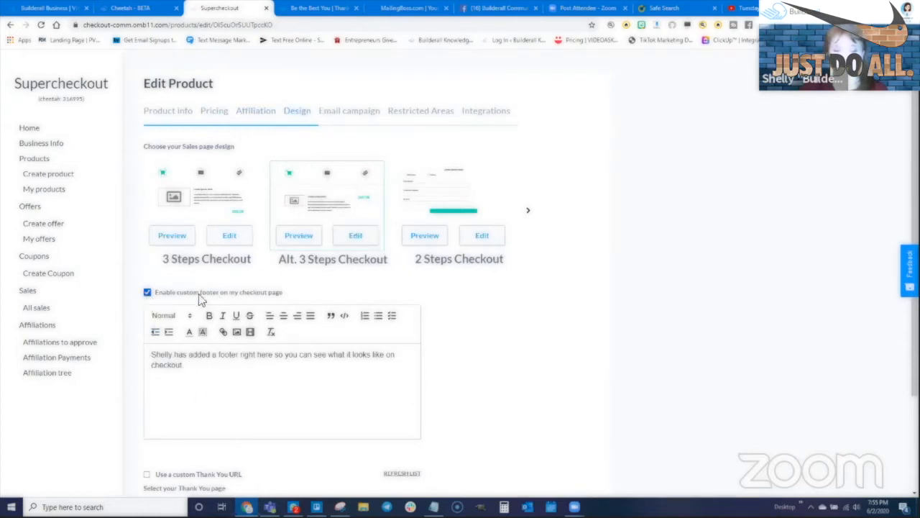
scroll(201, 434, "down", 3)
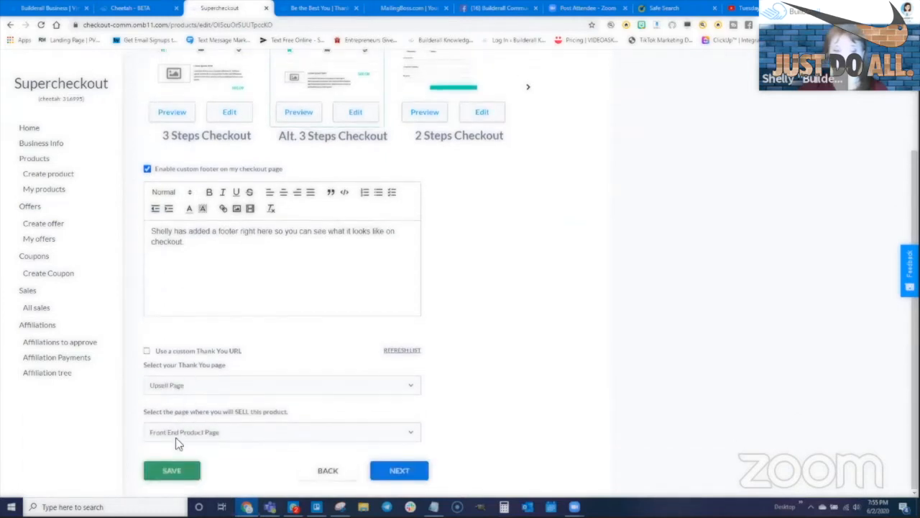
left_click(415, 472)
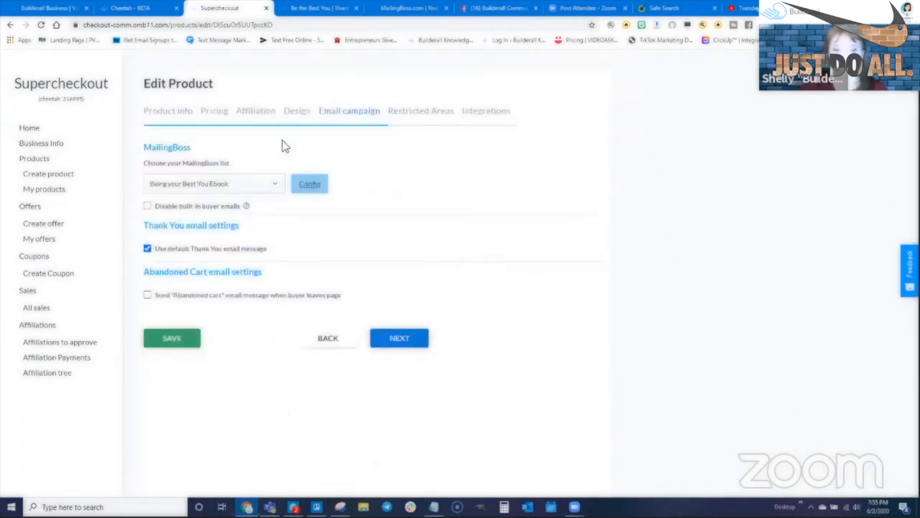
- Switch the ebook's MailingBoss list to Use default fields, continue through restricted areas and integrations, and save
left_click(265, 184)
left_click(316, 193)
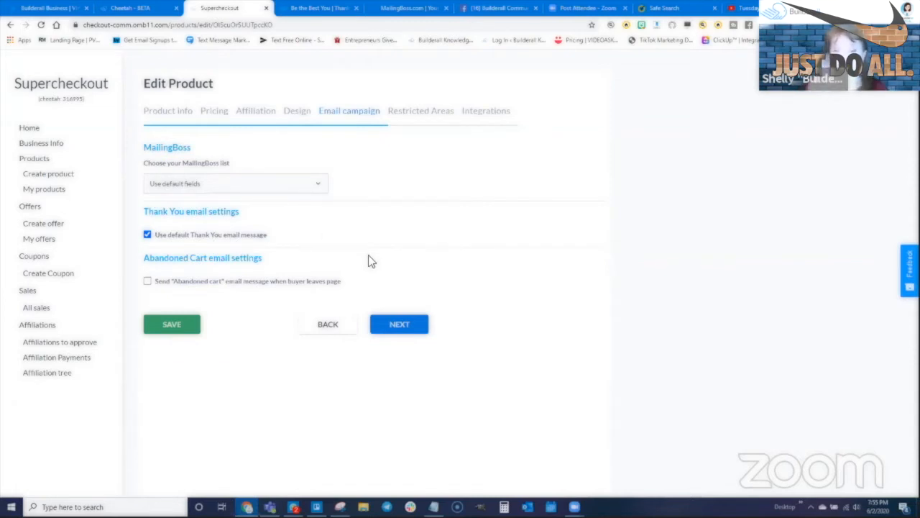
left_click(401, 327)
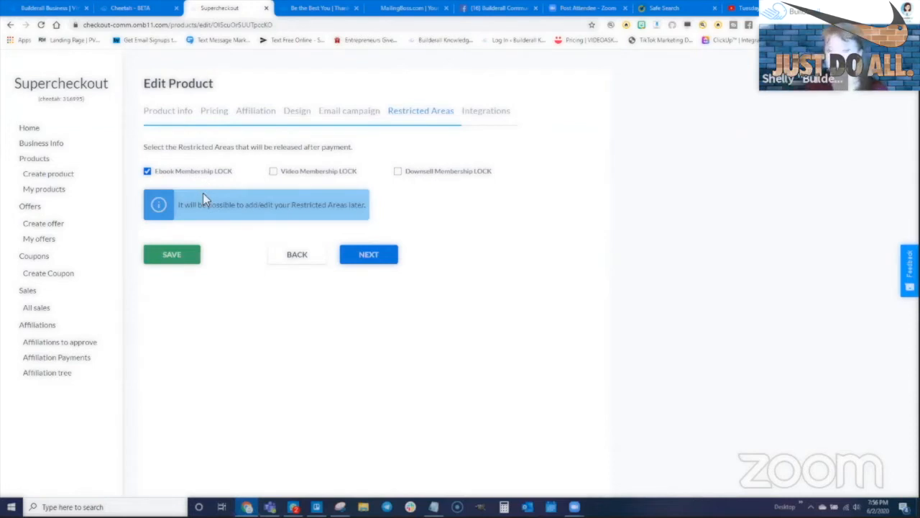
left_click(382, 257)
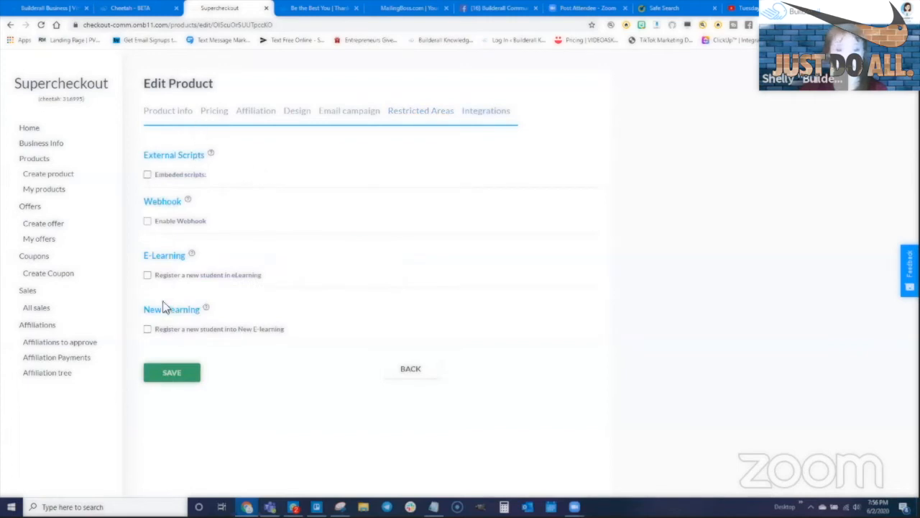
left_click(176, 378)
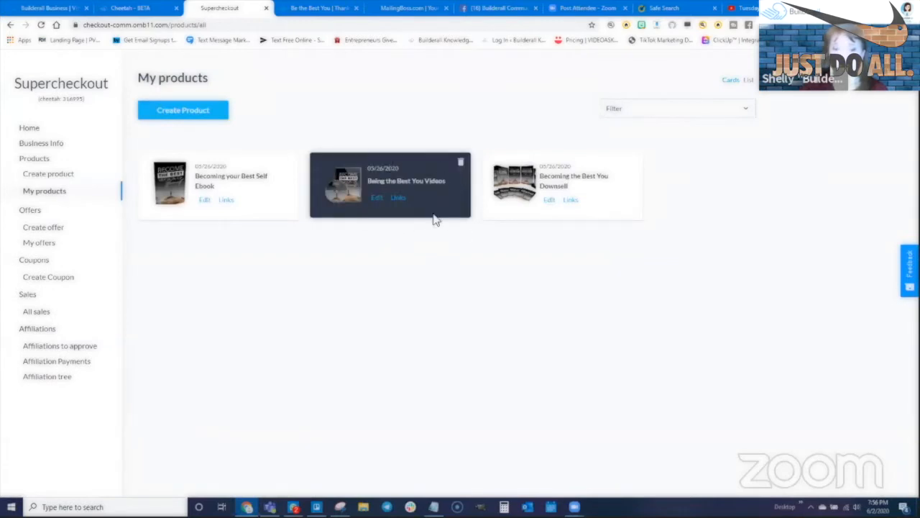
- Edit Being the Best You Videos to use default MailingBoss fields, release Video Membership LOCK, and save
left_click(376, 198)
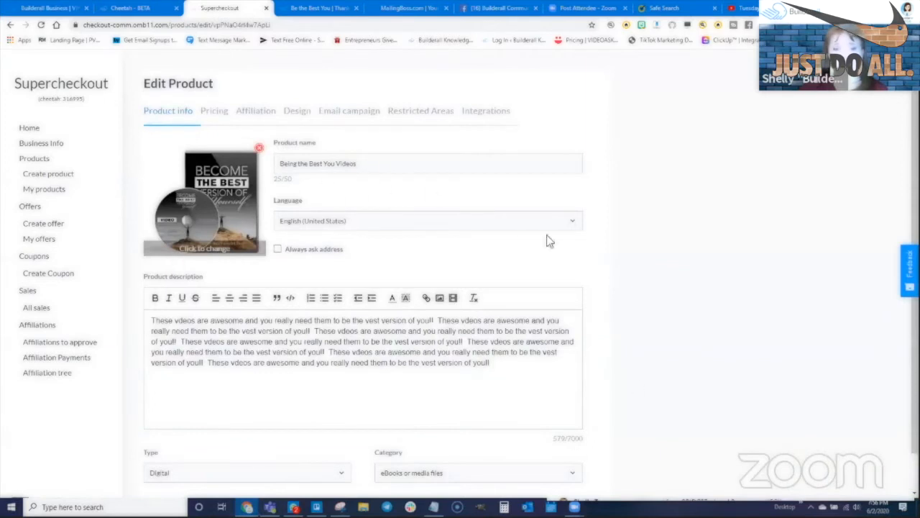
left_click(342, 112)
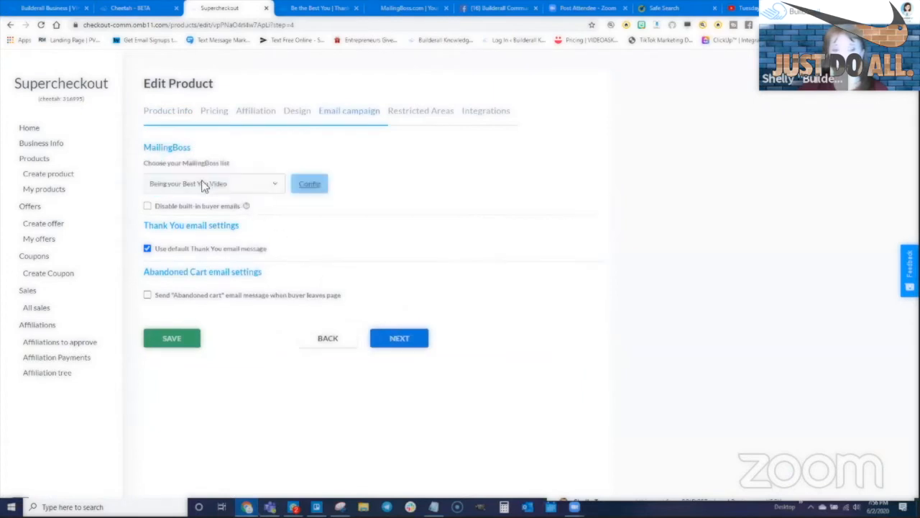
left_click(204, 184)
left_click(175, 198)
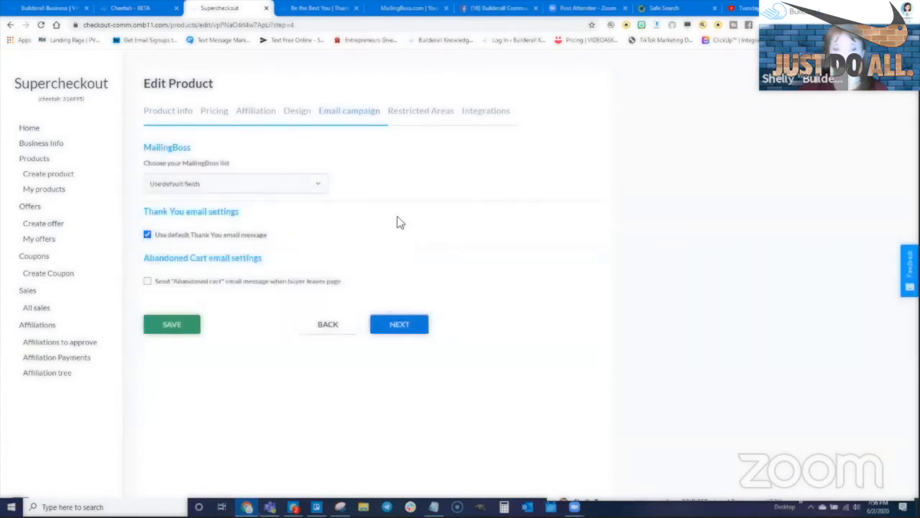
left_click(398, 324)
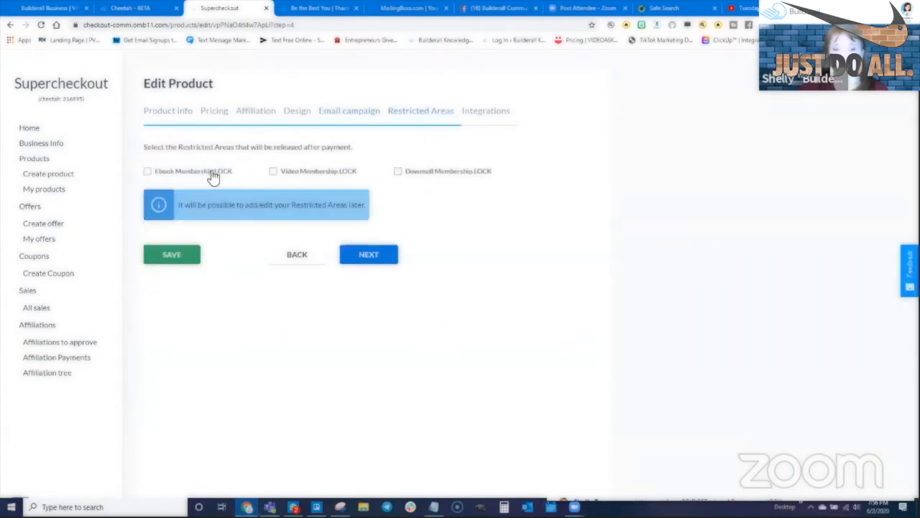
left_click(273, 172)
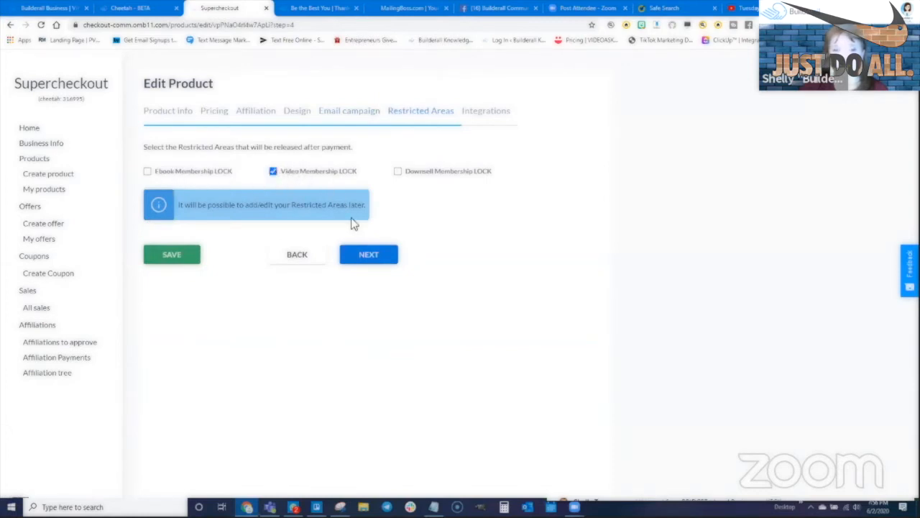
left_click(371, 255)
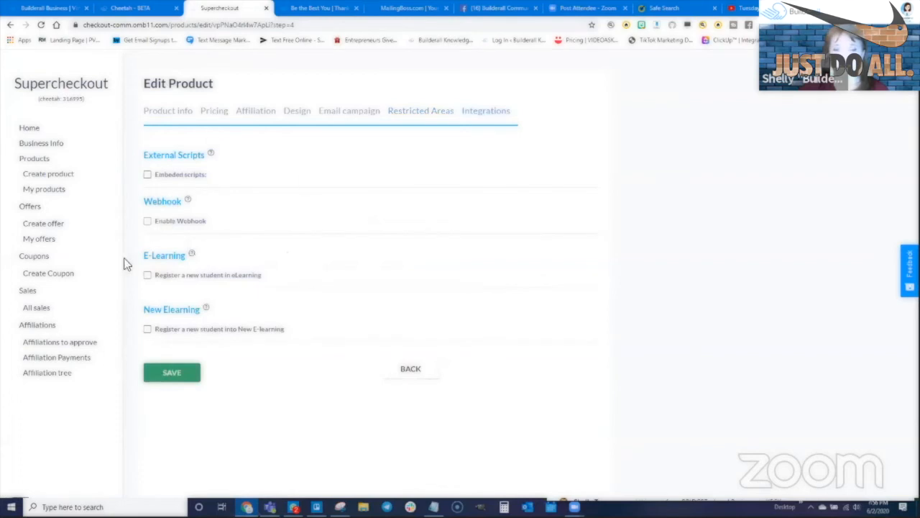
left_click(161, 373)
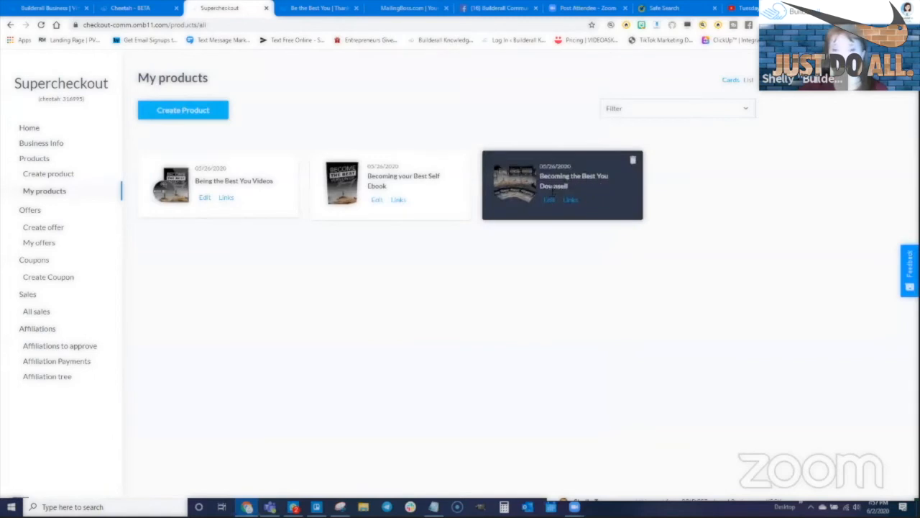
- Edit Becoming the Best You Downsell to use default MailingBoss fields, release Downsell Membership LOCK, and save
left_click(550, 200)
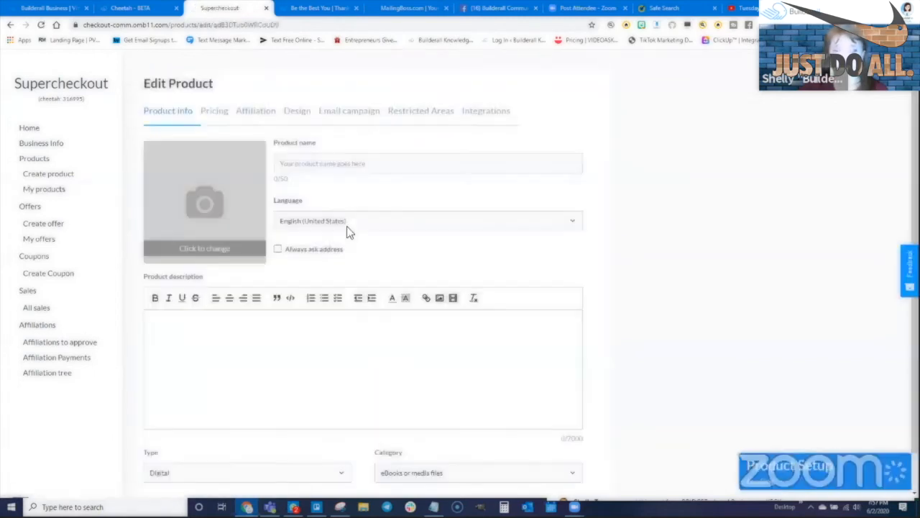
left_click(350, 112)
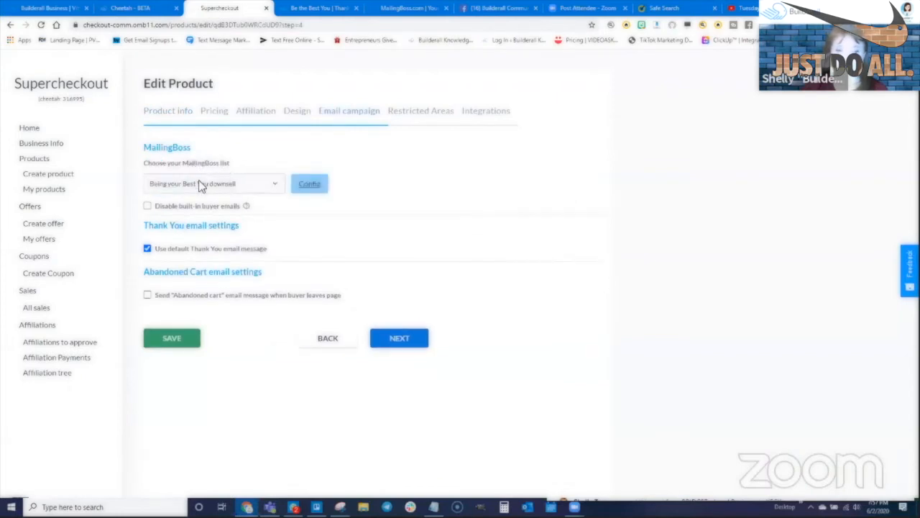
left_click(201, 184)
left_click(181, 199)
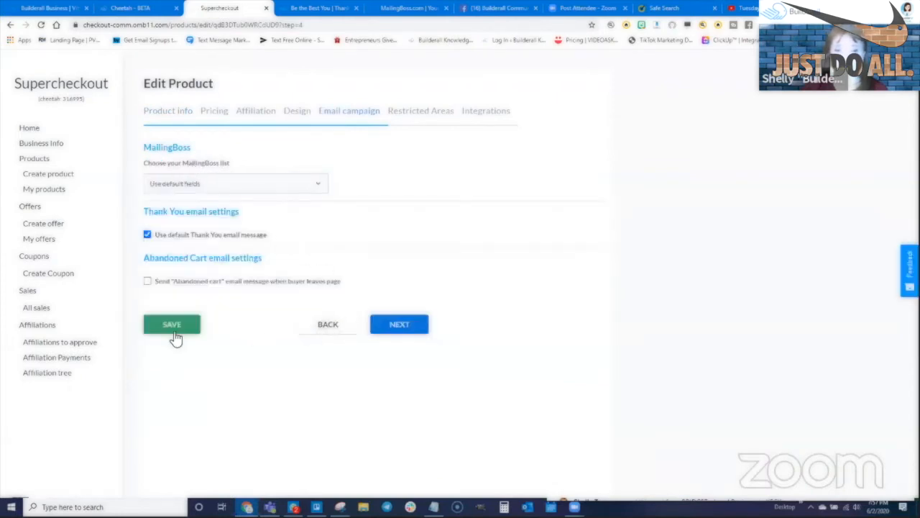
left_click(393, 327)
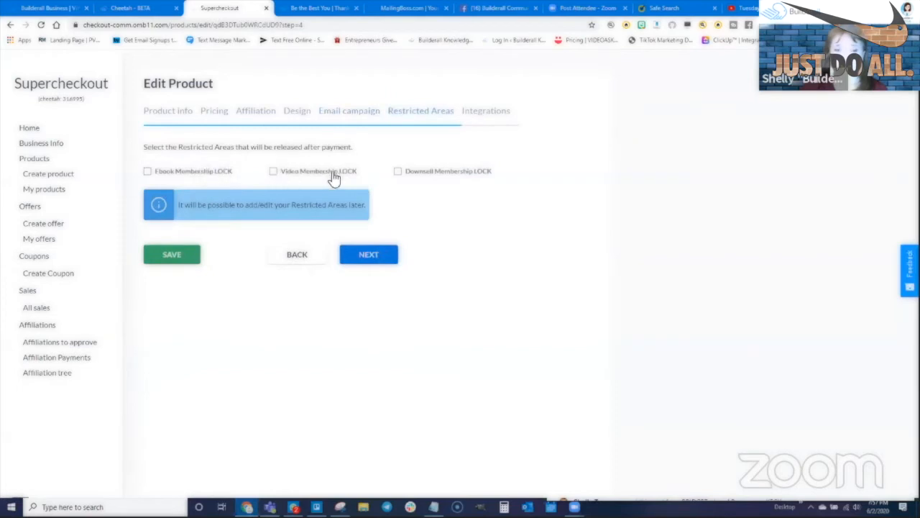
left_click(416, 174)
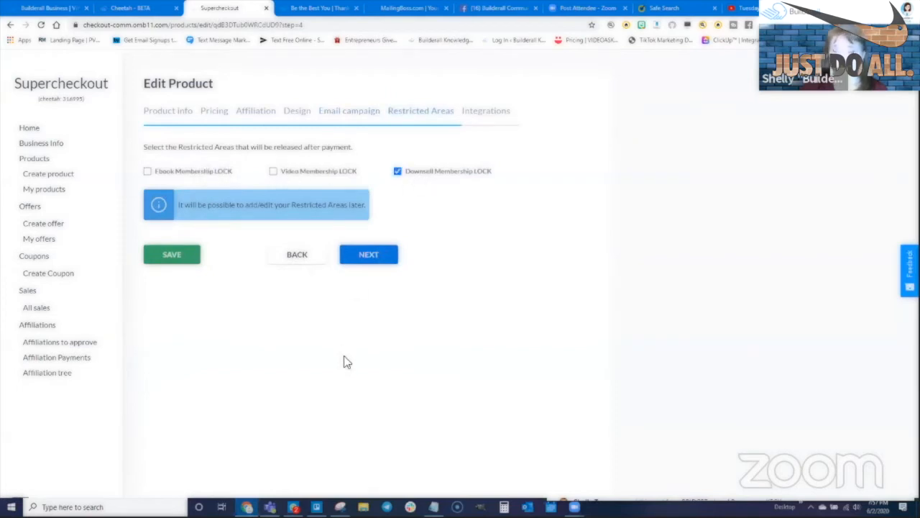
left_click(374, 260)
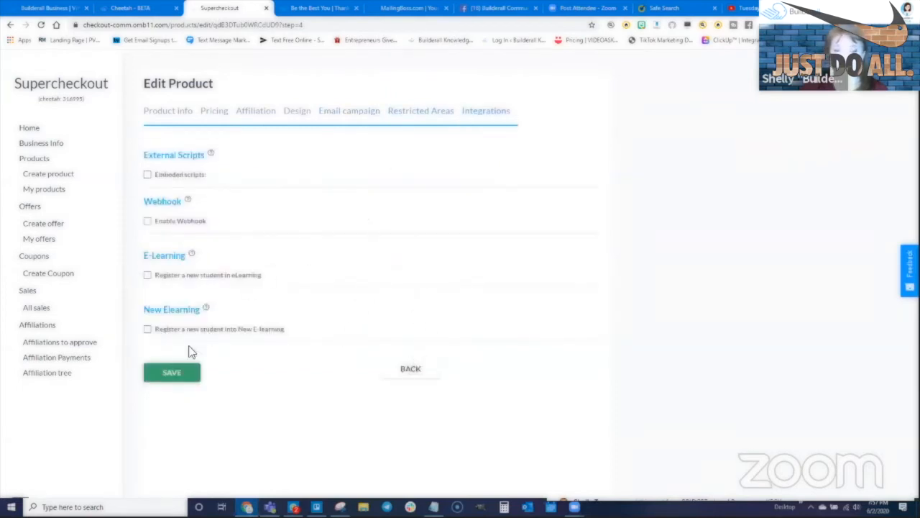
left_click(194, 370)
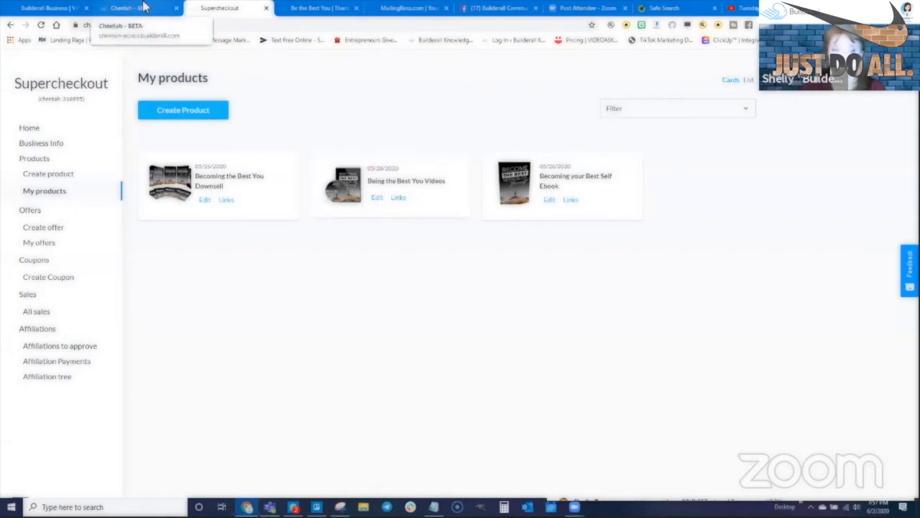
- Return to the Cheetah site pages, open the Thank You page, and delete its Ebook button
left_click(266, 8)
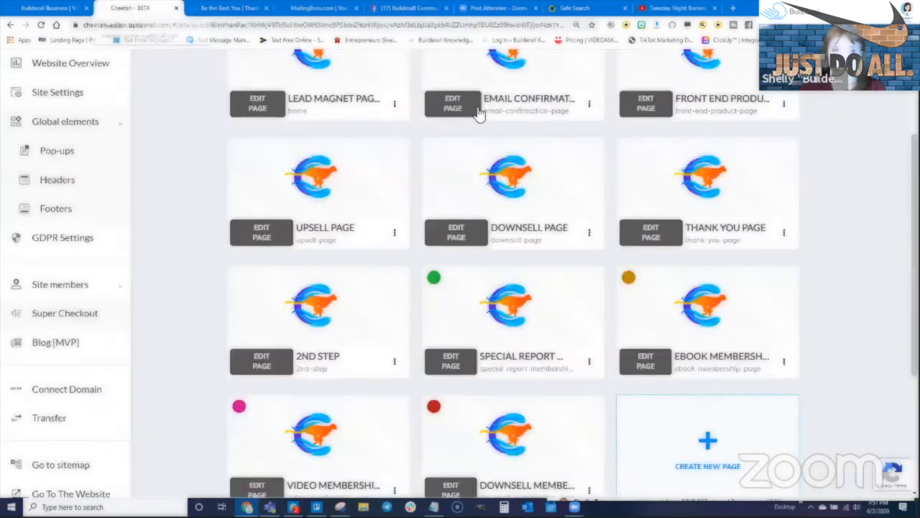
scroll(528, 279, "up", 3)
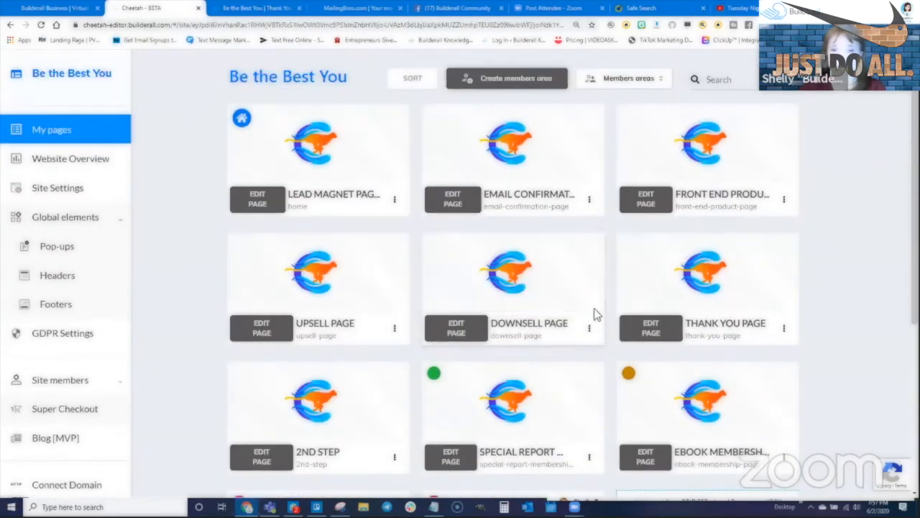
left_click(654, 329)
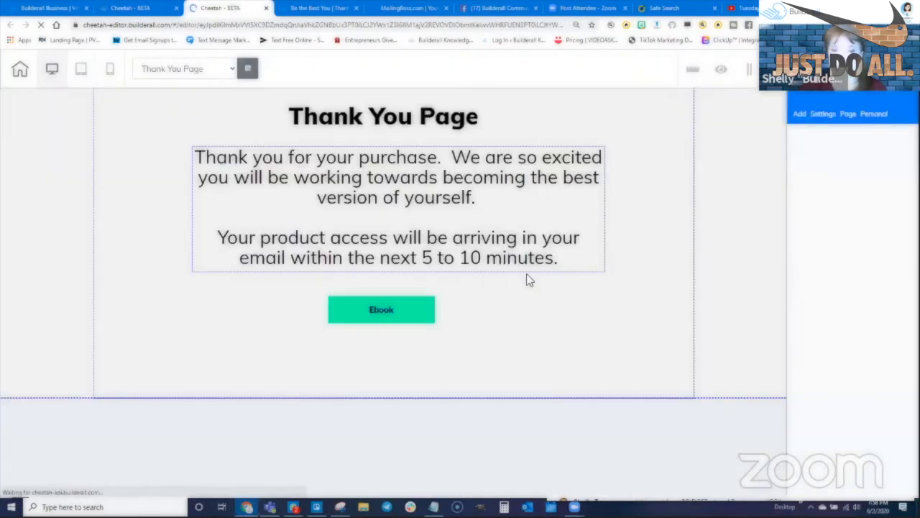
left_click(430, 314)
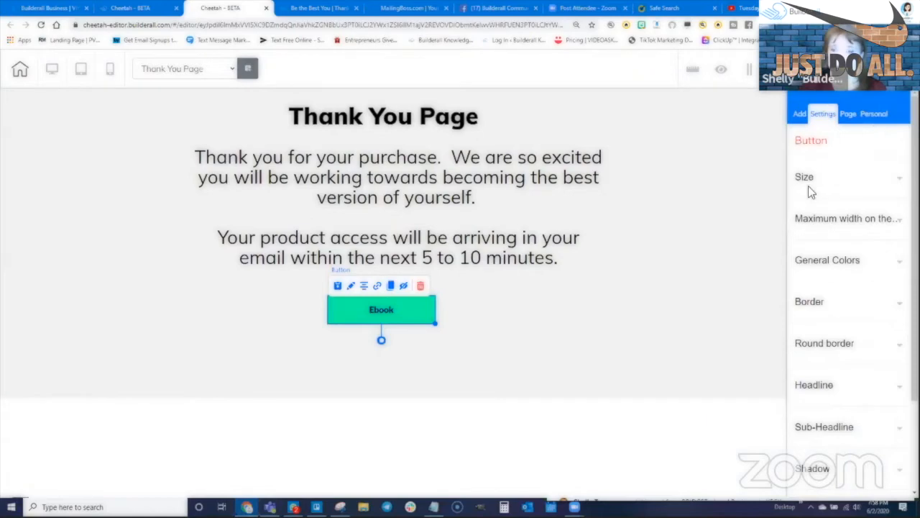
left_click(800, 114)
left_click(835, 170)
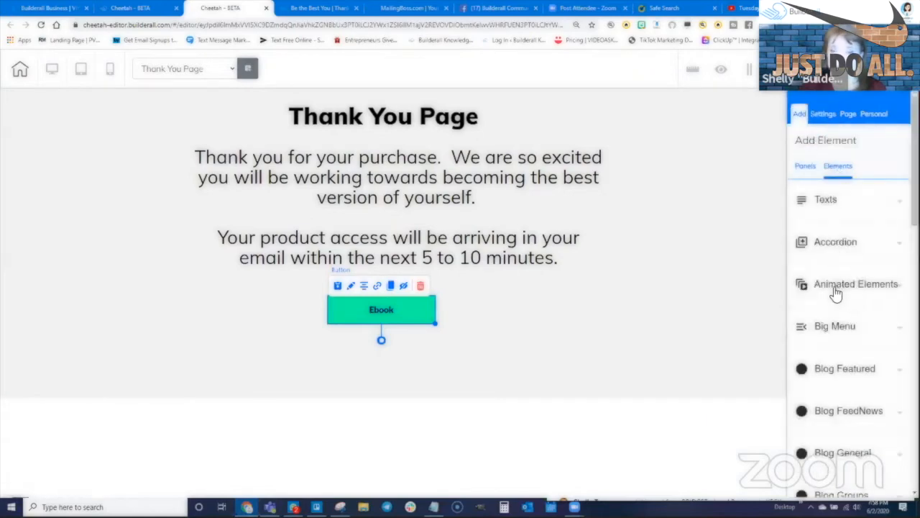
left_click(402, 312)
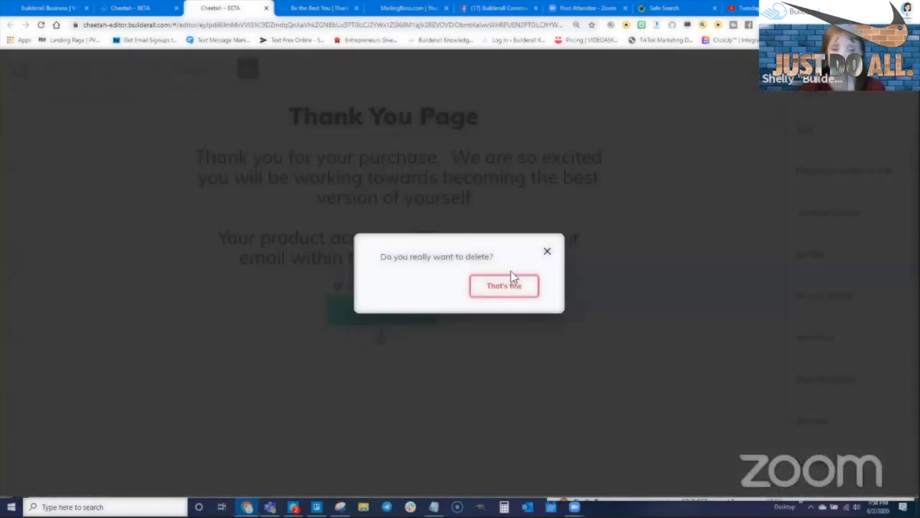
left_click(511, 279)
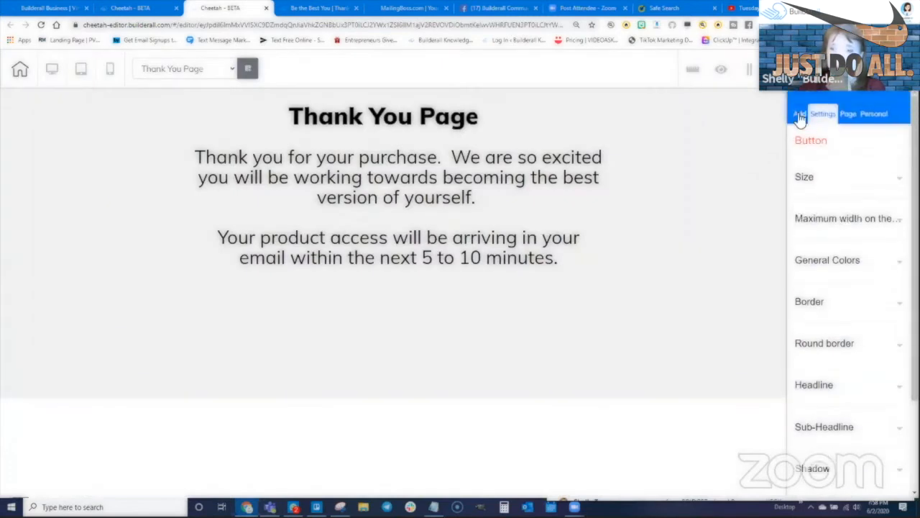
- Add a new button below the thank-you text and label it 'Special Report'
left_click(800, 114)
left_click(838, 168)
scroll(843, 327, "down", 5)
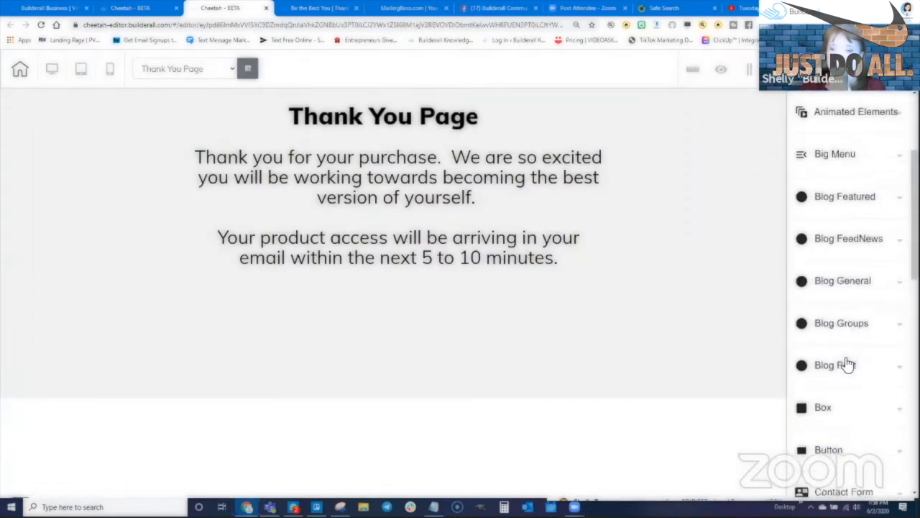
left_click(827, 291)
left_click_drag(842, 350, 392, 309)
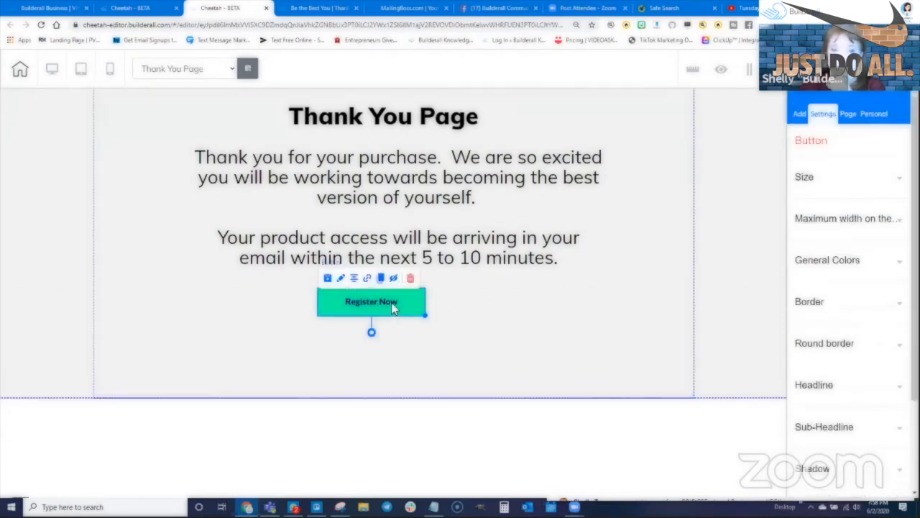
scroll(827, 316, "down", 2)
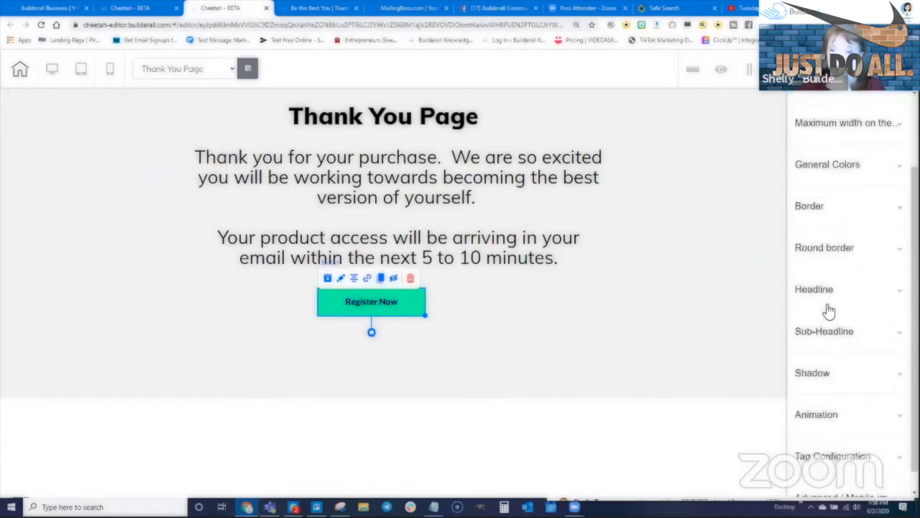
left_click(828, 302)
triple_click(861, 350)
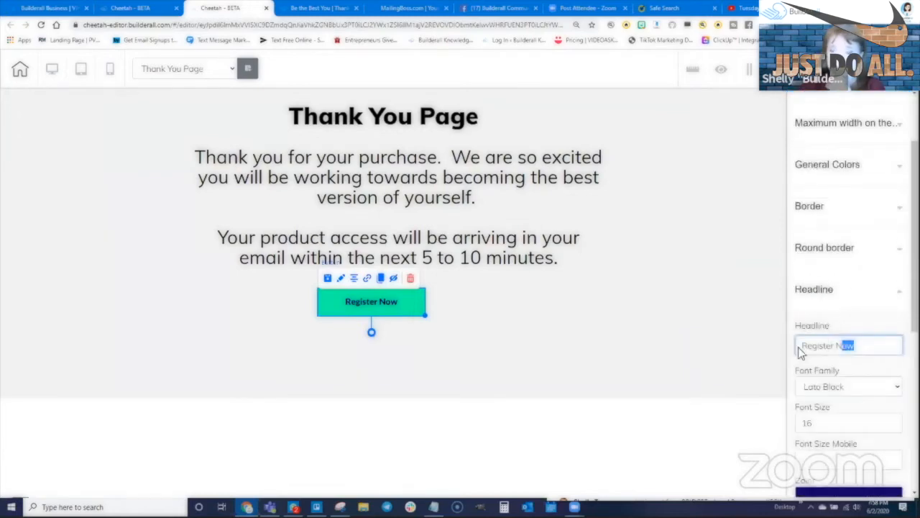
type("Special Repor")
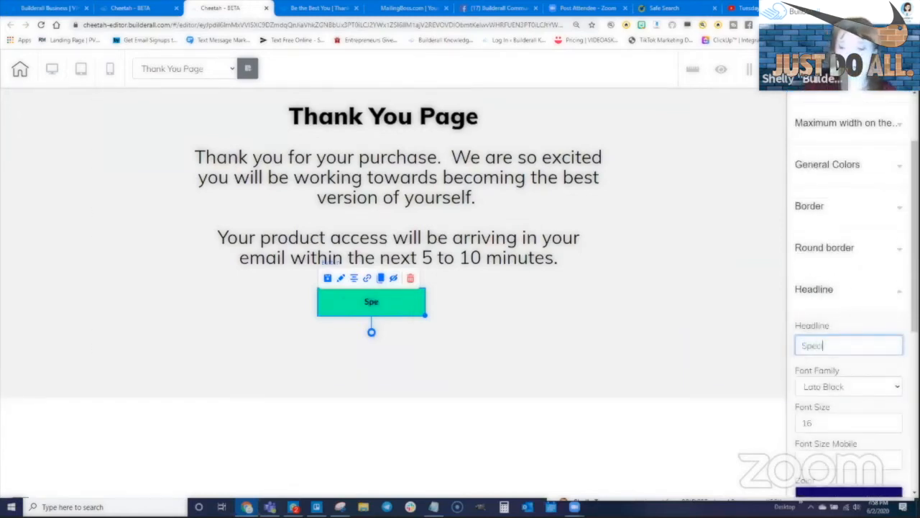
type("t")
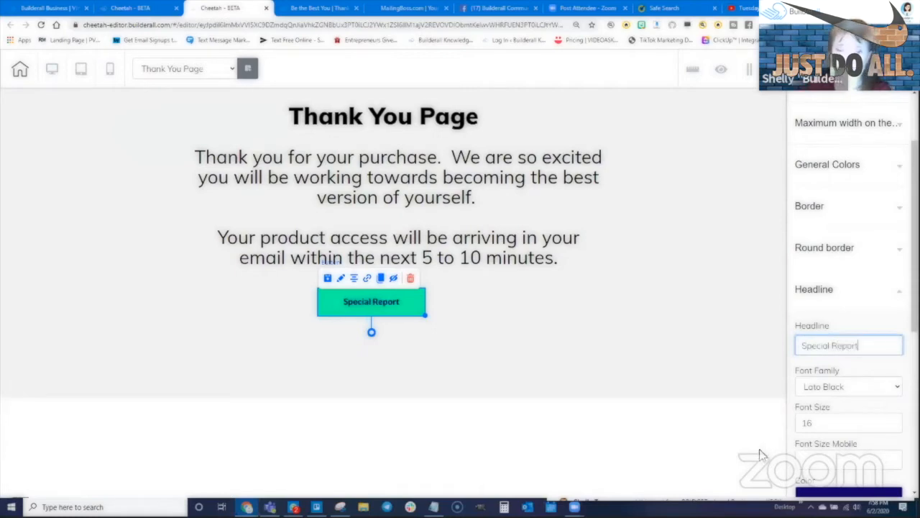
- Duplicate the Special Report button and place the copy beneath it
left_click(367, 277)
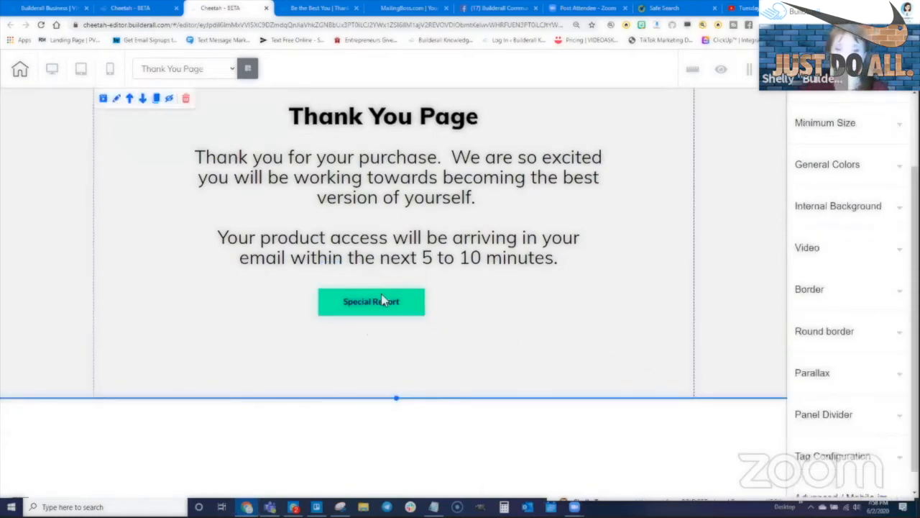
left_click(381, 296)
left_click(381, 278)
left_click_drag(400, 322, 384, 343)
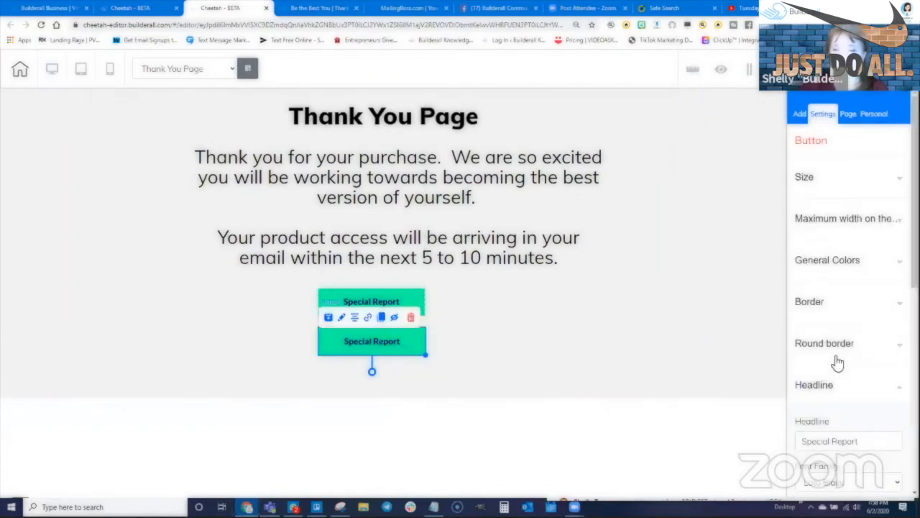
- Relabel the copied button 'Ebook'
left_click(823, 388)
scroll(830, 387, "down", 1)
left_click(826, 343)
scroll(828, 375, "down", 1)
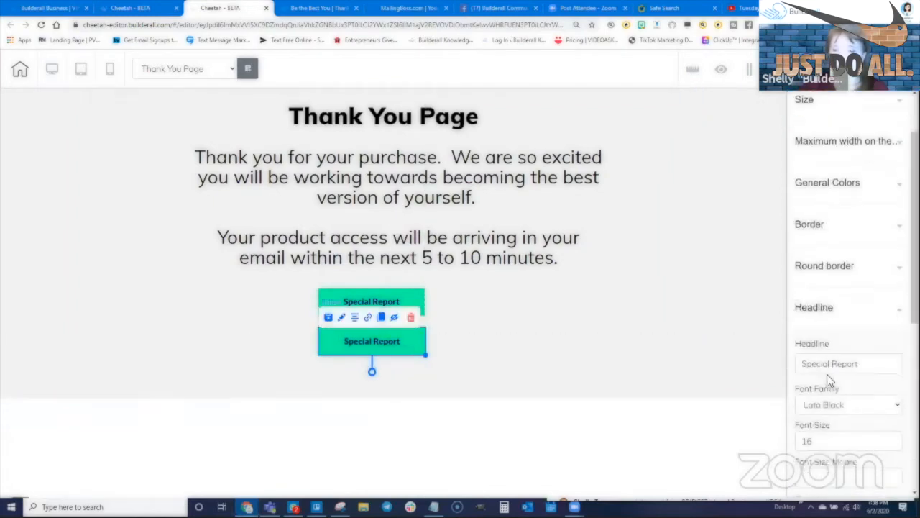
scroll(826, 376, "down", 1)
triple_click(831, 347)
type("Ebo")
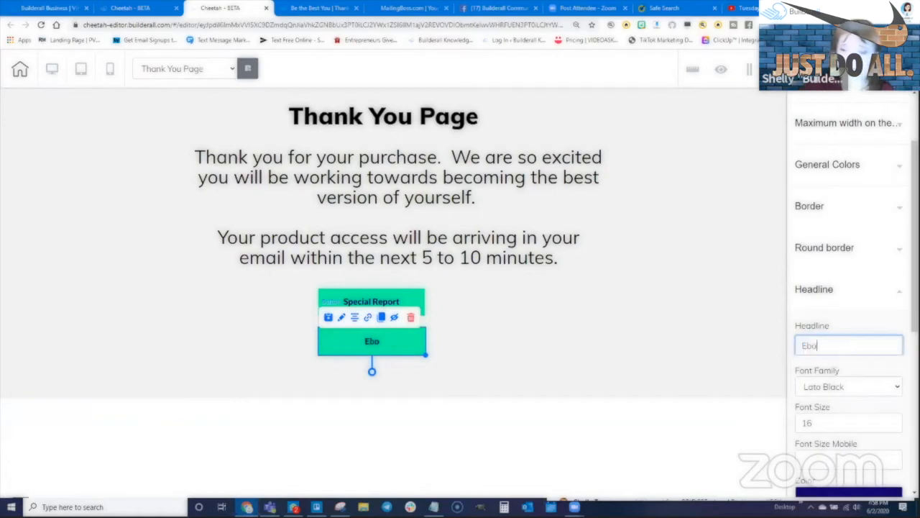
type("ok")
- Duplicate the Ebook button, extend the section downward, and rename the third button 'Videos'
left_click(502, 349)
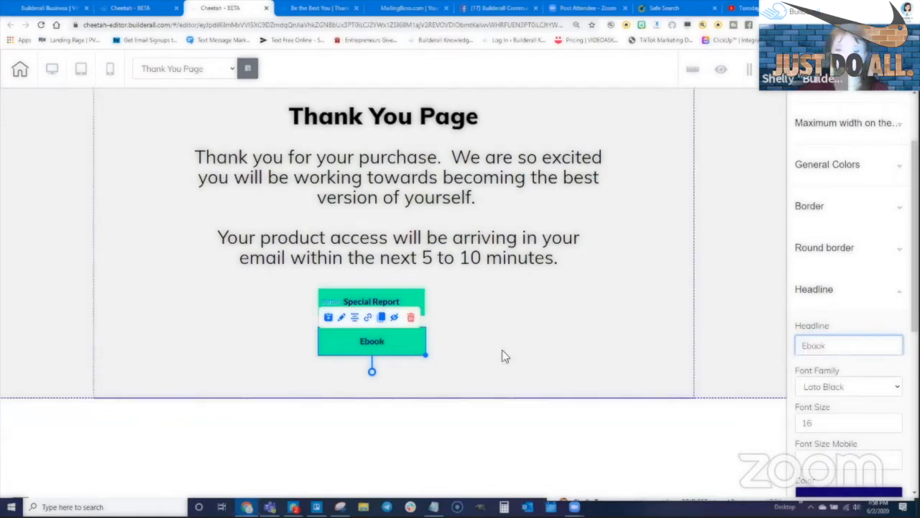
left_click(361, 327)
left_click(382, 320)
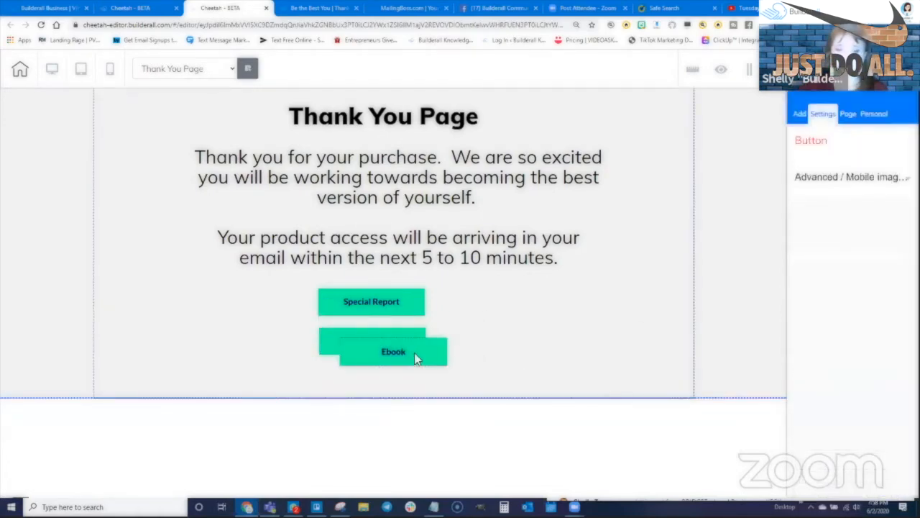
left_click_drag(414, 352, 481, 335)
left_click_drag(397, 399, 397, 449)
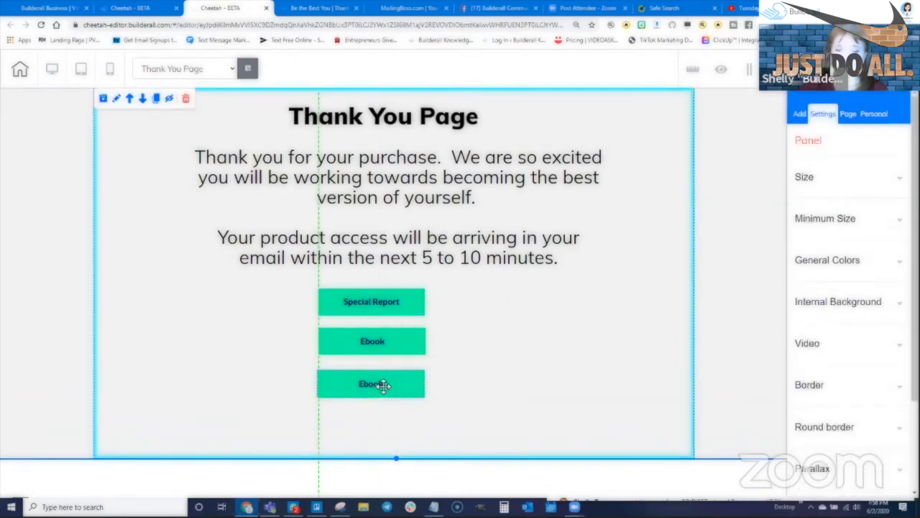
left_click(382, 385)
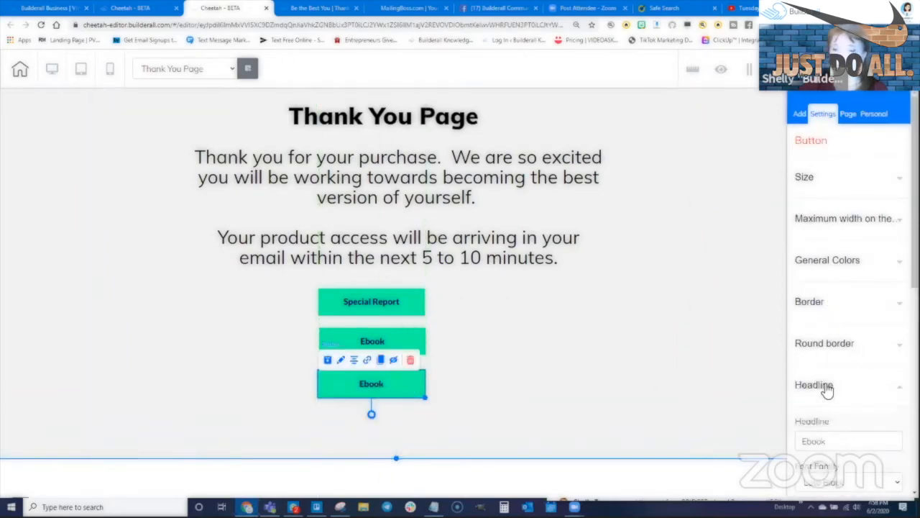
scroll(848, 345, "down", 2)
double_click(814, 345)
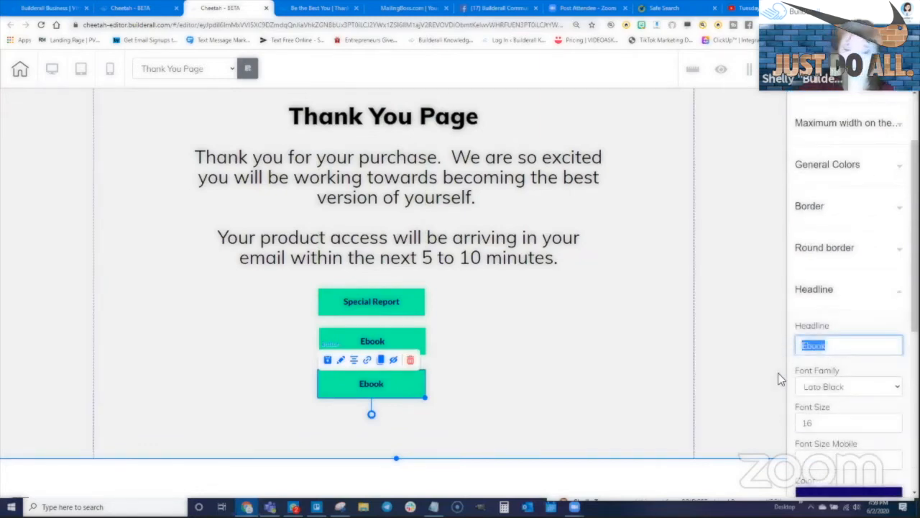
type("Videos")
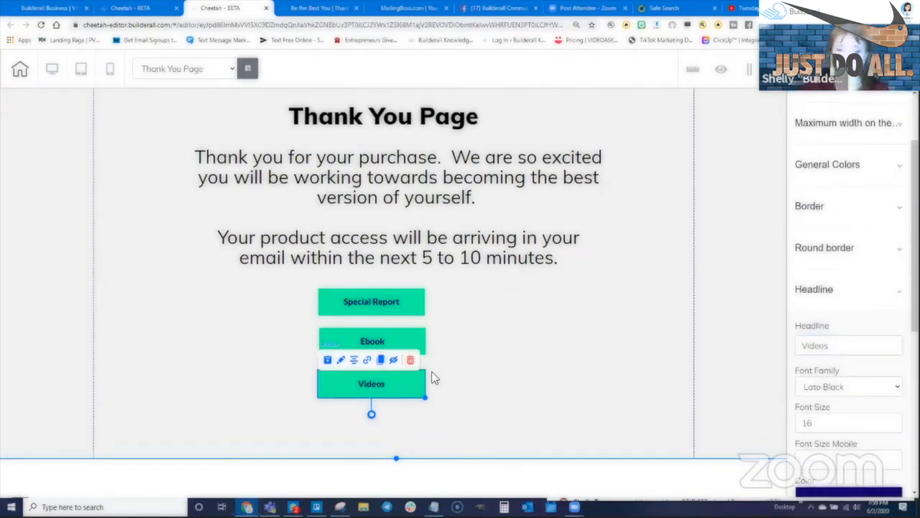
- Clone the Videos button below it and relabel the copy 'Downsell'
left_click(432, 374)
left_click(386, 380)
left_click(380, 359)
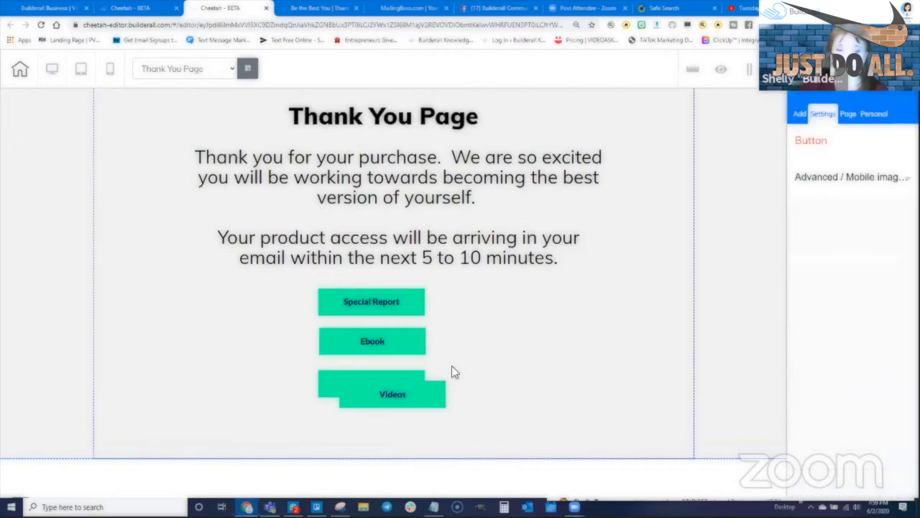
left_click_drag(442, 373, 402, 422)
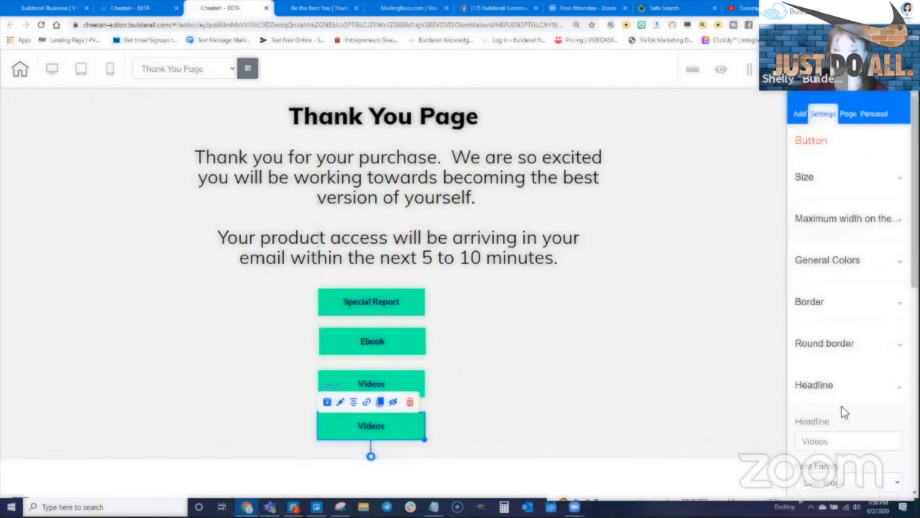
scroll(844, 412, "down", 1)
left_click_drag(838, 345, 800, 345)
type("Downsell")
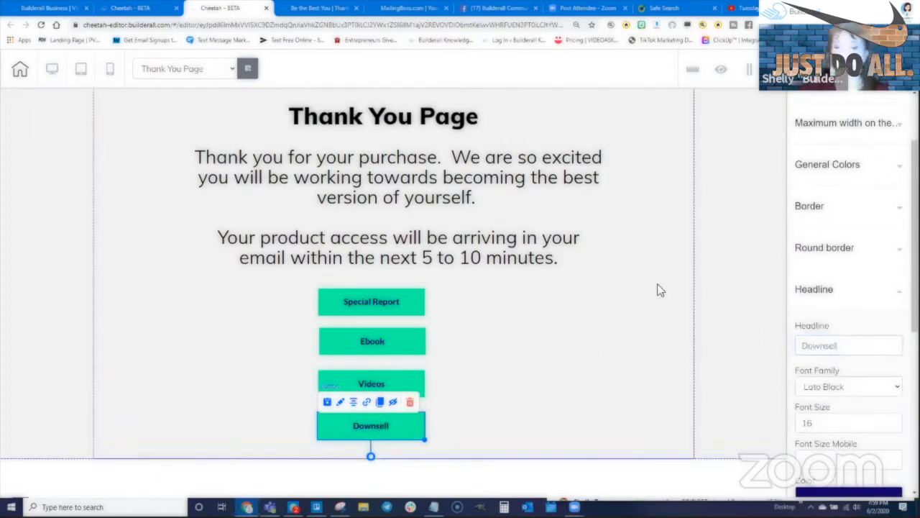
left_click(638, 329)
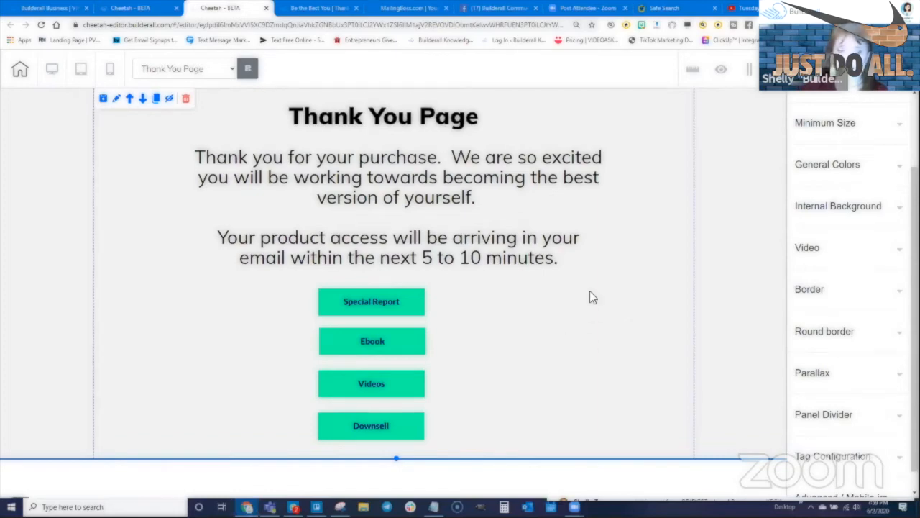
left_click(373, 308)
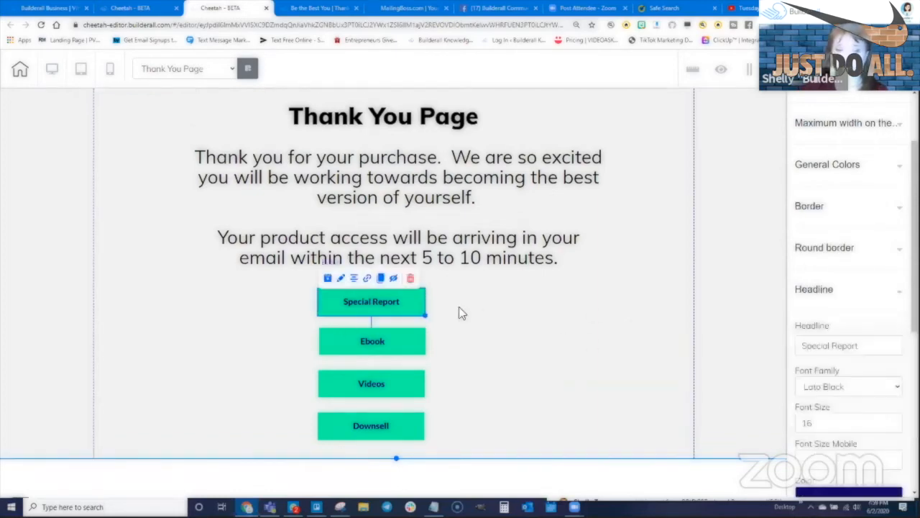
- Link the Special Report button to its membership area page, opening in a new tab
left_click(368, 279)
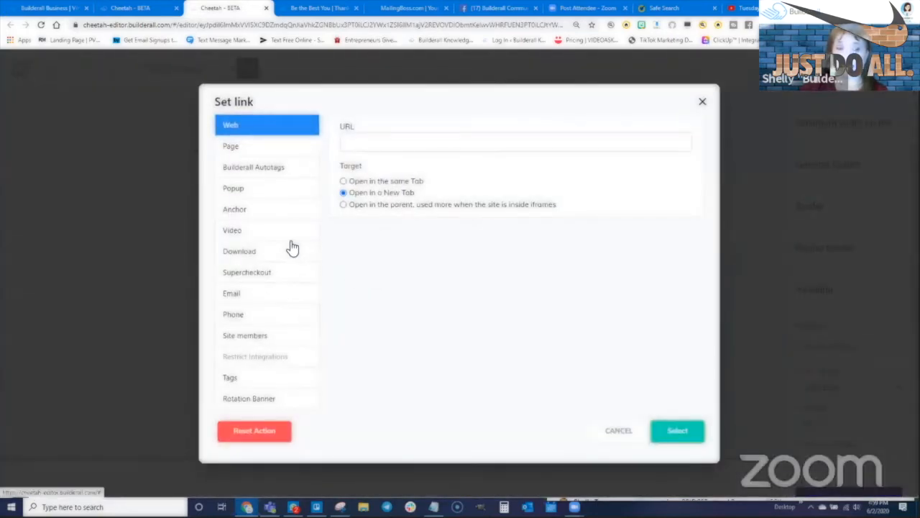
left_click(227, 147)
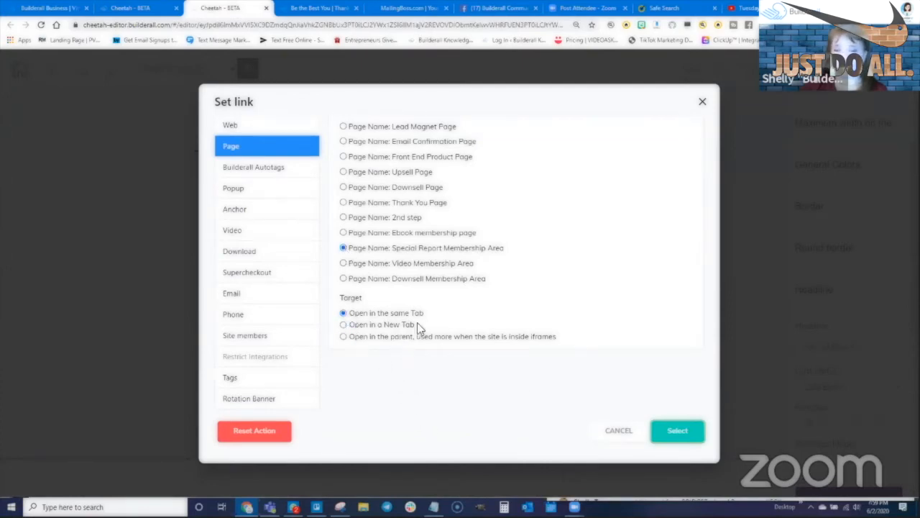
left_click(348, 325)
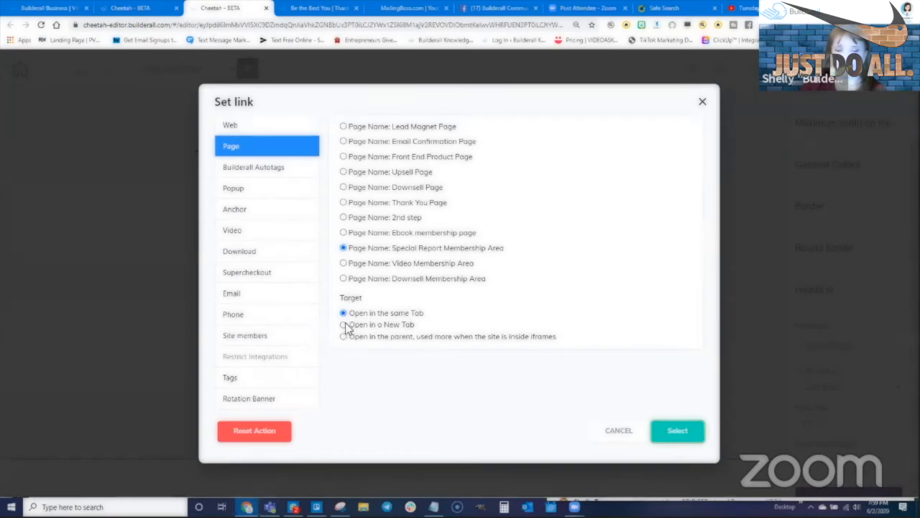
left_click(678, 431)
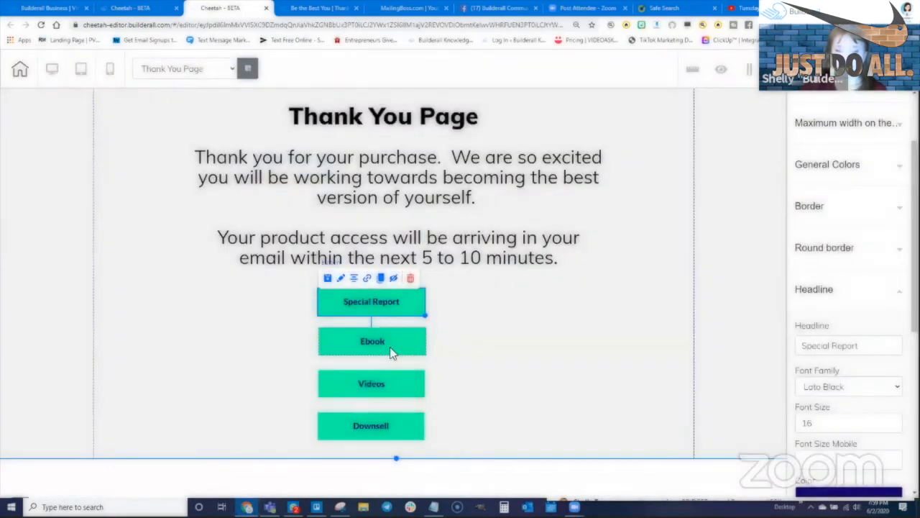
- Link the Ebook button to its membership area page
left_click(390, 346)
left_click(368, 318)
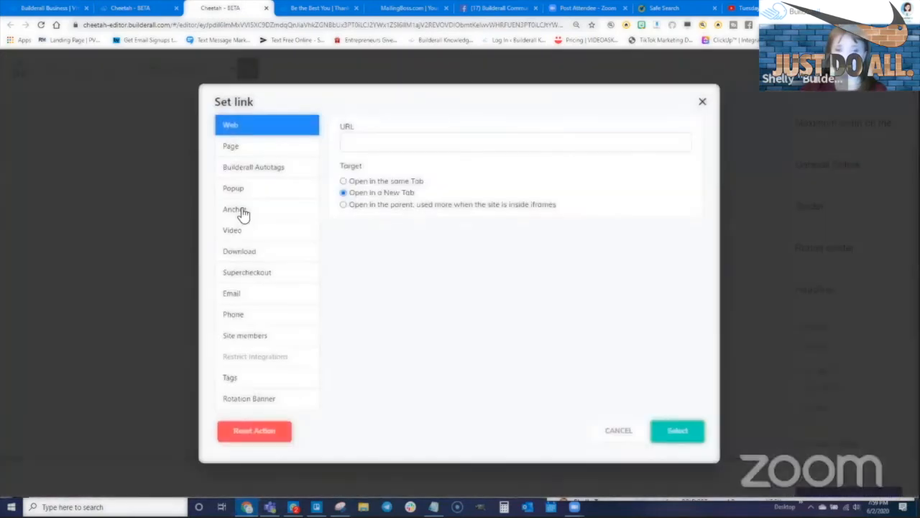
left_click(232, 147)
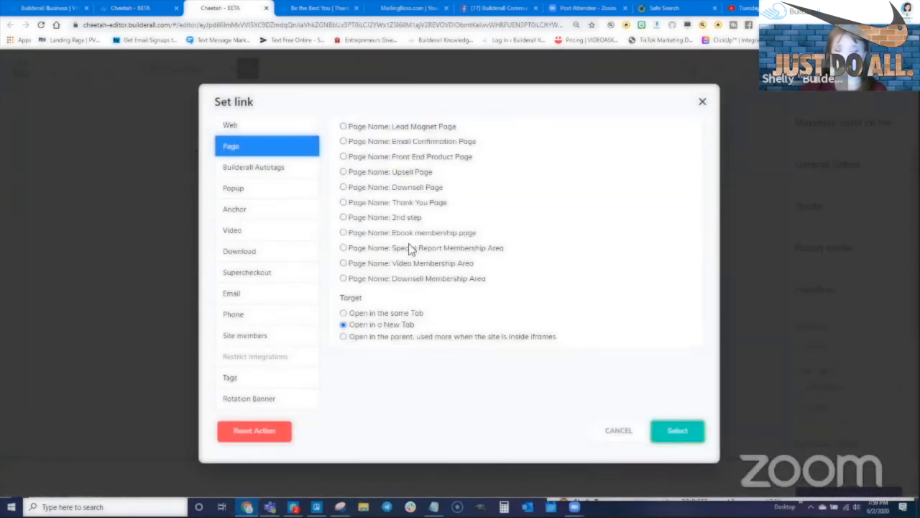
left_click(673, 430)
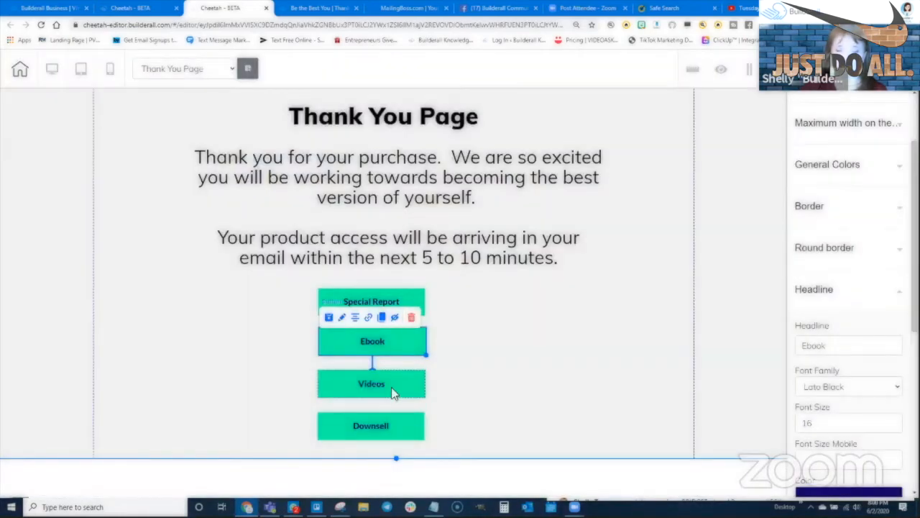
- Link the Videos button to its membership area page
left_click(391, 385)
left_click(367, 363)
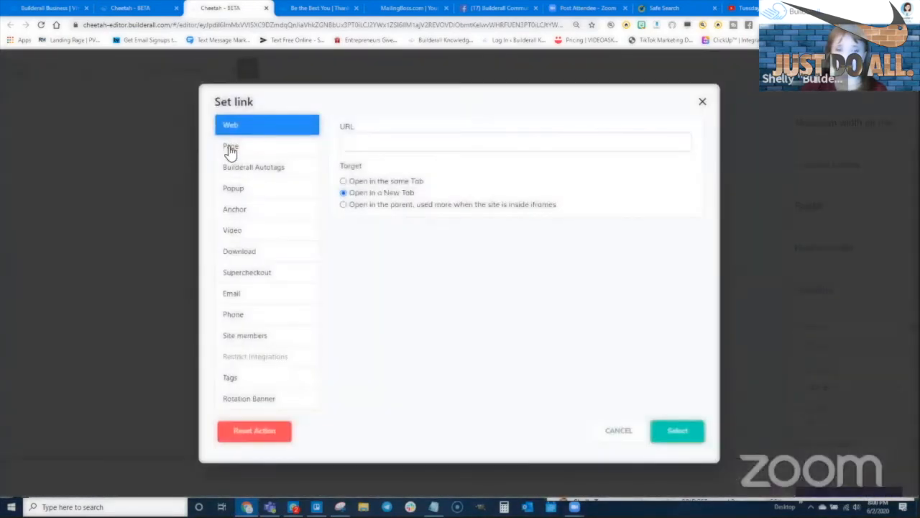
left_click(231, 147)
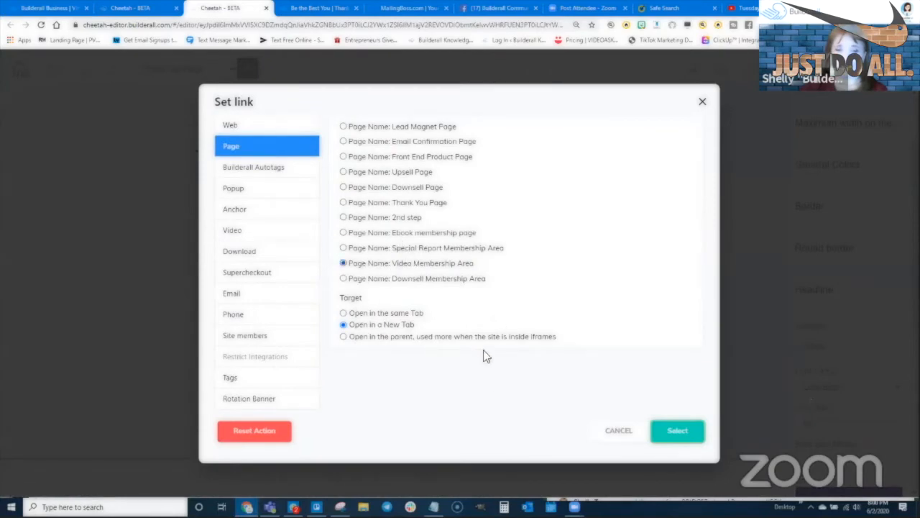
left_click(677, 430)
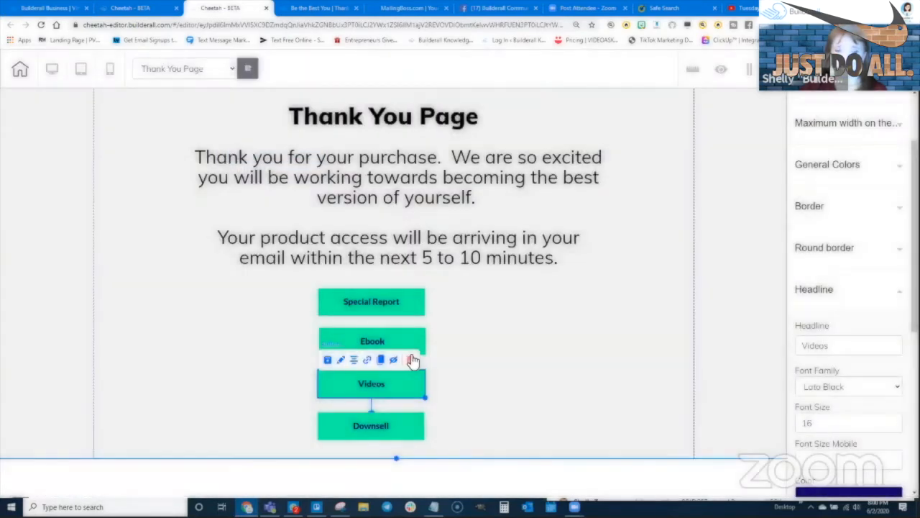
- Link the Downsell button to the Downsell Membership Area page in a new tab
left_click(381, 431)
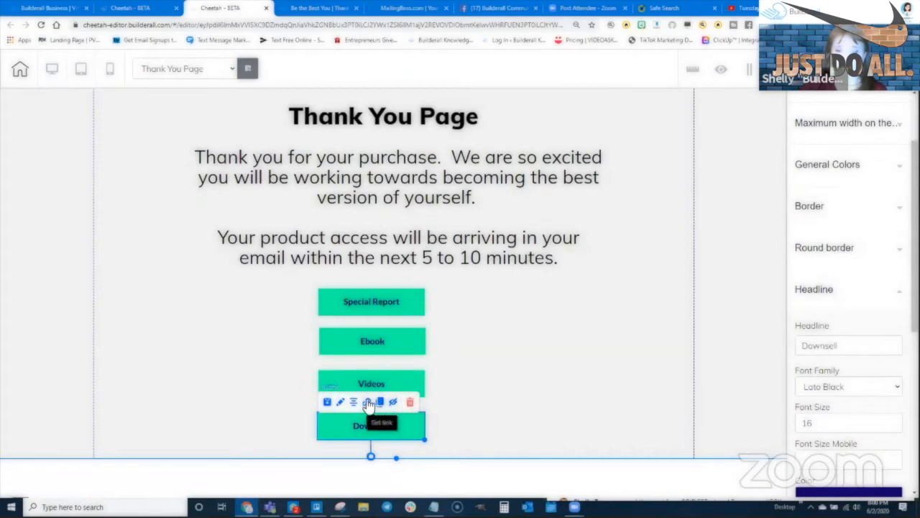
left_click(368, 403)
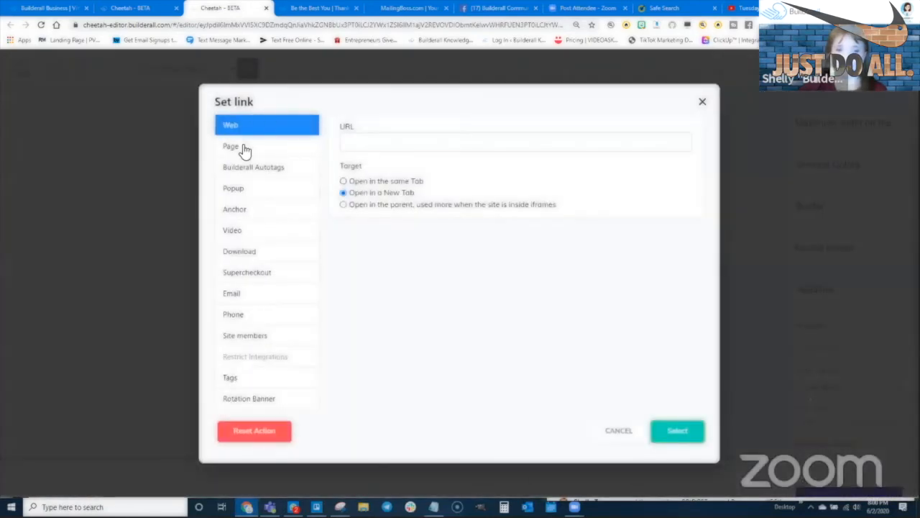
left_click(242, 148)
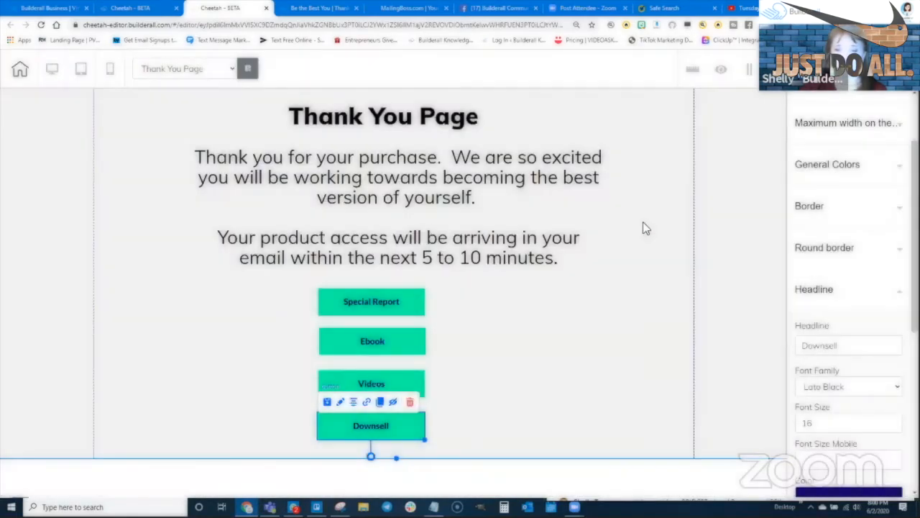
left_click(625, 273)
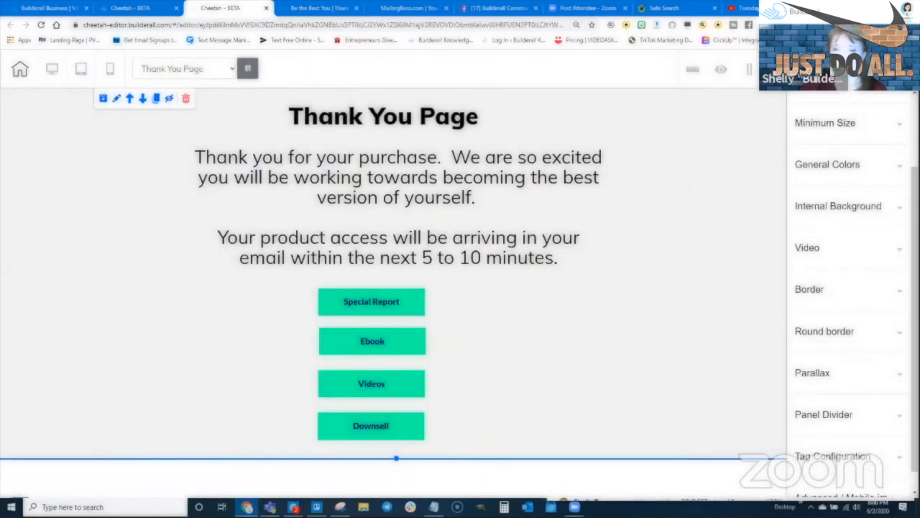
- Save the Thank You page with Ctrl+S and publish it
key("ctrl+s")
left_click(531, 318)
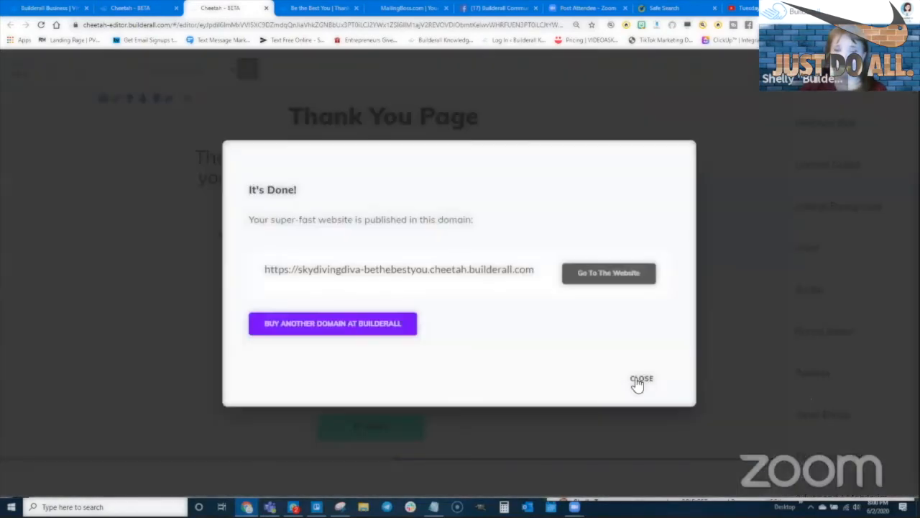
left_click(639, 380)
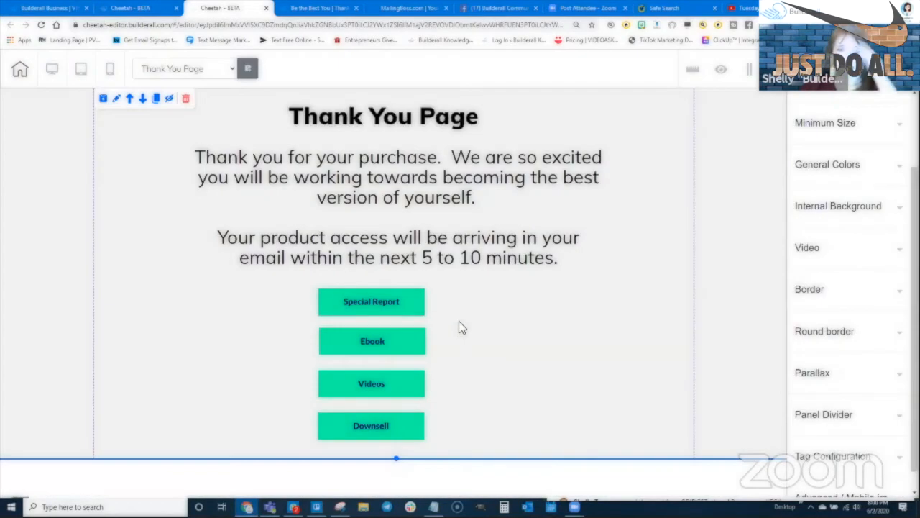
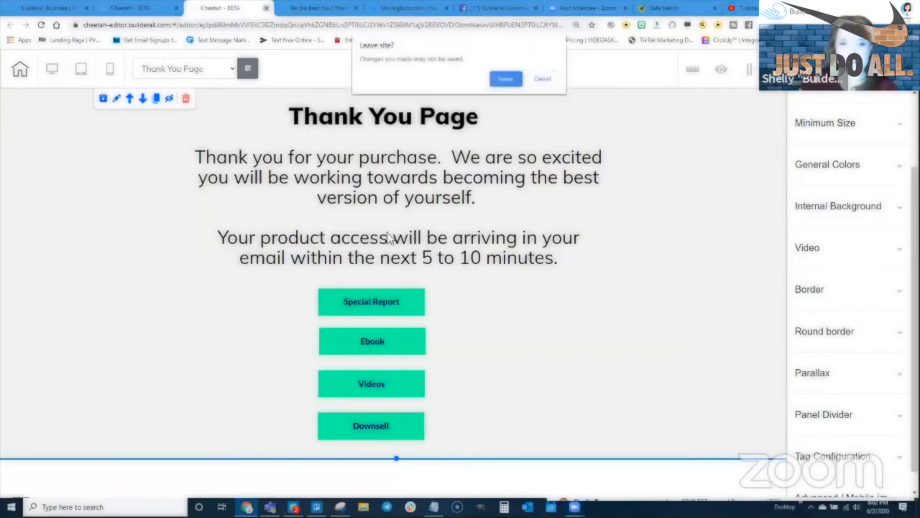
- Close the page editor without saving and open the live website in a new tab
left_click(507, 79)
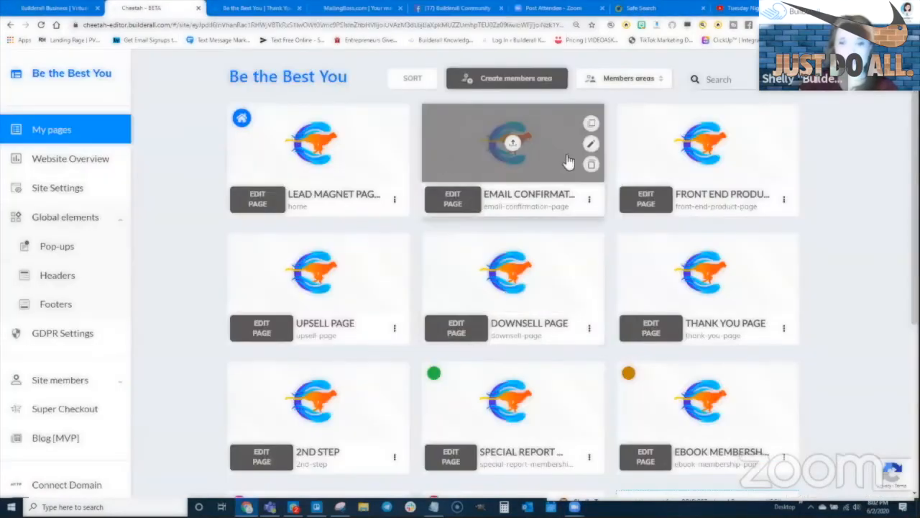
scroll(809, 122, "up", 1)
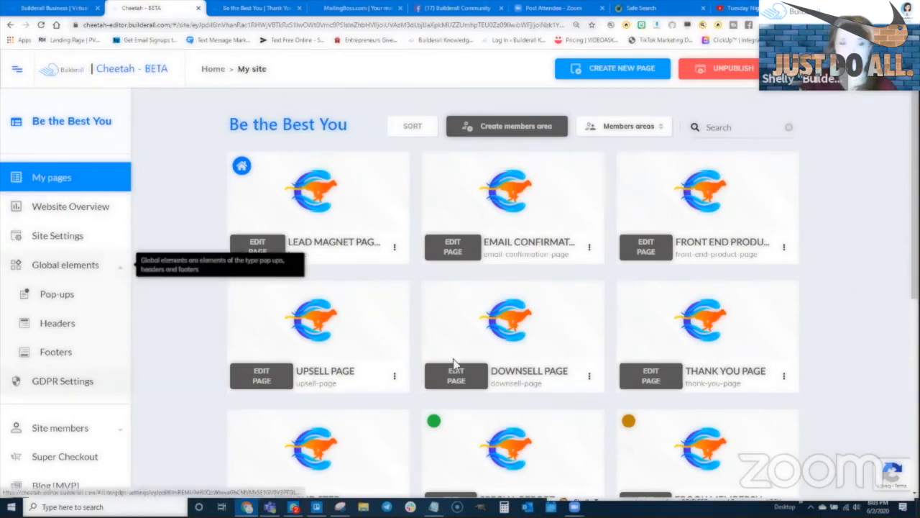
scroll(72, 287, "down", 4)
left_click(70, 444)
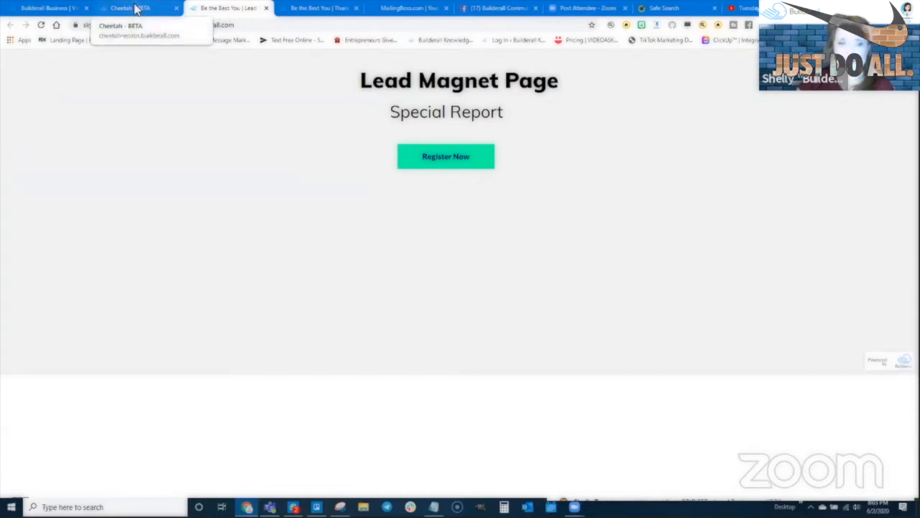
- Check that Site members > Members lists no registered members, then switch to MailingBoss
left_click(135, 8)
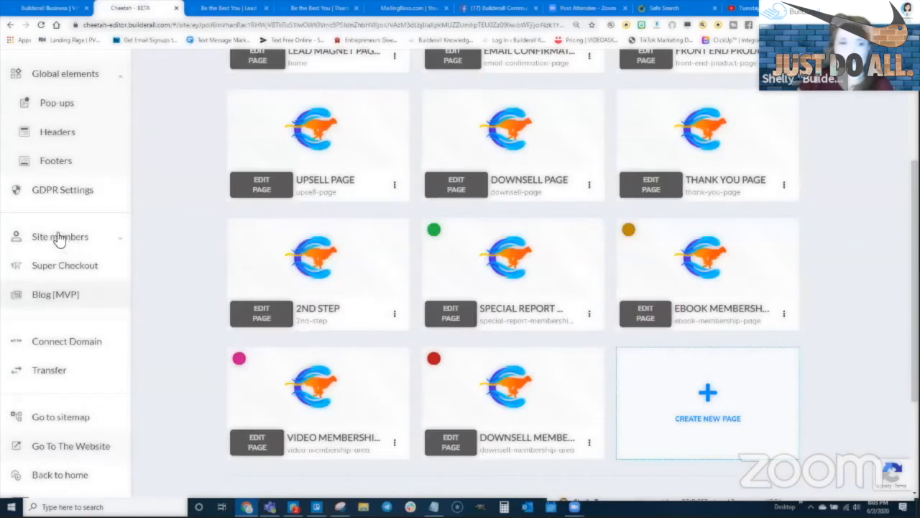
left_click(59, 236)
left_click(63, 265)
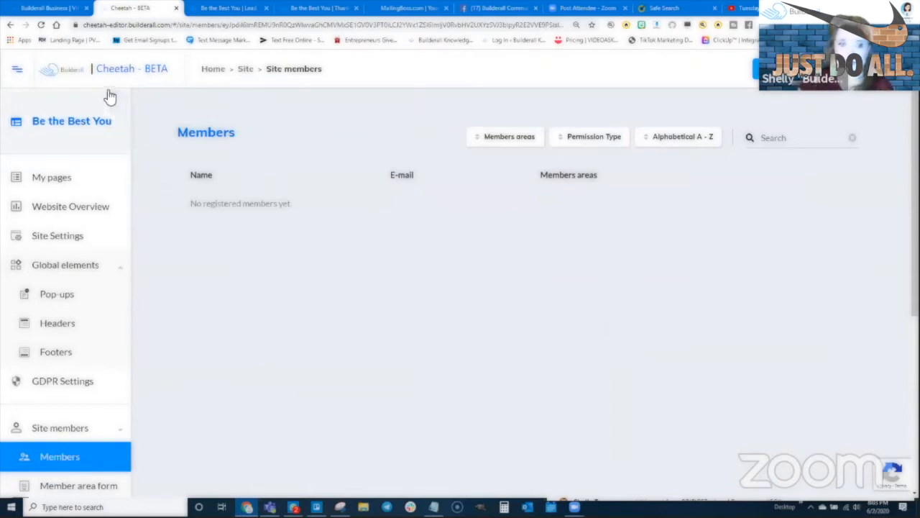
left_click(46, 177)
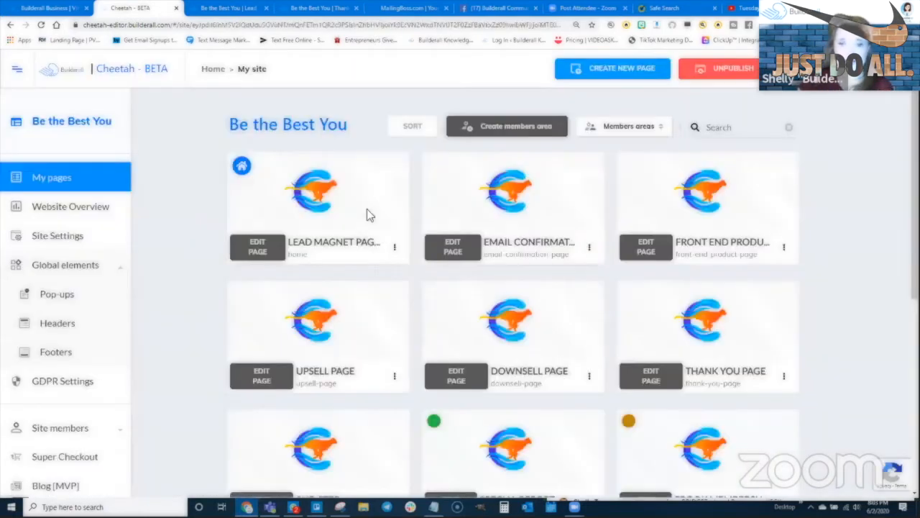
scroll(39, 424, "down", 3)
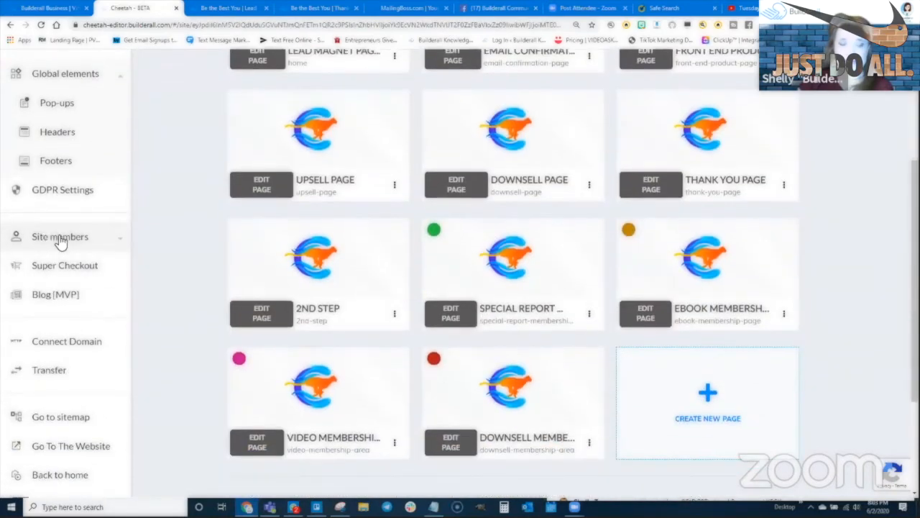
left_click(50, 239)
left_click(48, 270)
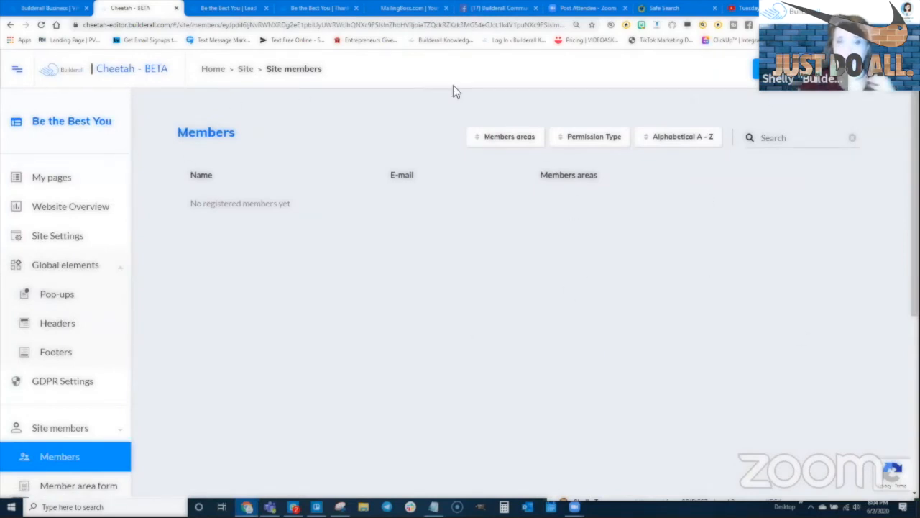
left_click(406, 8)
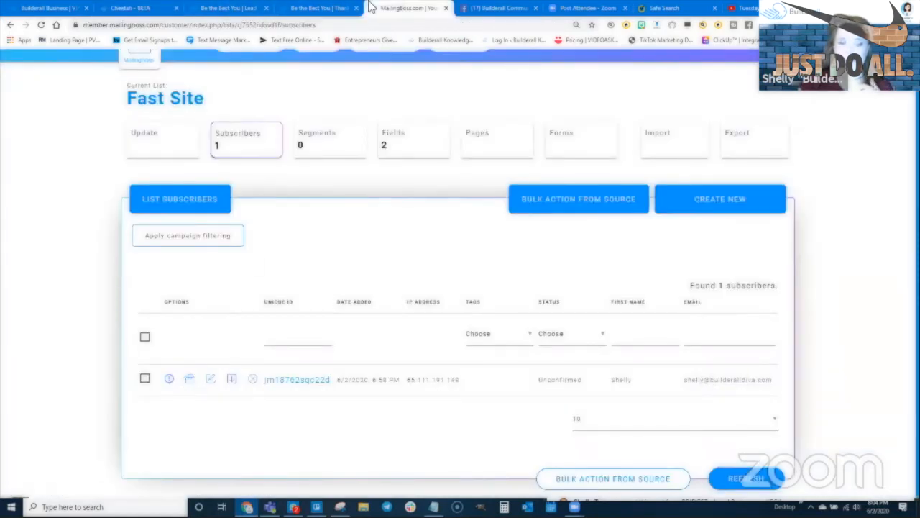
- Reopen MailingBoss from the back office and list the Become the Best Version of Yourself Sub List subscribers
left_click(445, 8)
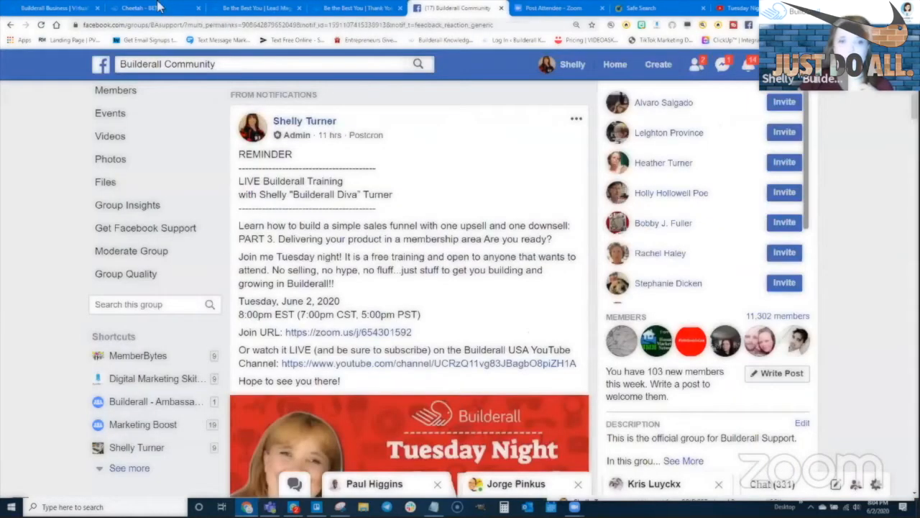
left_click(43, 8)
mouse_move(532, 72)
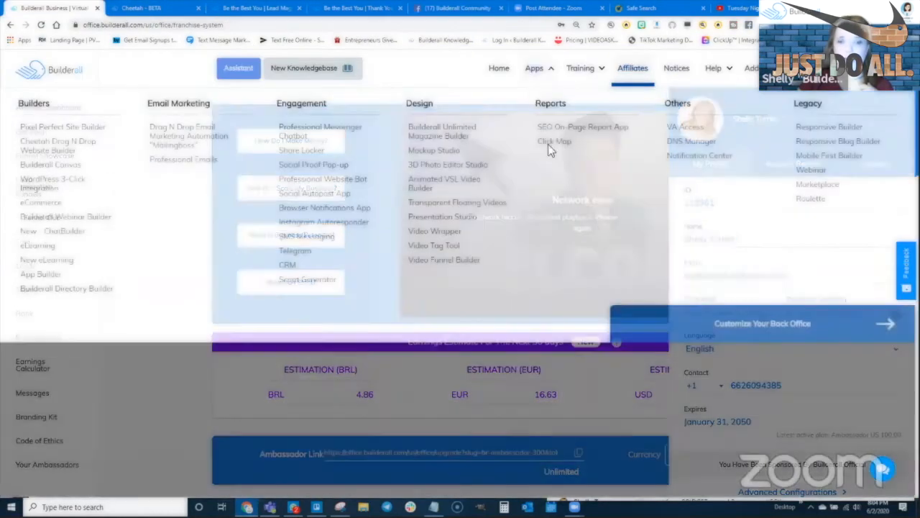
left_click(180, 133)
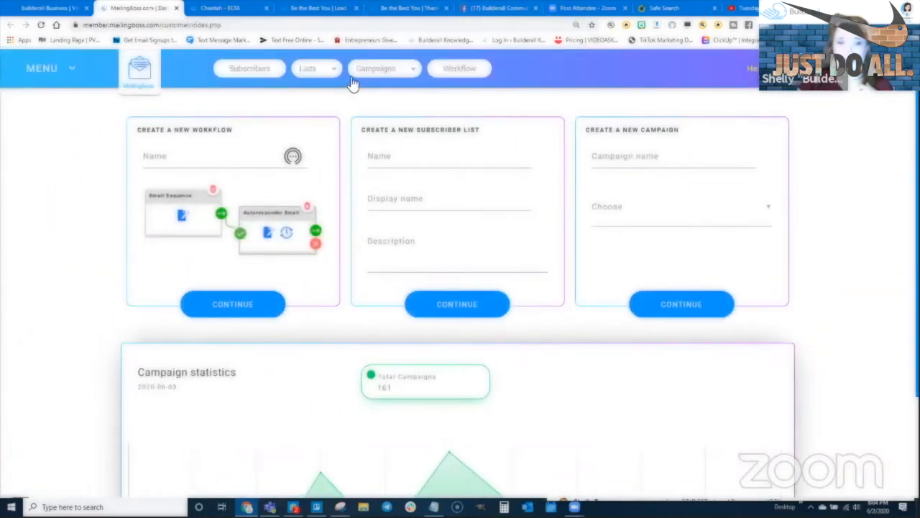
left_click(309, 75)
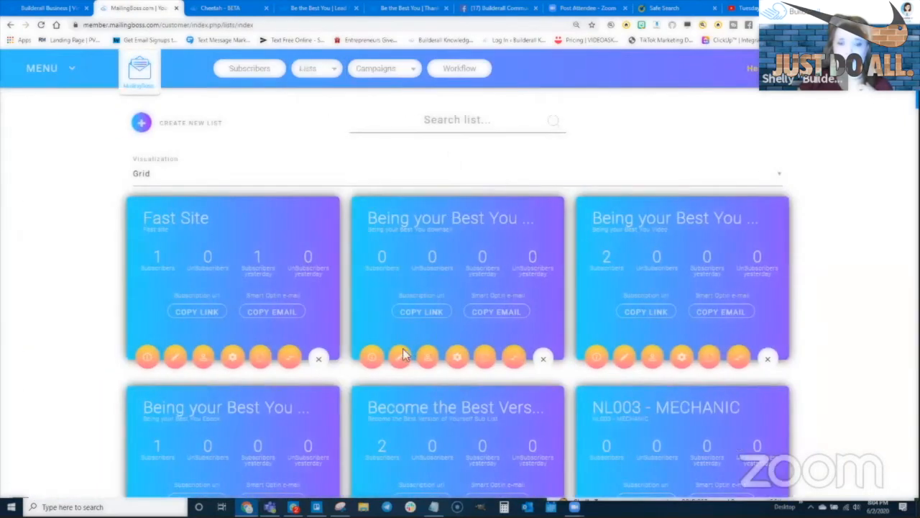
scroll(575, 295, "down", 1)
scroll(524, 302, "down", 2)
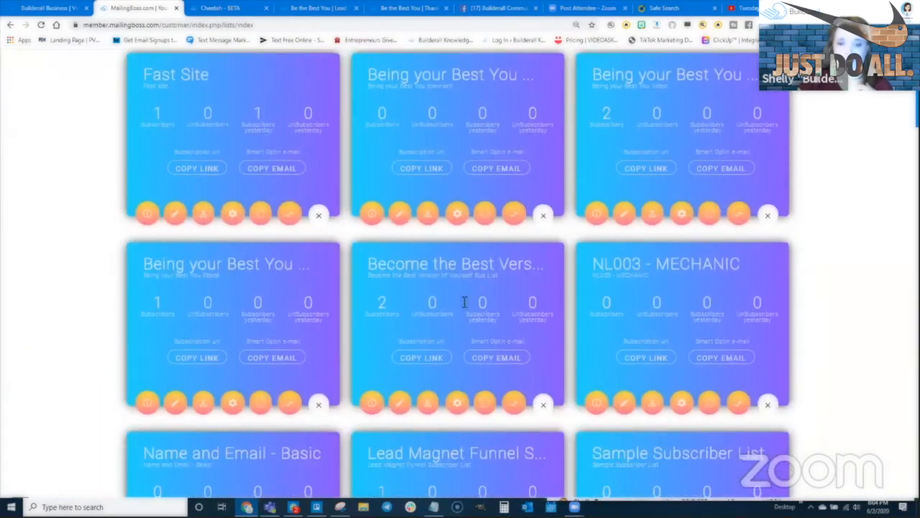
left_click(427, 407)
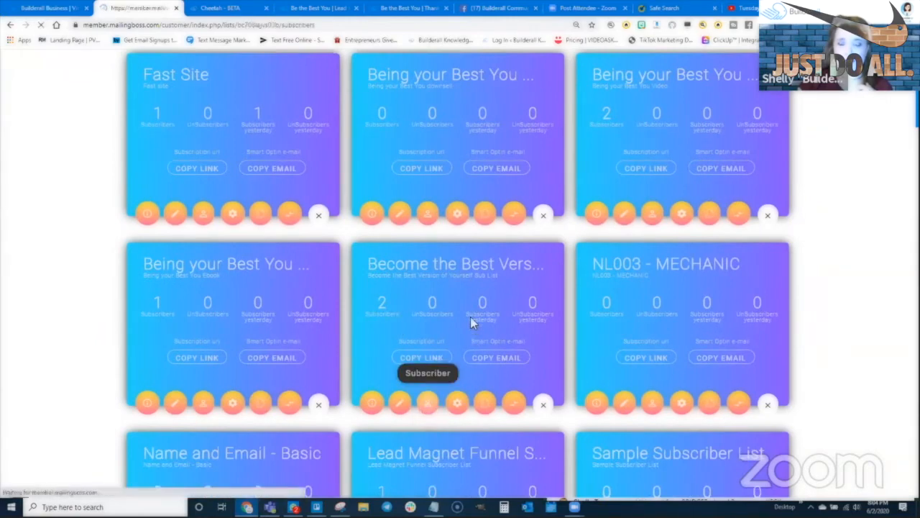
scroll(715, 332, "down", 1)
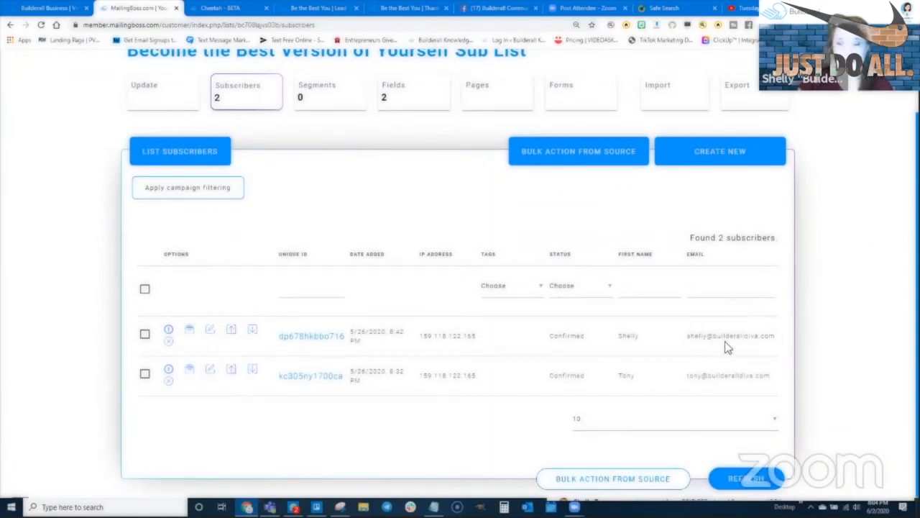
- Delete both test subscribers from the Become the Best Version of Yourself Sub List
left_click(169, 340)
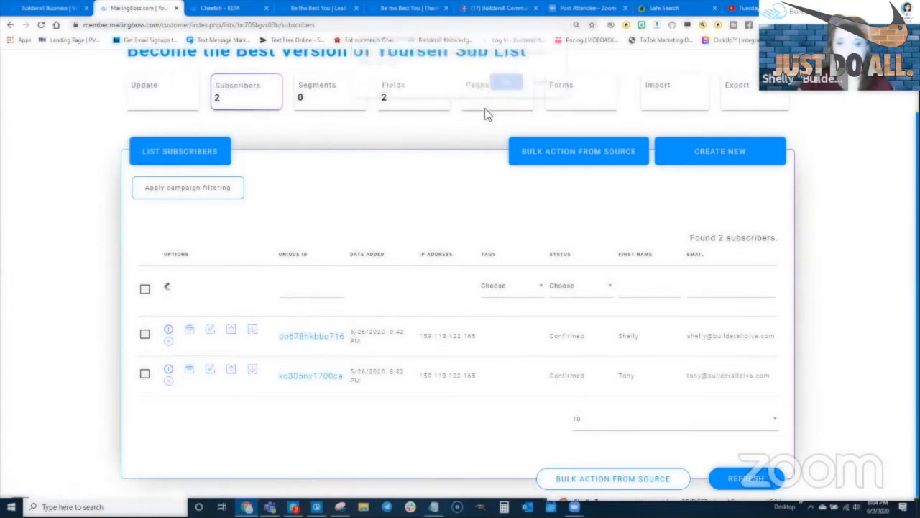
left_click(503, 89)
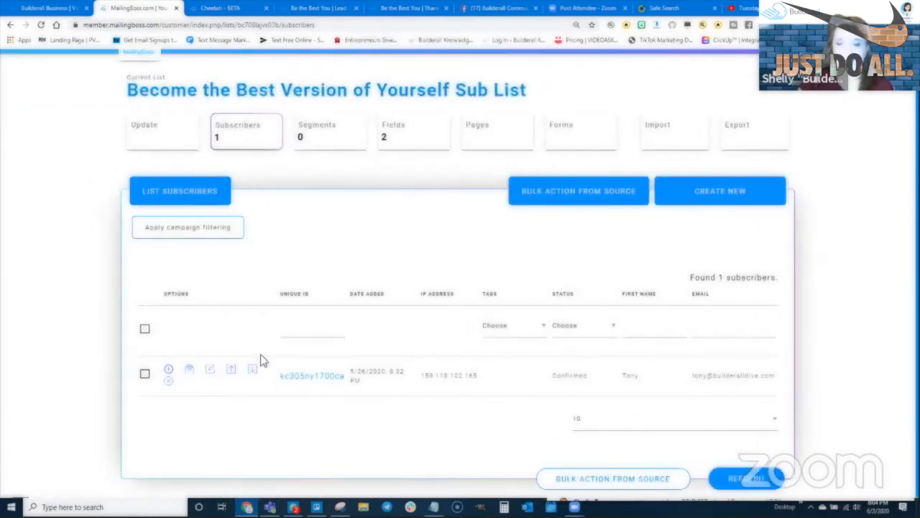
left_click(168, 380)
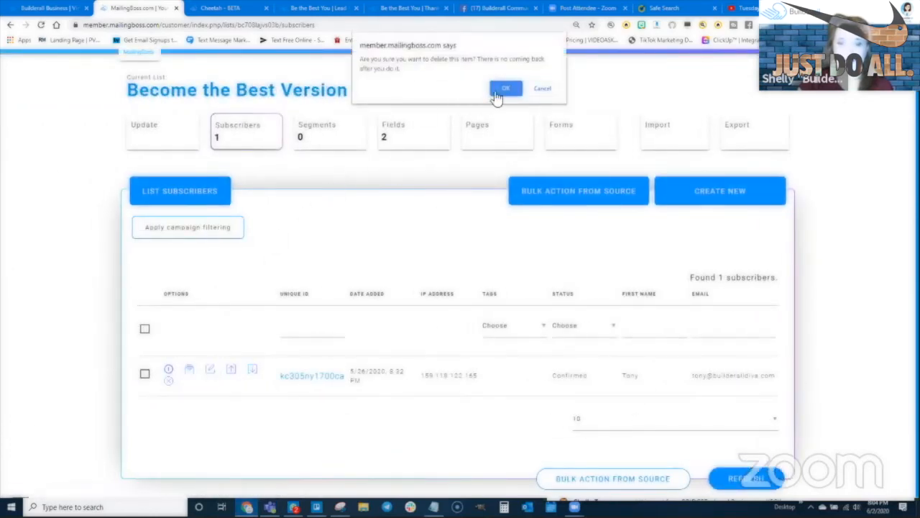
left_click(504, 89)
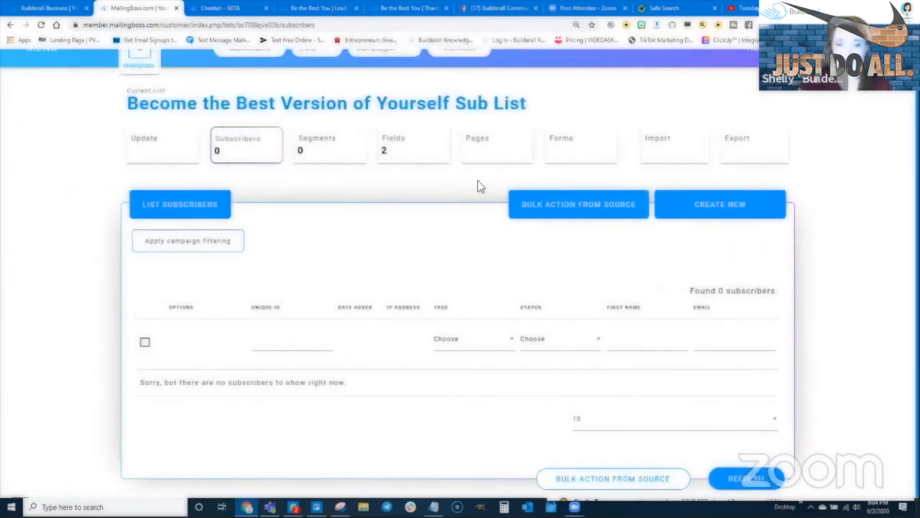
scroll(317, 119, "up", 1)
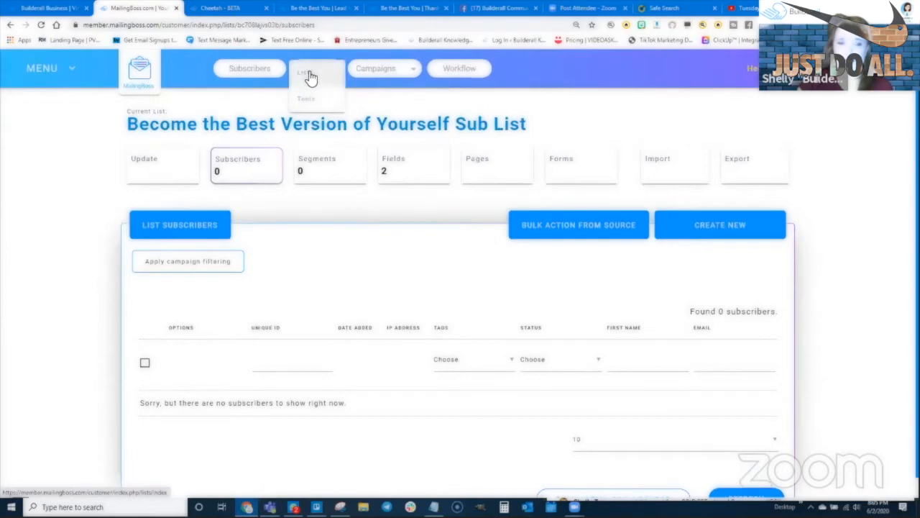
- Delete the only subscriber from the Being your Best You Ebook list
left_click(309, 75)
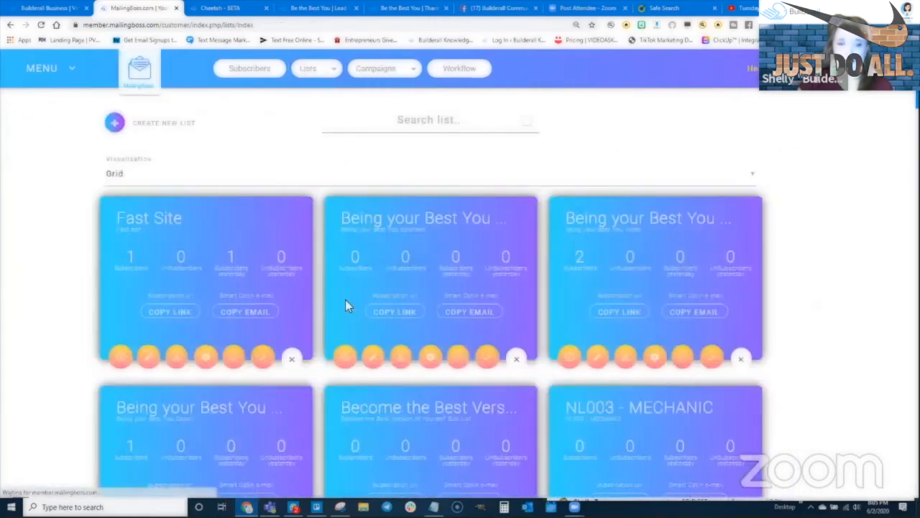
scroll(212, 377, "down", 1)
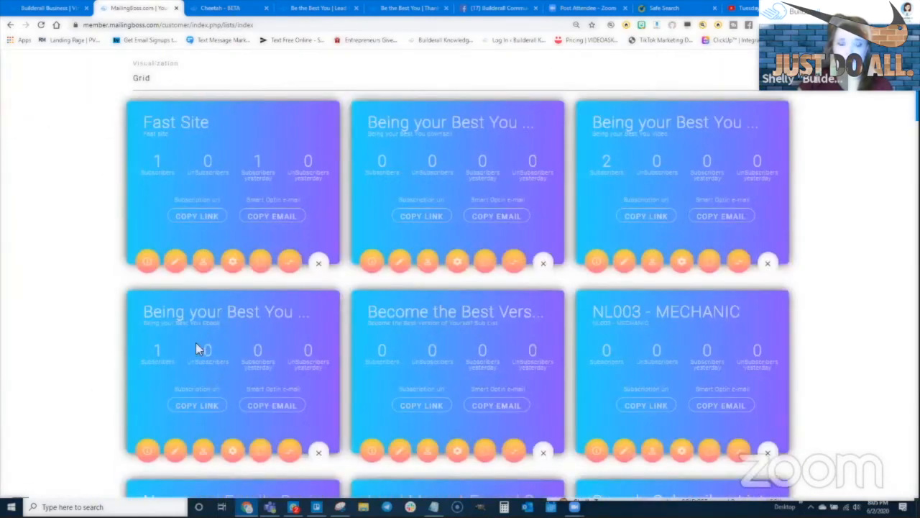
scroll(196, 342, "down", 1)
left_click(204, 354)
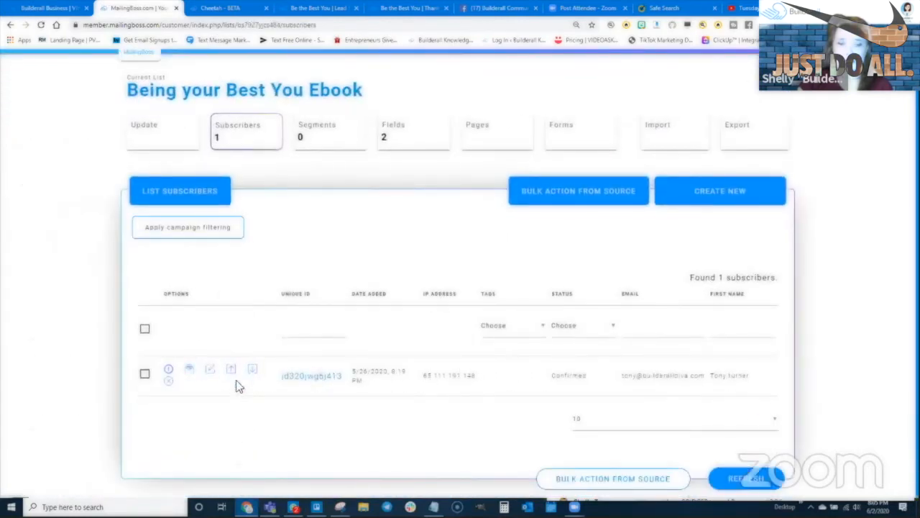
left_click(168, 380)
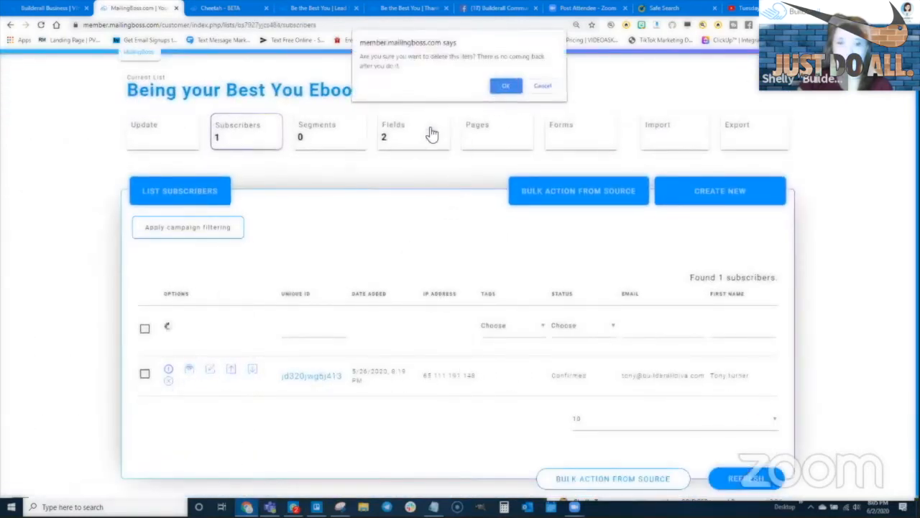
key("Return")
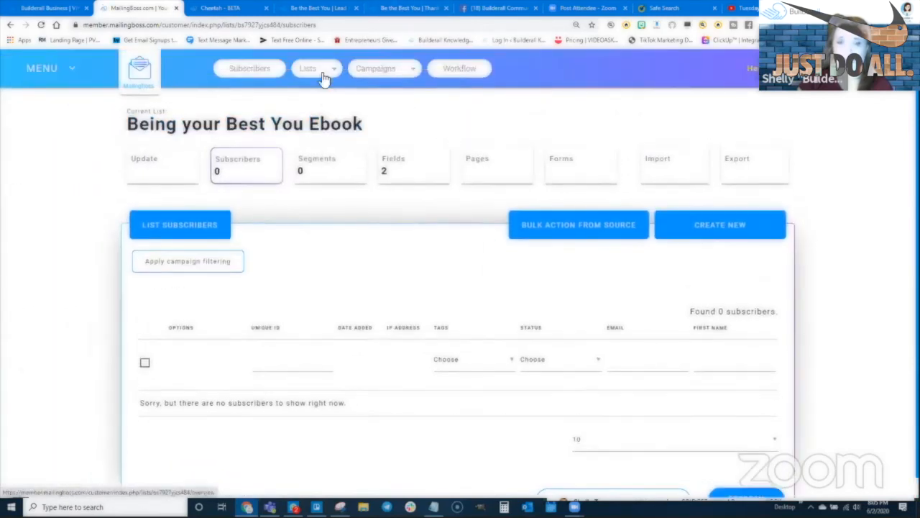
- Delete both test subscribers from the Being your Best You Video list
left_click(309, 70)
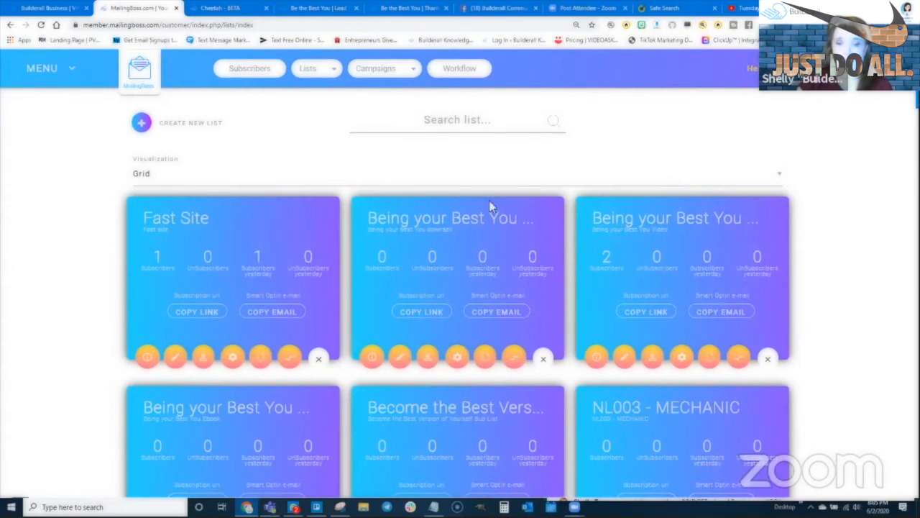
left_click(667, 345)
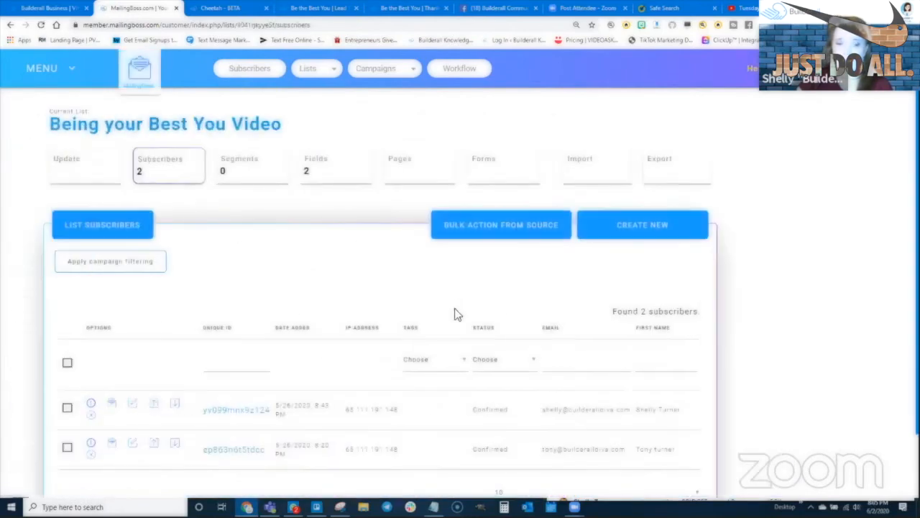
scroll(456, 304, "down", 1)
left_click(169, 343)
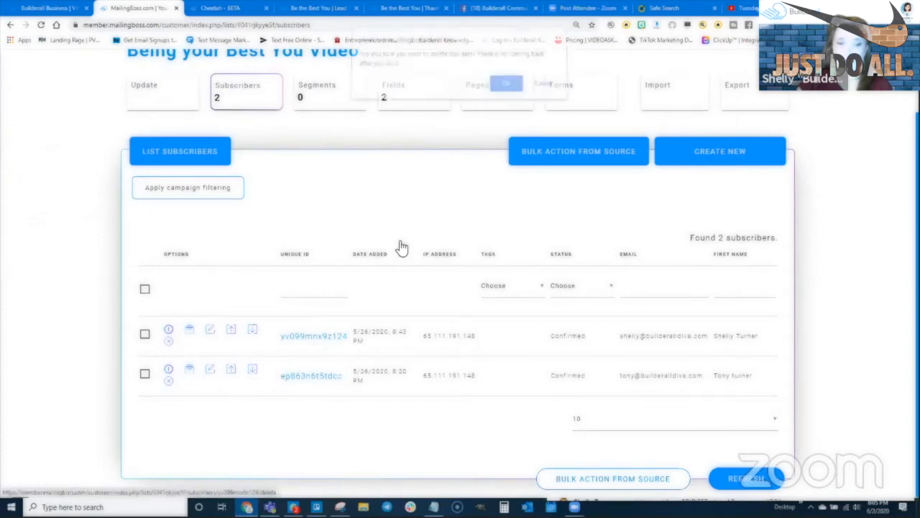
left_click(506, 90)
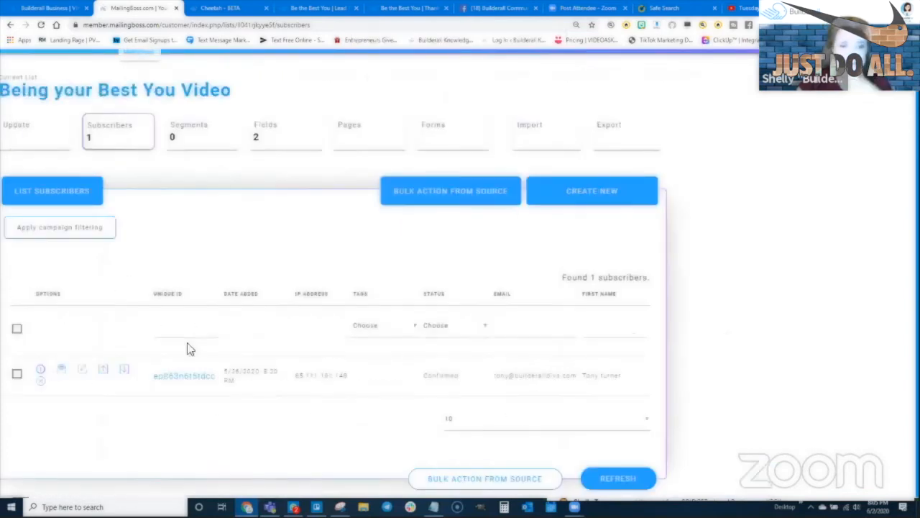
left_click(168, 381)
left_click(500, 91)
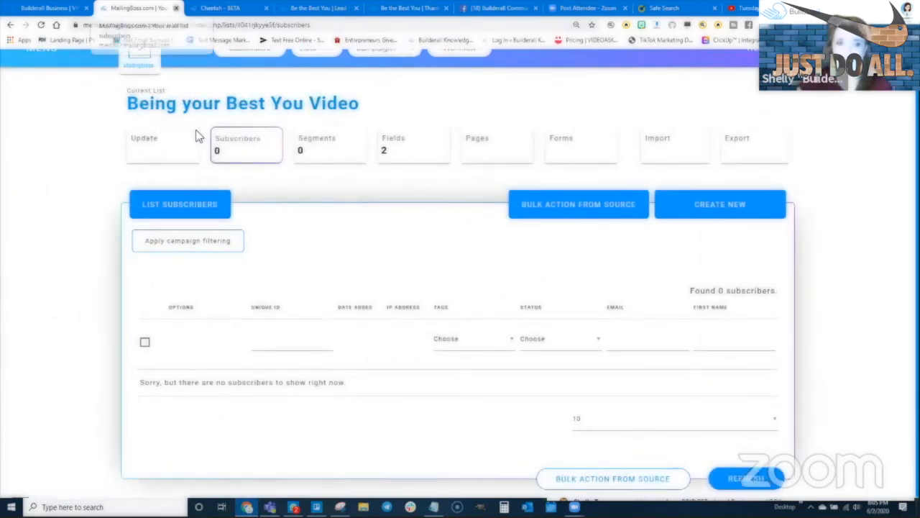
- Close MailingBoss and return to the Cheetah site members and the live Lead Magnet Page
left_click(176, 8)
left_click(147, 8)
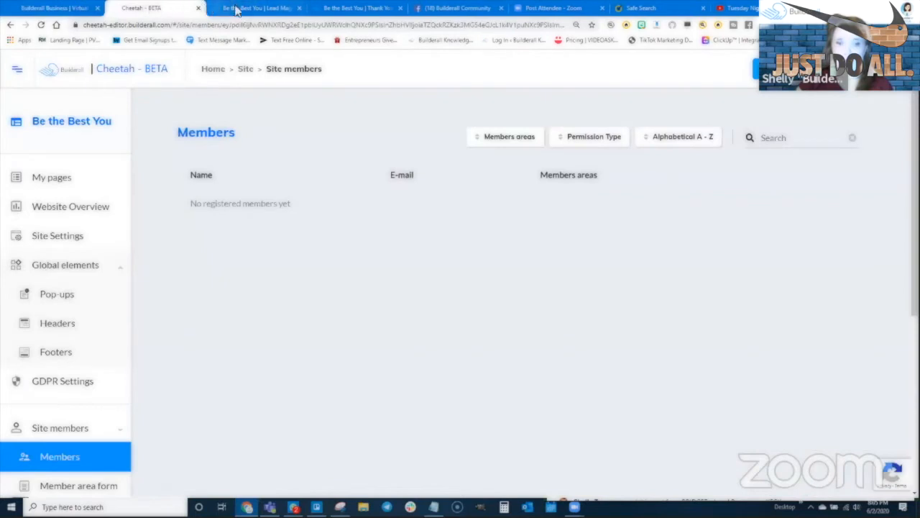
left_click(237, 8)
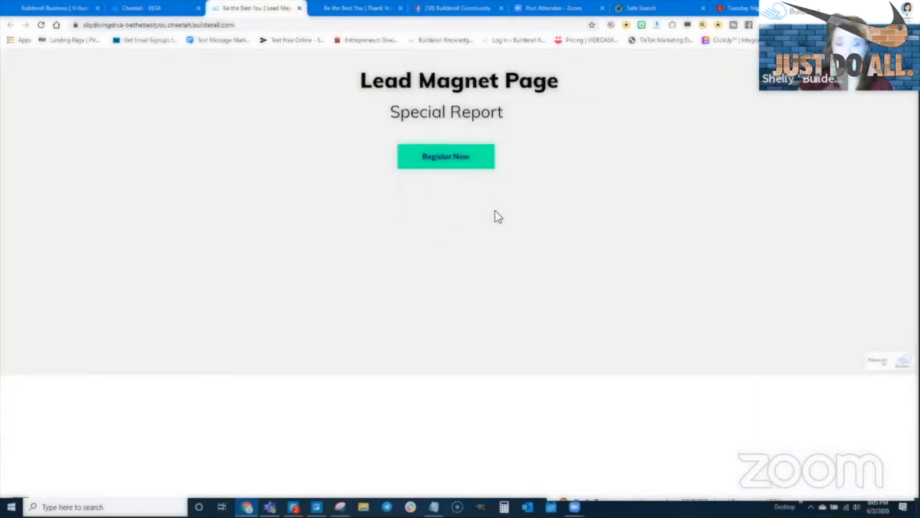
- Reload the Lead Magnet Page and fill the registration form with a test name, e-mail and password
left_click(40, 26)
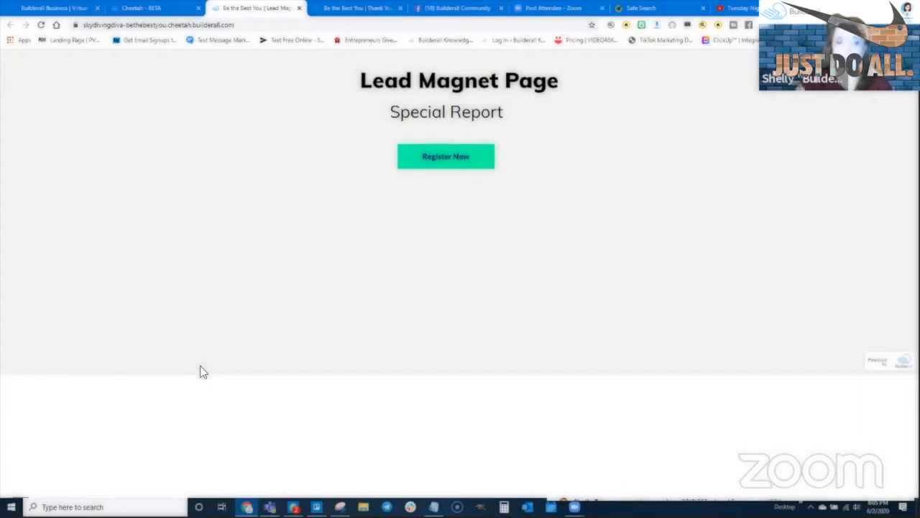
left_click(442, 159)
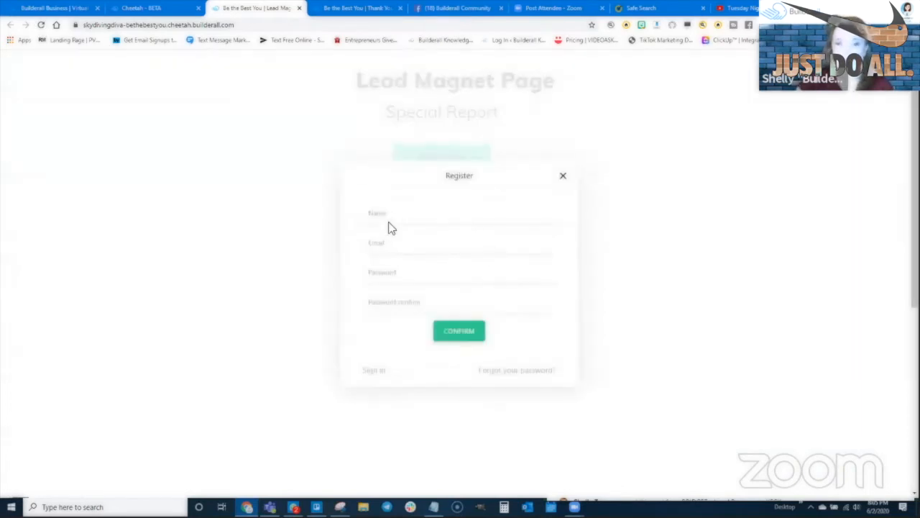
left_click(391, 216)
type("Shelly")
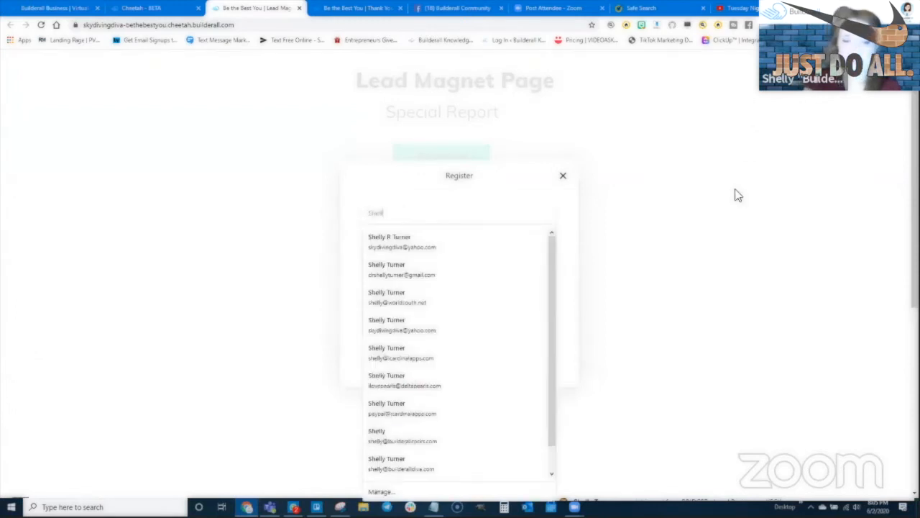
key("Tab")
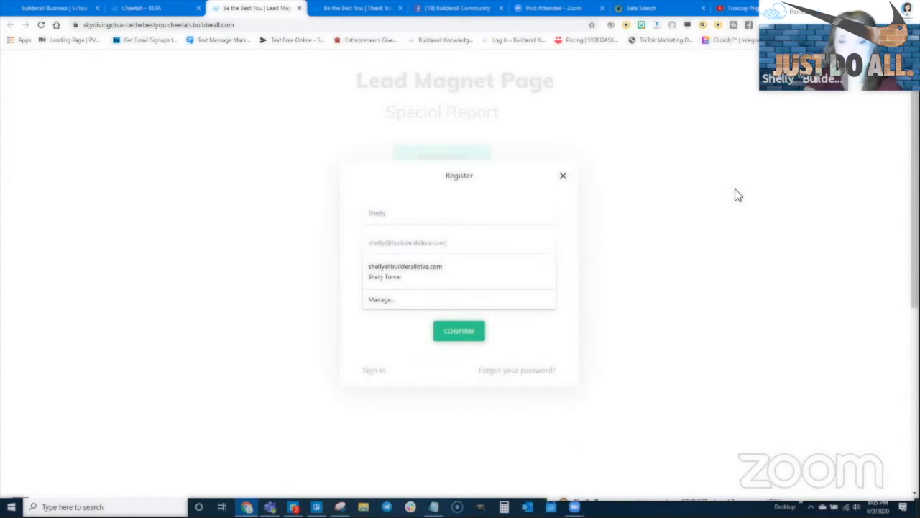
key("Tab")
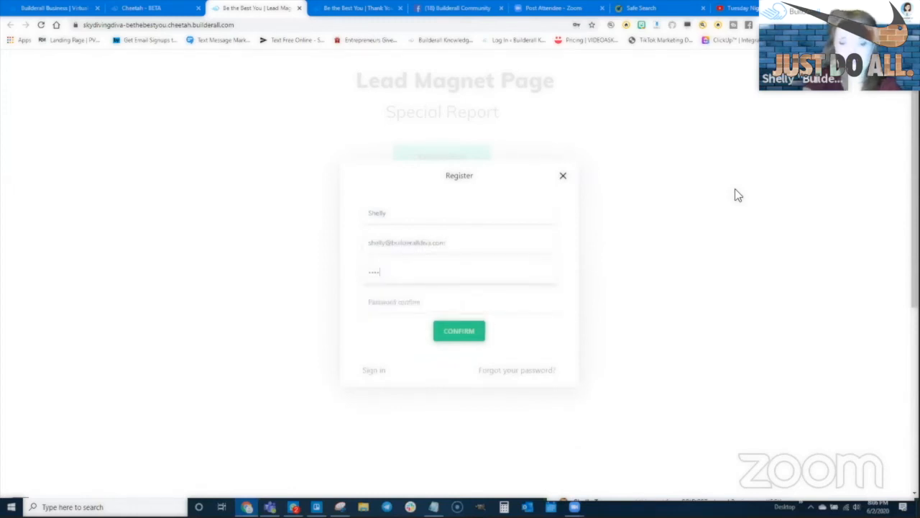
key("BackSpace")
key("BackSpace")
key("BackSpace")
key("BackSpace")
type("•")
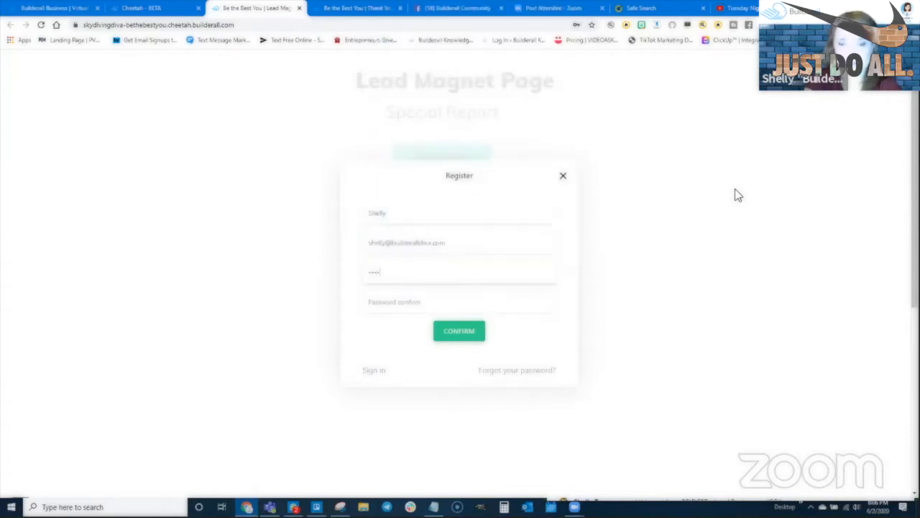
type("•••••••••••")
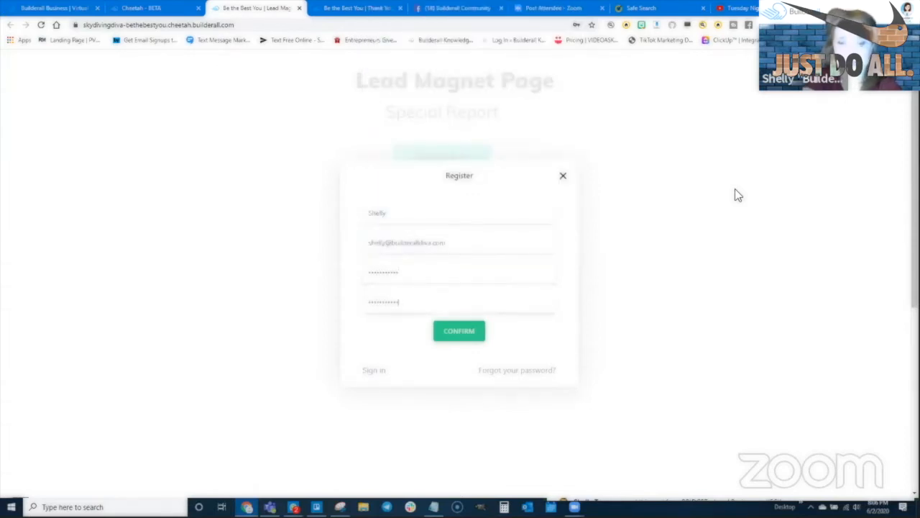
- Confirm the registration, dismiss the save-password prompt and reach the $0.05 2nd Page checkout
left_click(460, 333)
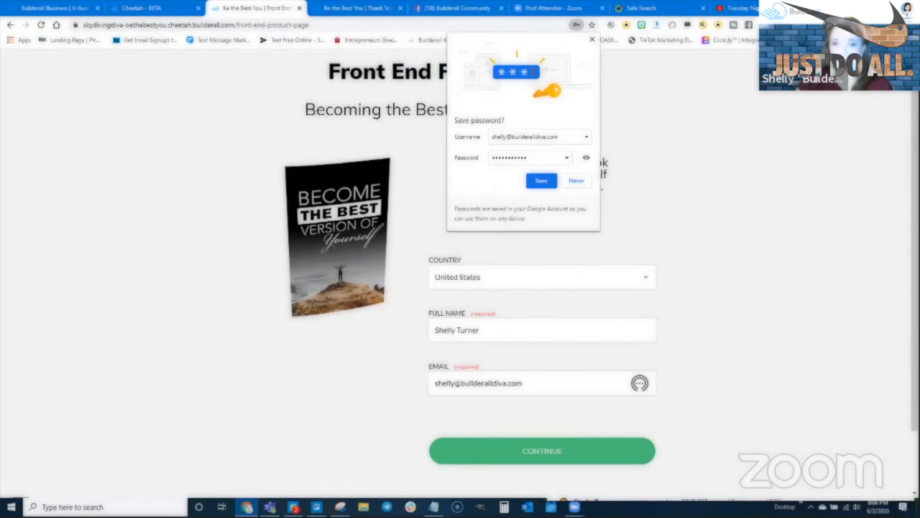
left_click(720, 177)
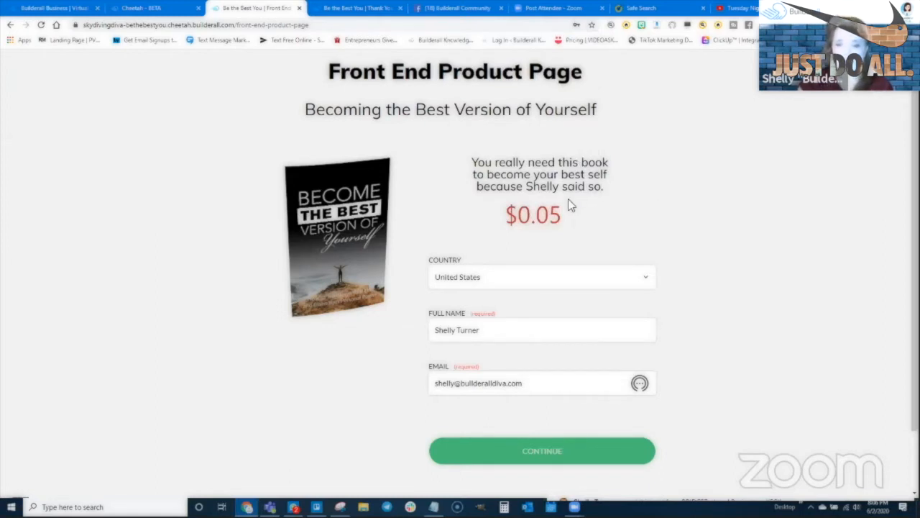
scroll(501, 327, "down", 1)
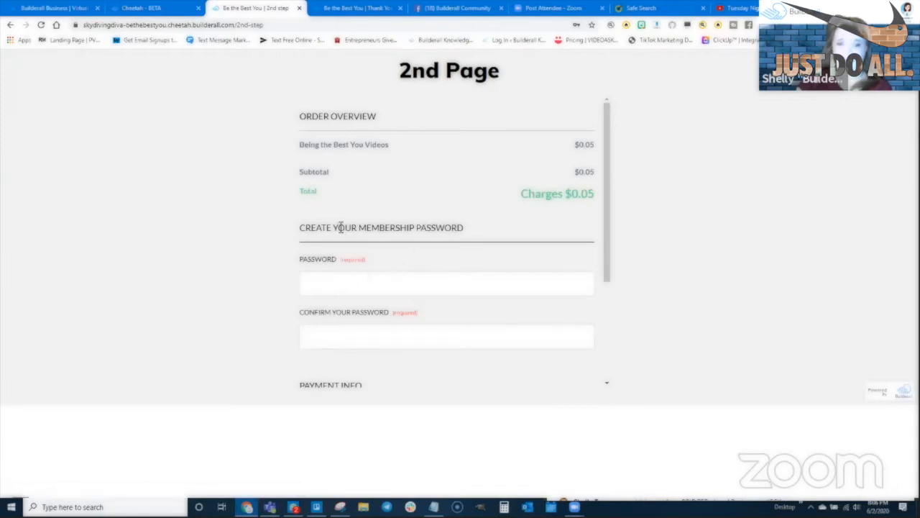
- Enter and confirm the membership password, then choose PayPal to pay the $0.05
left_click(345, 281)
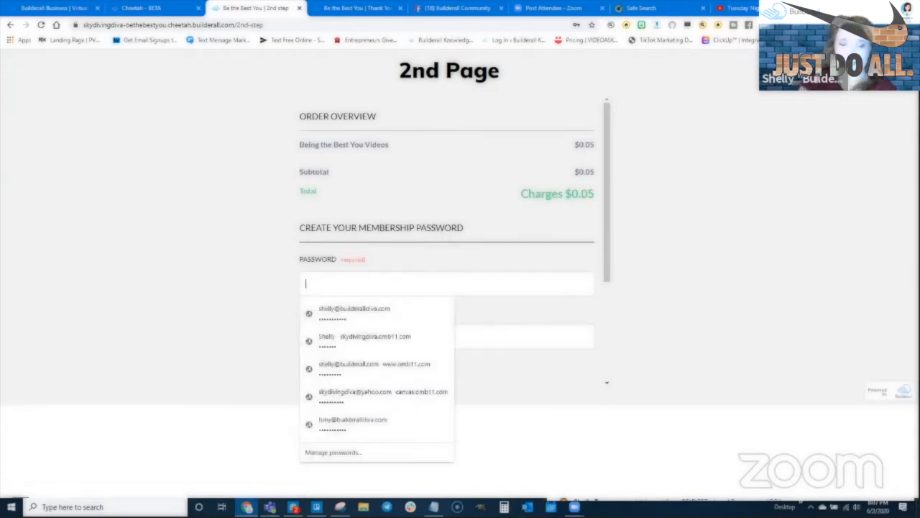
type("s")
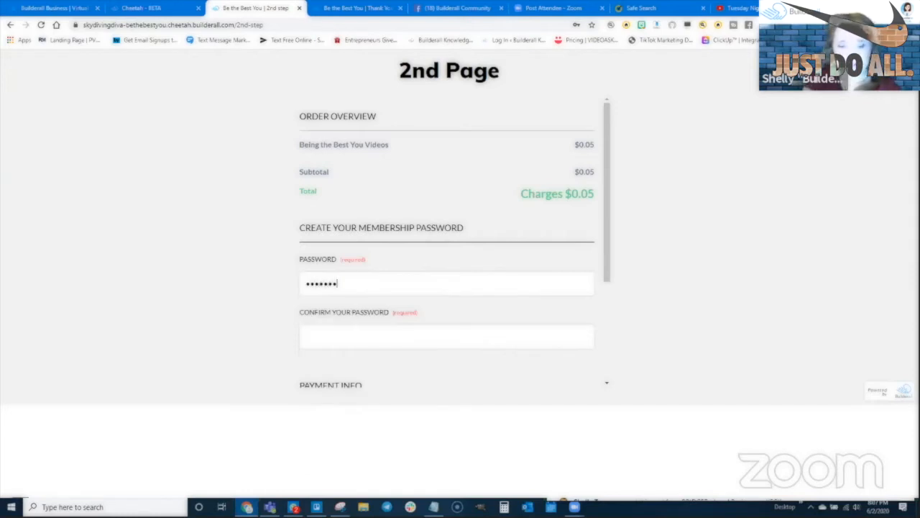
left_click(517, 343)
type("s••••••••••")
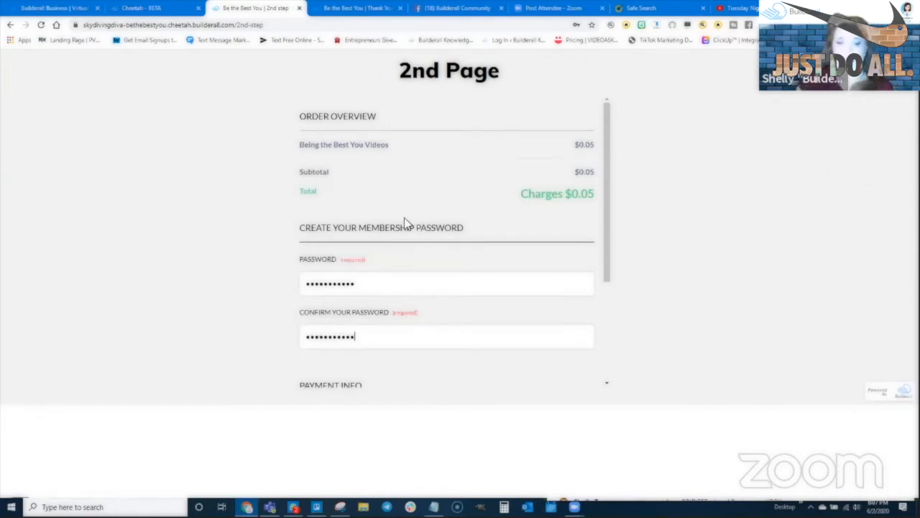
scroll(460, 201, "down", 2)
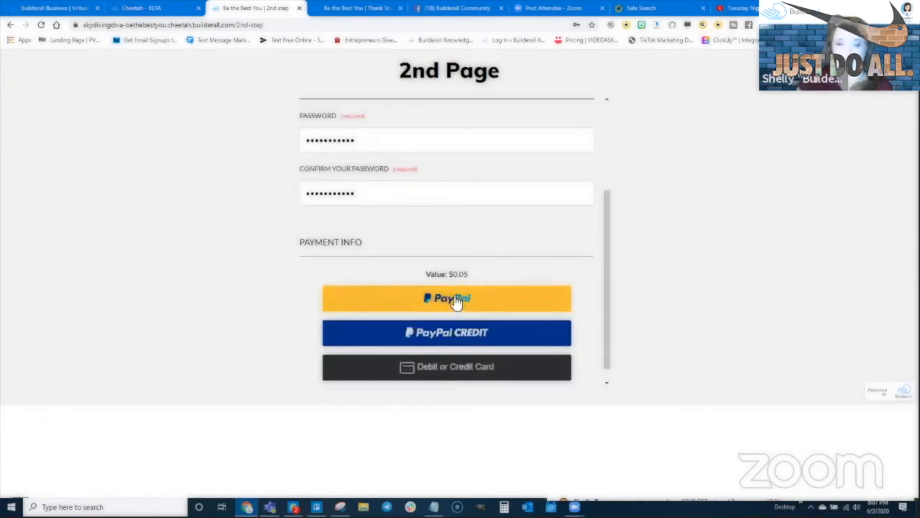
left_click(456, 302)
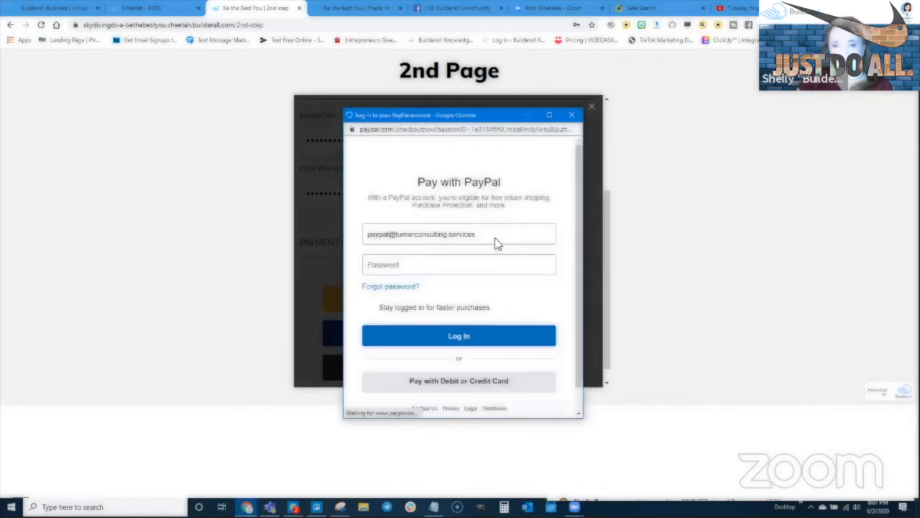
- Log in to PayPal with a saved account and pay the $0.05 order
left_click(417, 234)
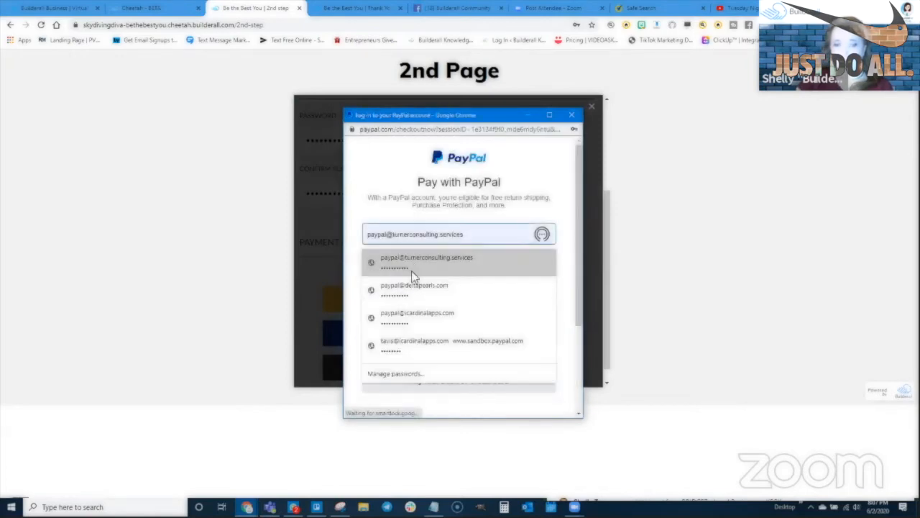
left_click(416, 257)
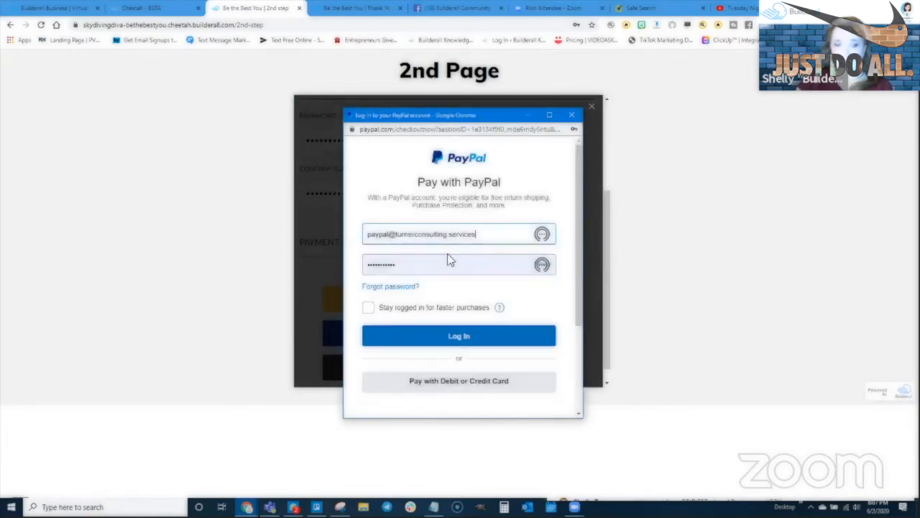
left_click(429, 233)
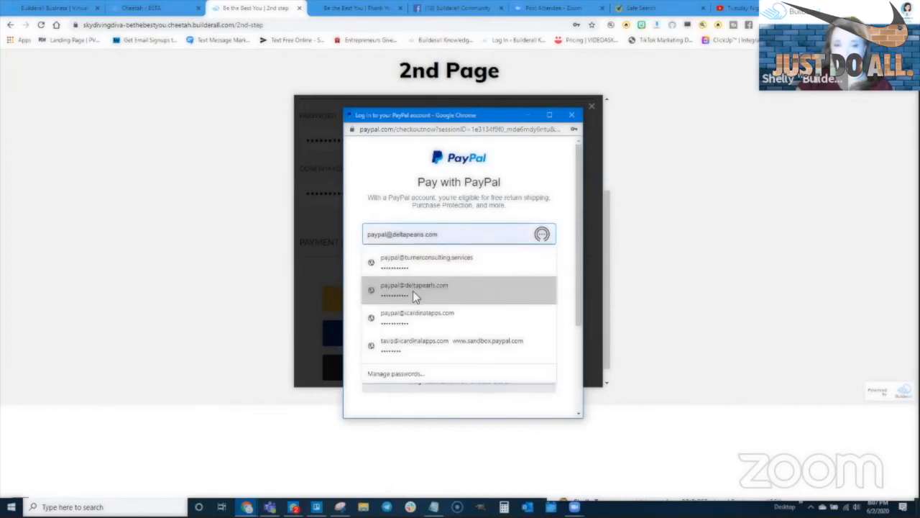
left_click(413, 309)
left_click(463, 339)
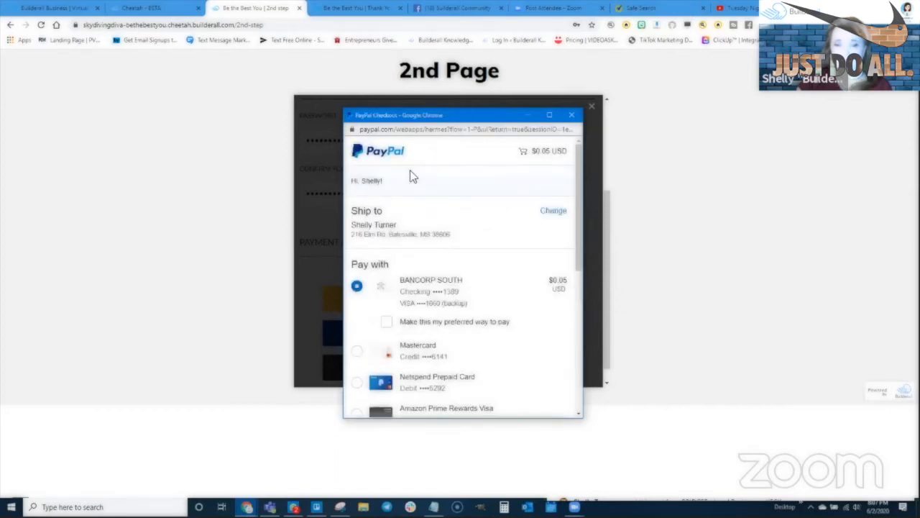
scroll(426, 252, "down", 2)
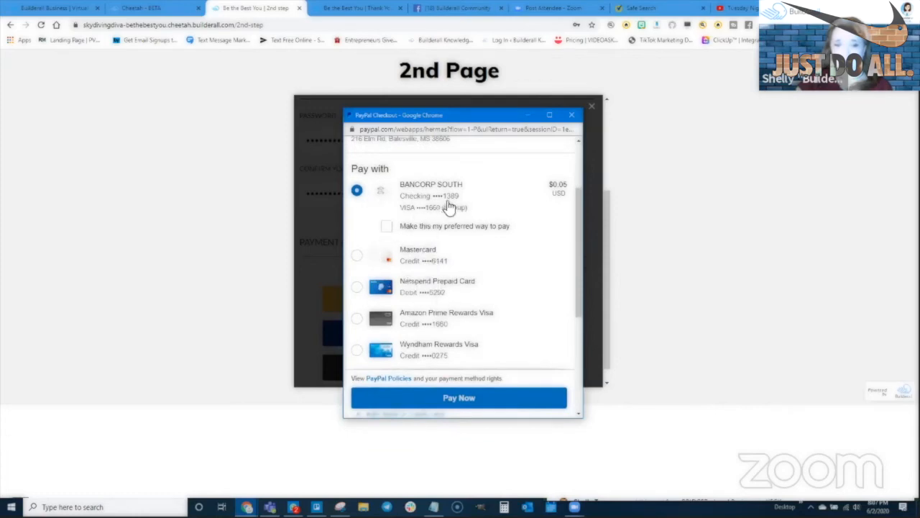
scroll(468, 403, "down", 2)
scroll(465, 389, "down", 2)
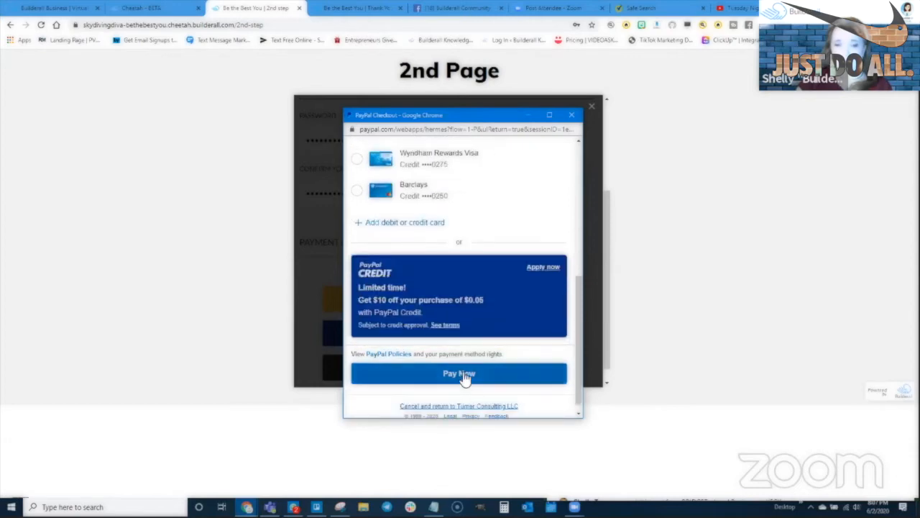
left_click(463, 375)
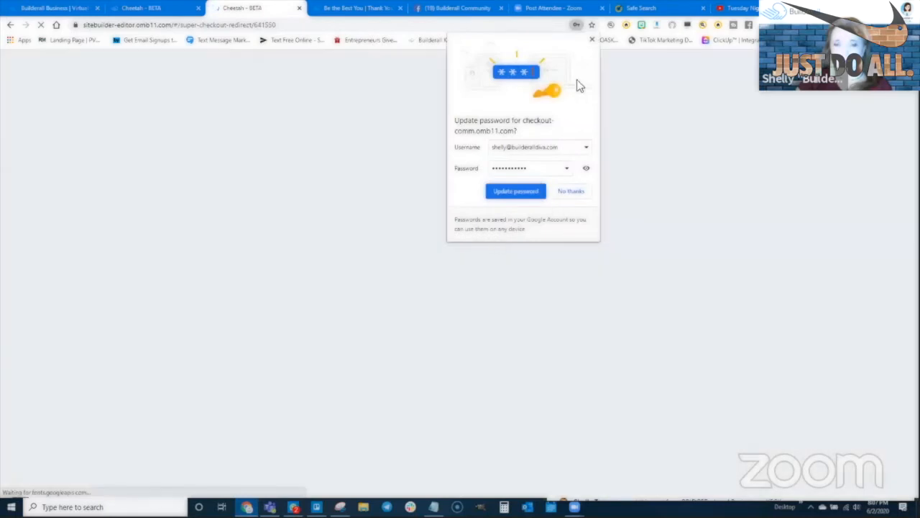
- Decline the upsell, buy the $0.05 downsell resources and continue its checkout with the filled details
left_click(592, 41)
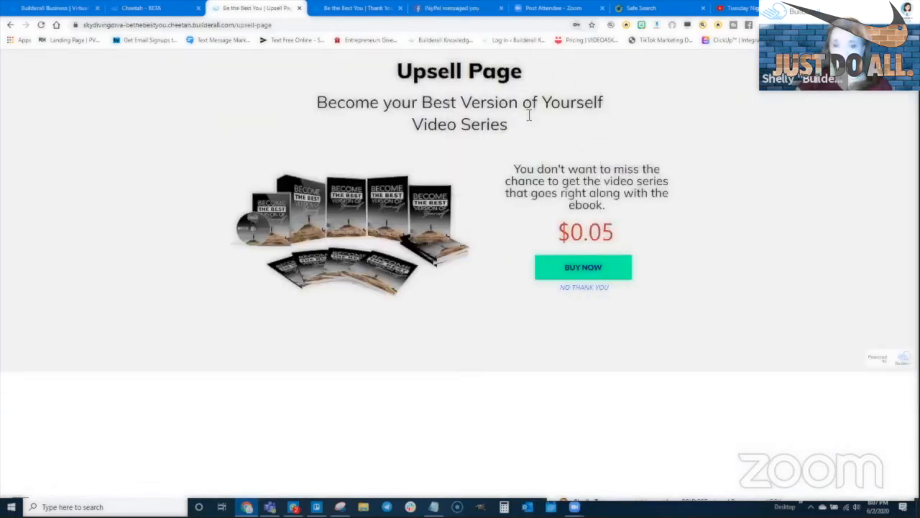
left_click(582, 288)
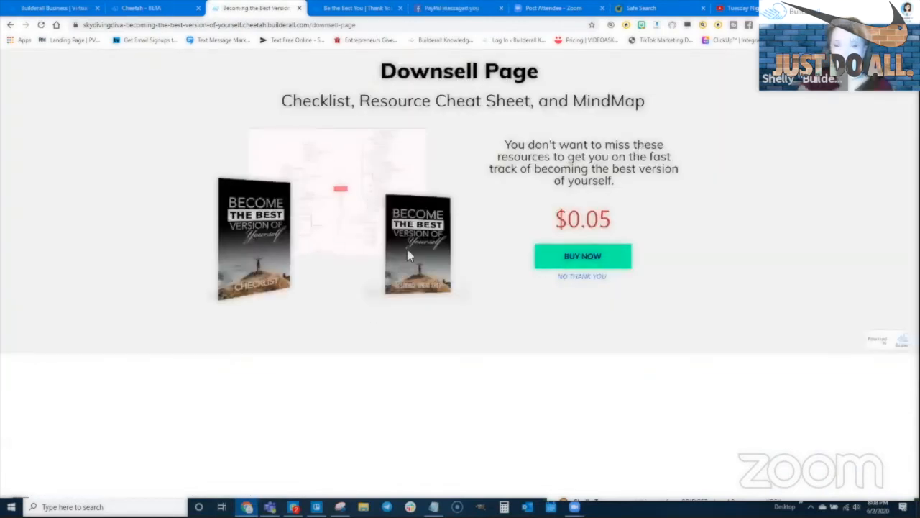
left_click(583, 261)
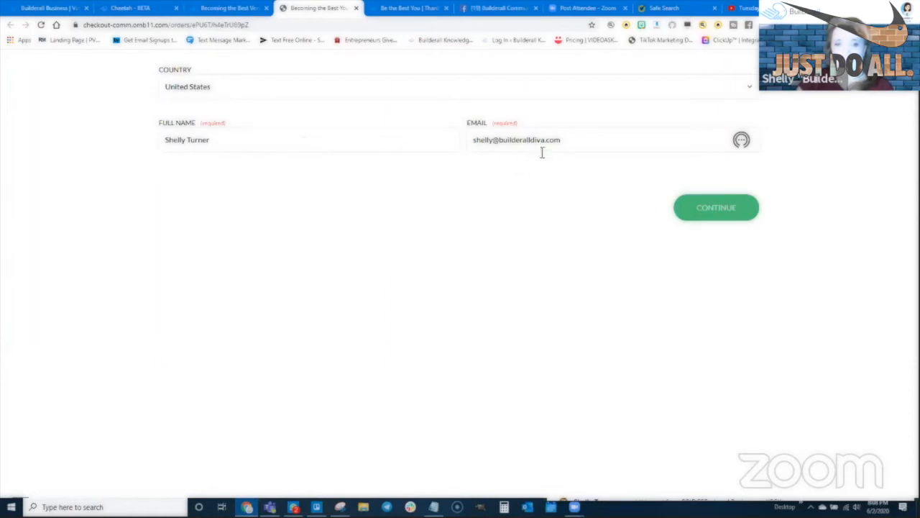
left_click(717, 215)
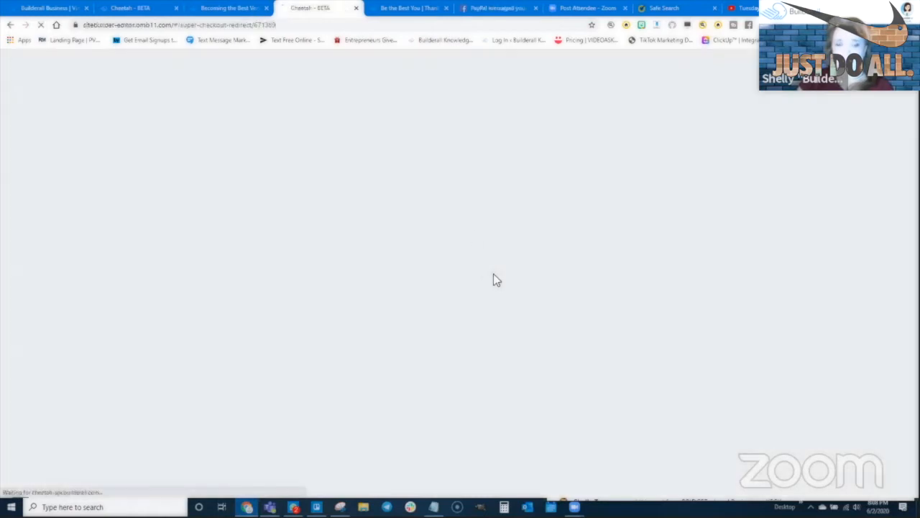
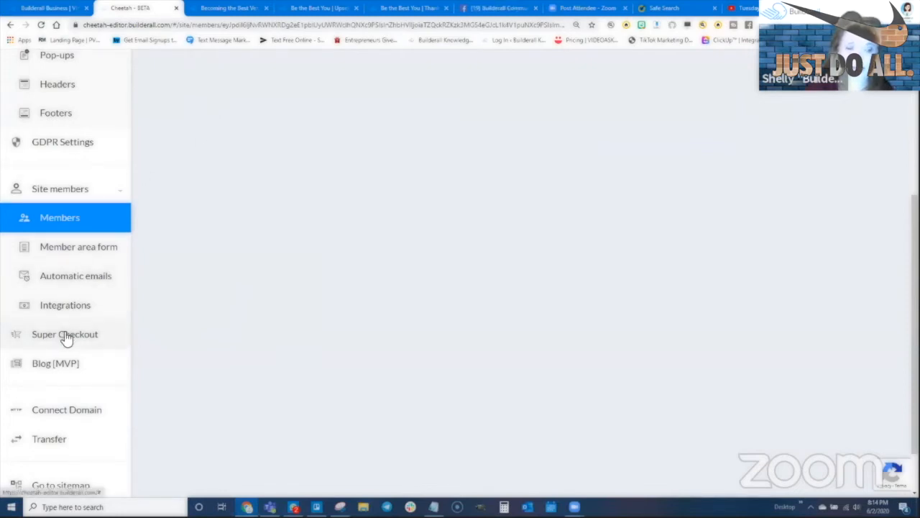
- Scroll to the top of the Be the Best You Members table, which reads 'No registered members yet'
scroll(66, 339, "up", 4)
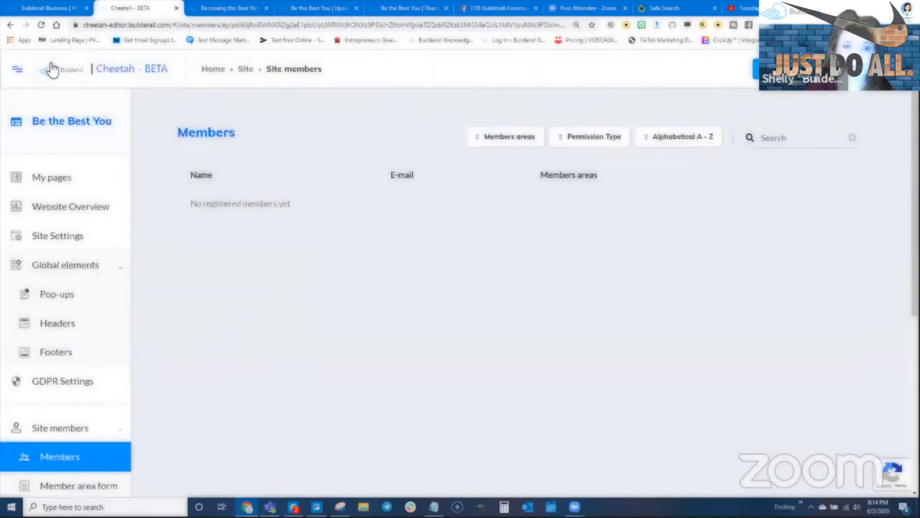
- Reload the Members list and check the new member row with Special Report LOCK and Video Membership LOCK access
left_click(41, 26)
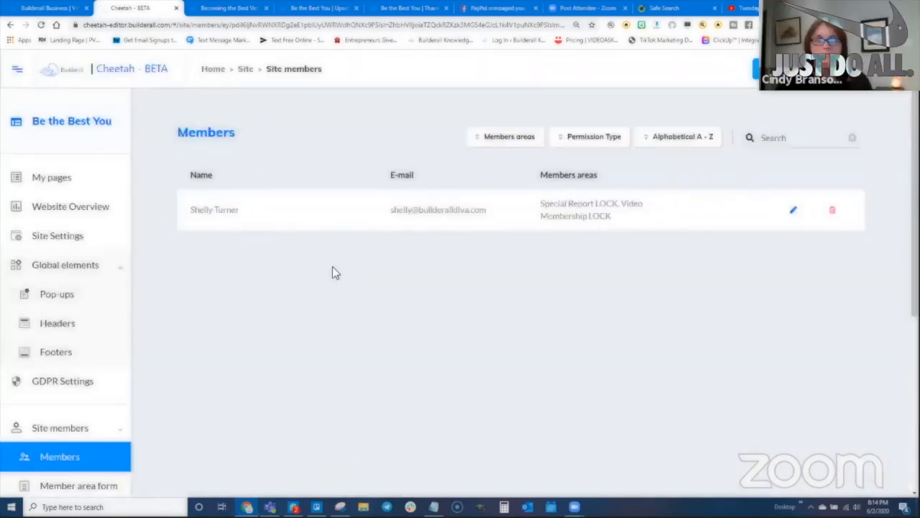
scroll(23, 374, "down", 2)
scroll(410, 269, "up", 2)
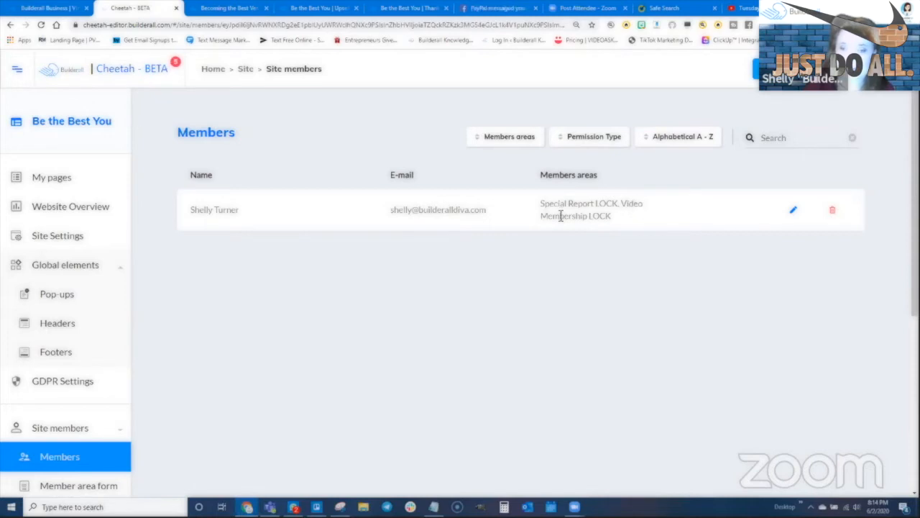
scroll(96, 343, "down", 2)
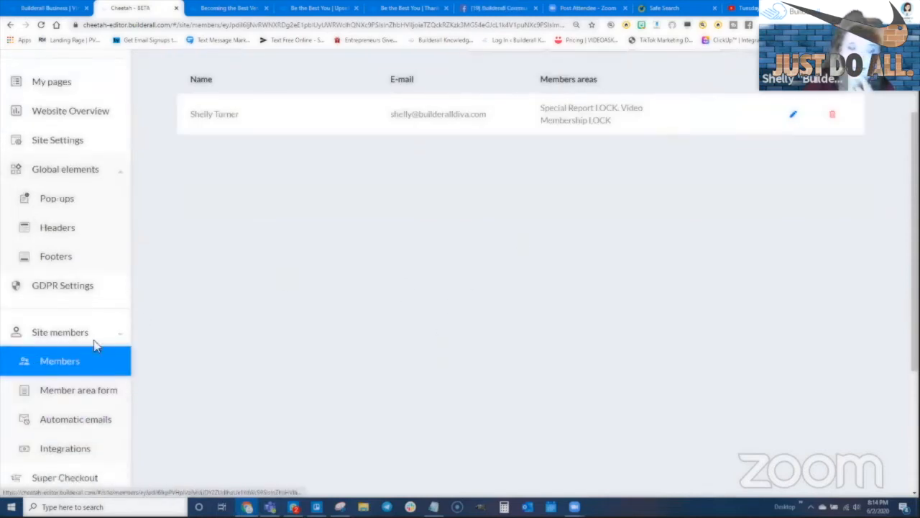
scroll(553, 243, "up", 2)
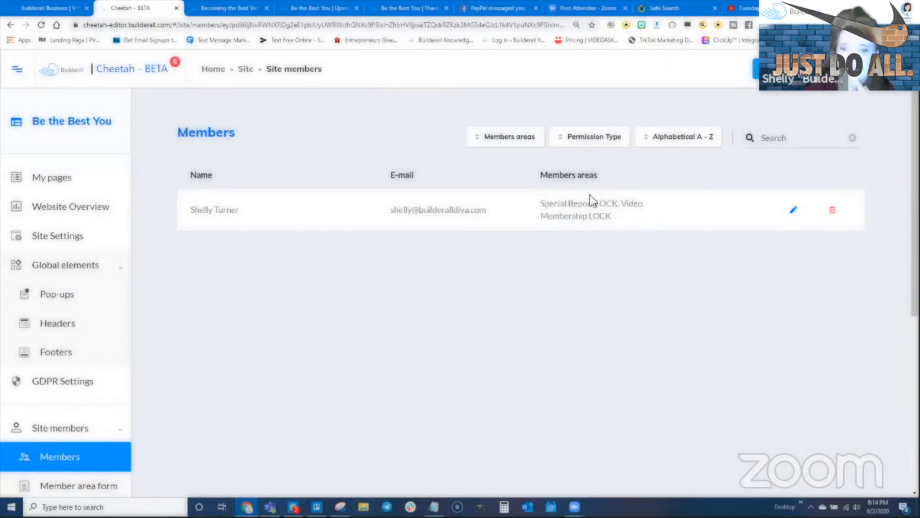
scroll(68, 351, "down", 2)
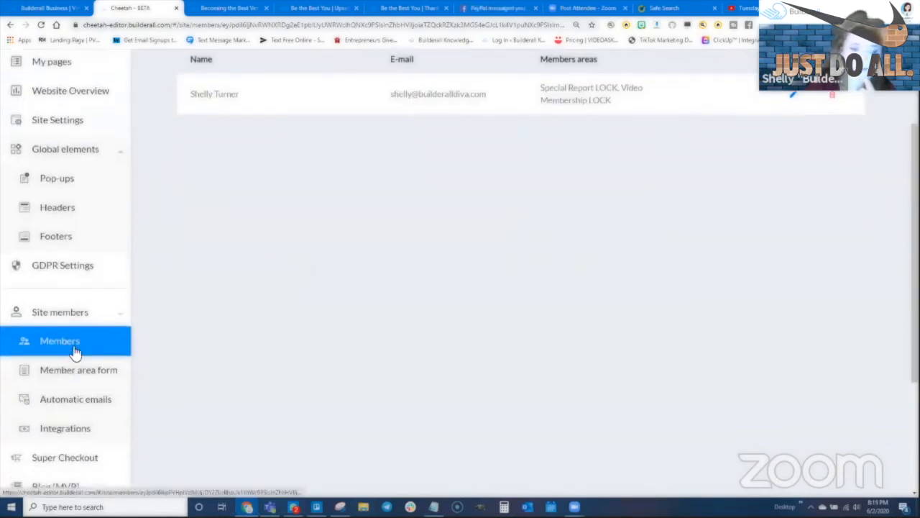
scroll(75, 352, "down", 1)
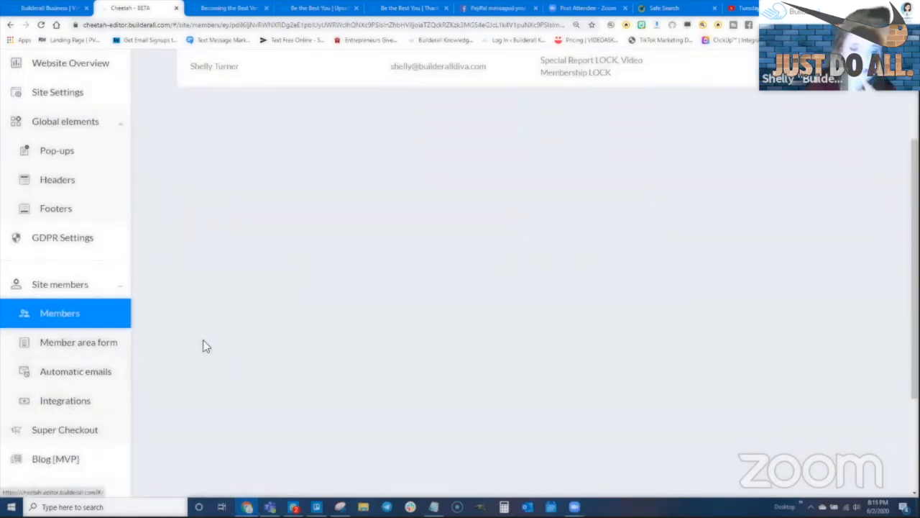
scroll(136, 405, "down", 1)
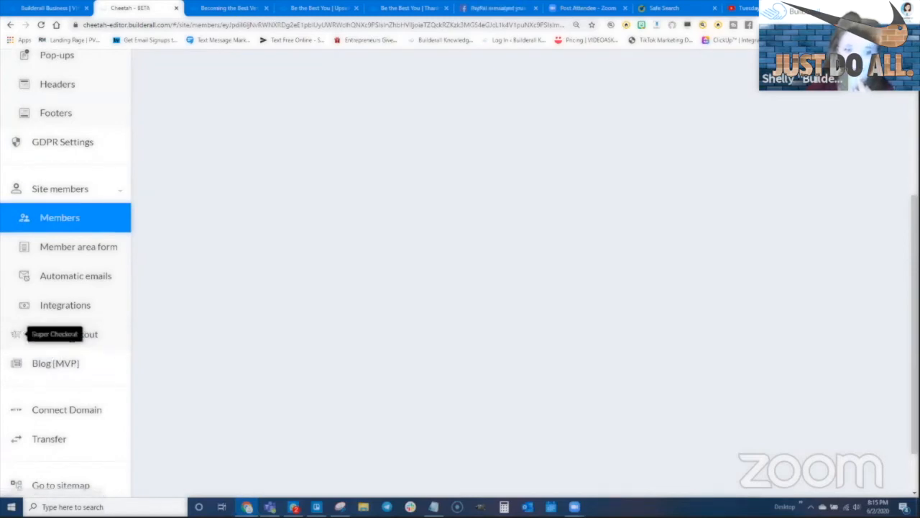
scroll(91, 396, "up", 3)
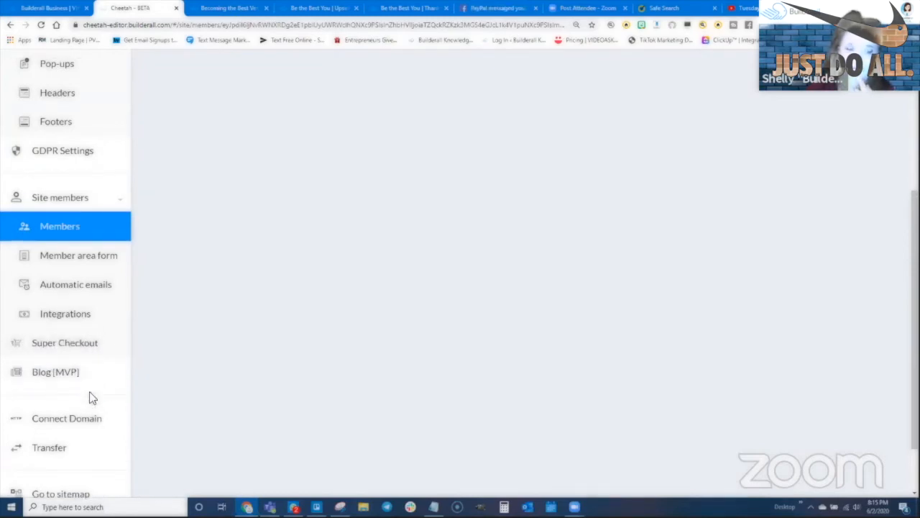
- Go from My pages into Super Checkout's My products list of Downsell, Videos and Ebook
left_click(52, 132)
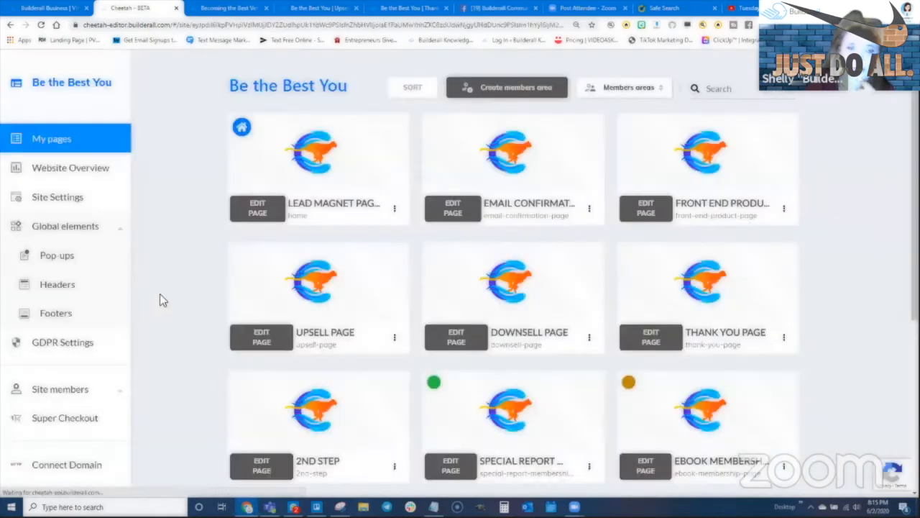
scroll(95, 391, "down", 4)
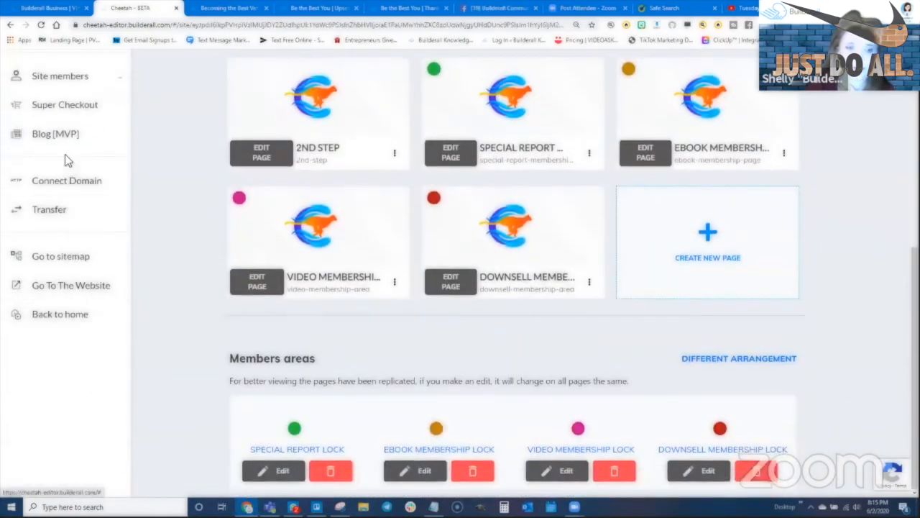
left_click(68, 108)
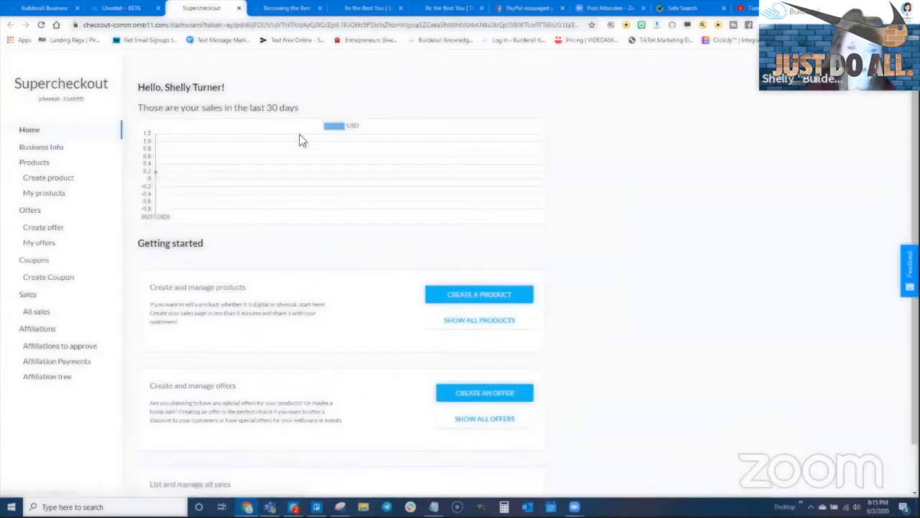
left_click(51, 192)
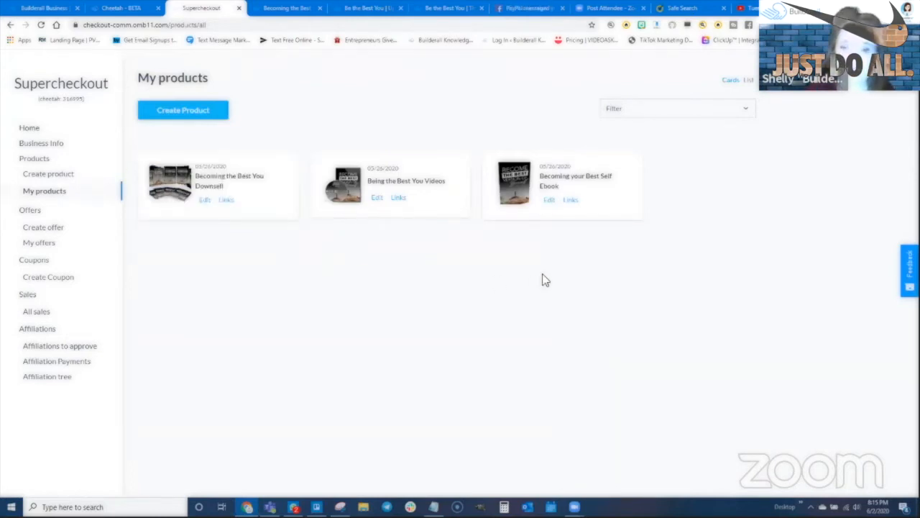
- Review the Becoming your Best Self Ebook's Design footer and page settings, then save them
left_click(550, 201)
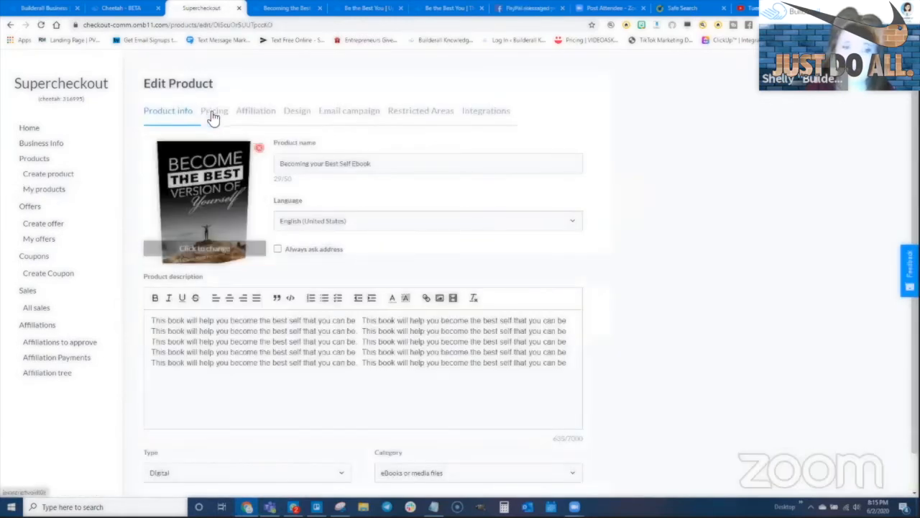
left_click(296, 112)
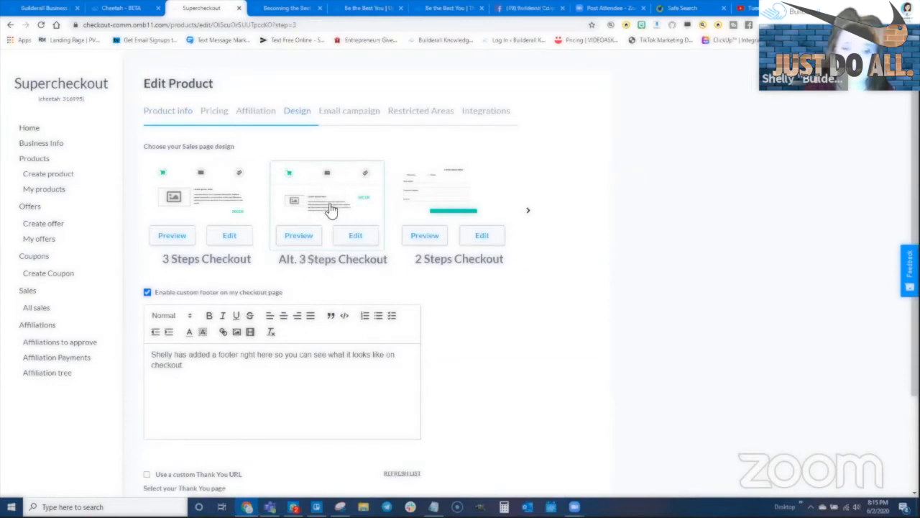
scroll(308, 311, "down", 2)
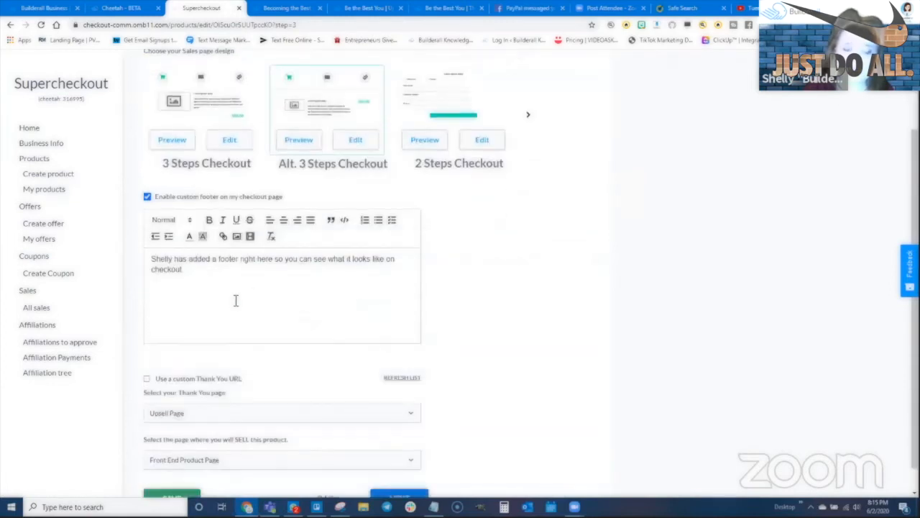
scroll(235, 300, "down", 1)
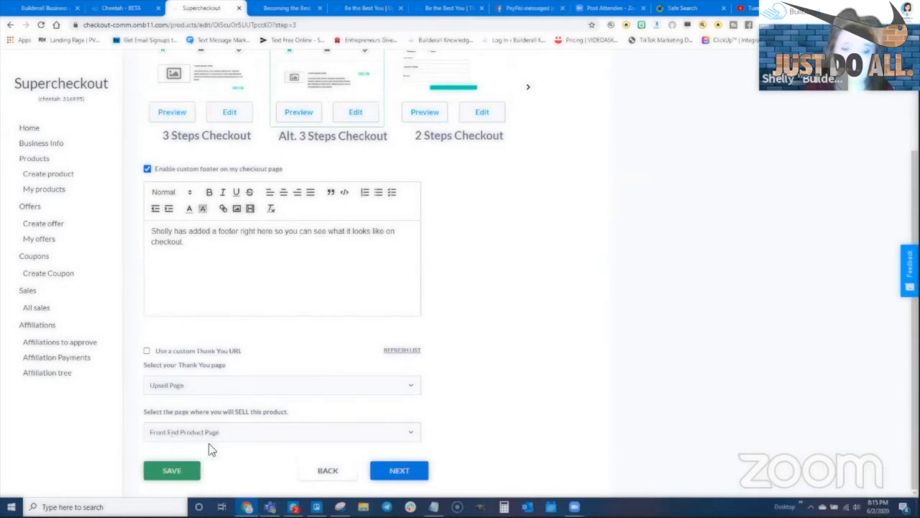
scroll(281, 345, "up", 2)
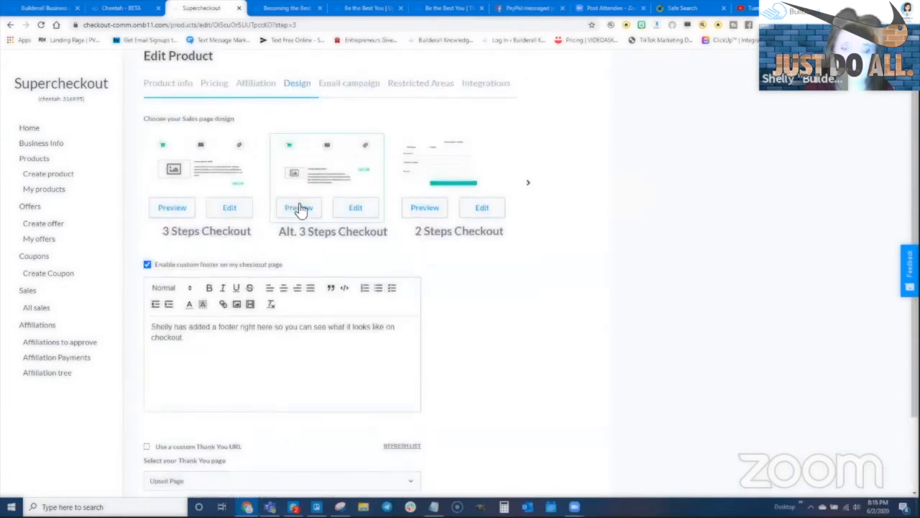
scroll(427, 338, "down", 2)
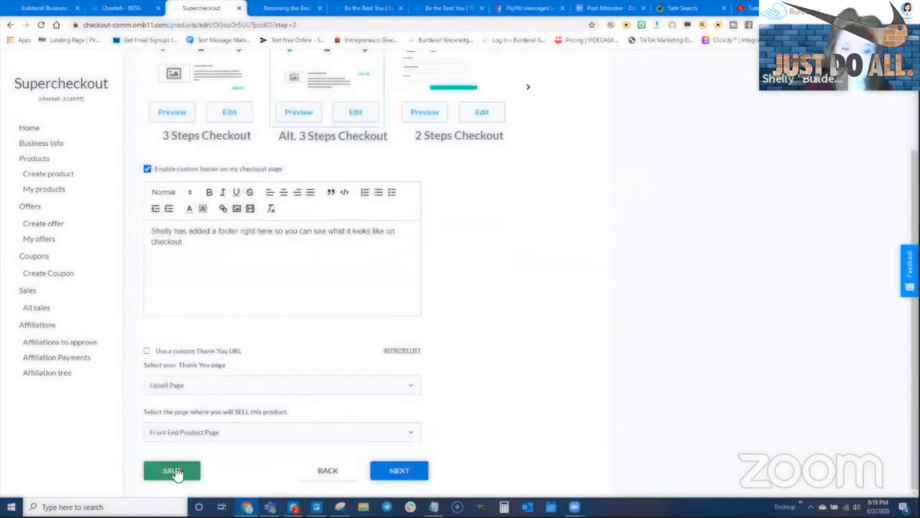
left_click(170, 471)
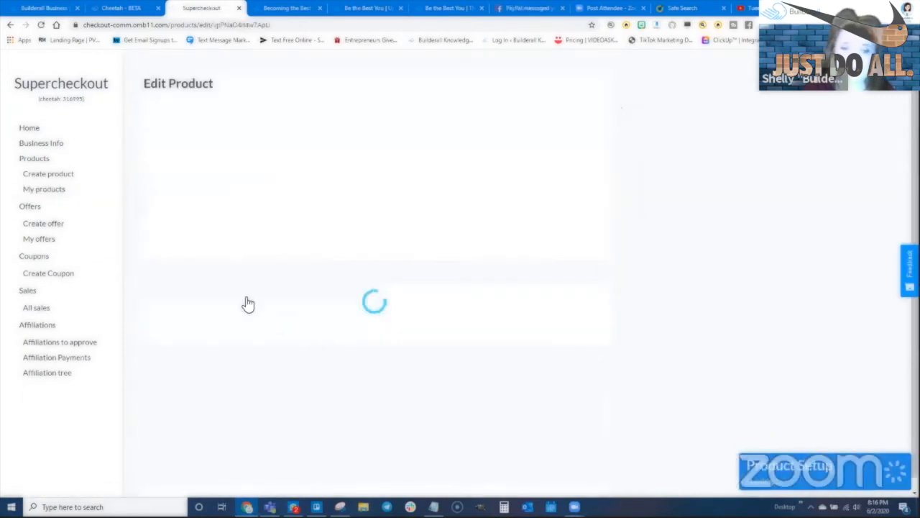
- Give the product the Alt. 3 Steps Checkout design with Thank You Page as thank-you page, and save
left_click(316, 117)
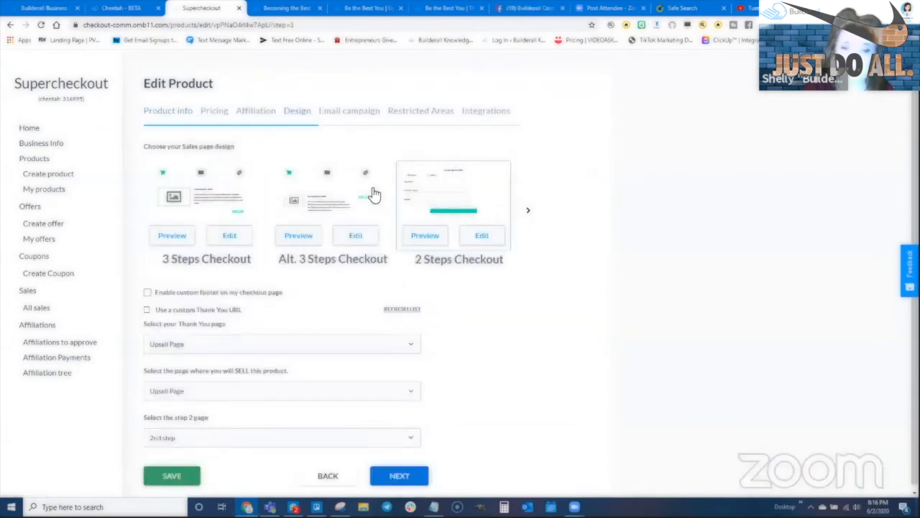
left_click(328, 193)
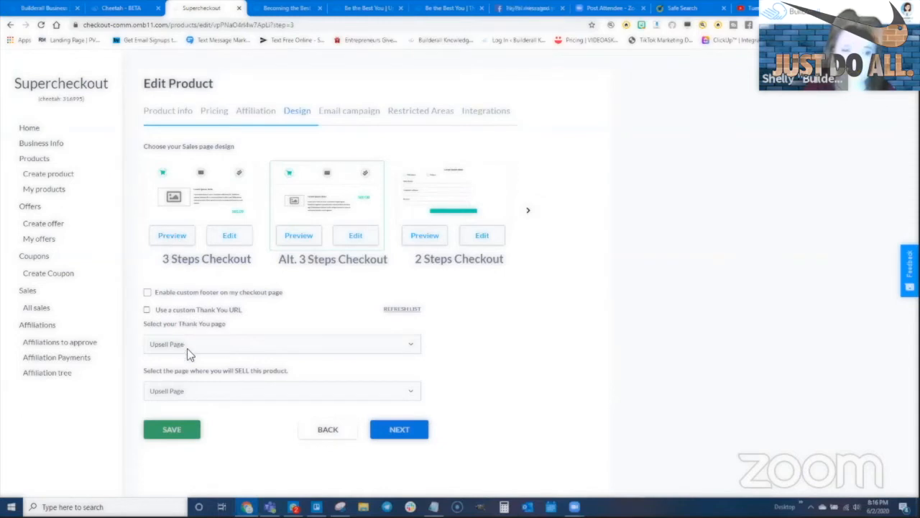
left_click(181, 345)
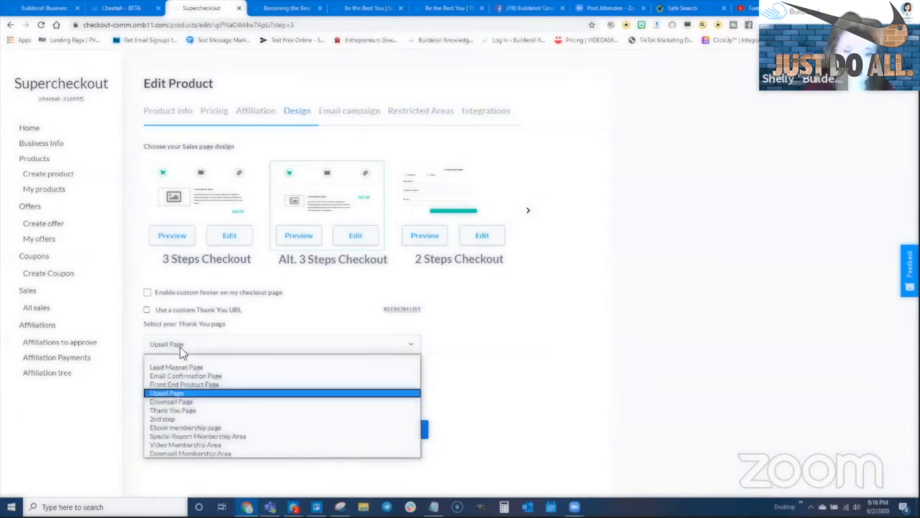
left_click(178, 410)
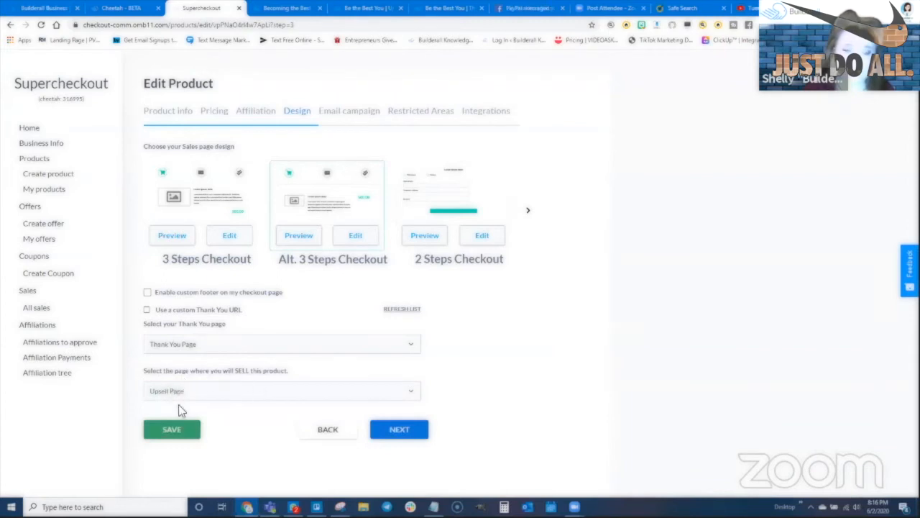
left_click(176, 428)
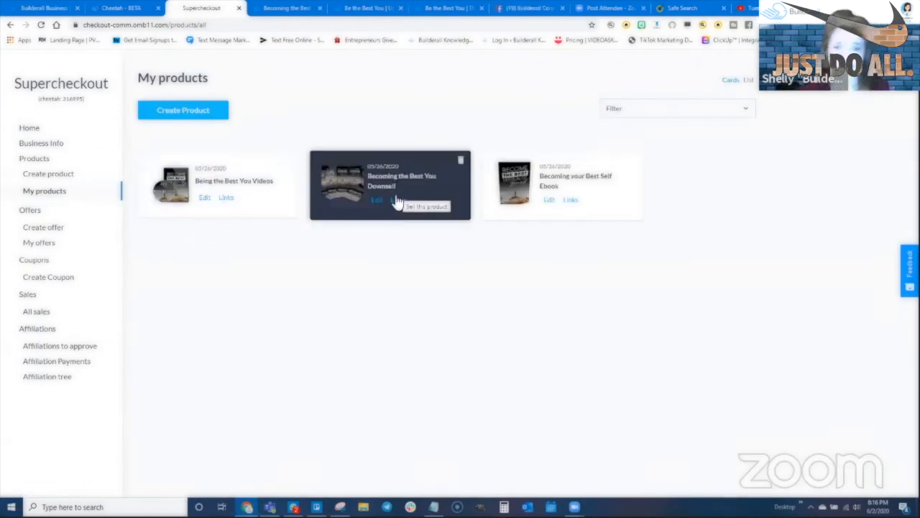
- Switch the next product to the Alt. 3 Steps Checkout design and save it
left_click(376, 202)
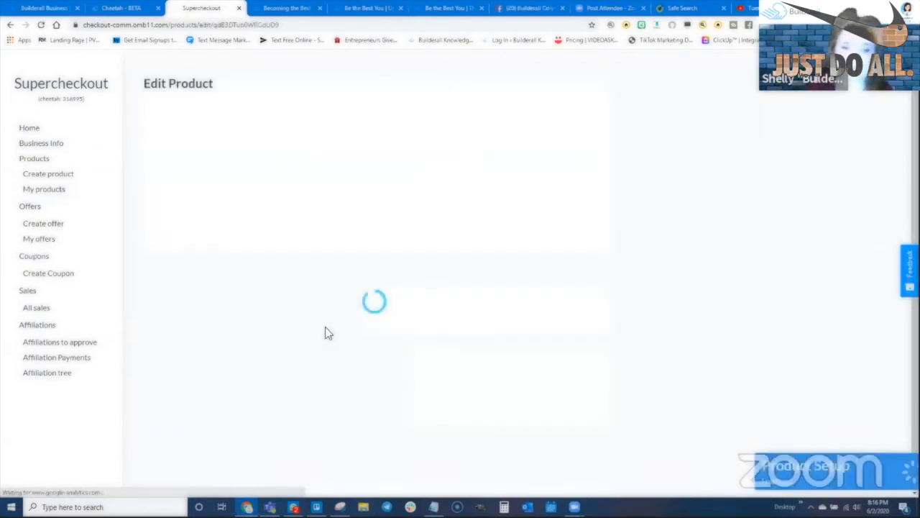
left_click(298, 112)
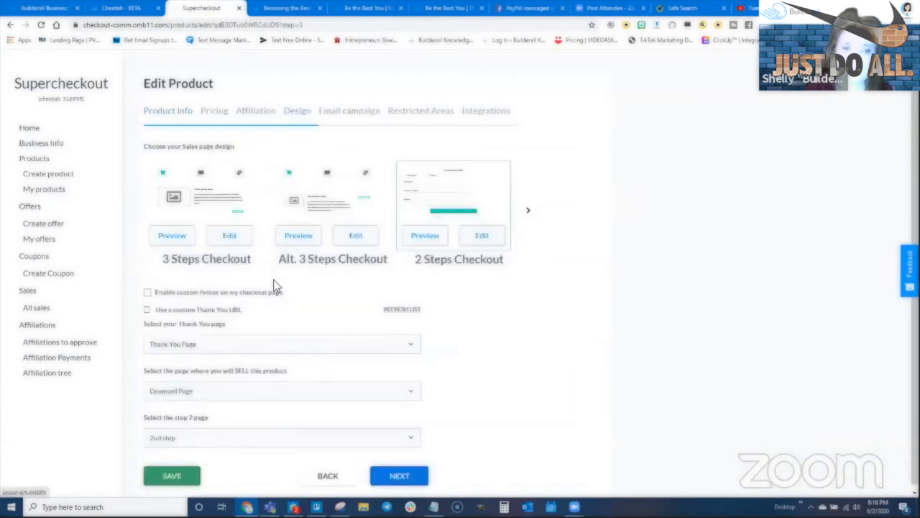
left_click(336, 225)
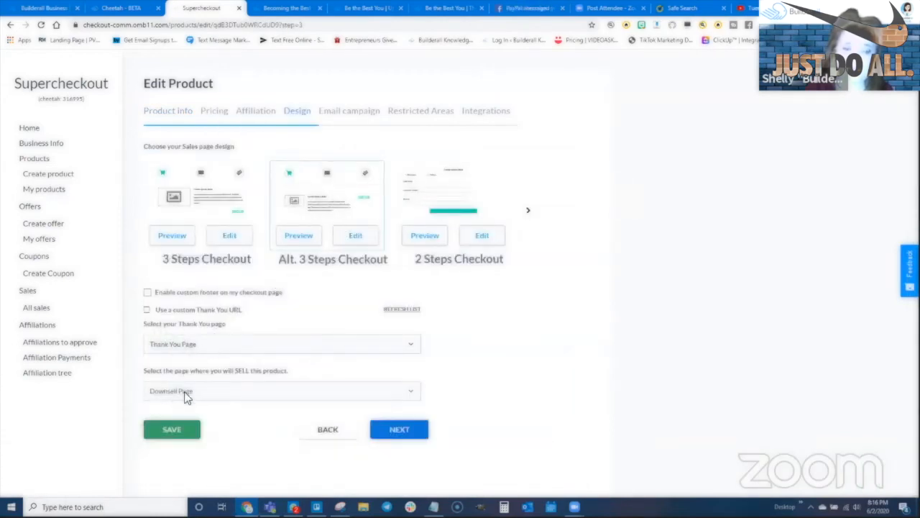
left_click(171, 429)
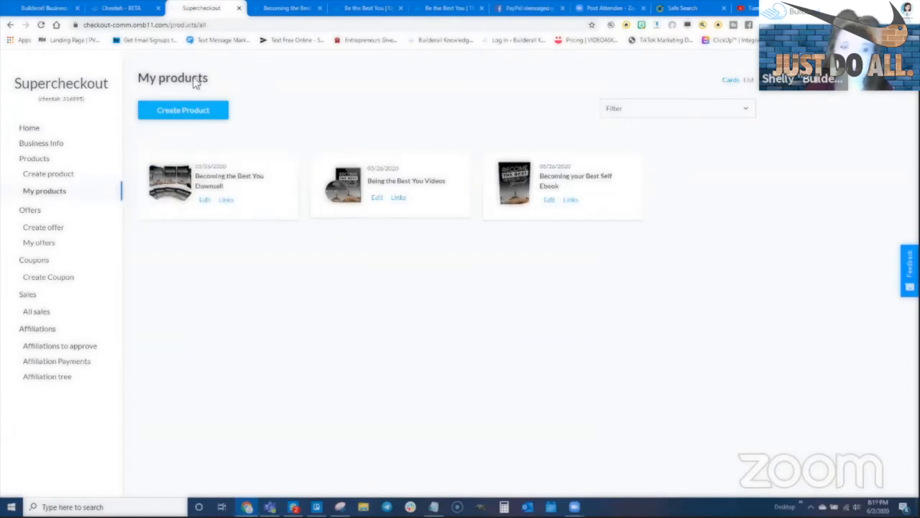
- Close the Supercheckout tab and the Thank You, Upsell and Downsell preview tabs, back to Cheetah - BETA
left_click(238, 9)
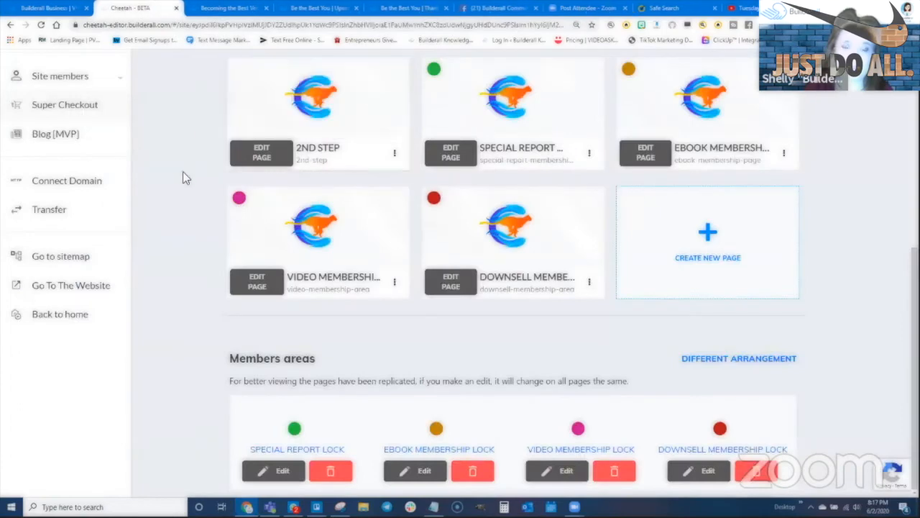
scroll(169, 244, "up", 5)
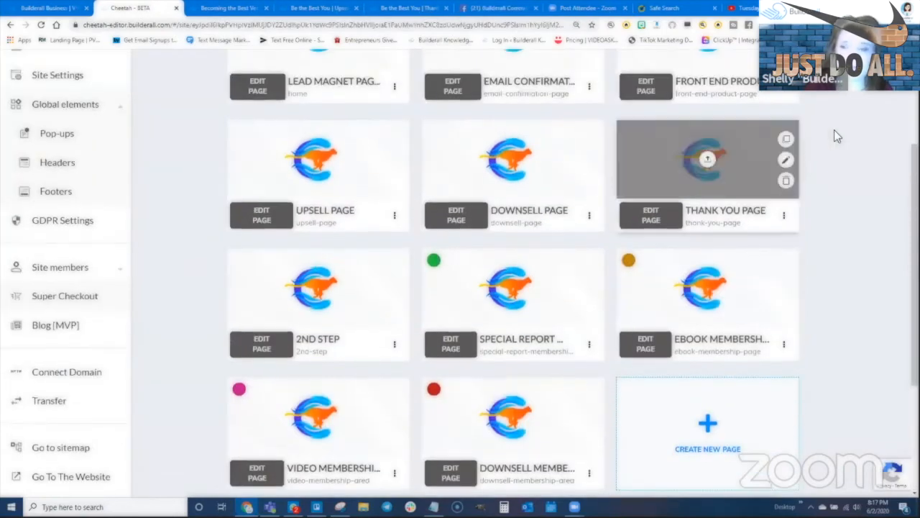
scroll(835, 134, "up", 1)
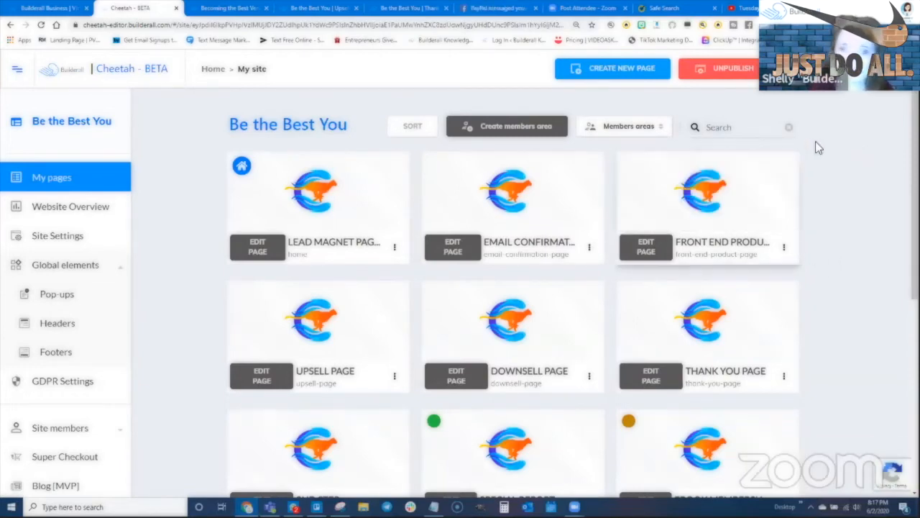
mouse_move(767, 191)
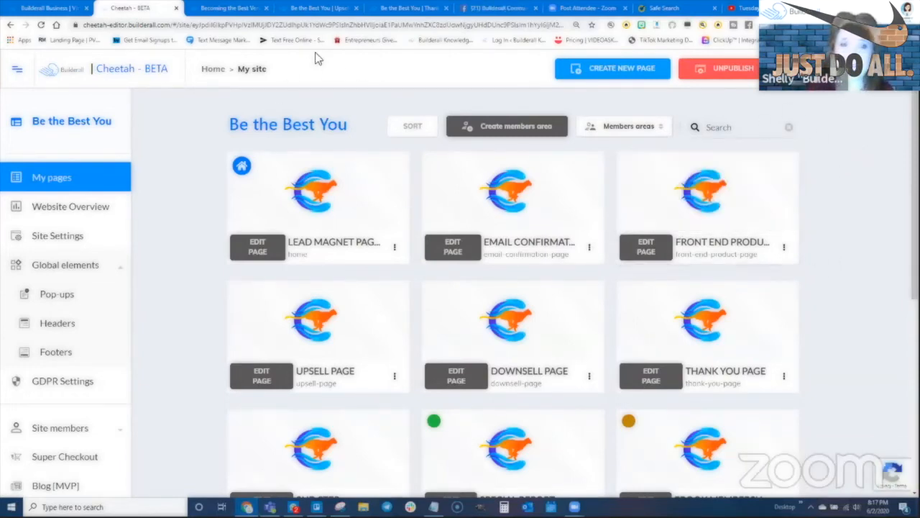
left_click(404, 8)
left_click(446, 8)
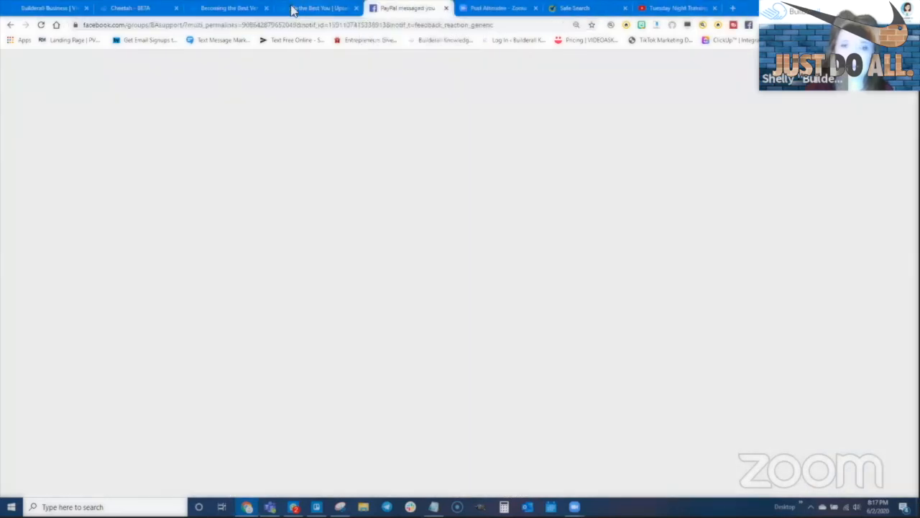
left_click(345, 8)
left_click(402, 8)
left_click(252, 7)
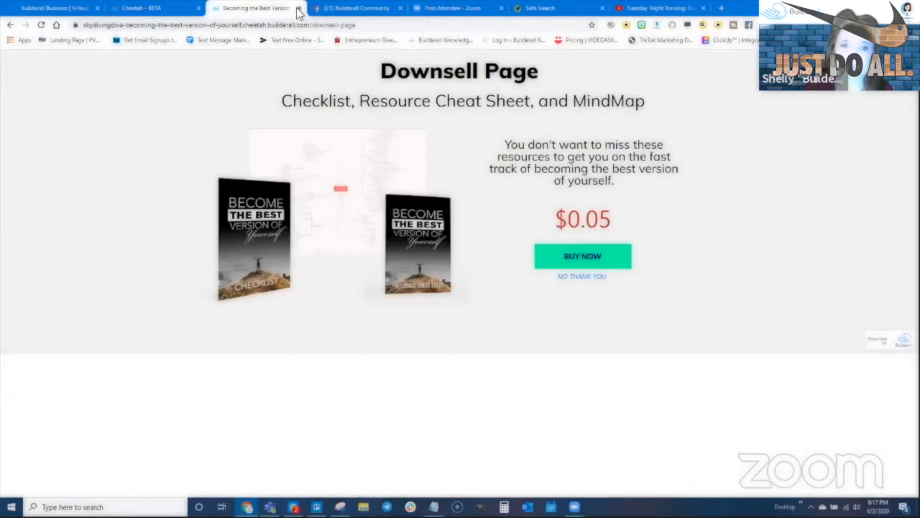
key("ctrl+w")
left_click(173, 8)
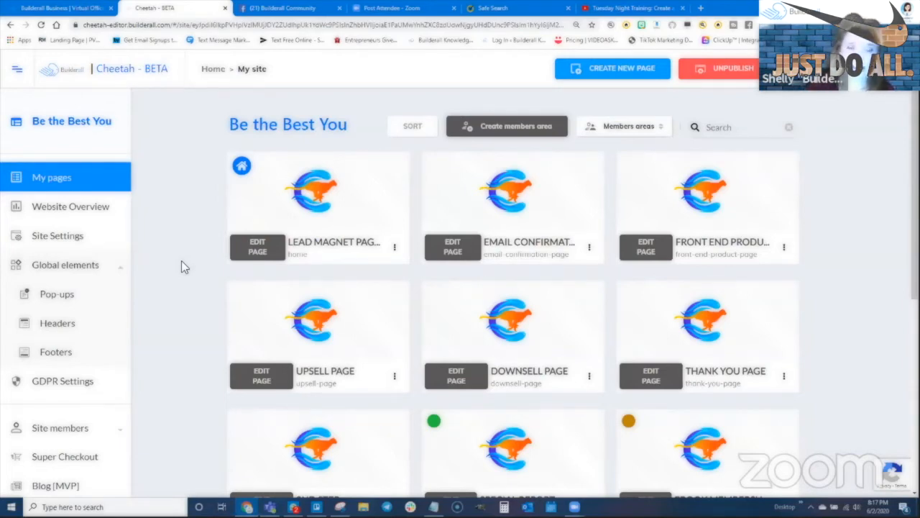
- Open the live Lead Magnet Page from its card menu and bring up the Register Now form
mouse_move(363, 221)
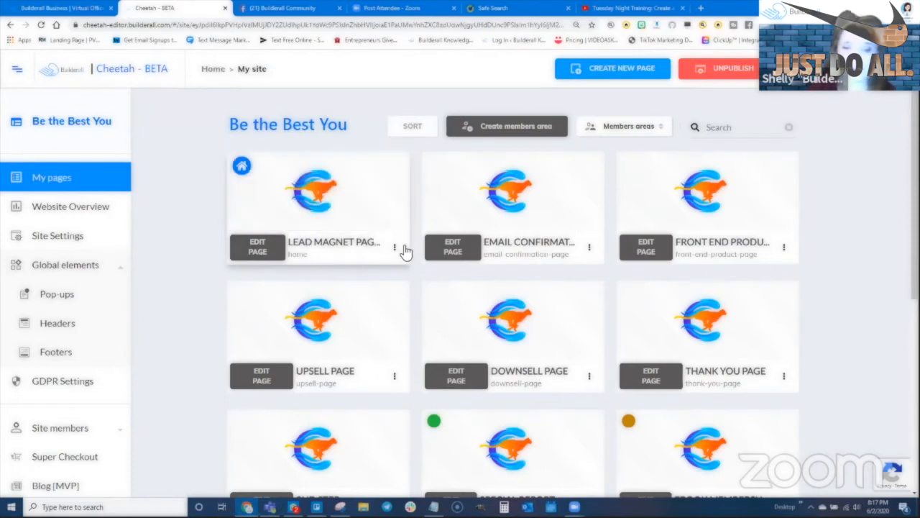
left_click(395, 248)
left_click(352, 296)
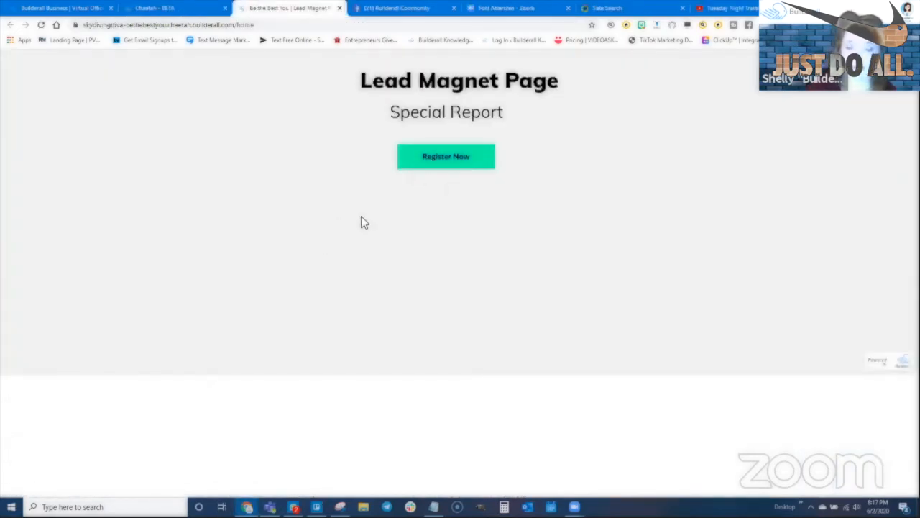
left_click(445, 161)
- Register with the new member's name, e-mail and a confirmed password
left_click(410, 219)
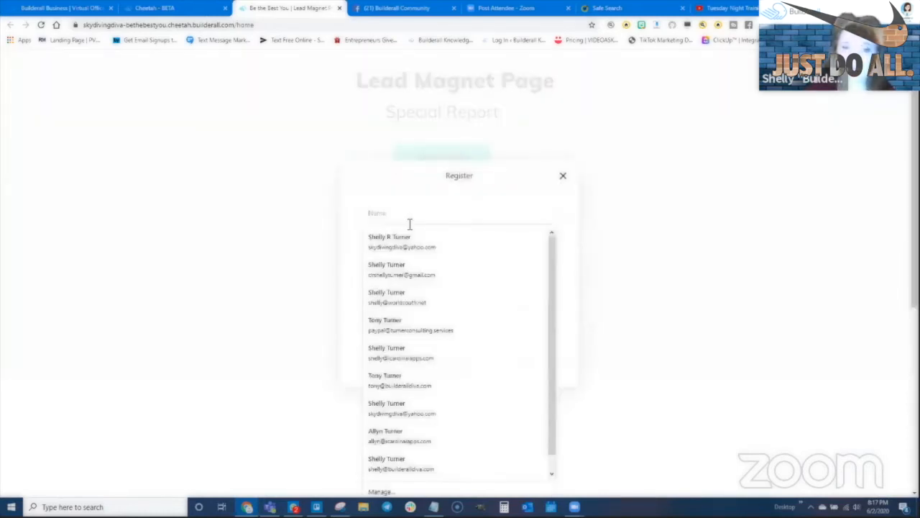
type("Tony")
key("Tab")
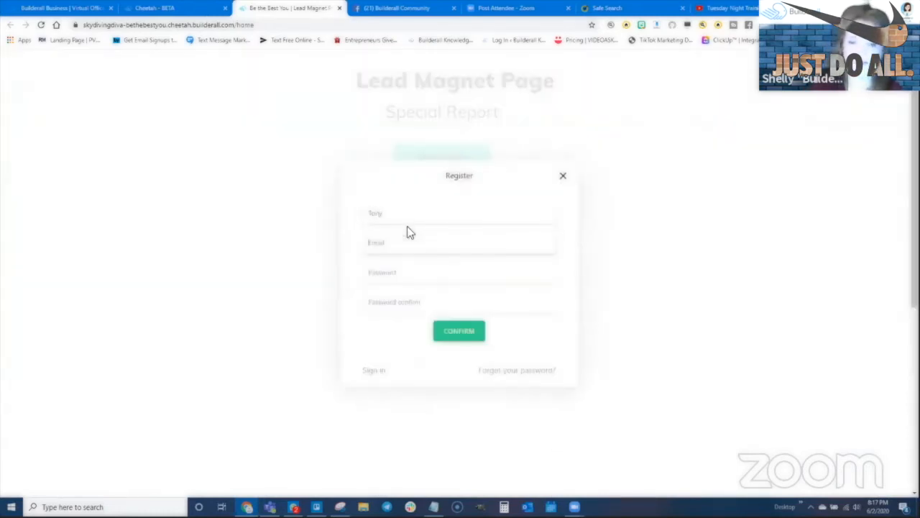
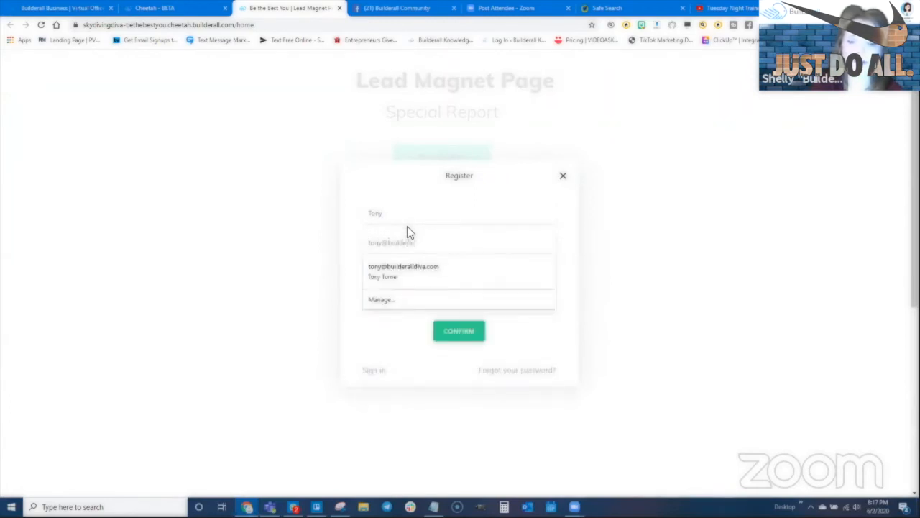
key("Tab")
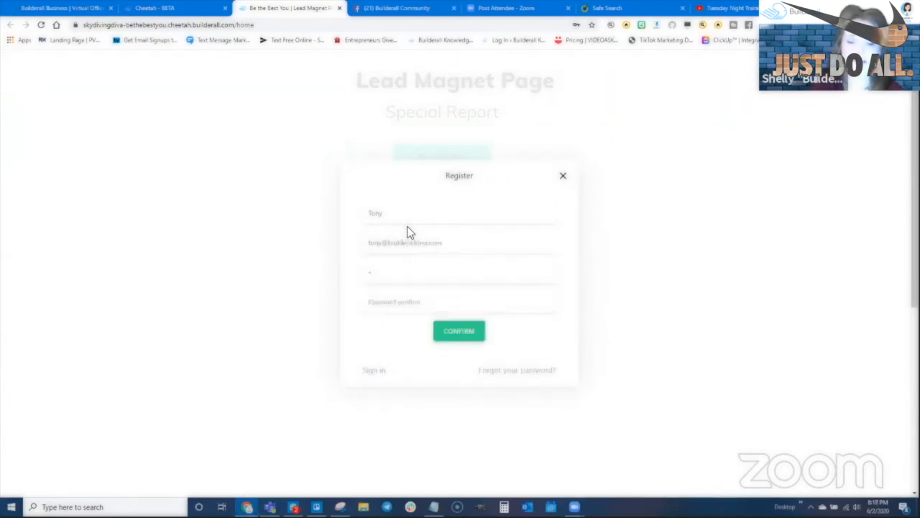
type("•••••••••••")
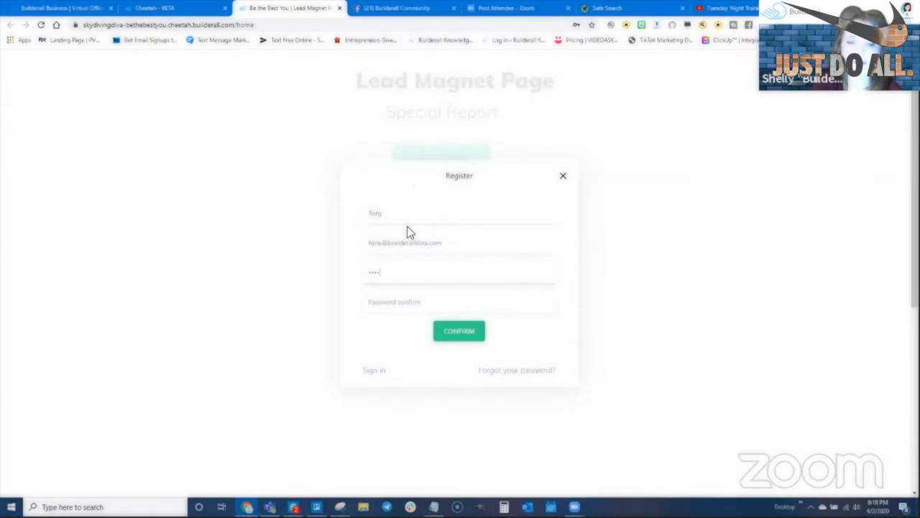
key("Tab")
type("••••••")
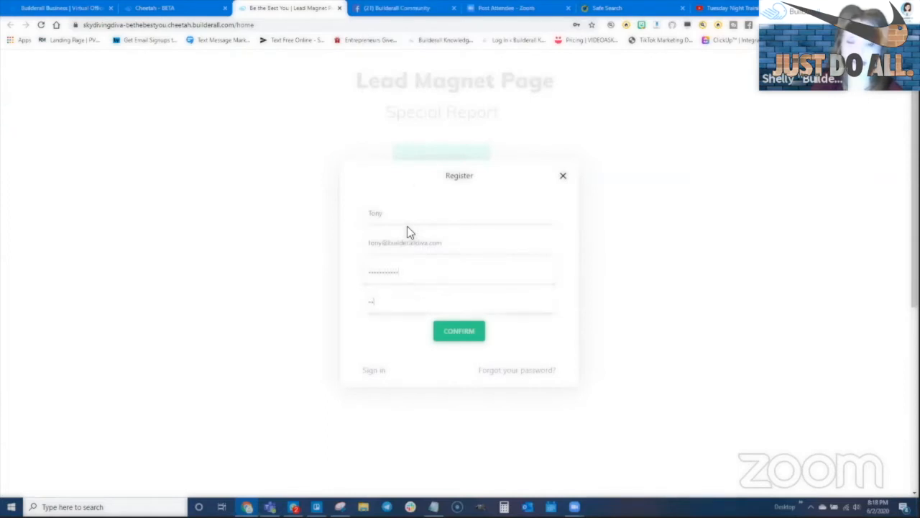
type("•••••")
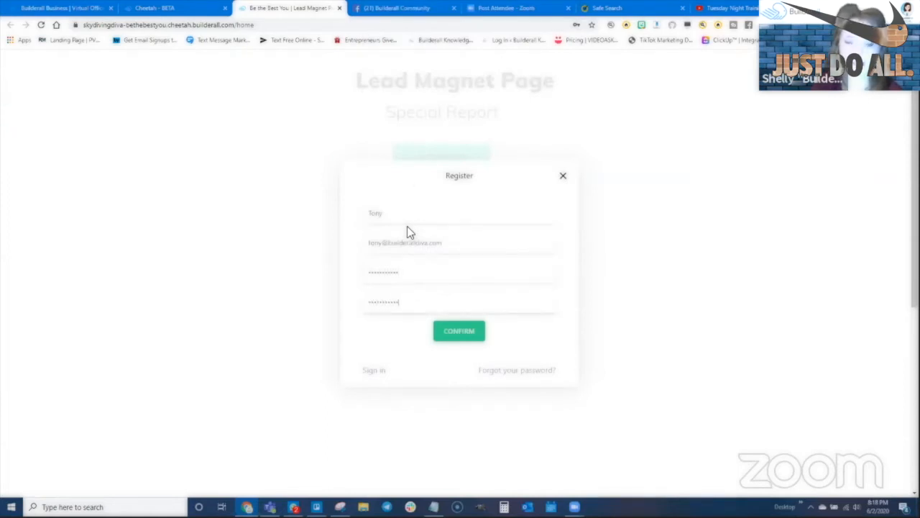
left_click(453, 327)
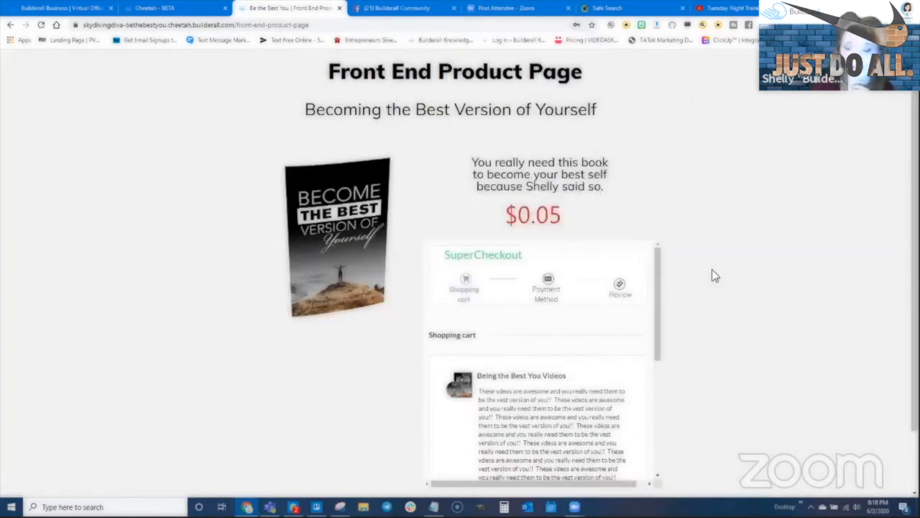
- Reload the Front End Product Page, inspect its SuperCheckout cart, and return to the Cheetah page list
scroll(712, 271, "down", 1)
scroll(285, 159, "up", 1)
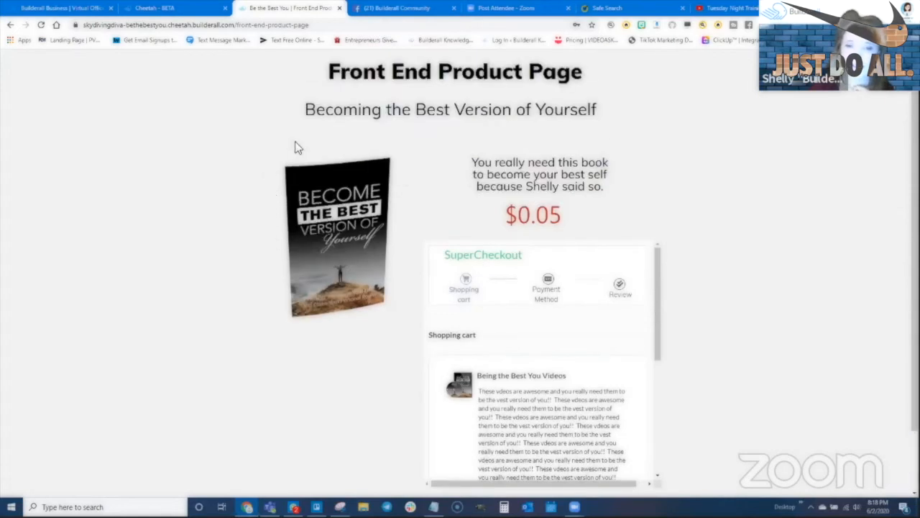
left_click(41, 25)
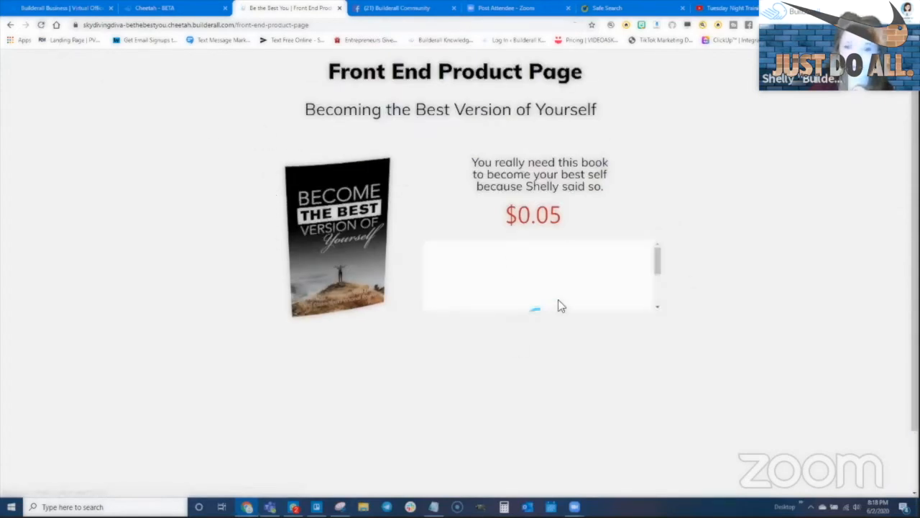
scroll(301, 302, "down", 1)
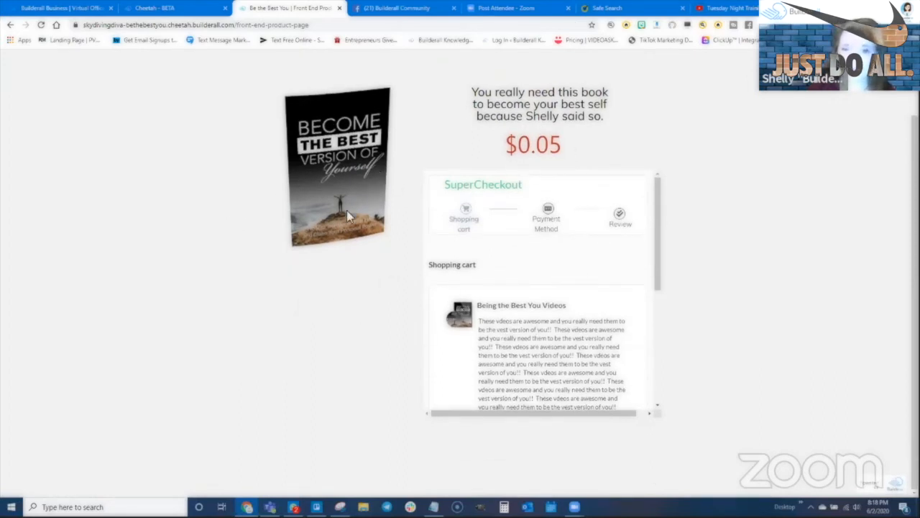
scroll(302, 193, "up", 1)
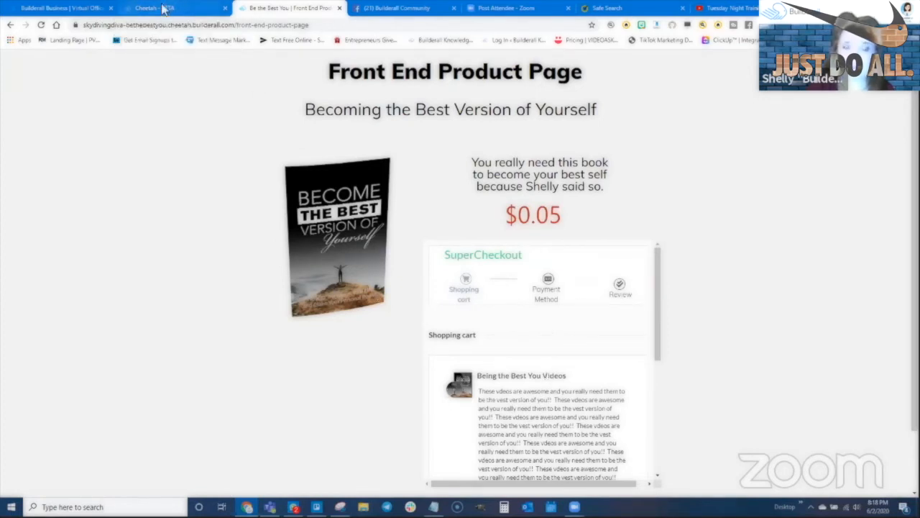
left_click(163, 8)
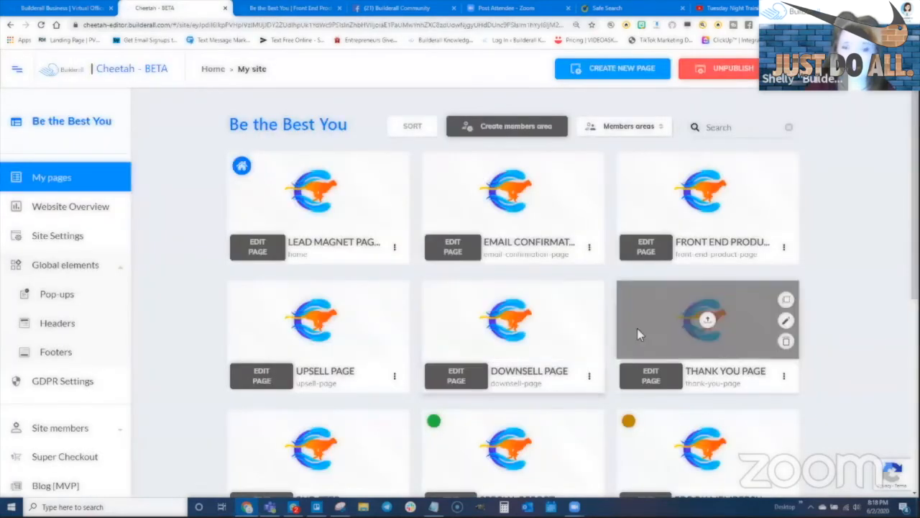
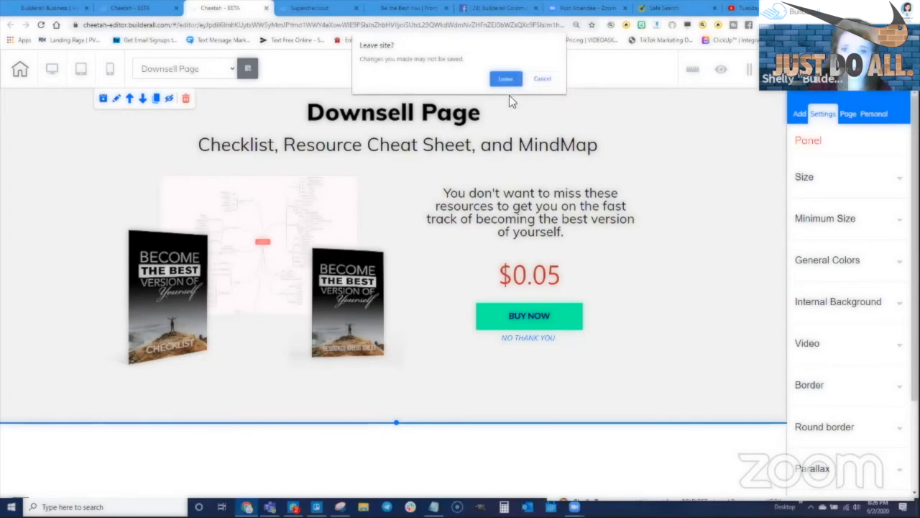
- Leave the downsell page editor without saving and close the checkout links panel
left_click(506, 81)
left_click(291, 12)
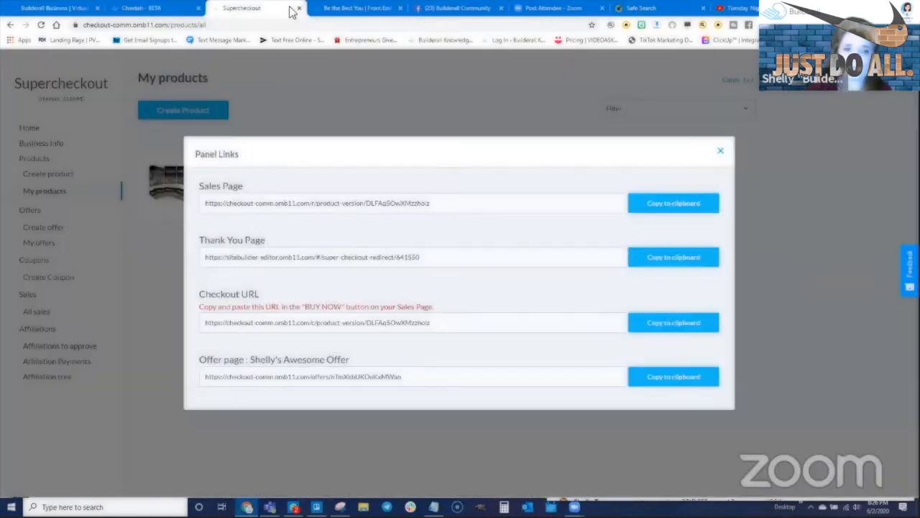
left_click(511, 106)
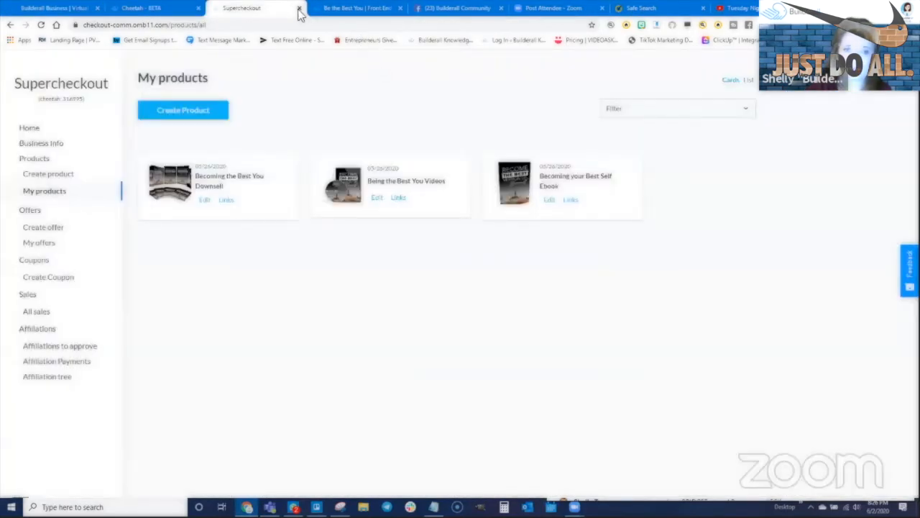
- Close the SuperCheckout and Front End Product Page tabs and return to the Cheetah page list
left_click(299, 9)
left_click(340, 9)
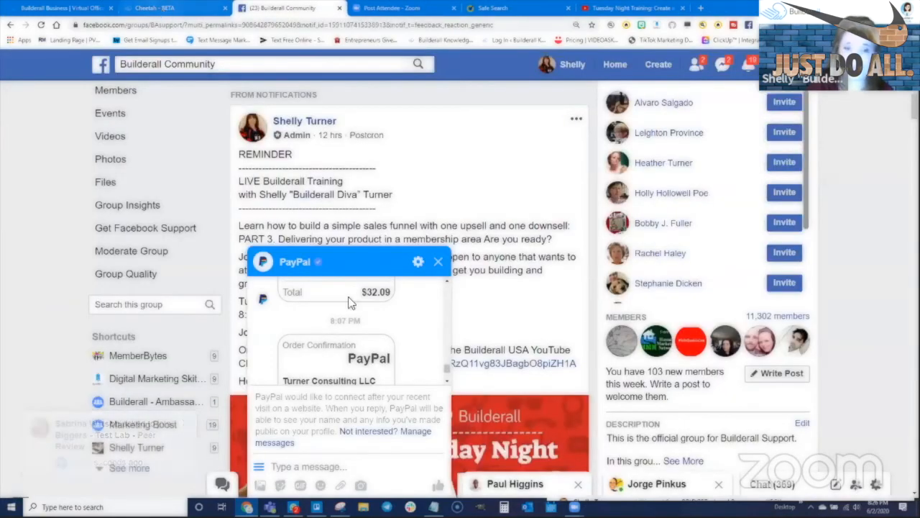
left_click(164, 8)
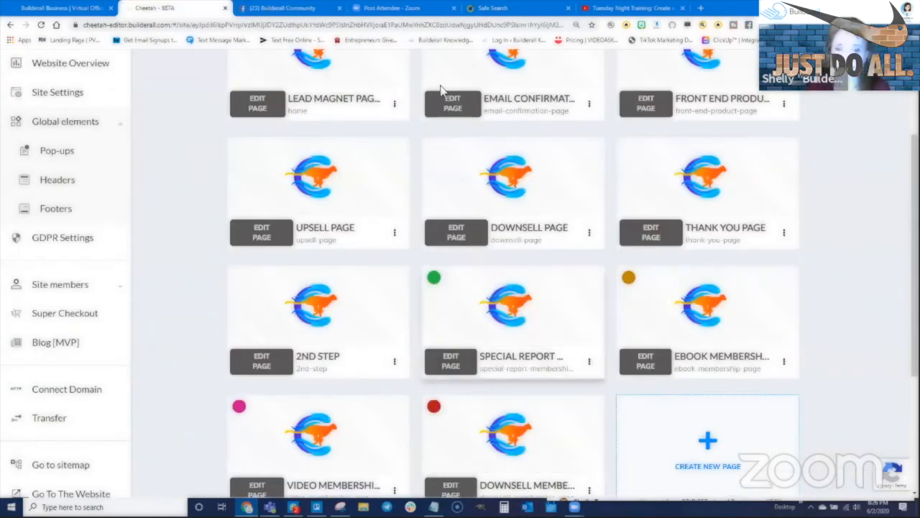
scroll(323, 201, "up", 3)
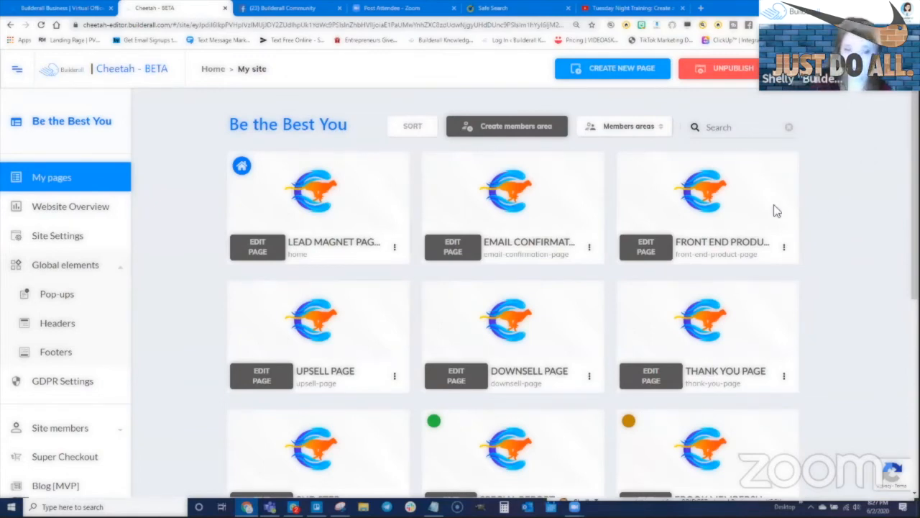
- View the Lead Magnet Page live using its card's Go to the website page option
mouse_move(394, 223)
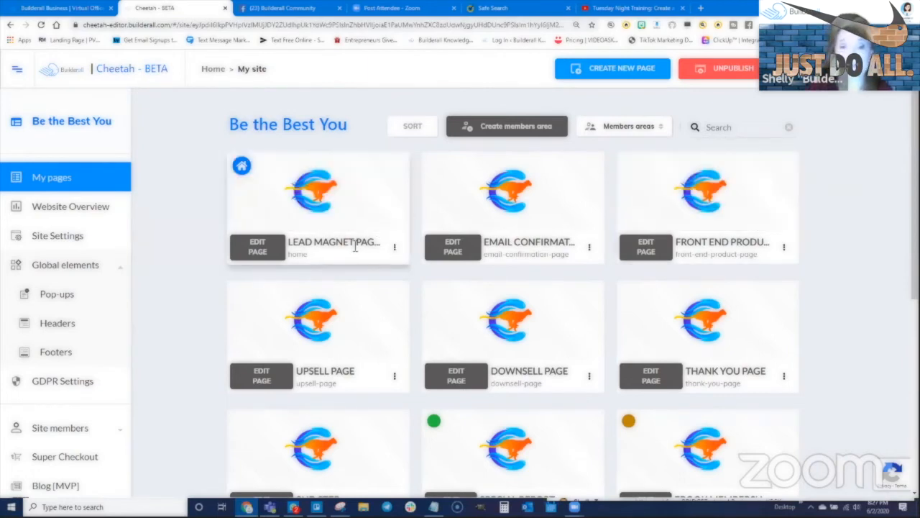
left_click(394, 247)
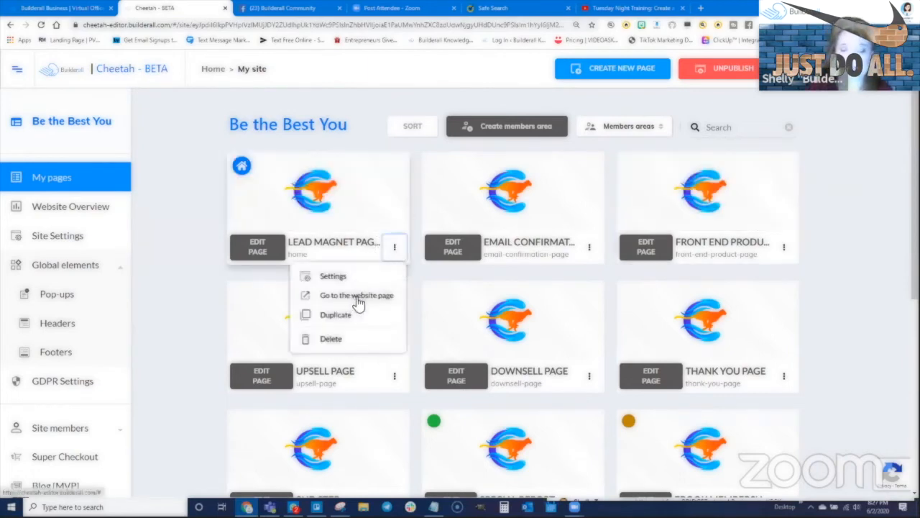
left_click(354, 298)
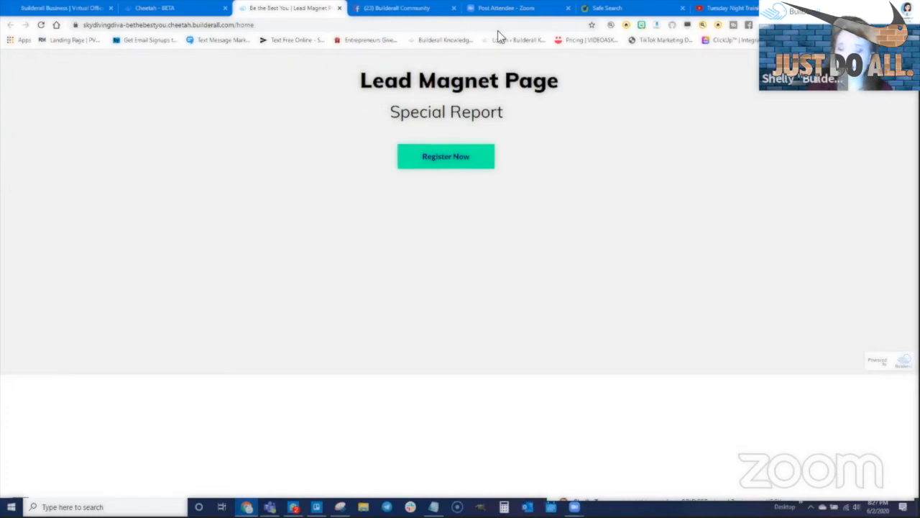
- Open the RainLoop webmail inbox from the DAILY > Email bookmark, check its accounts, then go back to the Lead Magnet tab
key("ctrl+t")
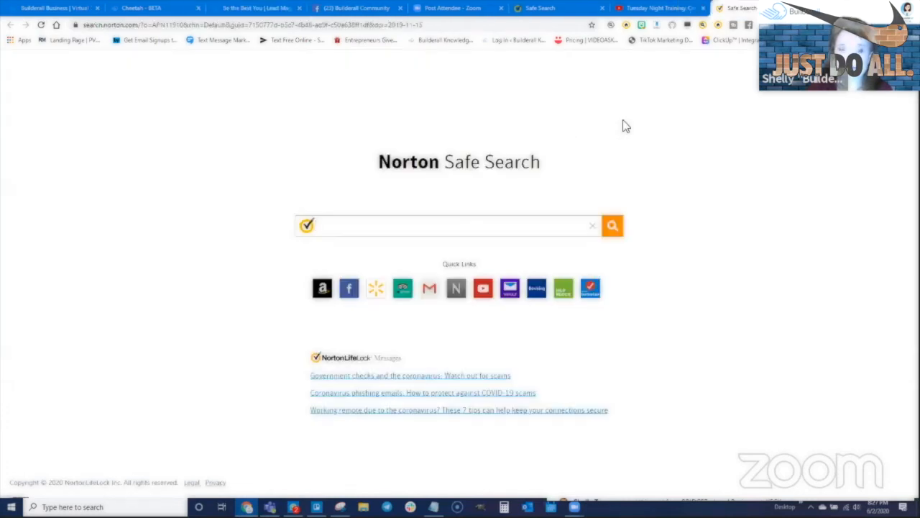
left_click(841, 40)
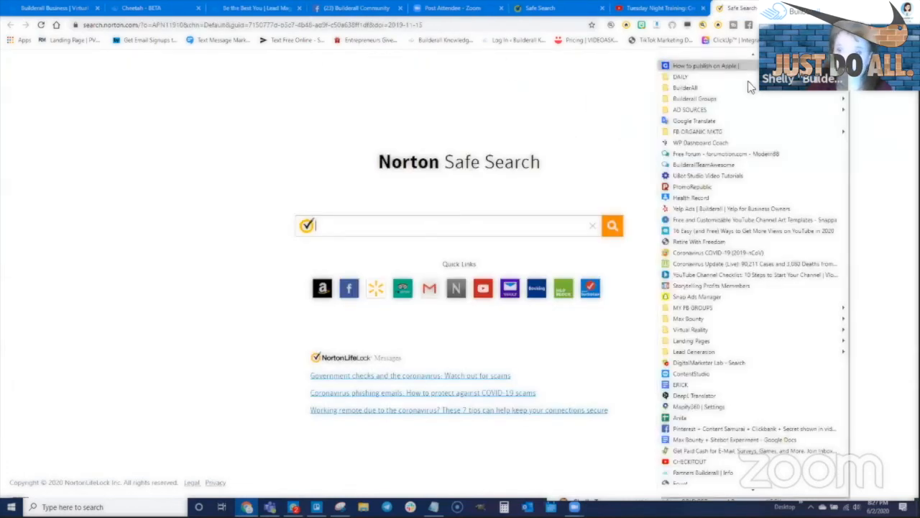
mouse_move(692, 84)
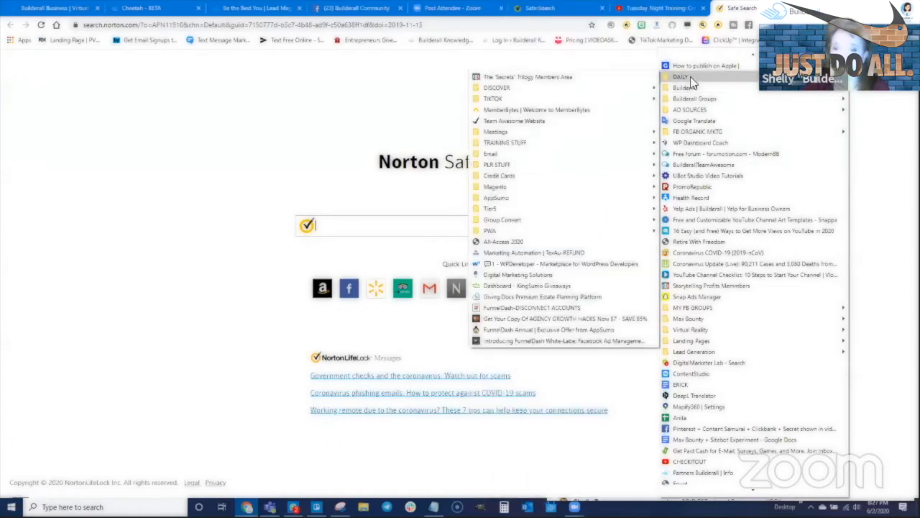
mouse_move(496, 152)
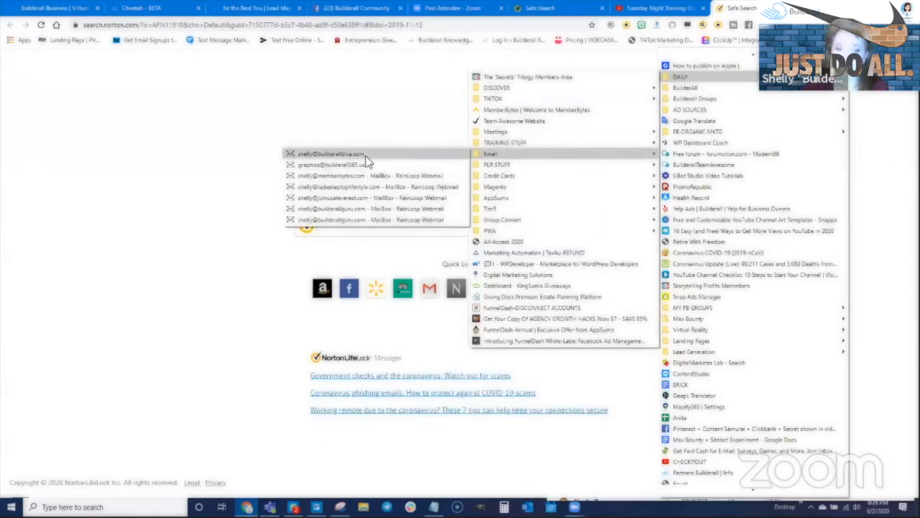
left_click(367, 156)
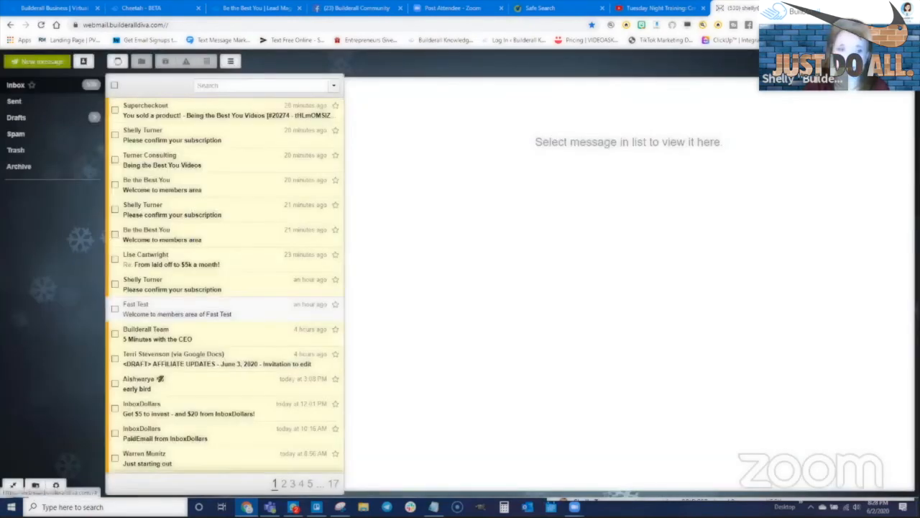
left_click(848, 63)
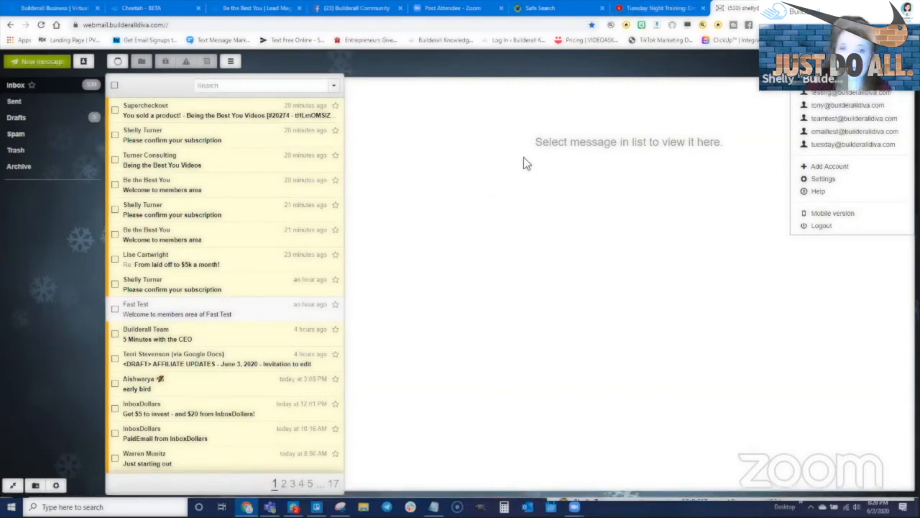
left_click(273, 12)
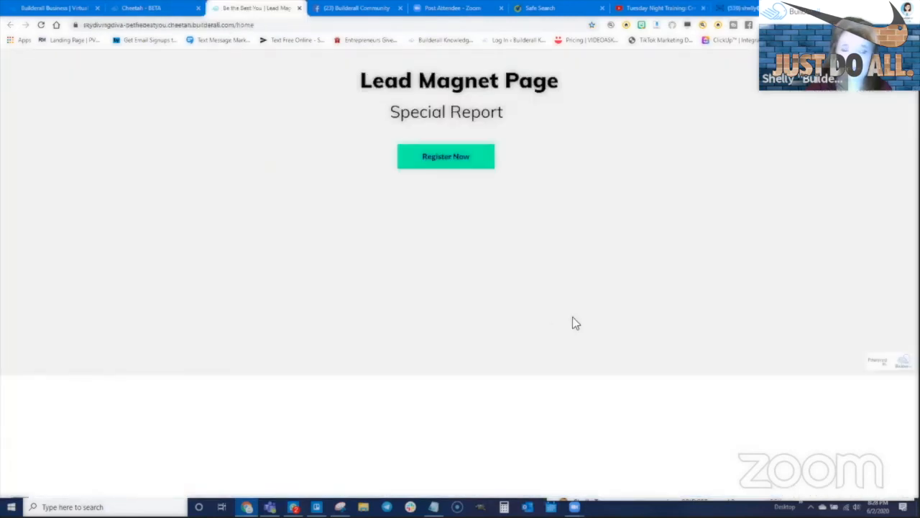
- Fill the Register Now form with a test member's name, e-mail and matching passwords, then confirm
left_click(447, 158)
left_click(439, 219)
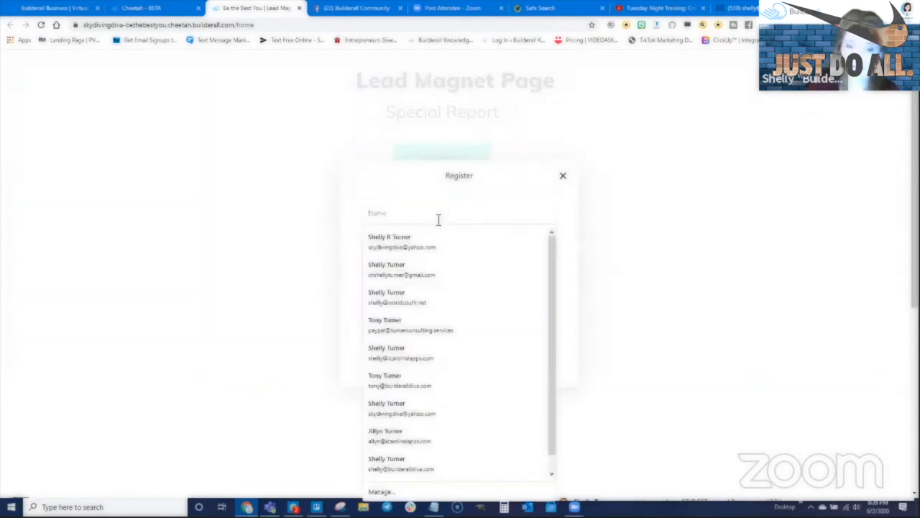
type("Shelly")
key("Tab")
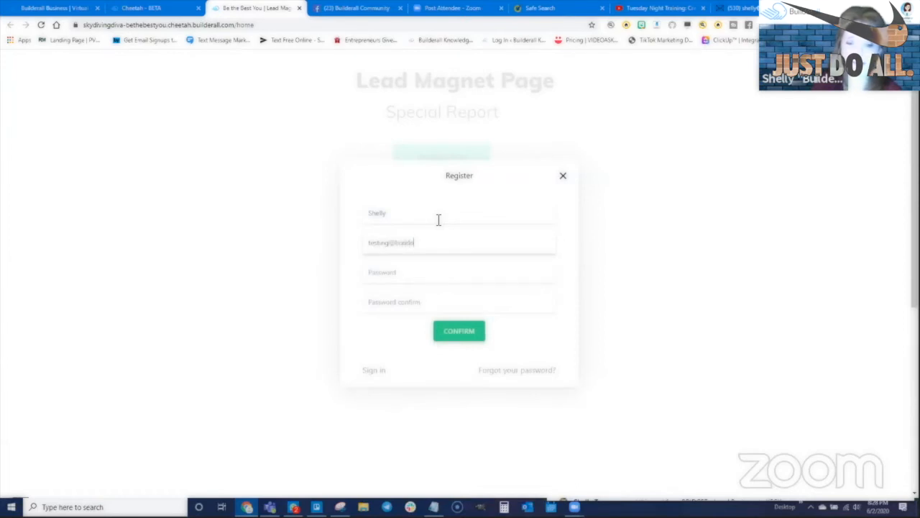
key("Tab")
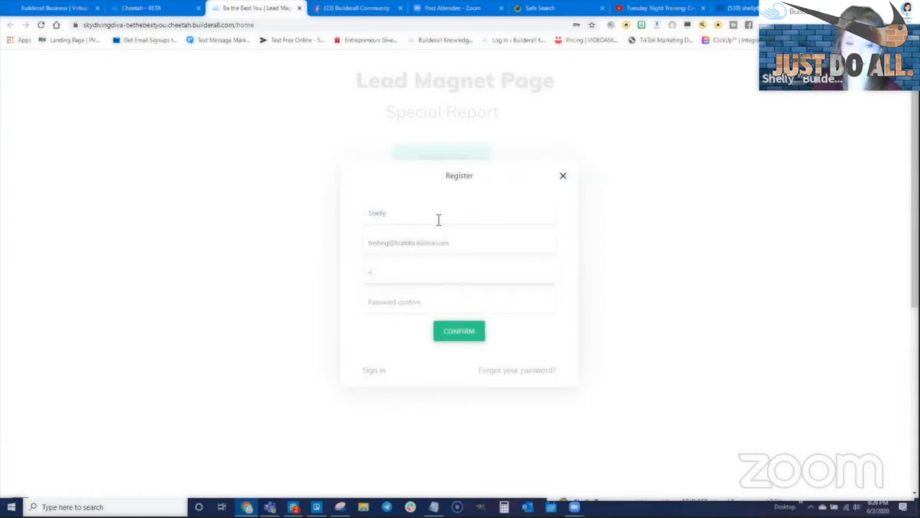
type("•••••••••••")
key("Tab")
type("•••••••••••")
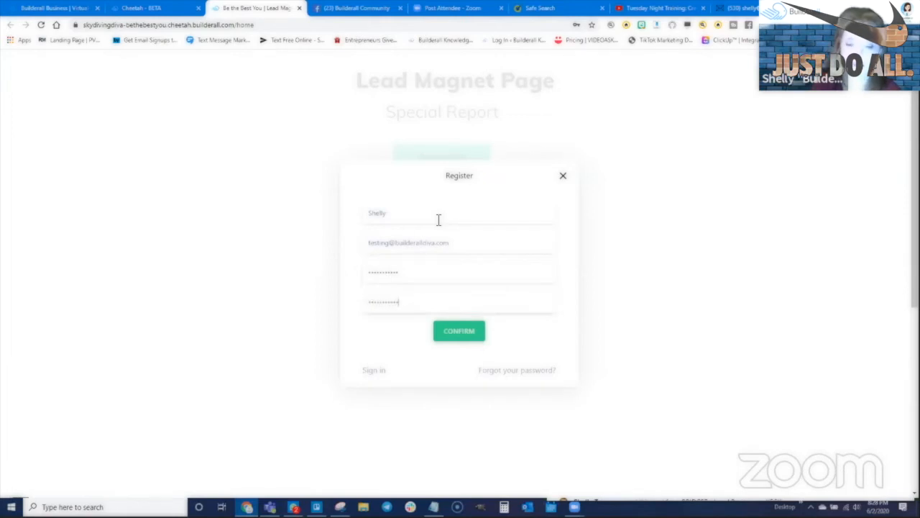
left_click(462, 335)
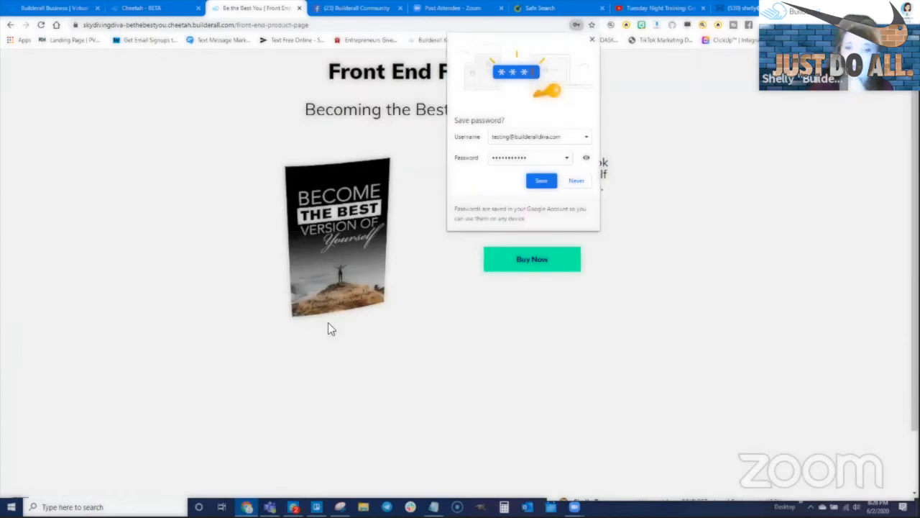
- Dismiss the save-password prompt, buy the $0.05 ebook, and proceed from the cart to checkout
left_click(591, 40)
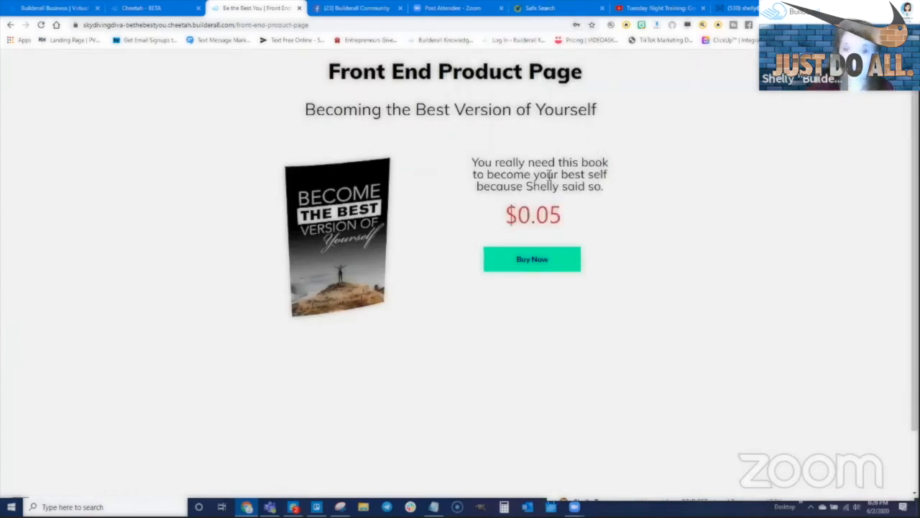
left_click(530, 260)
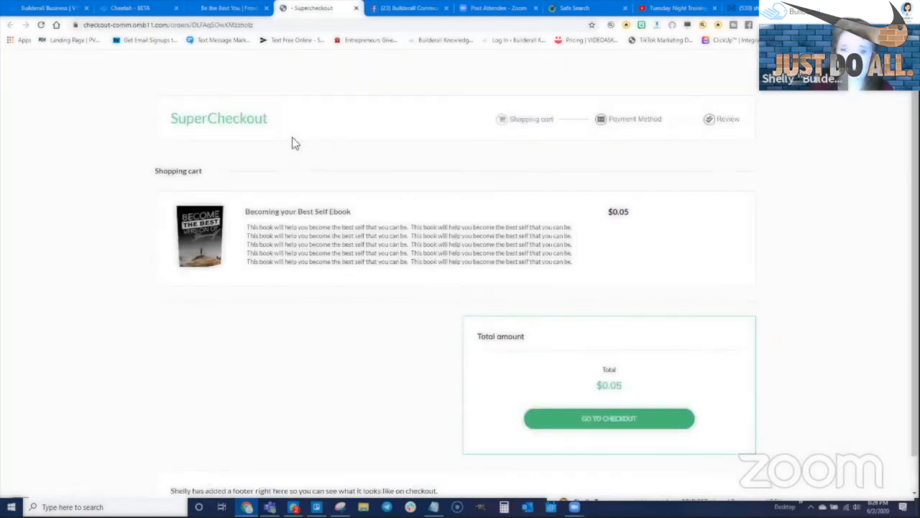
scroll(407, 329, "down", 1)
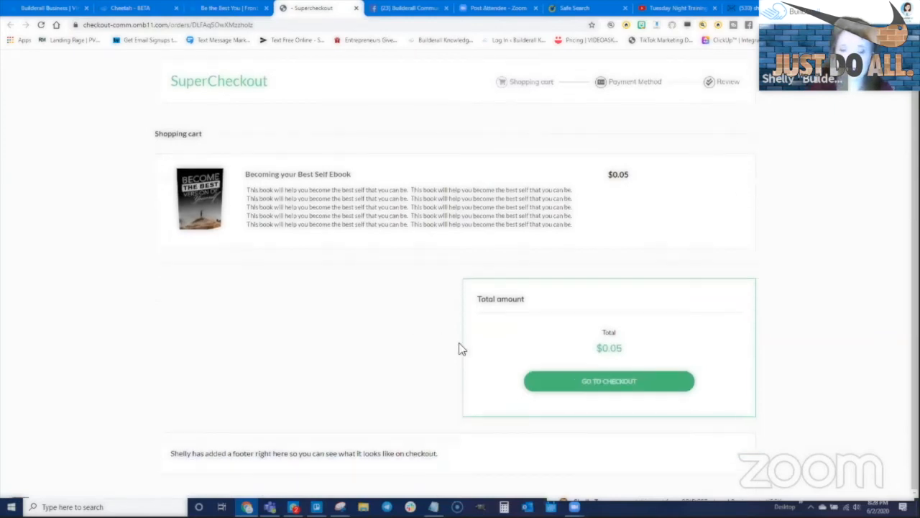
left_click(620, 389)
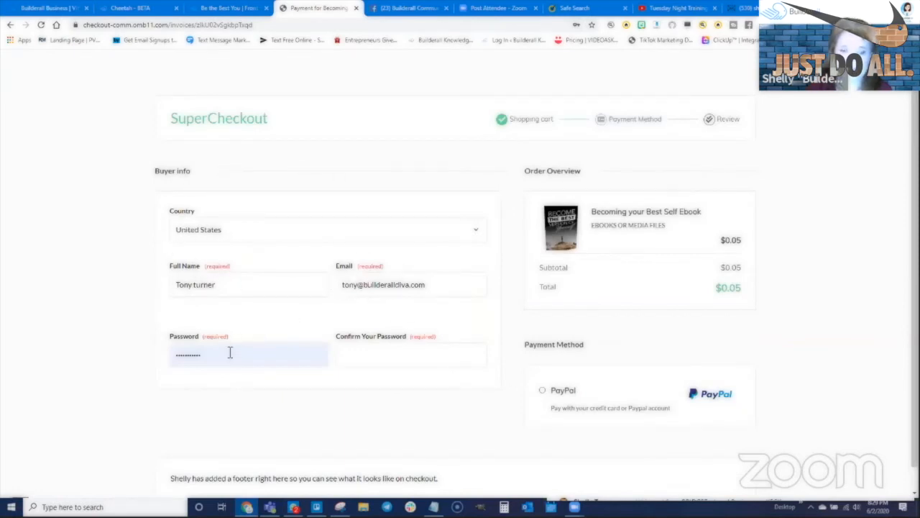
- Fill in the password confirmation and choose PayPal as the payment method
left_click(366, 359)
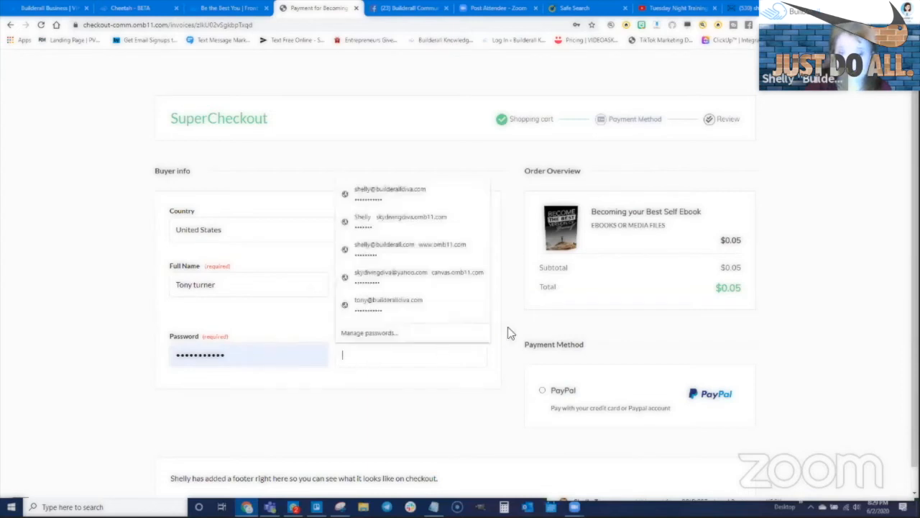
type("123••••••••")
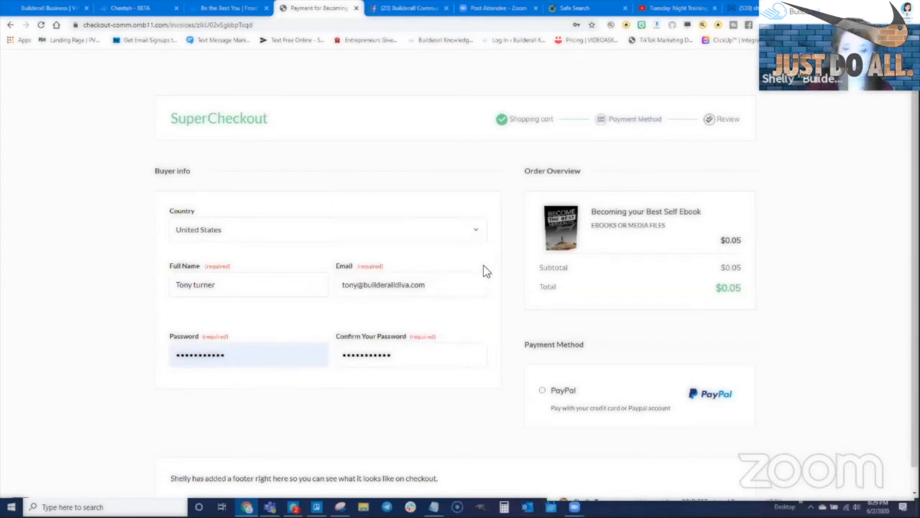
scroll(545, 372, "down", 1)
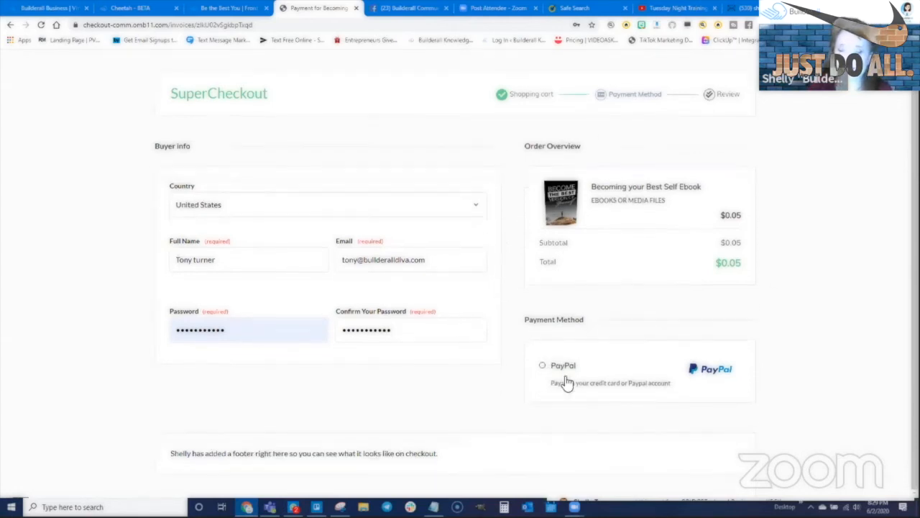
left_click(543, 366)
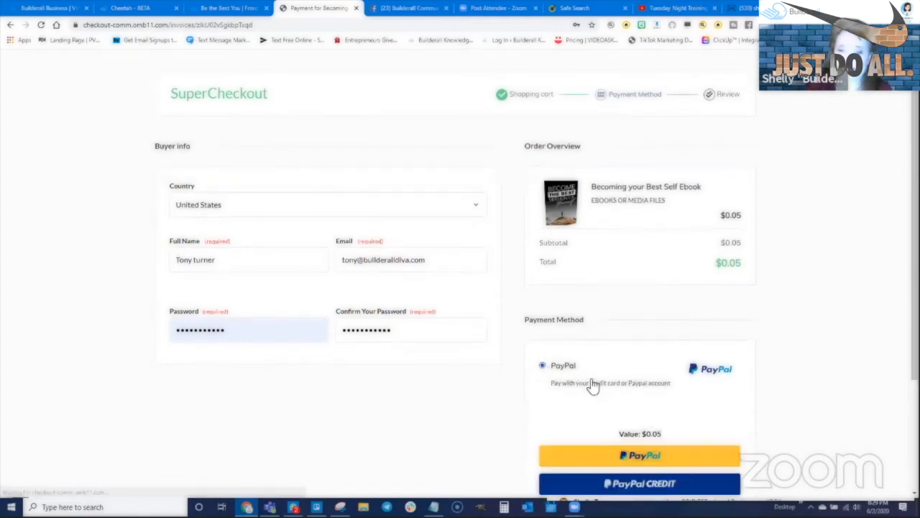
scroll(591, 386, "down", 3)
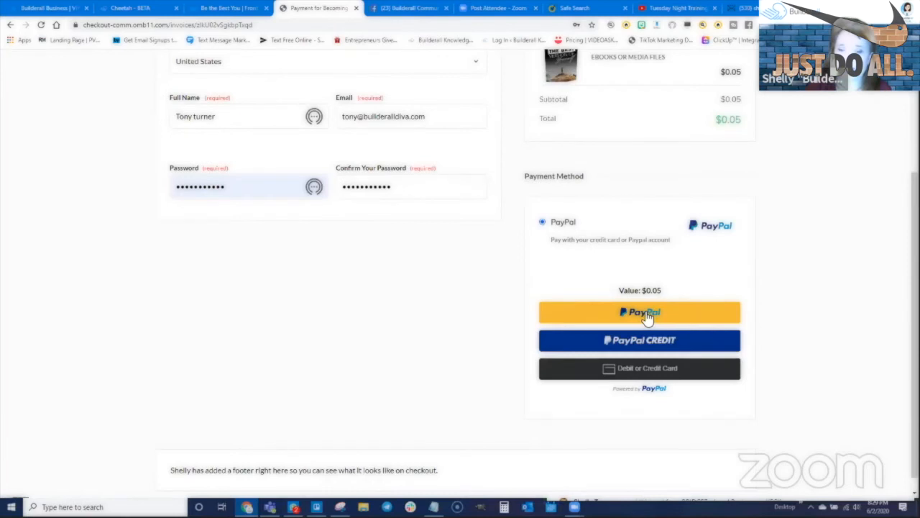
left_click(648, 317)
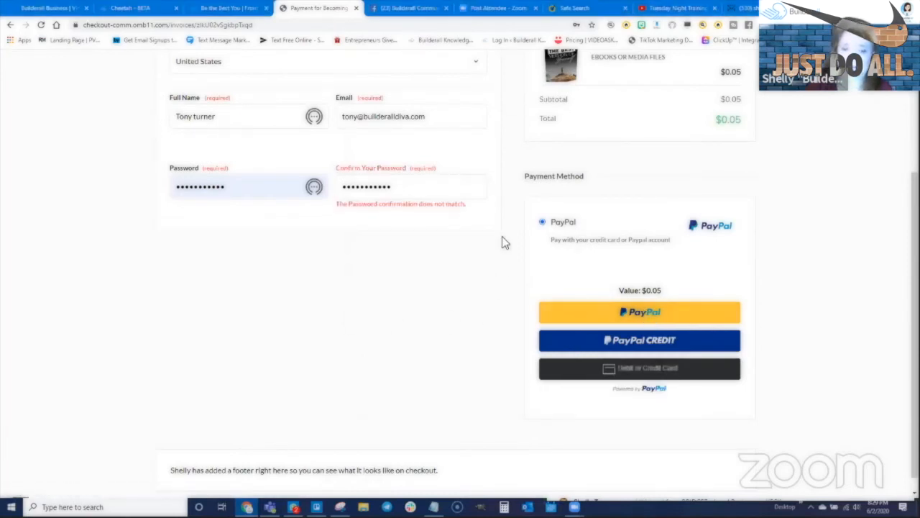
- Retype the password so it matches the confirmation and launch the PayPal checkout window
scroll(470, 301, "up", 1)
scroll(471, 301, "up", 2)
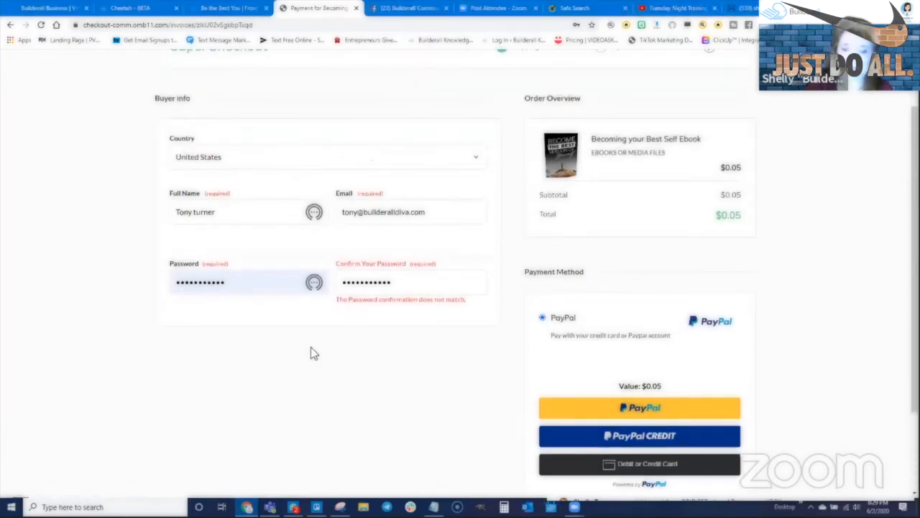
left_click_drag(252, 281, 160, 277)
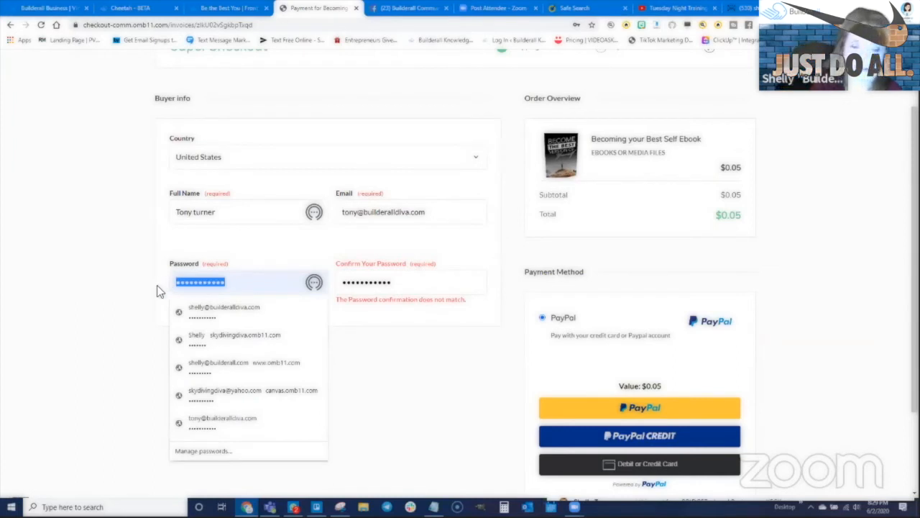
type("••••••••••••")
left_click(667, 410)
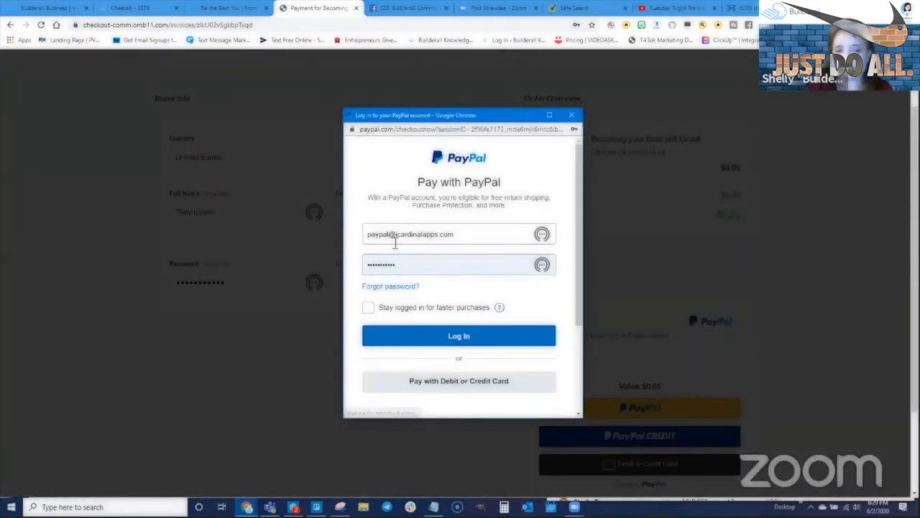
- Log in to PayPal and pay the $0.05 with the chosen account
left_click(458, 335)
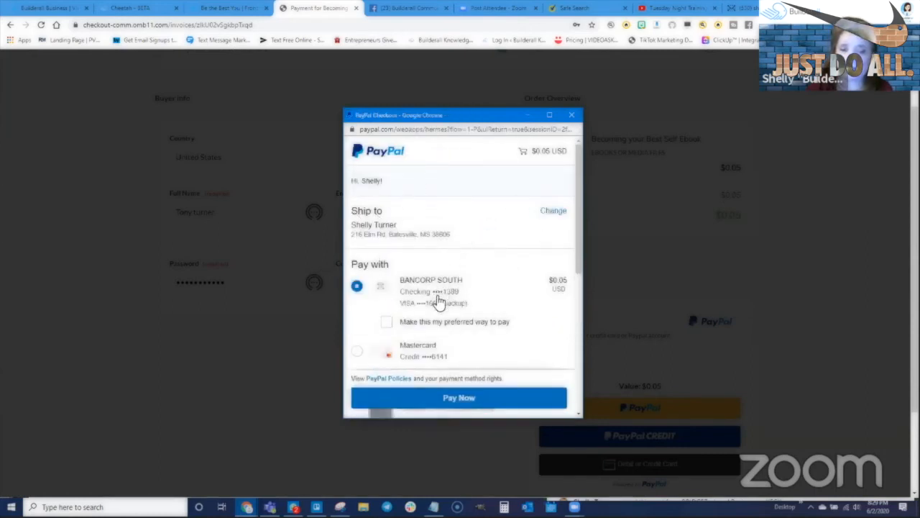
scroll(440, 288, "down", 3)
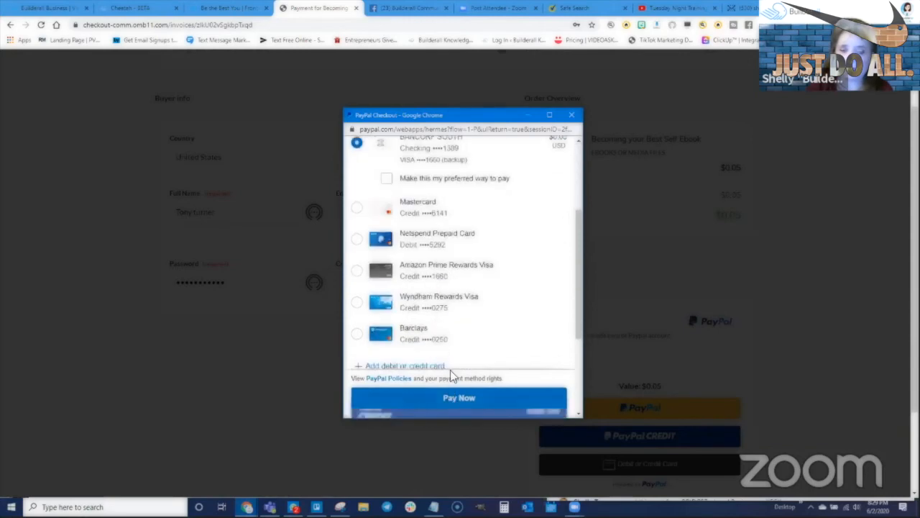
scroll(460, 288, "down", 2)
left_click(458, 400)
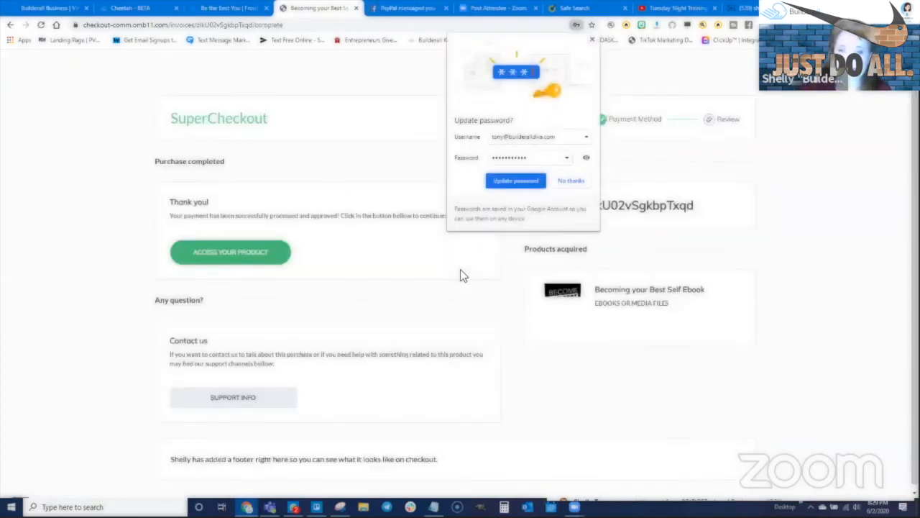
- Dismiss the update-password prompt and use Access Your Product to reach the Upsell Page
left_click(592, 40)
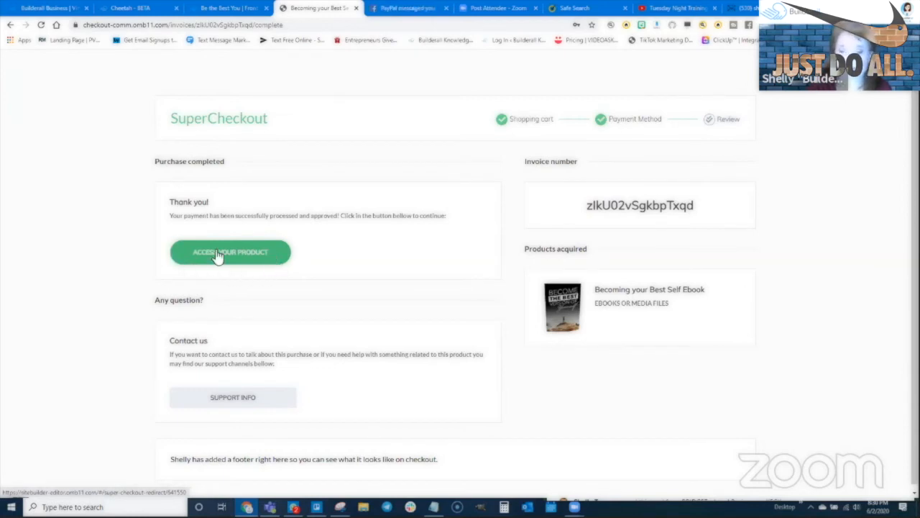
left_click(223, 252)
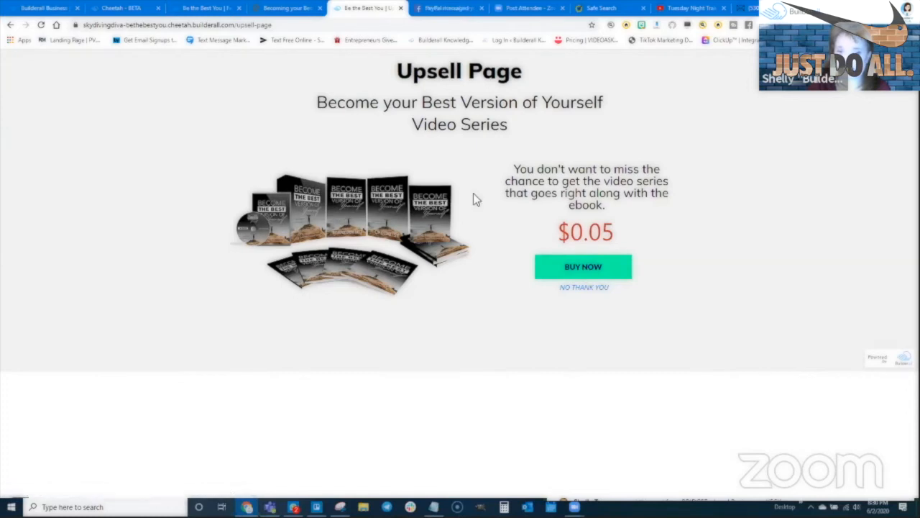
- Decline the video series upsell with NO THANK YOU and buy the downsell bundle
left_click(584, 288)
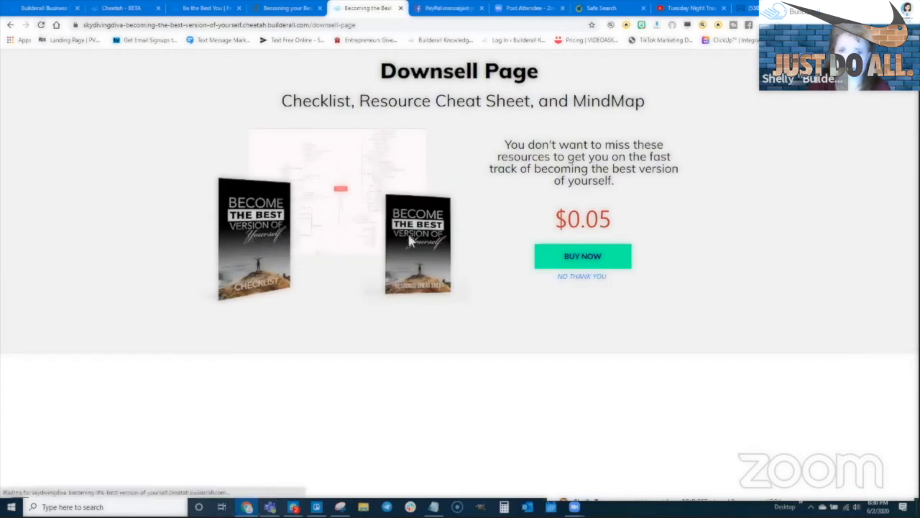
left_click(587, 257)
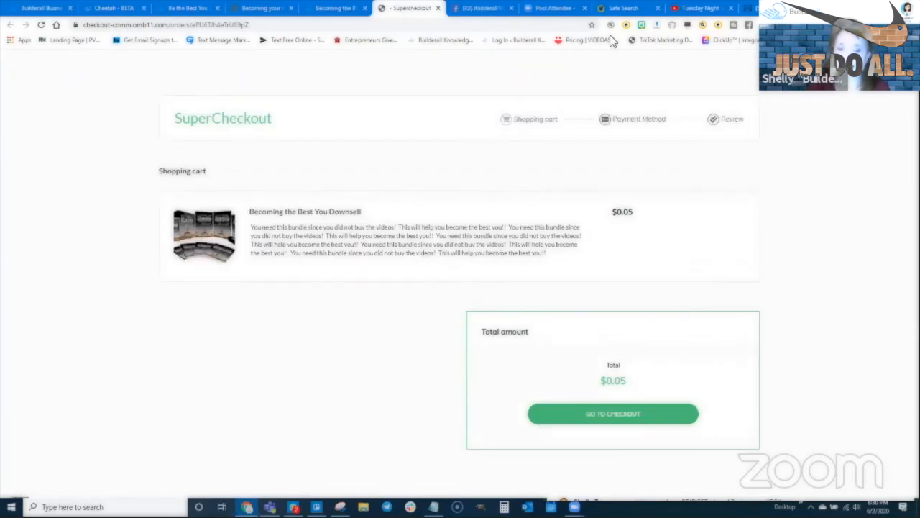
- Check out the $0.05 downsell with the password re-entered and confirmed, paying through PayPal
left_click(610, 417)
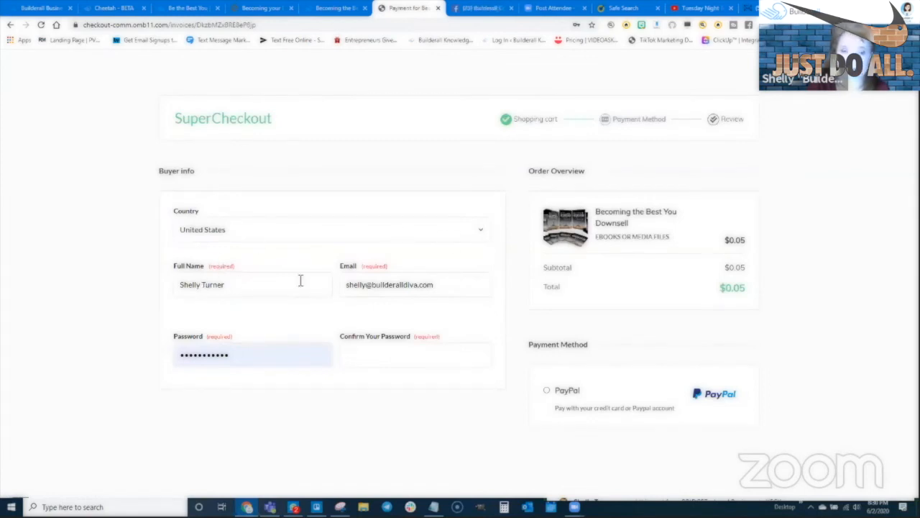
double_click(260, 355)
type("••")
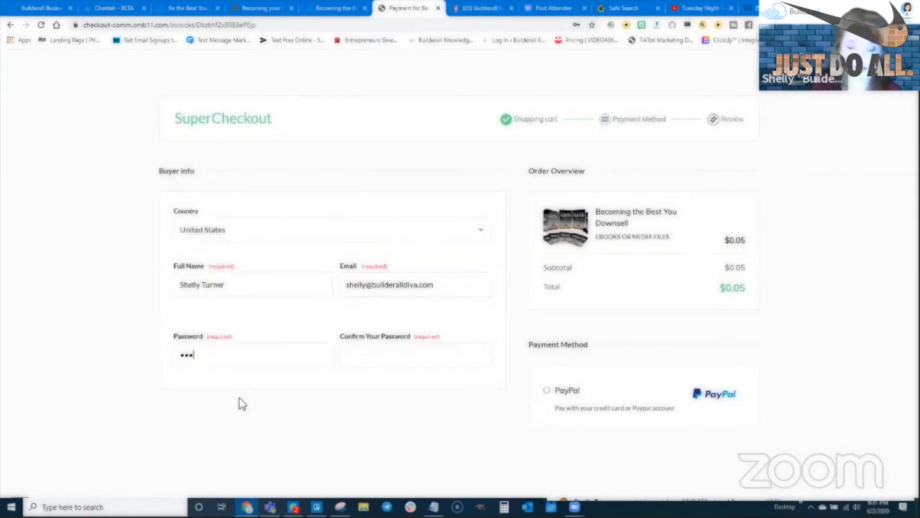
type("••••••••••")
key("Tab")
type("••••••••••••")
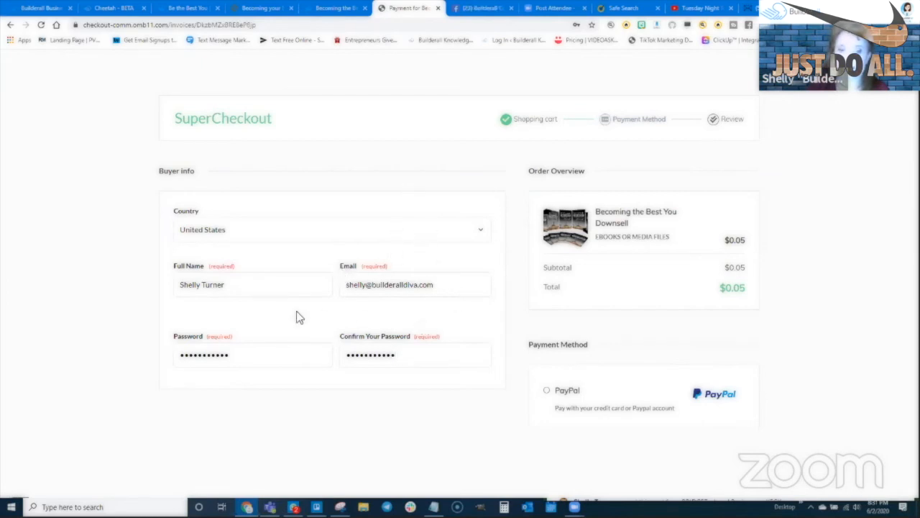
left_click(547, 391)
scroll(604, 363, "down", 3)
left_click(622, 353)
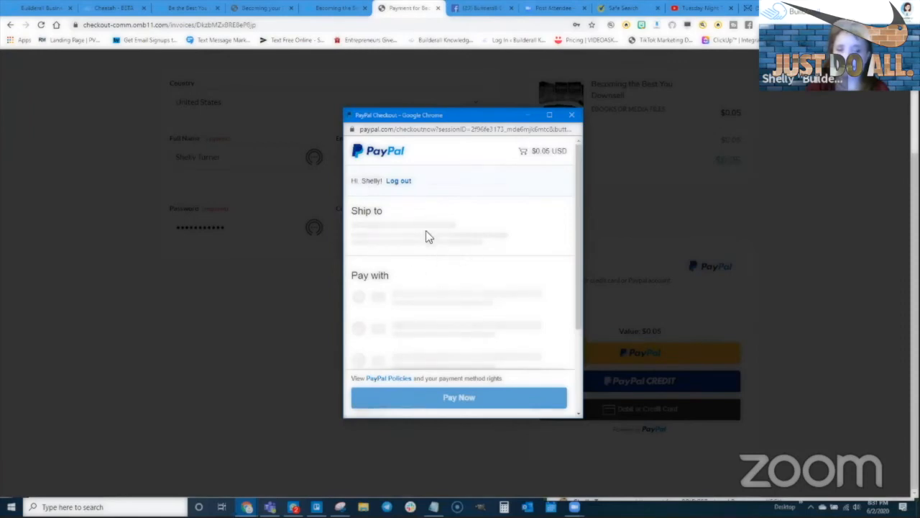
- Pay the $0.05 downsell through PayPal and go on to the Thank You Page's product access
scroll(428, 309, "down", 3)
left_click(455, 399)
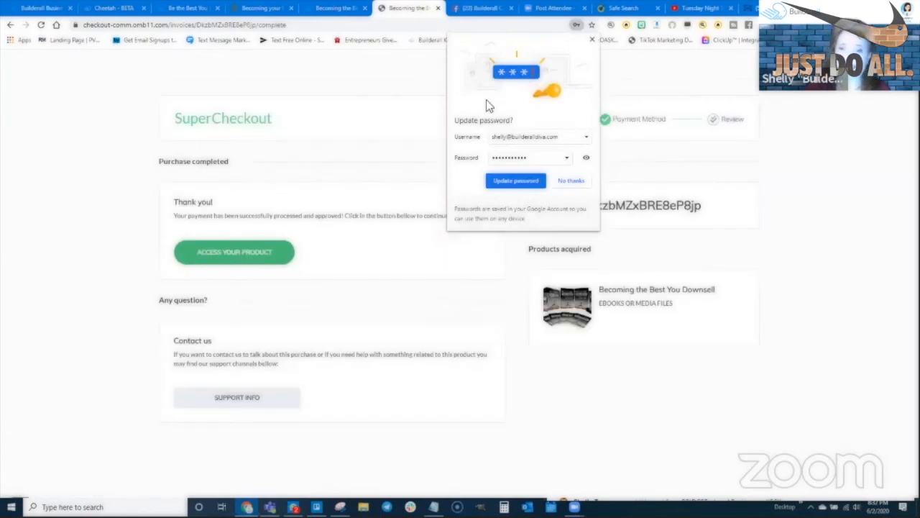
left_click(592, 41)
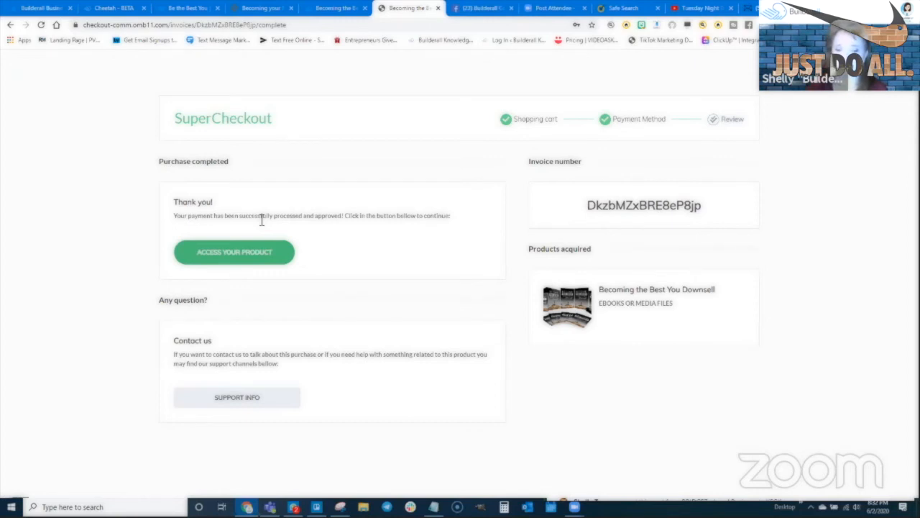
left_click(235, 256)
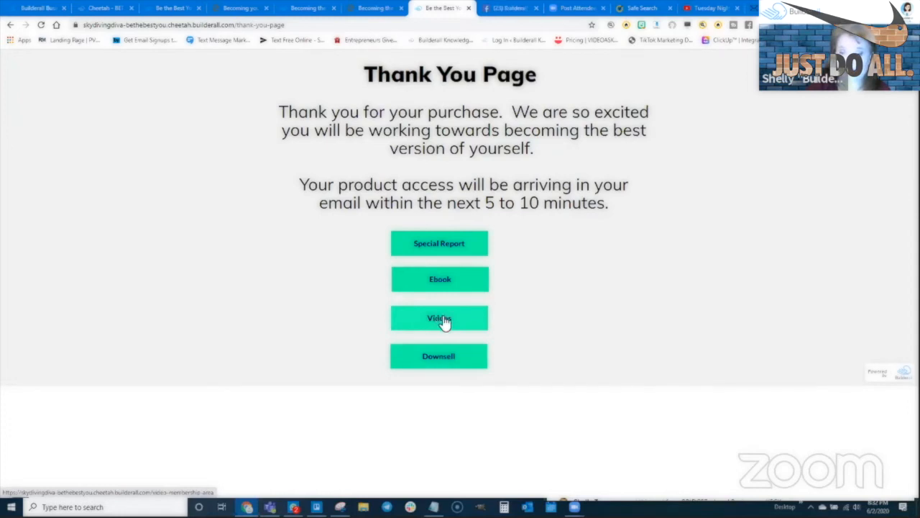
- Open the Special Report and Ebook links in new tabs and view both membership pages
right_click(437, 244)
left_click(474, 249)
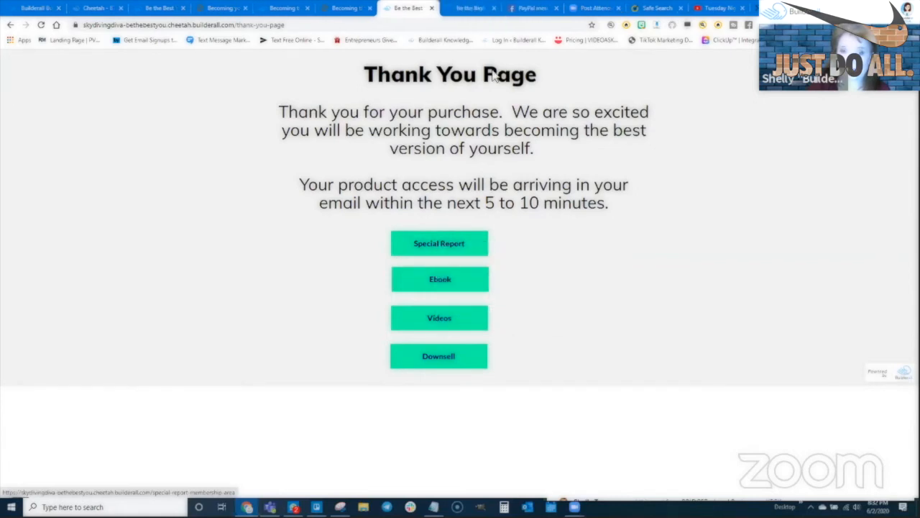
key("ctrl+Tab")
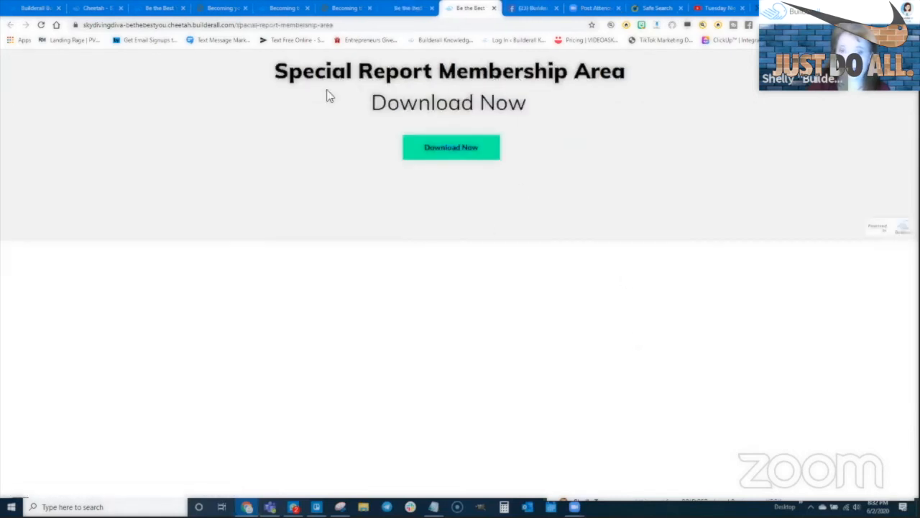
left_click(410, 9)
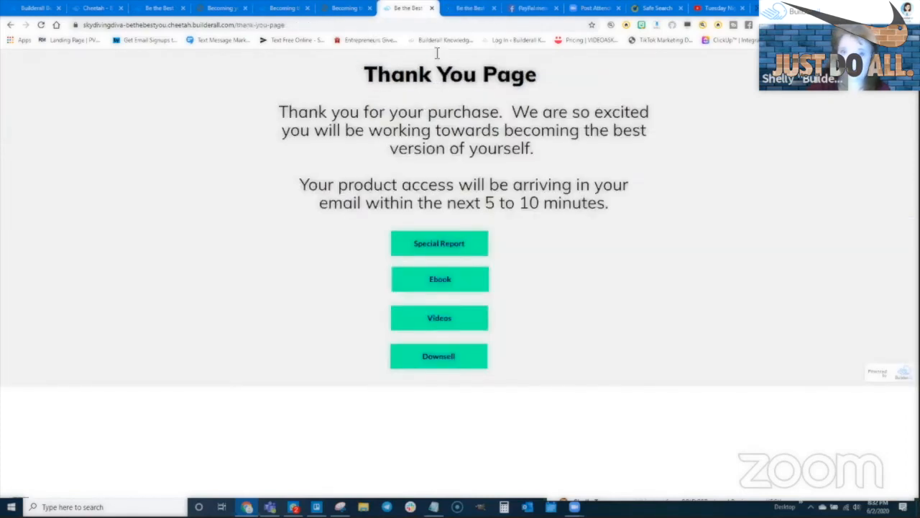
right_click(435, 281)
left_click(468, 286)
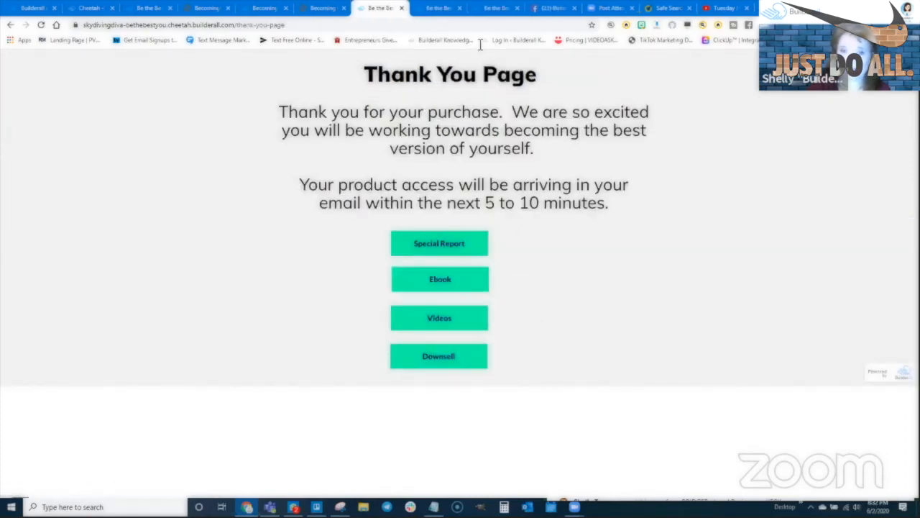
left_click(492, 9)
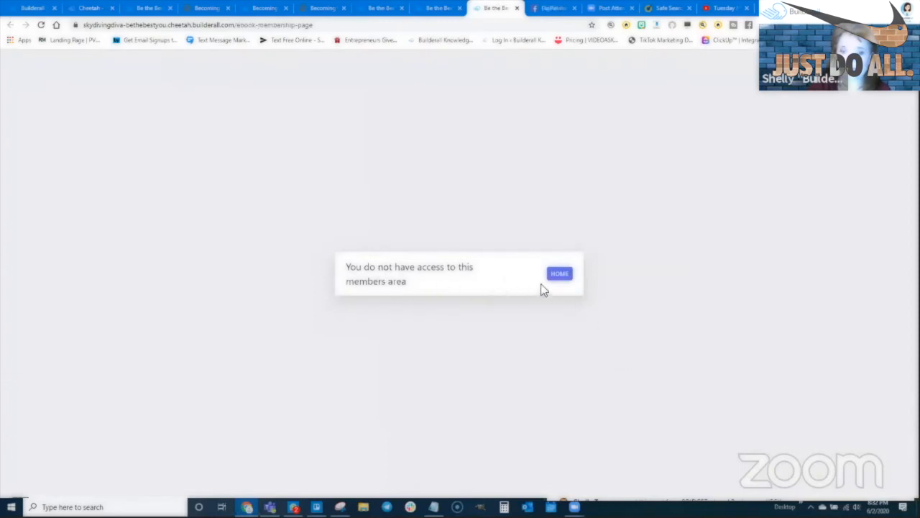
left_click(559, 276)
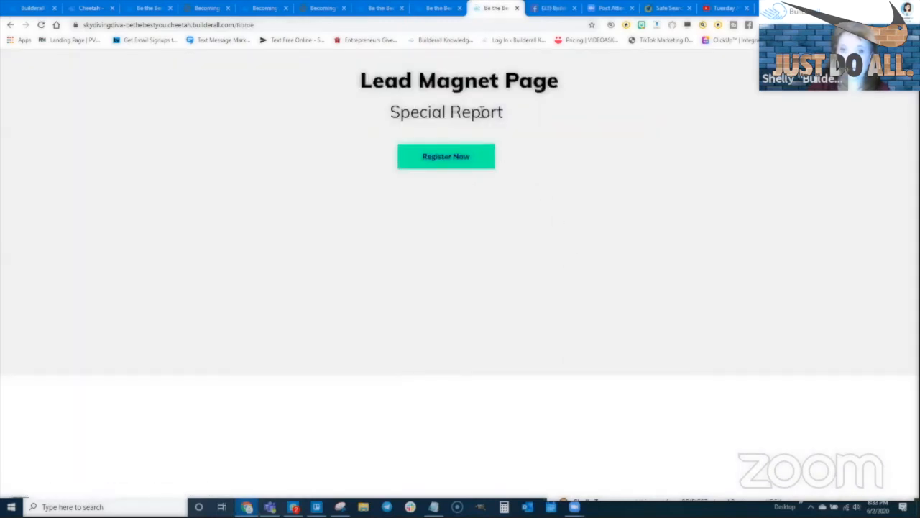
left_click(447, 9)
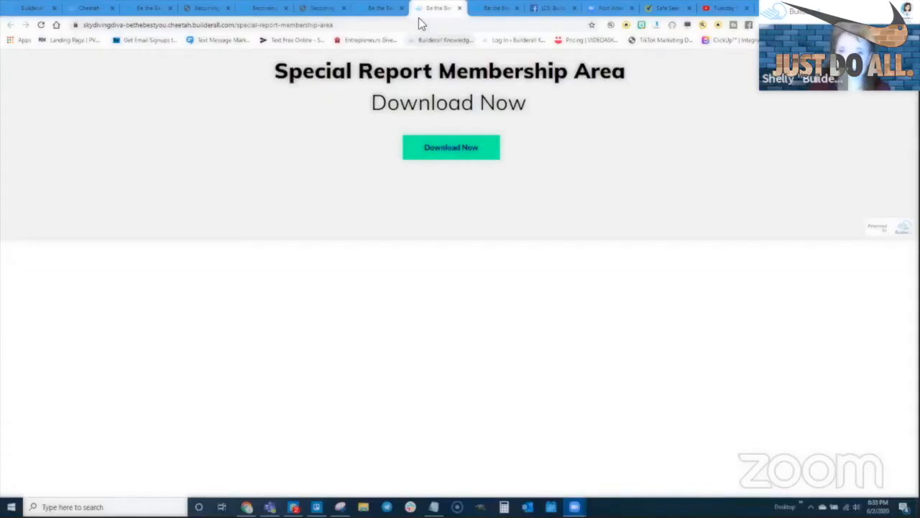
left_click(381, 7)
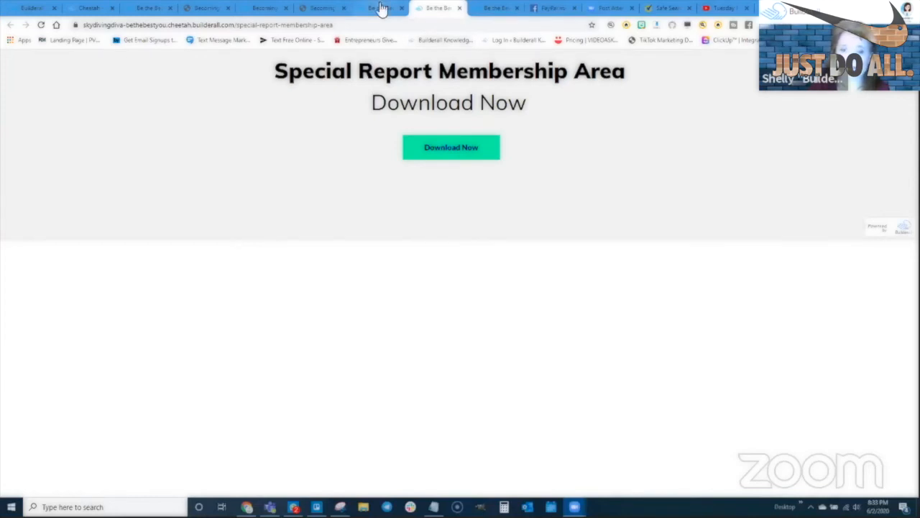
- Test the Videos and Downsell links, confirm both show no access, then return to My pages
left_click(445, 322)
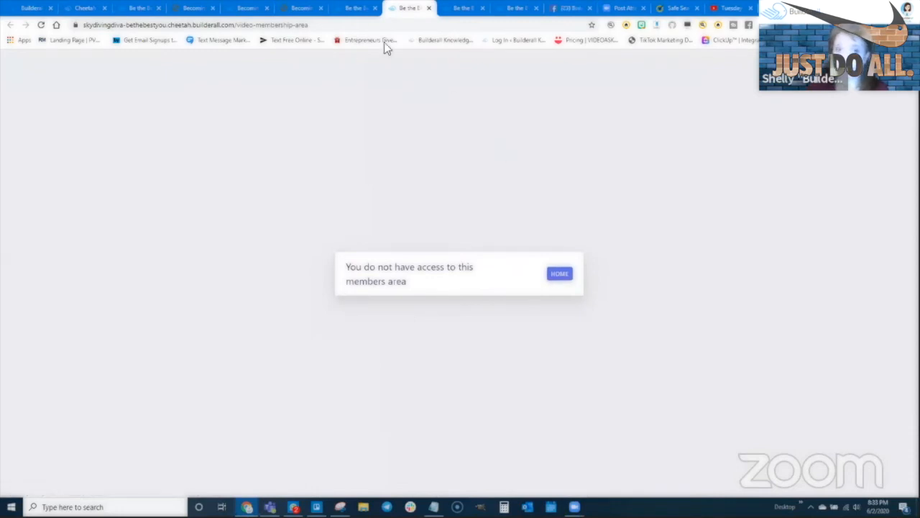
left_click(353, 8)
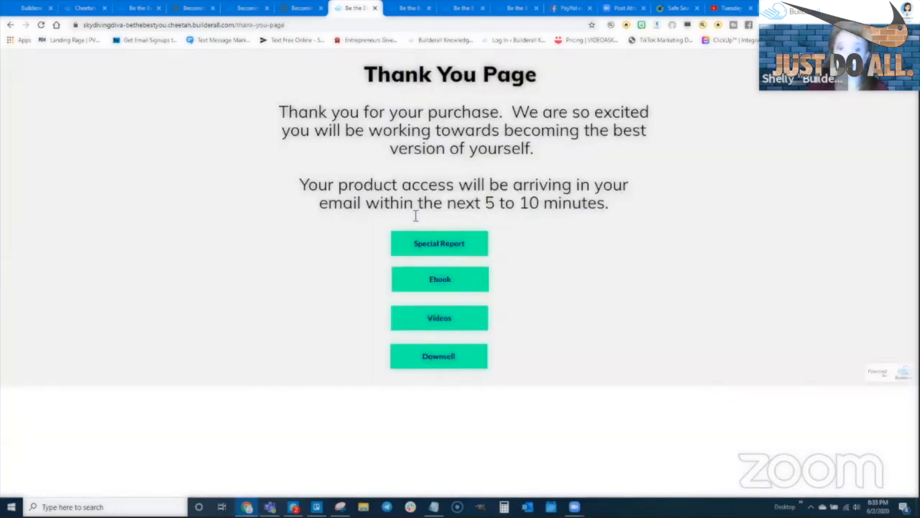
left_click(440, 352)
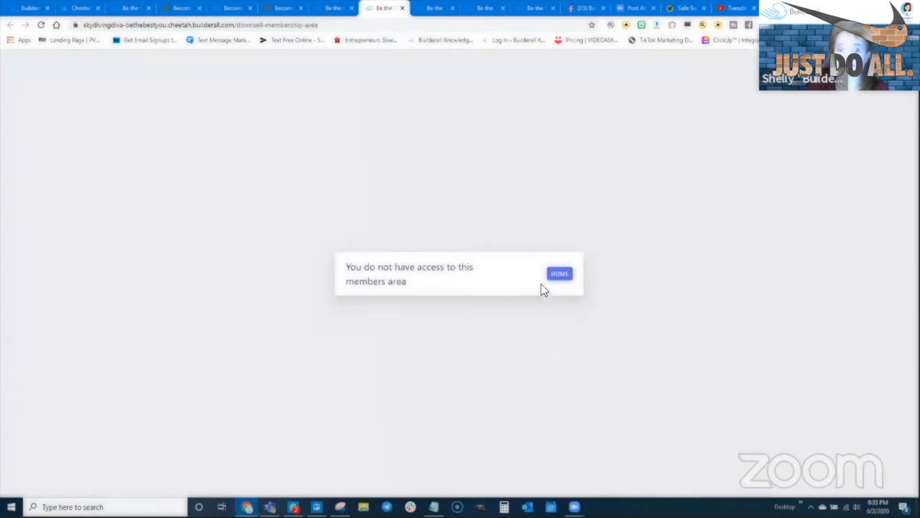
left_click(559, 274)
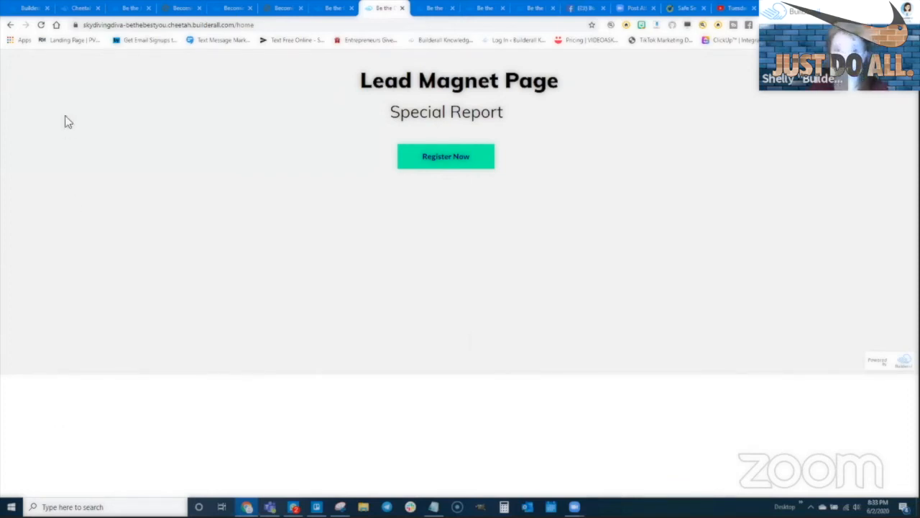
left_click(85, 10)
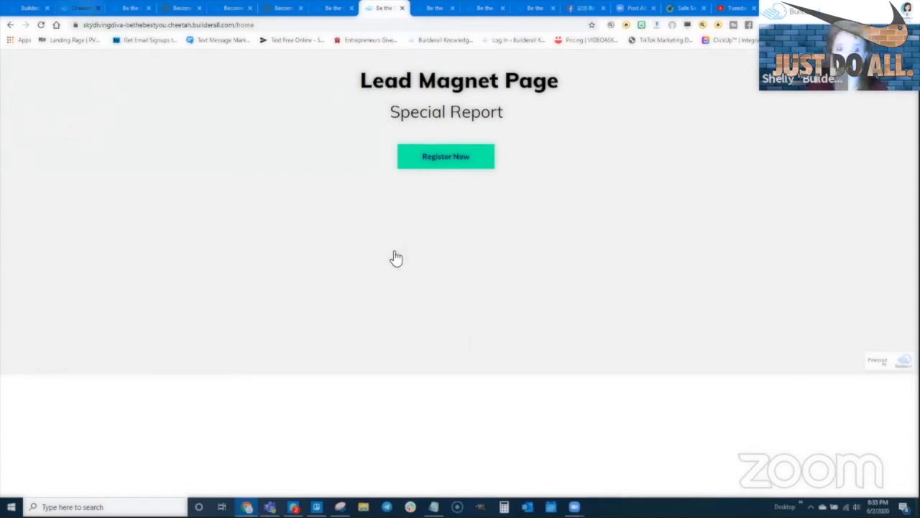
scroll(57, 341, "down", 1)
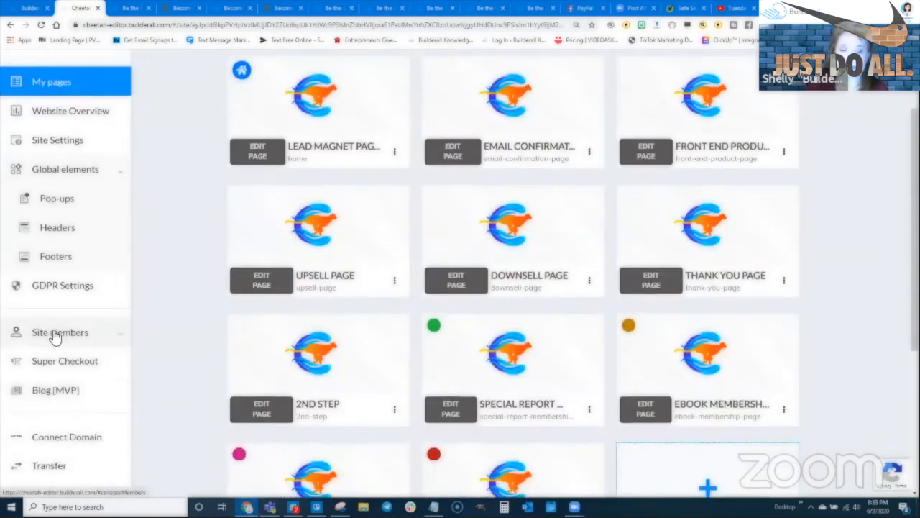
- Open Site members > Members, reload it and review the three members
left_click(105, 341)
left_click(61, 361)
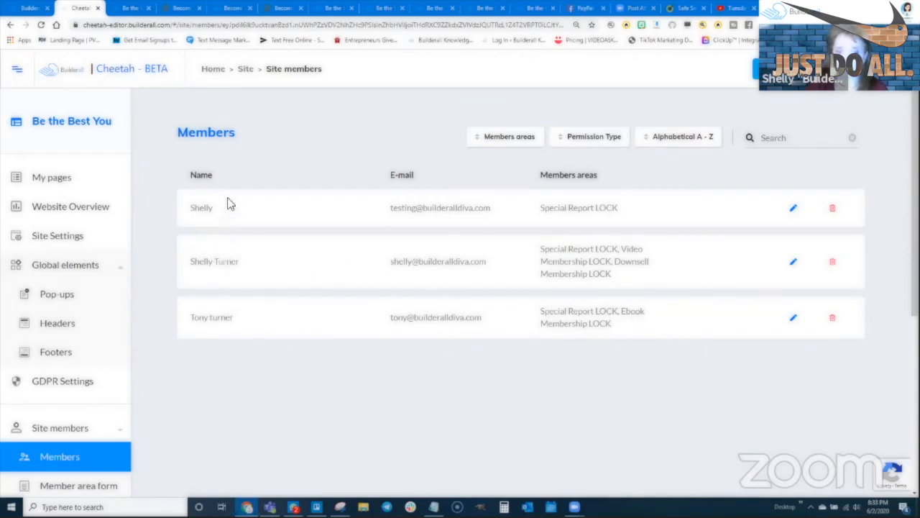
left_click(41, 25)
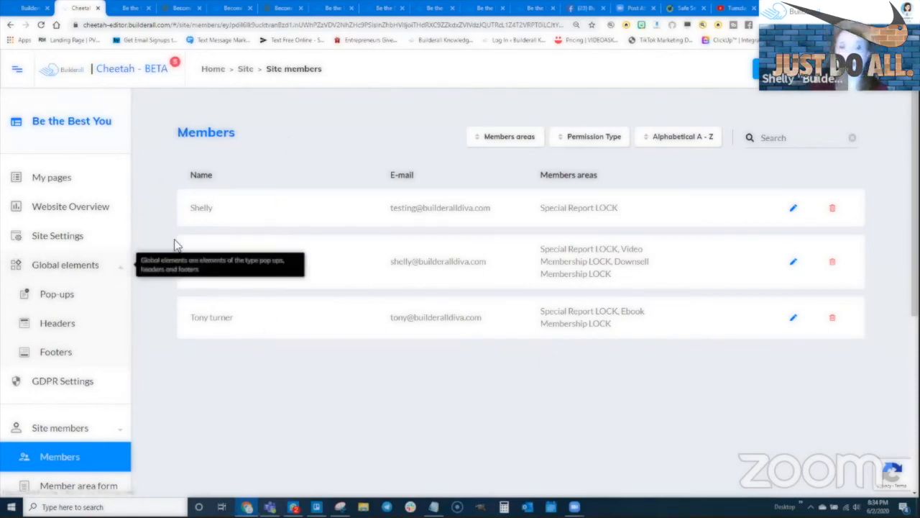
scroll(162, 344, "down", 3)
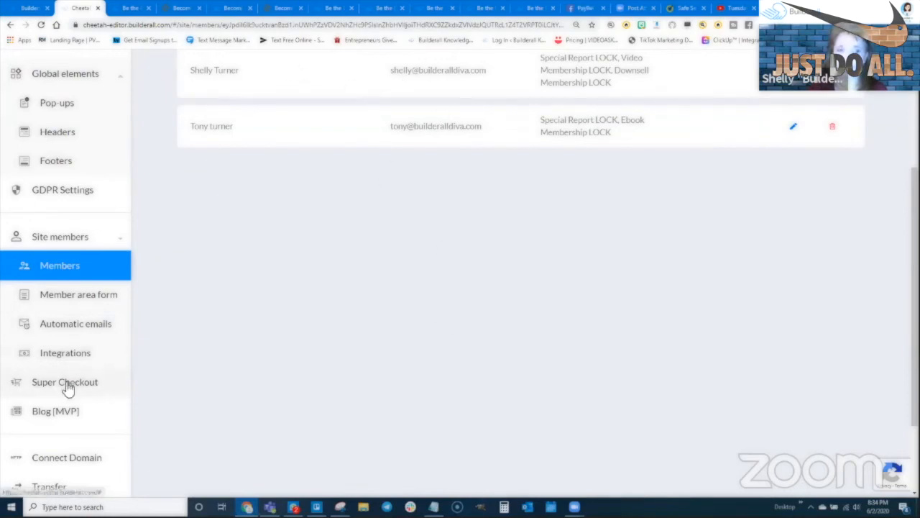
scroll(97, 249, "up", 3)
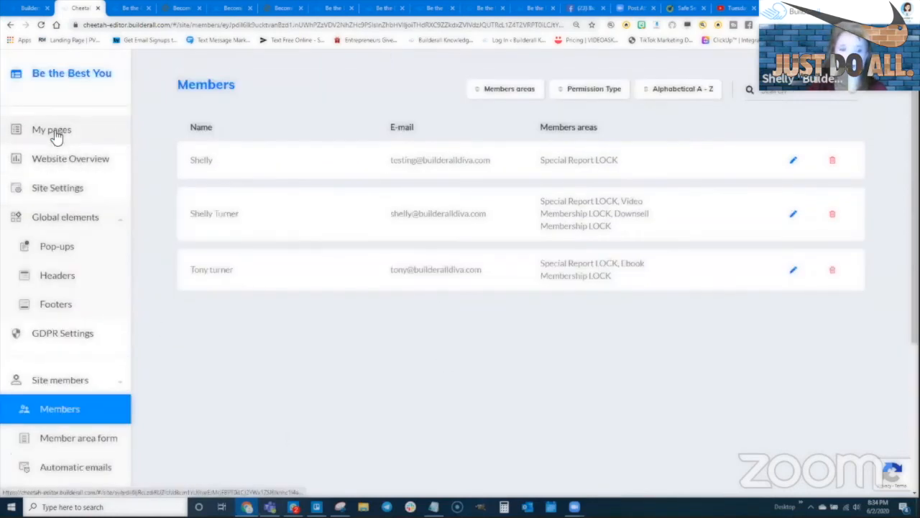
- Return to My pages and open Super Checkout in a new tab
left_click(55, 136)
scroll(130, 383, "down", 3)
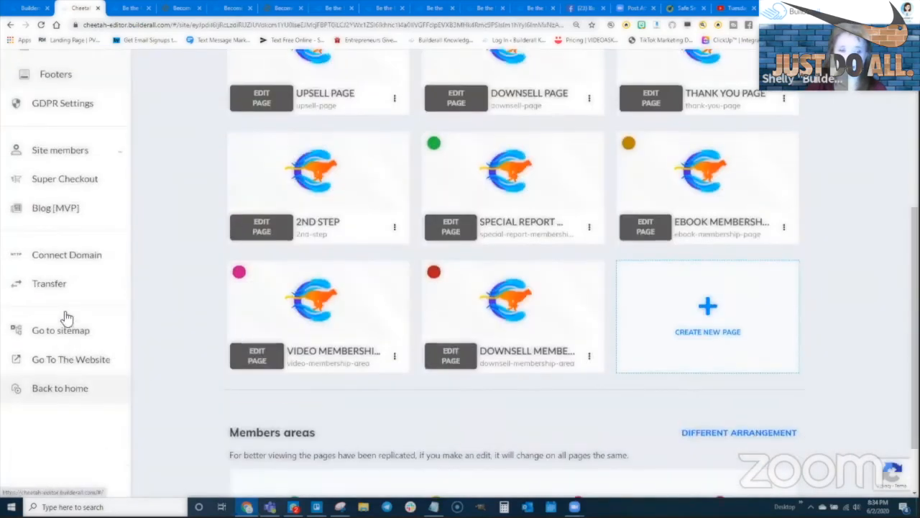
left_click(65, 178)
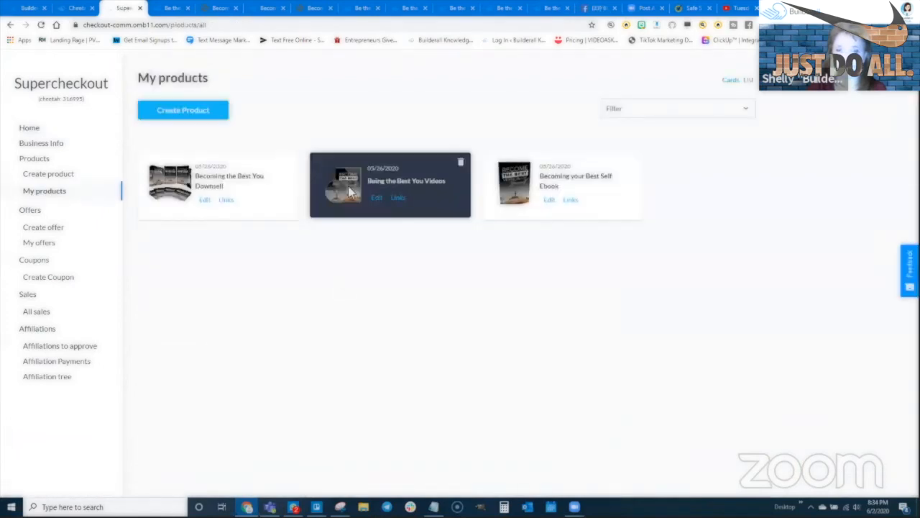
- Confirm the Downsell product's restricted area is Downsell Membership LOCK, then close SuperCheckout
left_click(209, 203)
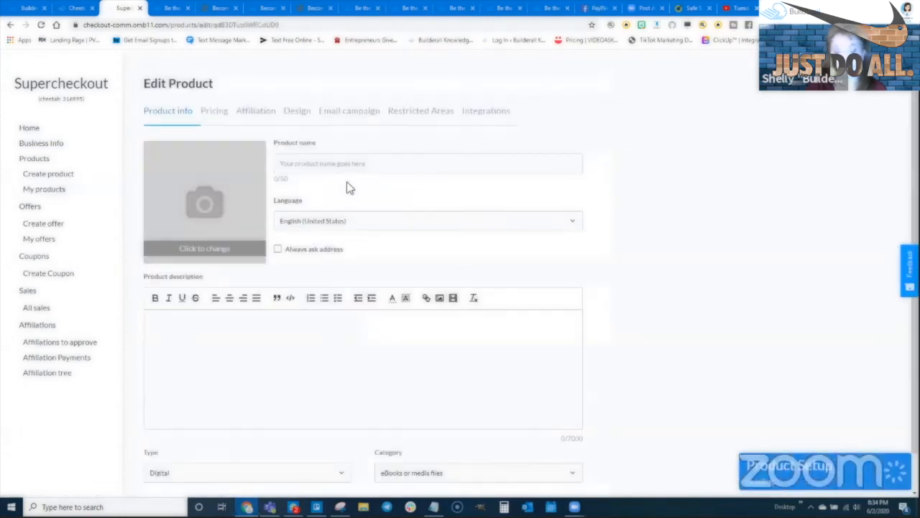
left_click(398, 114)
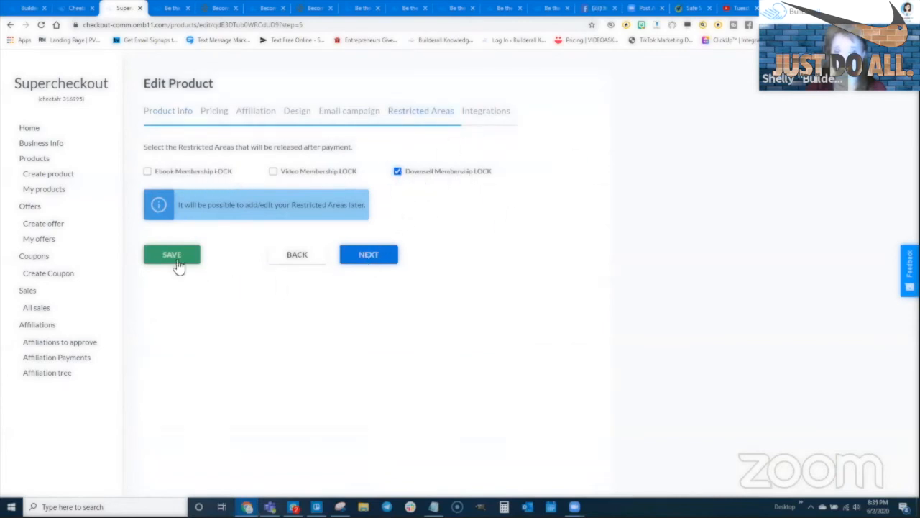
left_click(140, 8)
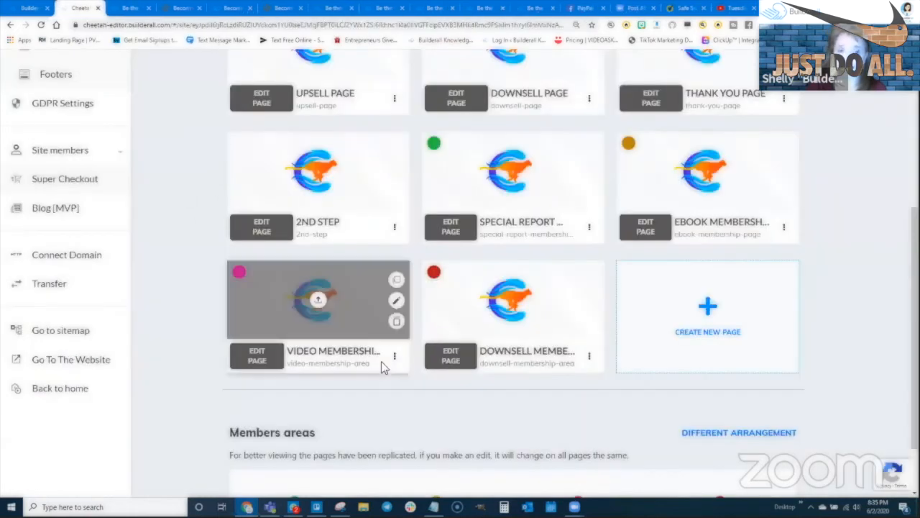
- Save Downsell Membership LOCK with Login access on the Downsell Membership Area page
scroll(478, 359, "down", 2)
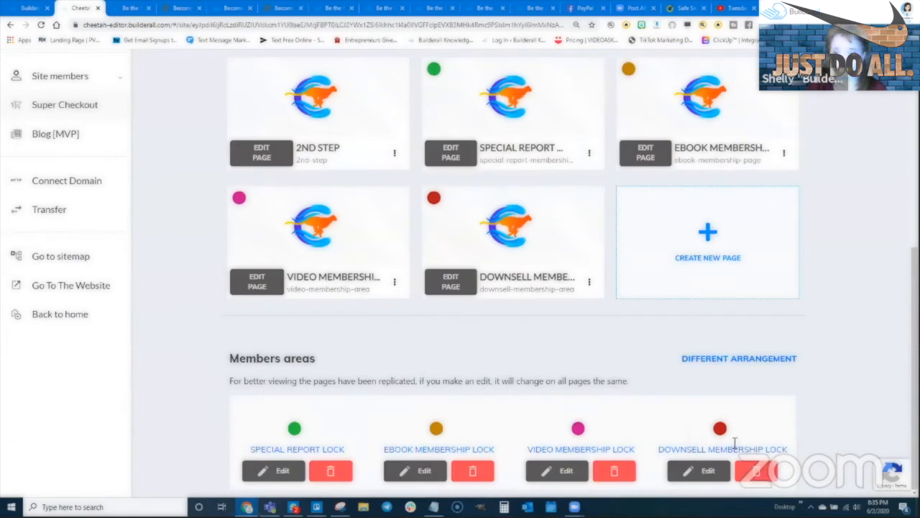
left_click(690, 470)
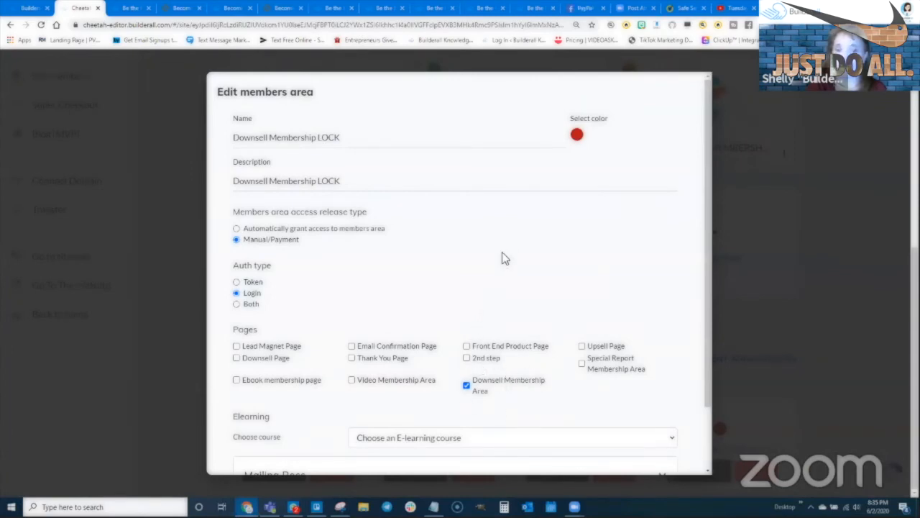
scroll(742, 143, "up", 3)
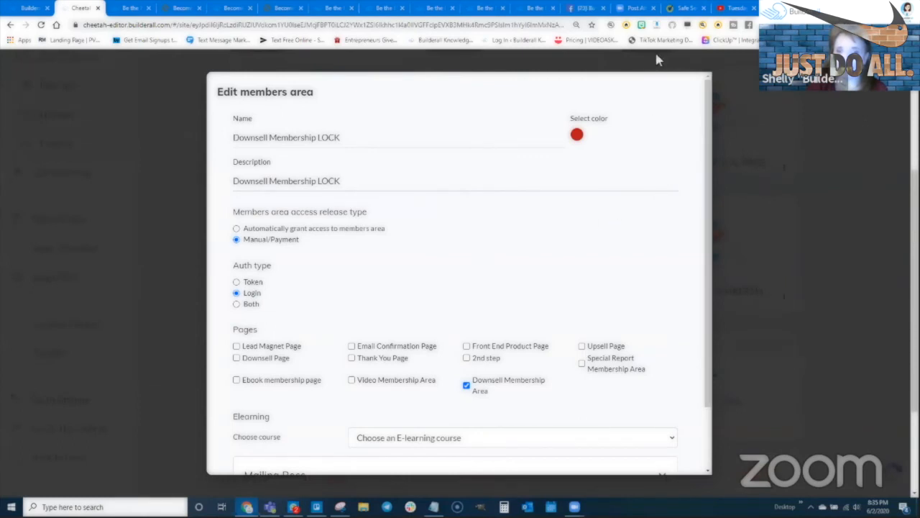
scroll(464, 394, "down", 2)
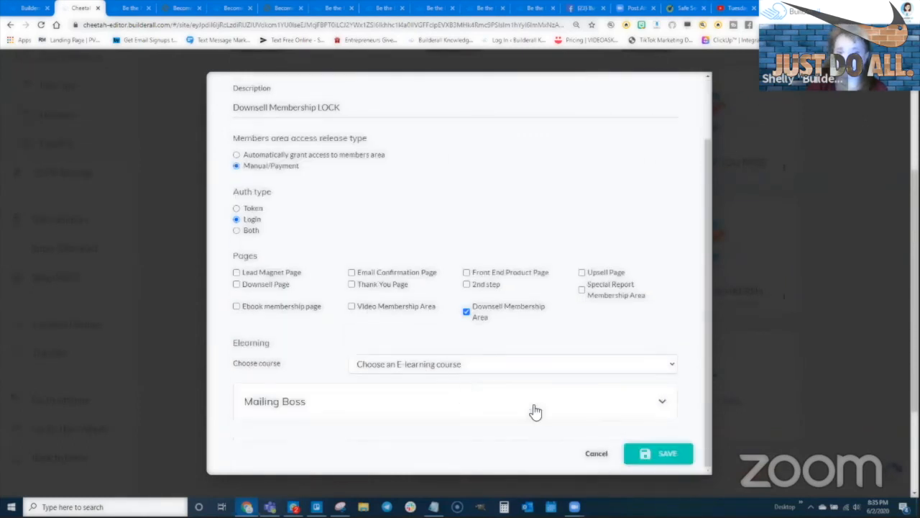
left_click(654, 453)
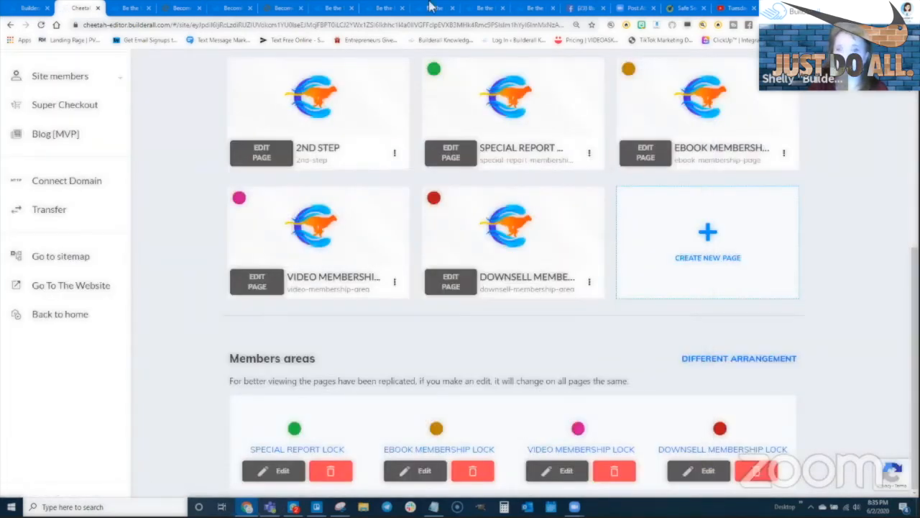
scroll(784, 230, "up", 2)
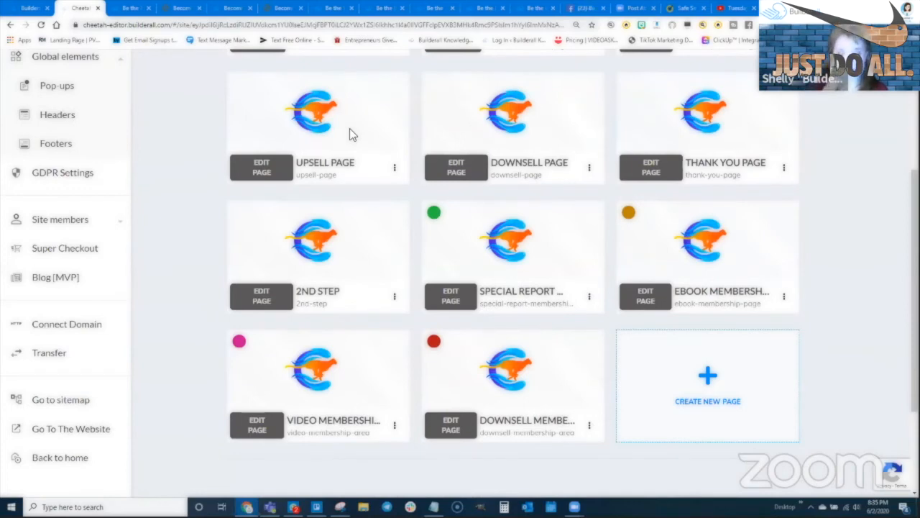
mouse_move(603, 143)
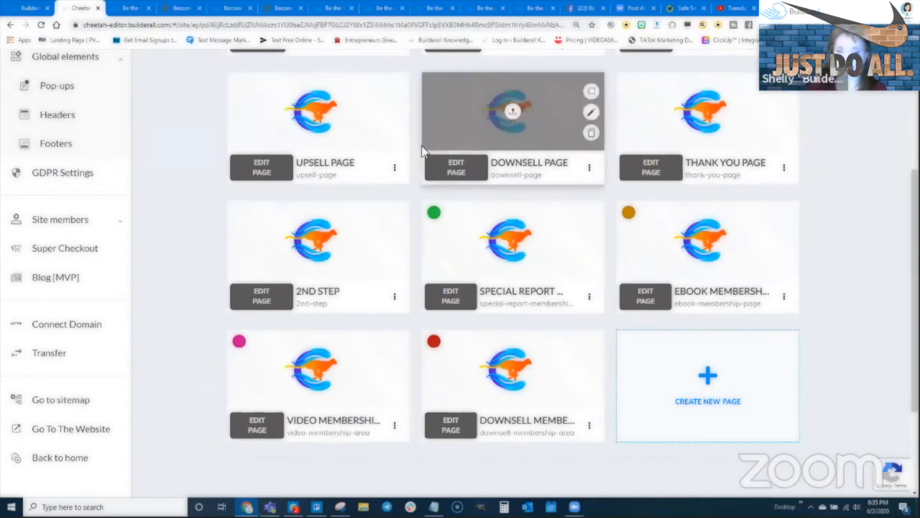
- On the Thank You Page, drag a Register now button to the top-right corner
left_click(651, 167)
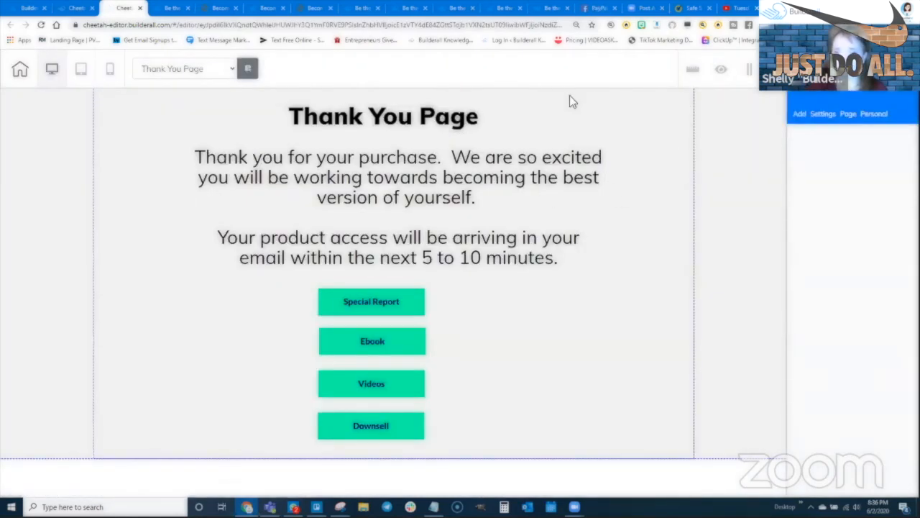
left_click(798, 115)
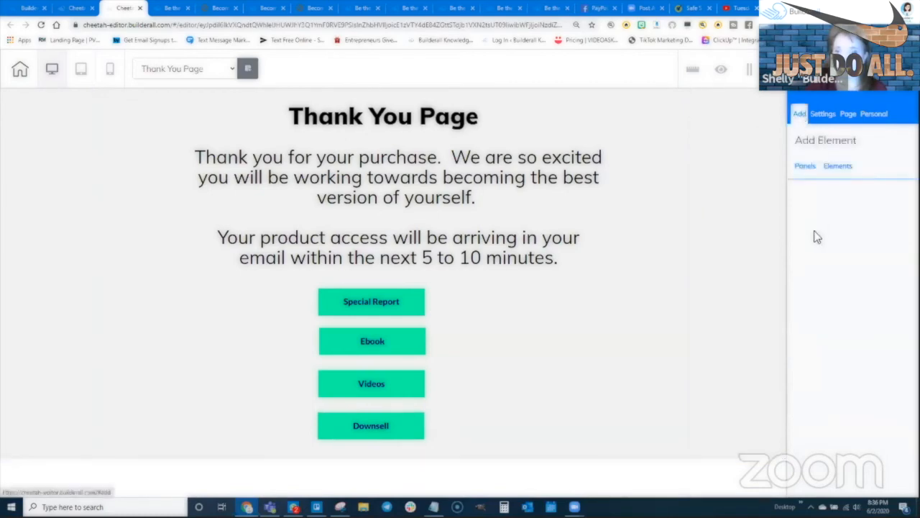
left_click(838, 167)
scroll(837, 323, "down", 5)
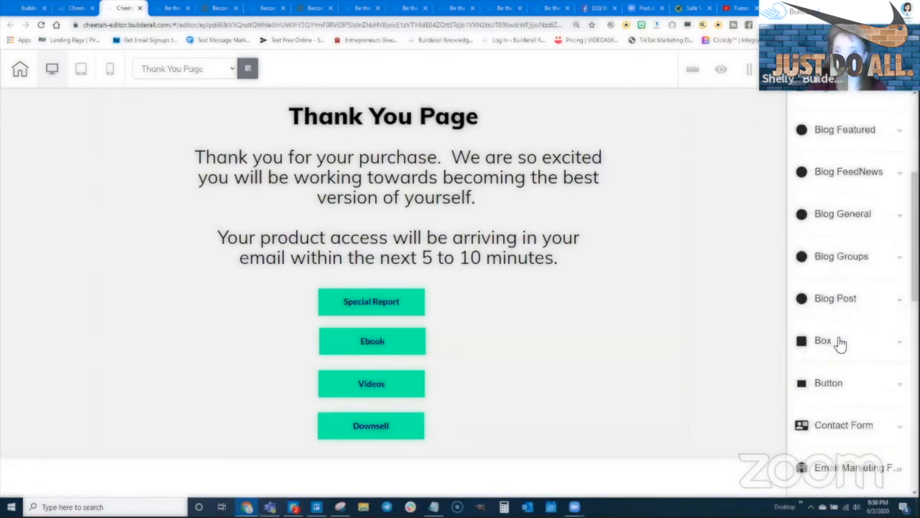
left_click_drag(855, 437, 545, 122)
- Add a second button copy and move it further right beneath the first
left_click(711, 254)
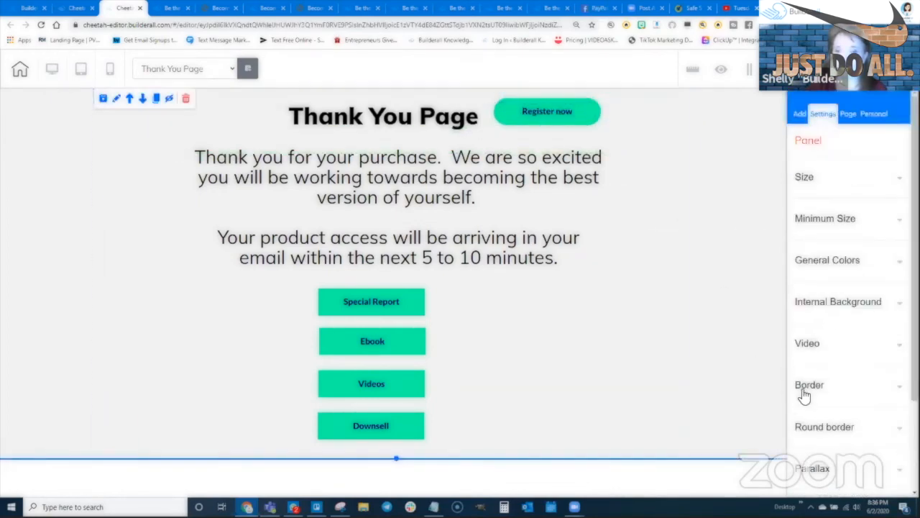
left_click(588, 115)
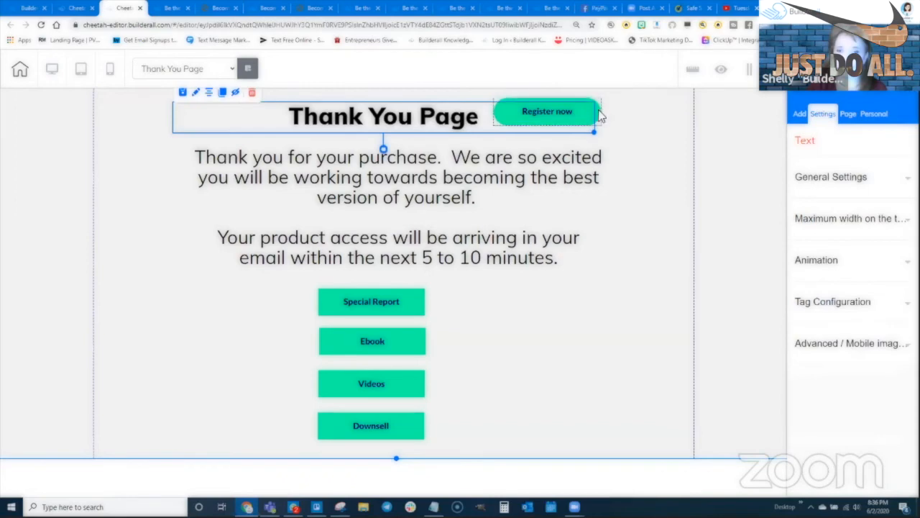
left_click(503, 118)
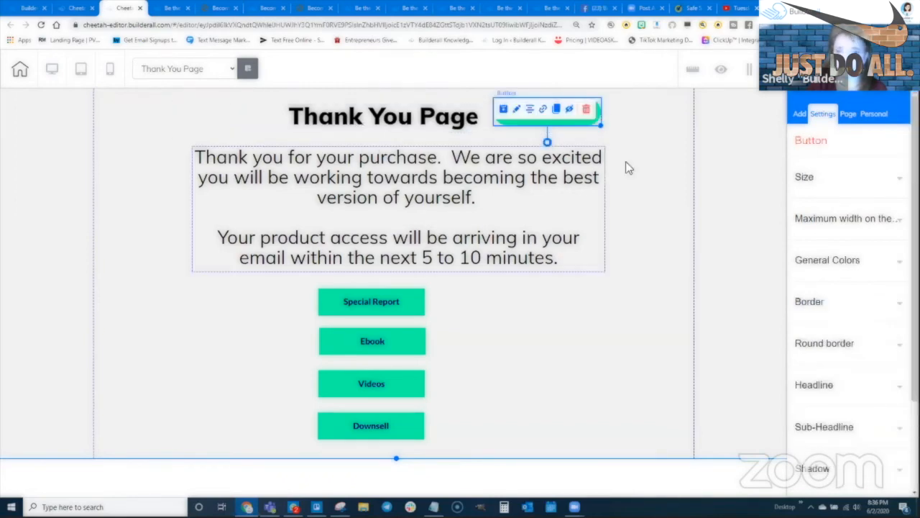
left_click(524, 127)
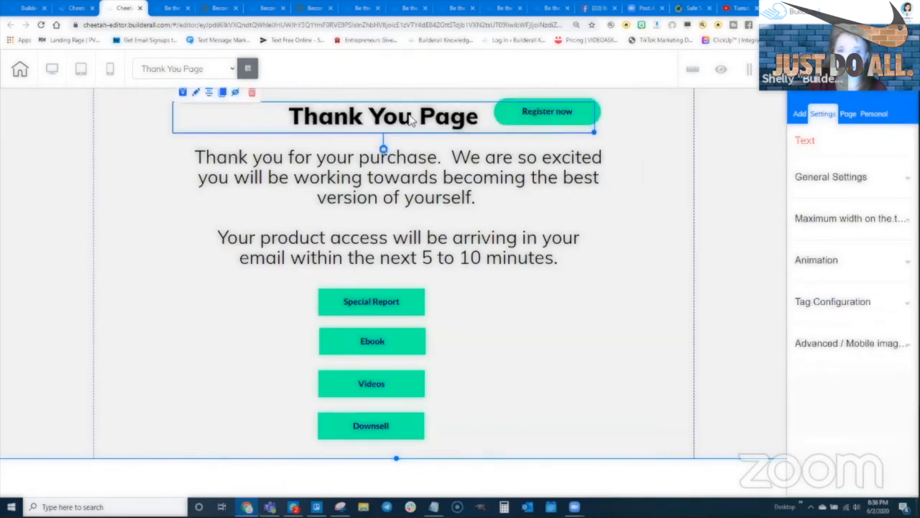
left_click_drag(597, 118, 649, 143)
left_click(642, 119)
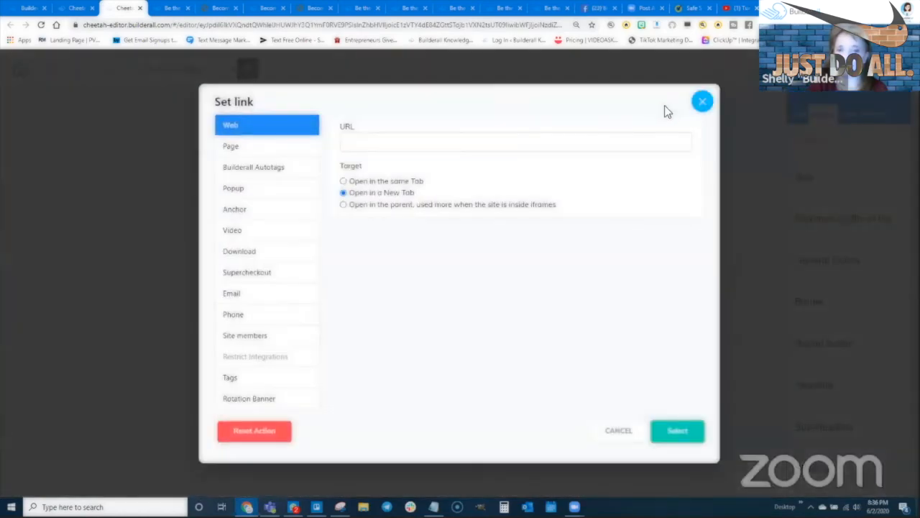
key("Escape")
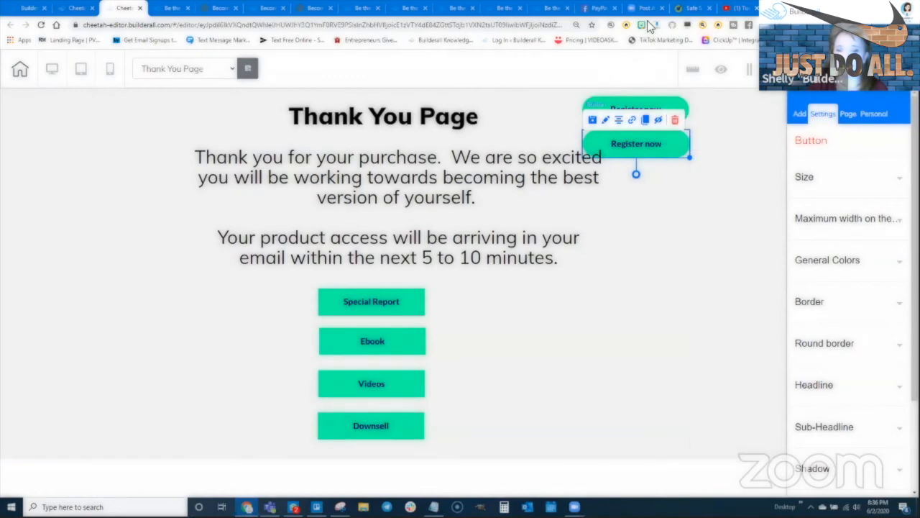
- Change the two buttons' headline text to LOGIN and LOGOUT
left_click(685, 109)
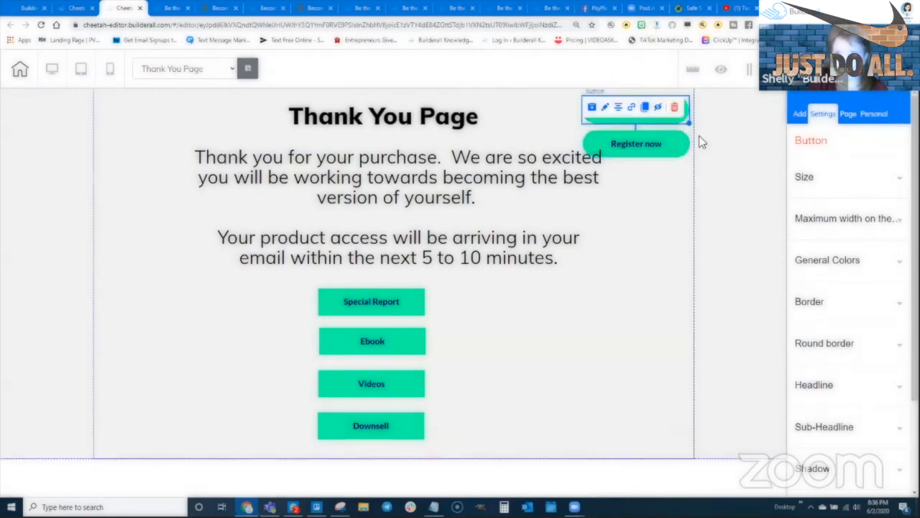
scroll(840, 374, "down", 2)
left_click(832, 339)
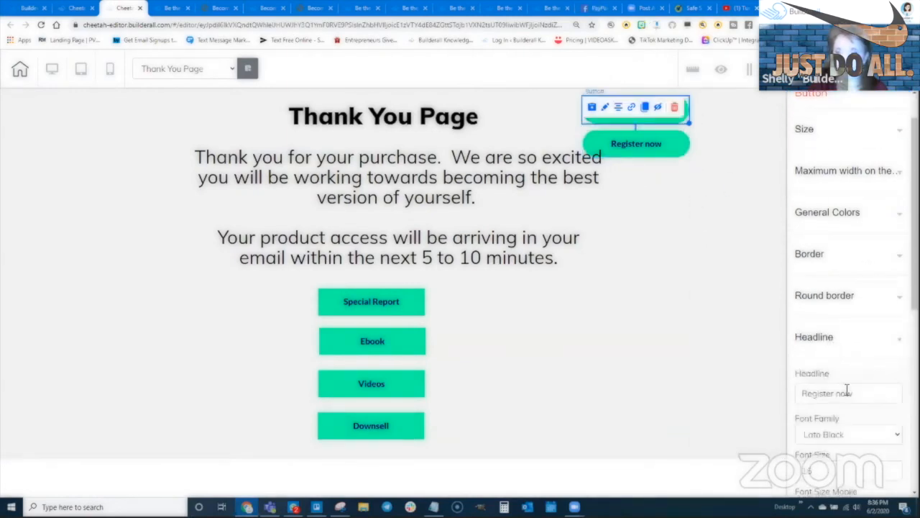
triple_click(847, 392)
type("LOGIN")
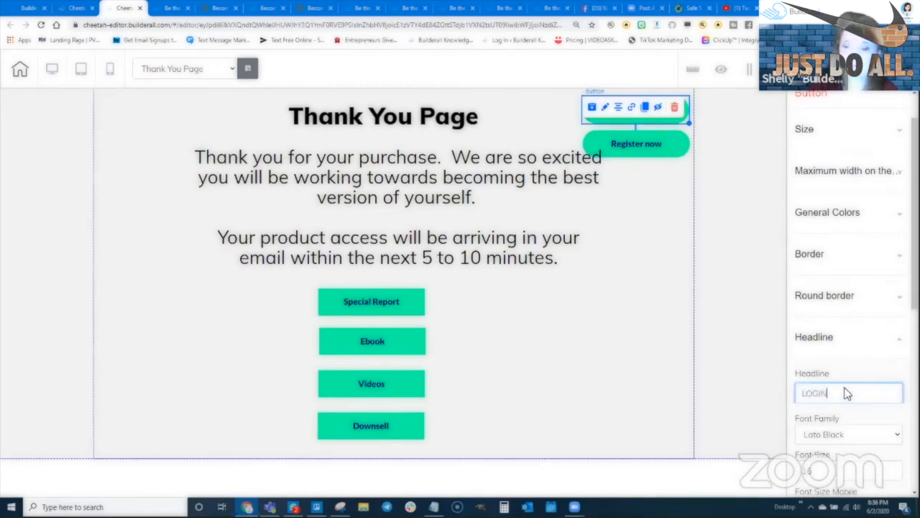
left_click(684, 152)
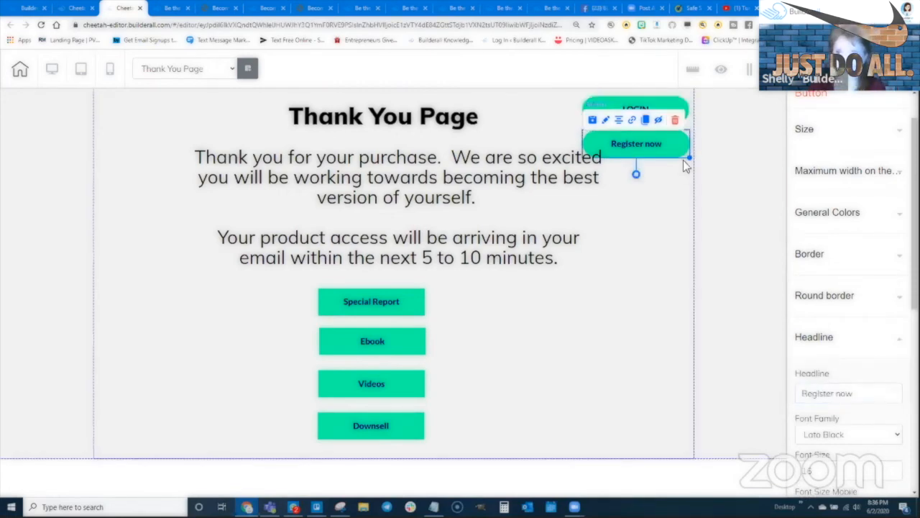
triple_click(819, 392)
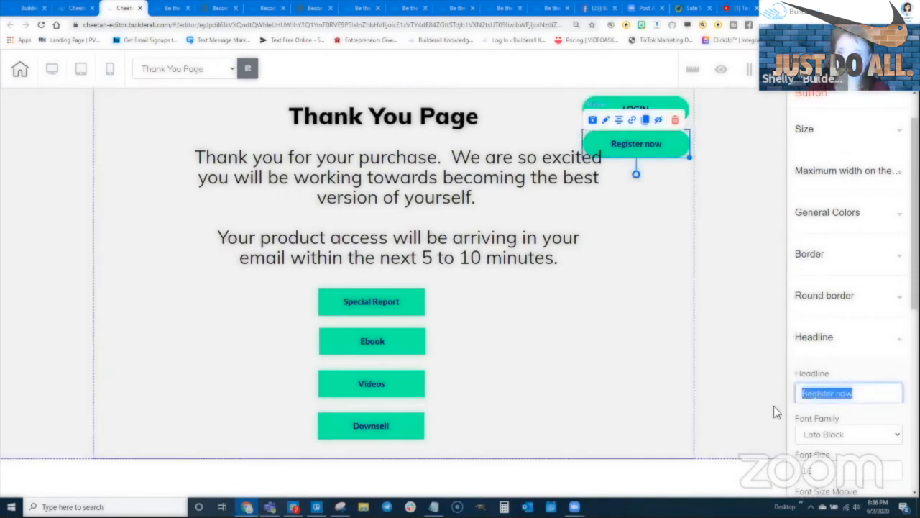
type("LOGOUT")
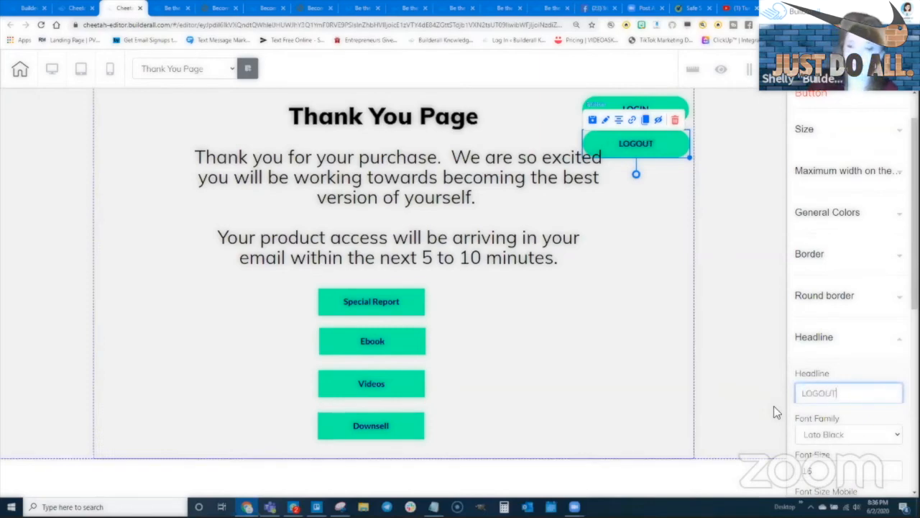
left_click(692, 100)
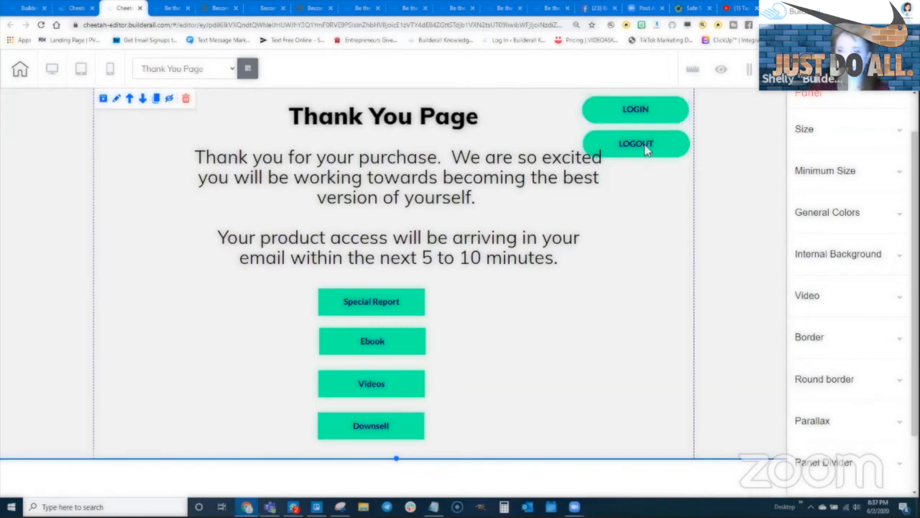
left_click(681, 109)
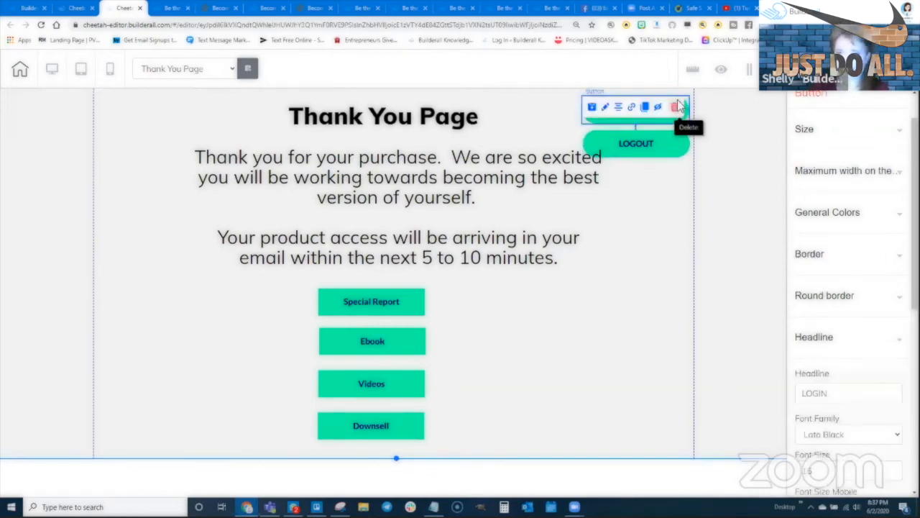
left_click(644, 108)
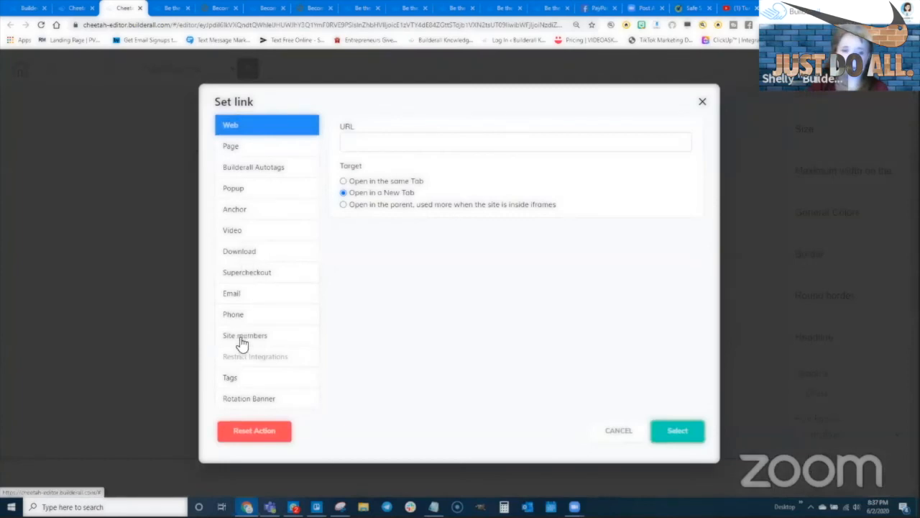
- Link the LOGIN button to the site-members login, redirecting to Thank You Page
left_click(241, 337)
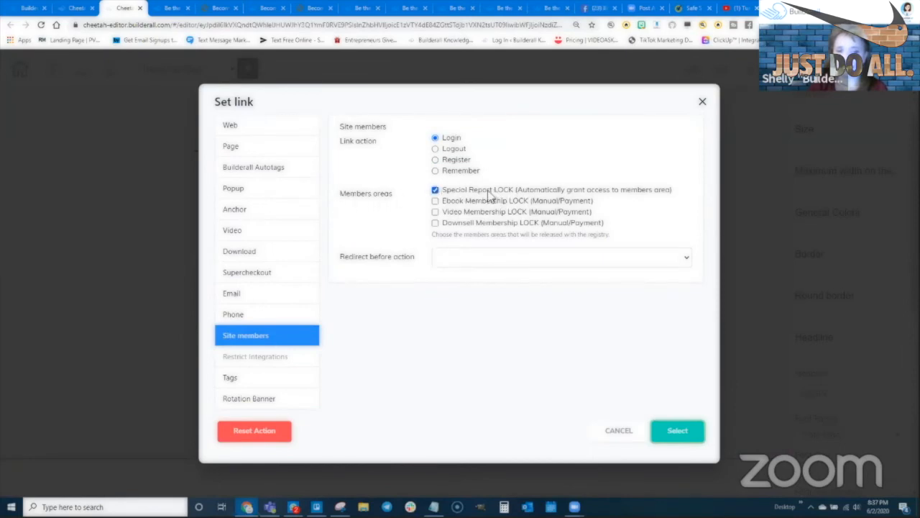
left_click(462, 257)
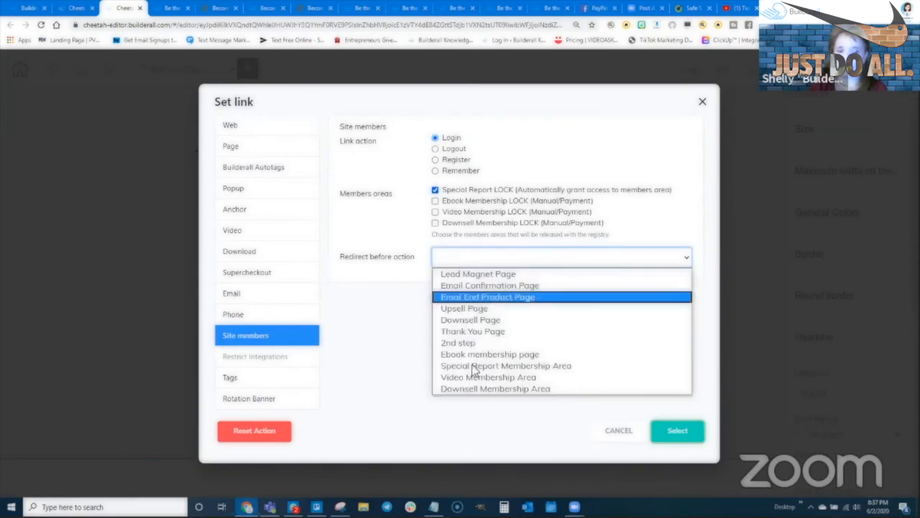
left_click(477, 334)
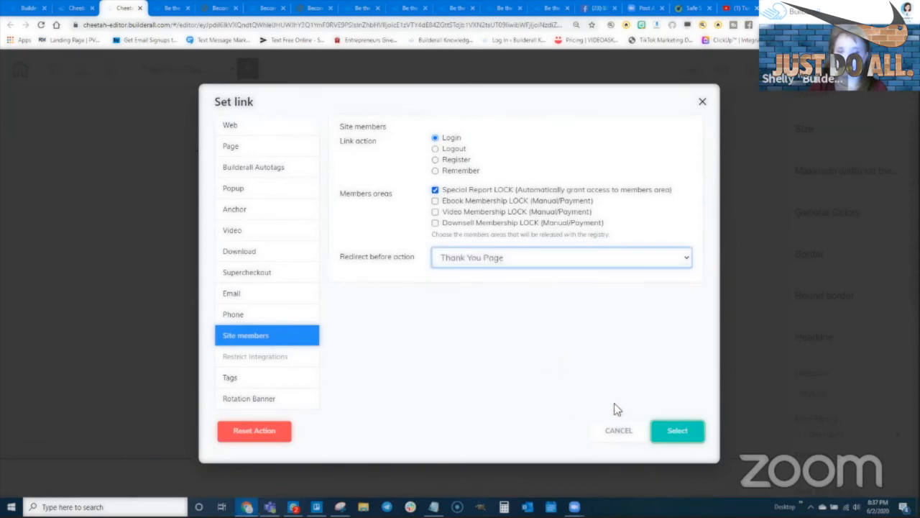
left_click(673, 431)
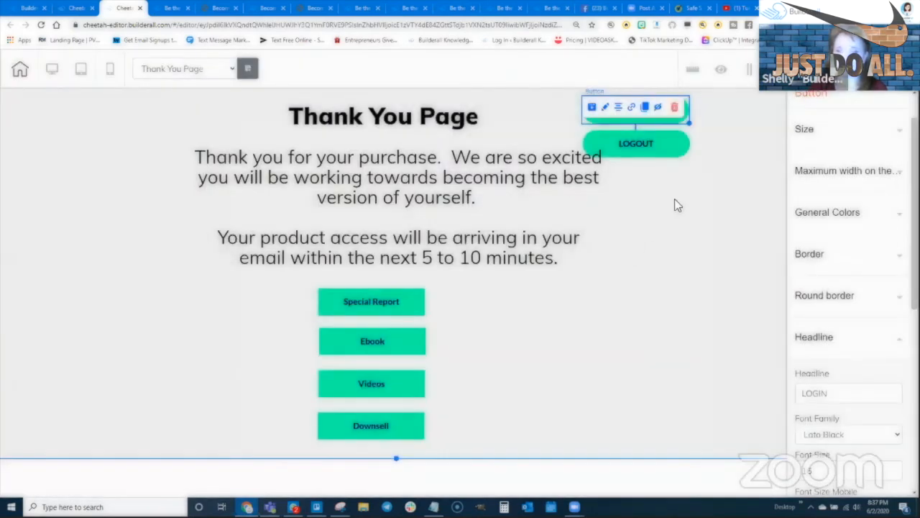
- Link the LOGOUT button to the site-members Logout action and deselect it
left_click(672, 149)
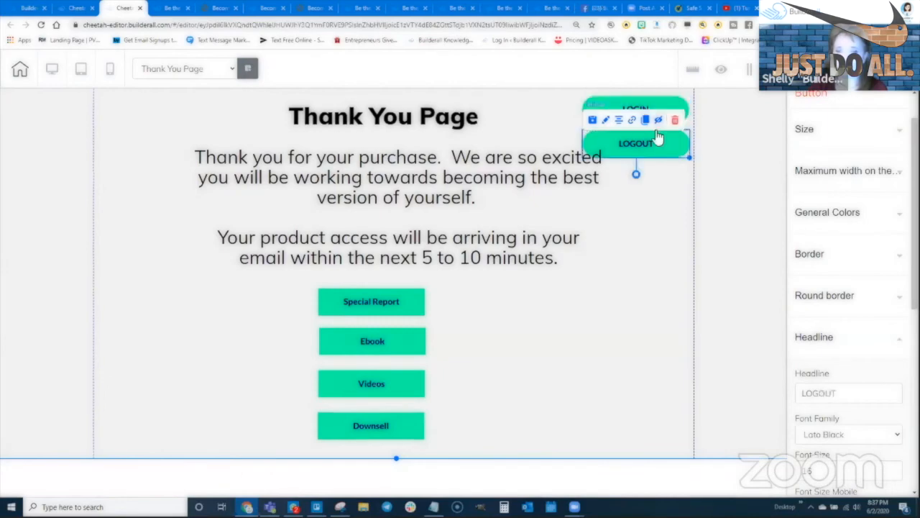
left_click(631, 121)
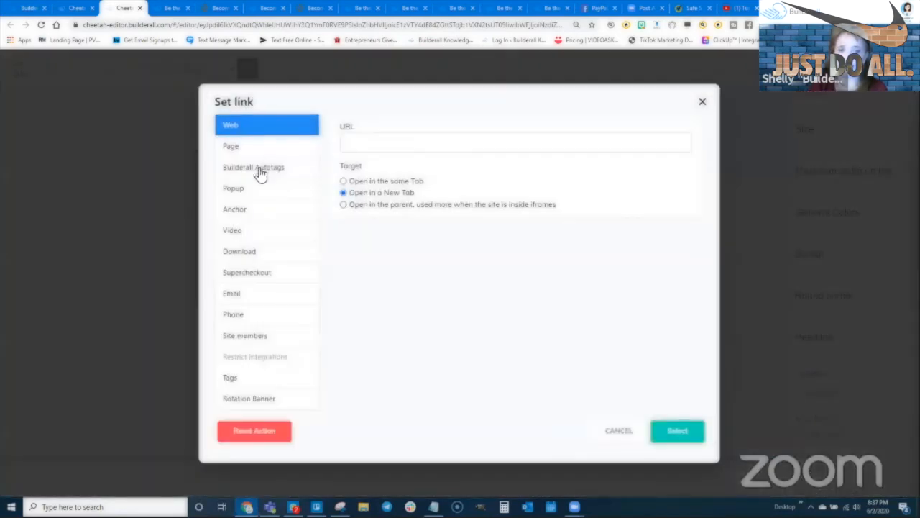
left_click(239, 335)
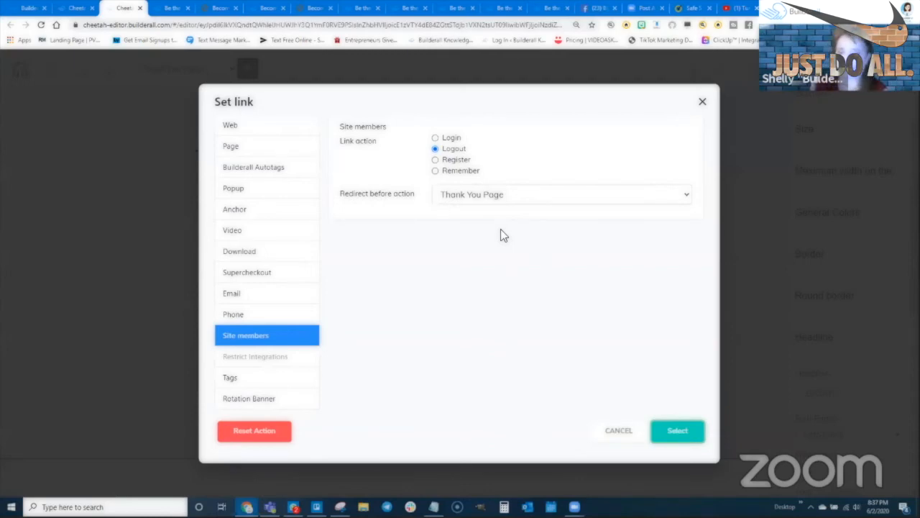
left_click(677, 429)
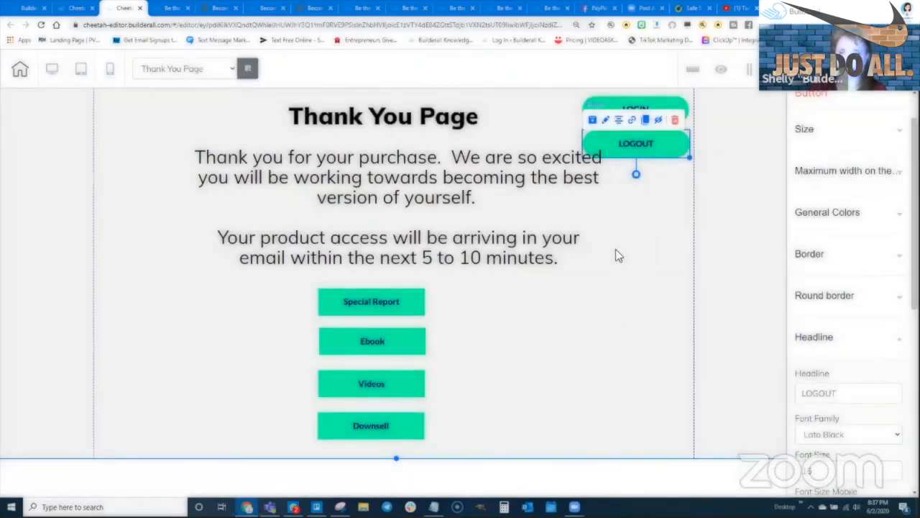
left_click(616, 252)
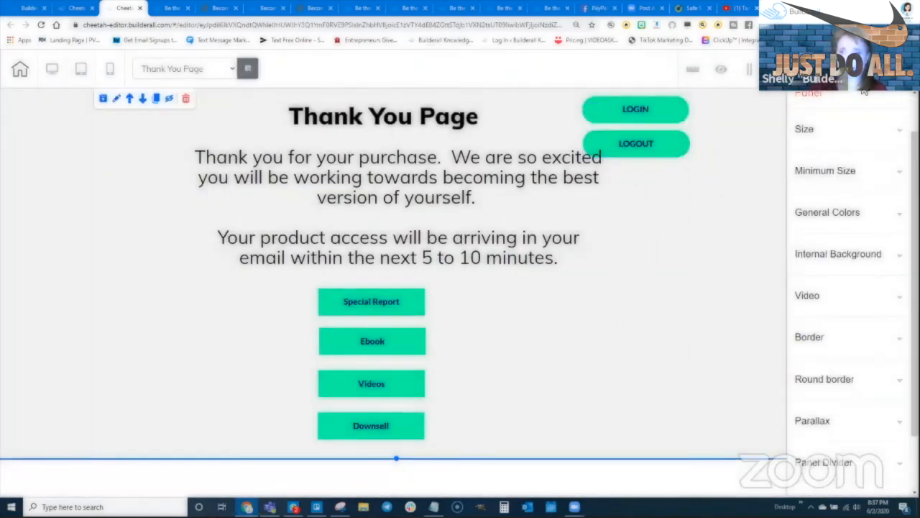
- Save the Thank You Page with Ctrl+S and publish the site
left_click(377, 263)
key("ctrl+s")
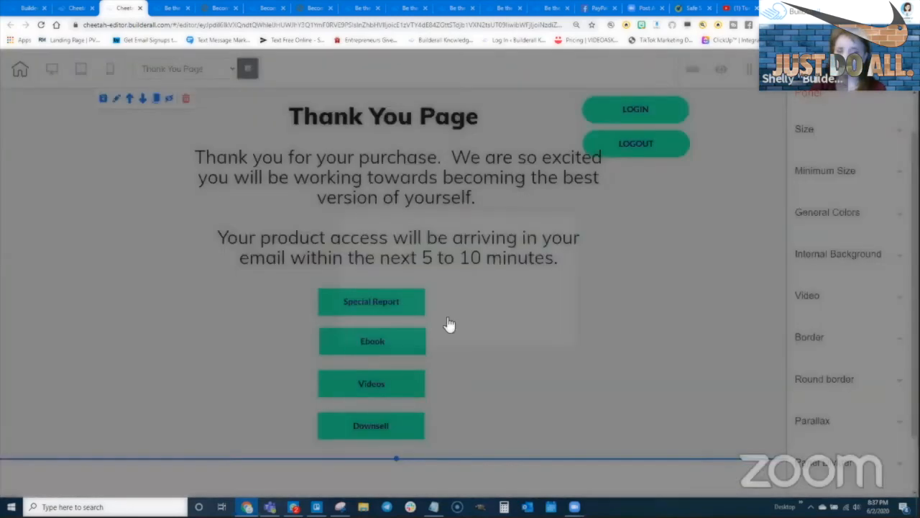
left_click(540, 319)
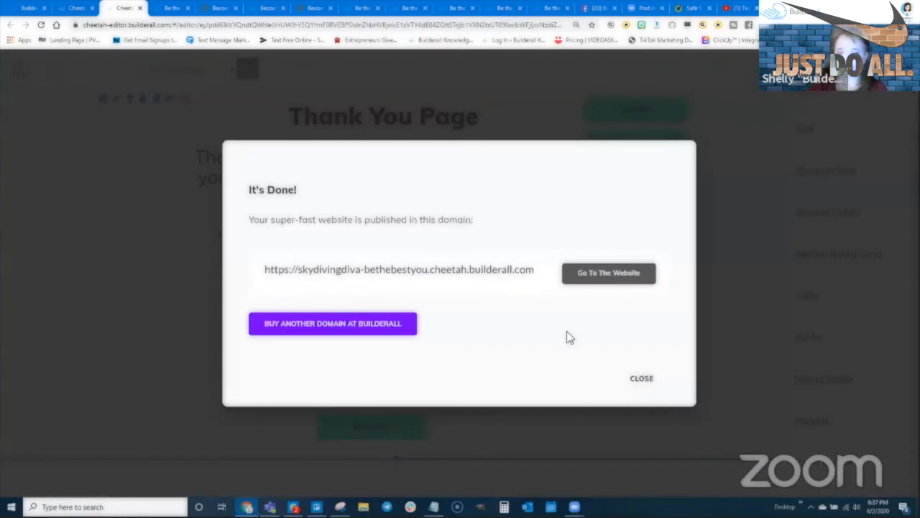
left_click(642, 378)
- From My pages, open the Thank You Page live via Go to the website page
left_click(76, 8)
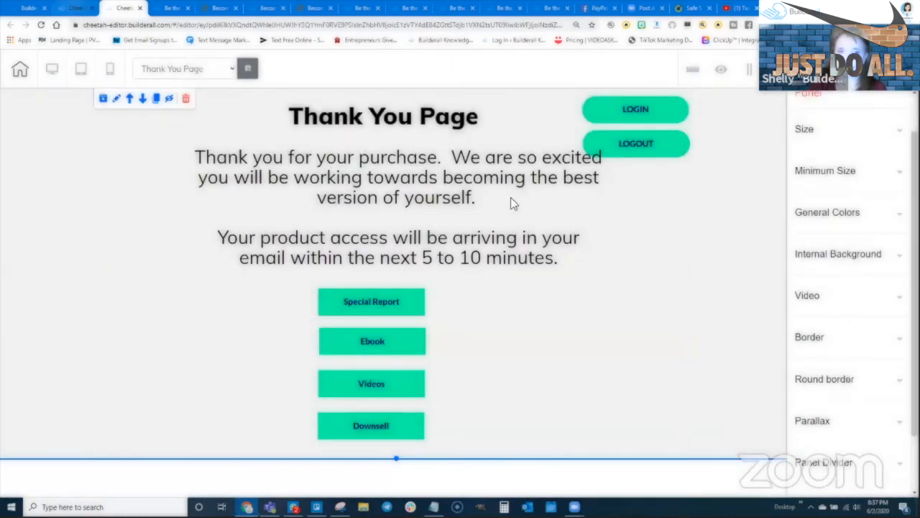
scroll(753, 139, "up", 3)
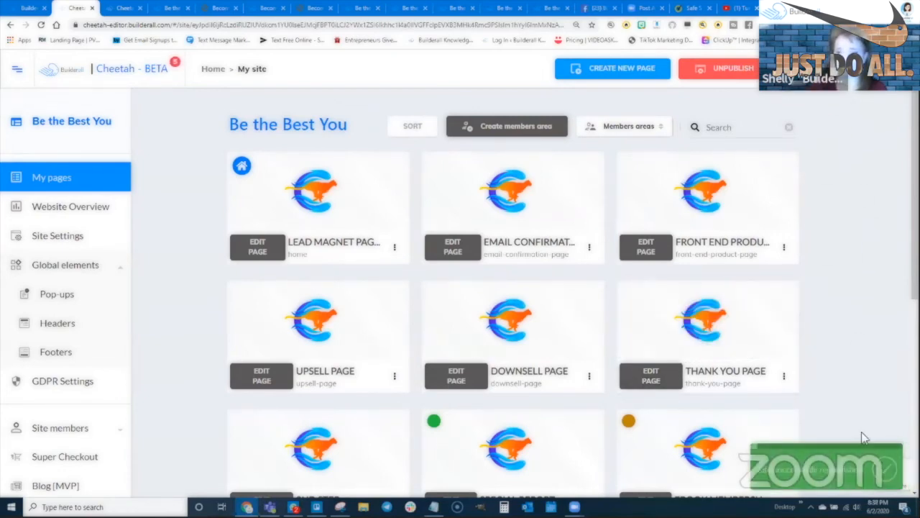
mouse_move(443, 228)
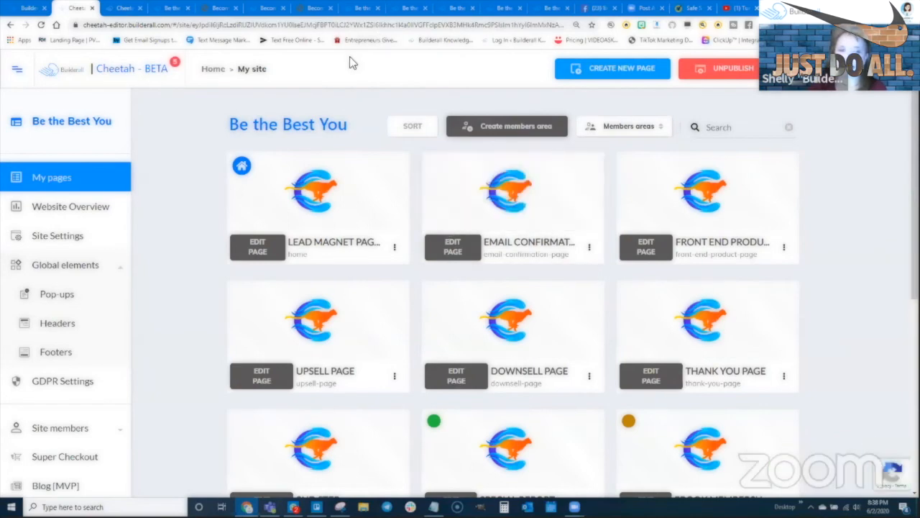
scroll(670, 336, "down", 1)
scroll(671, 337, "down", 1)
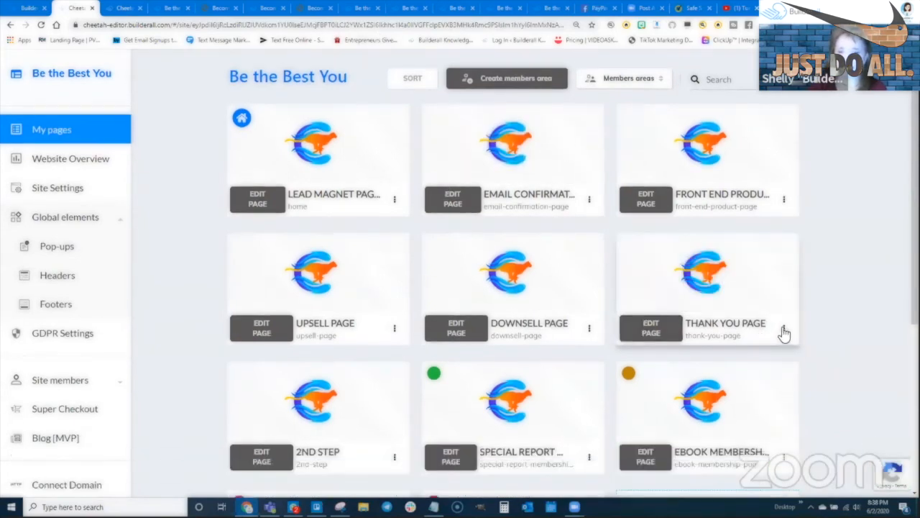
left_click(784, 329)
left_click(735, 378)
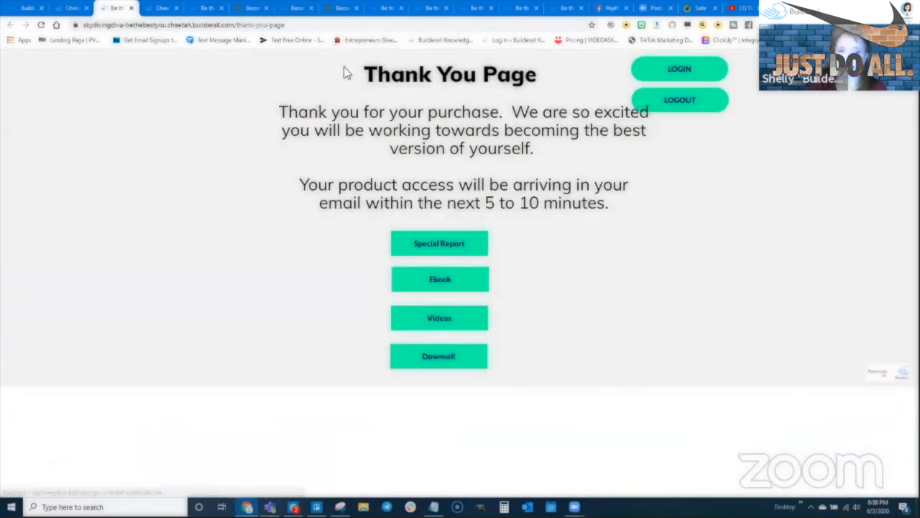
- Reload the live Thank You Page and check that Special Report opens in a new tab
left_click(43, 26)
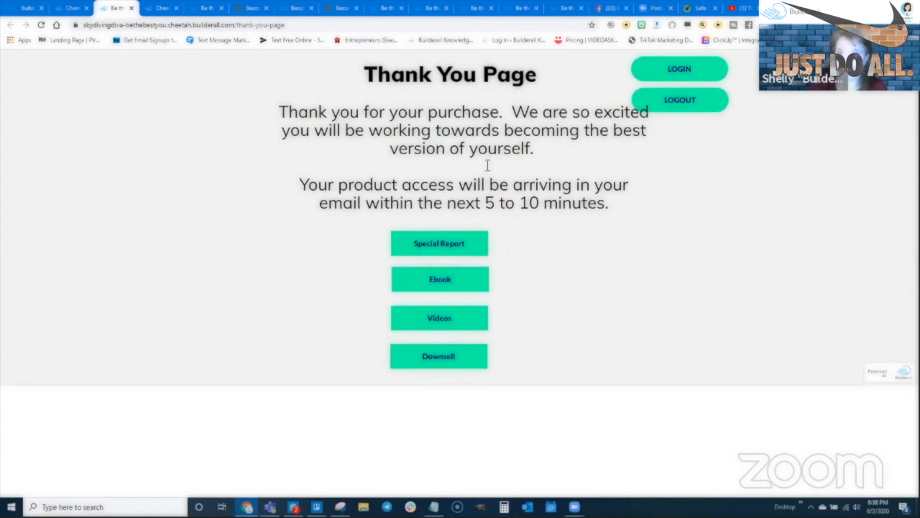
left_click(445, 245)
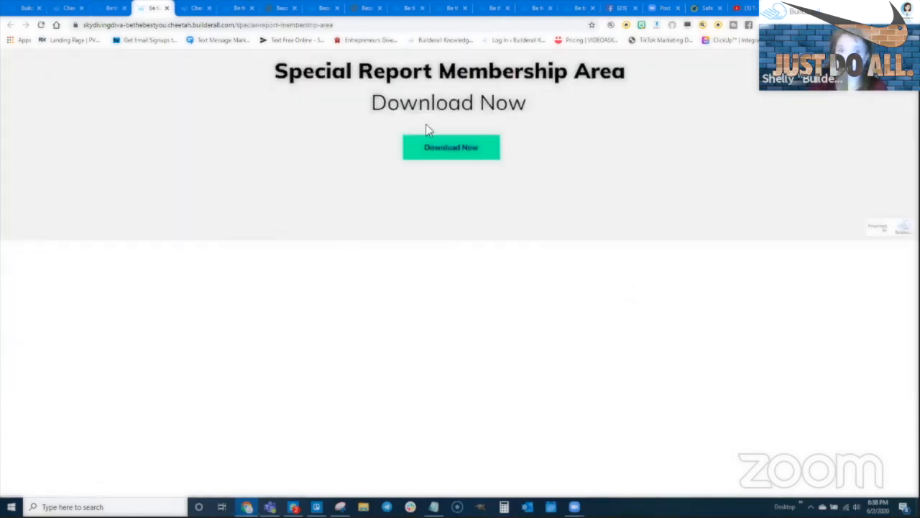
left_click(167, 8)
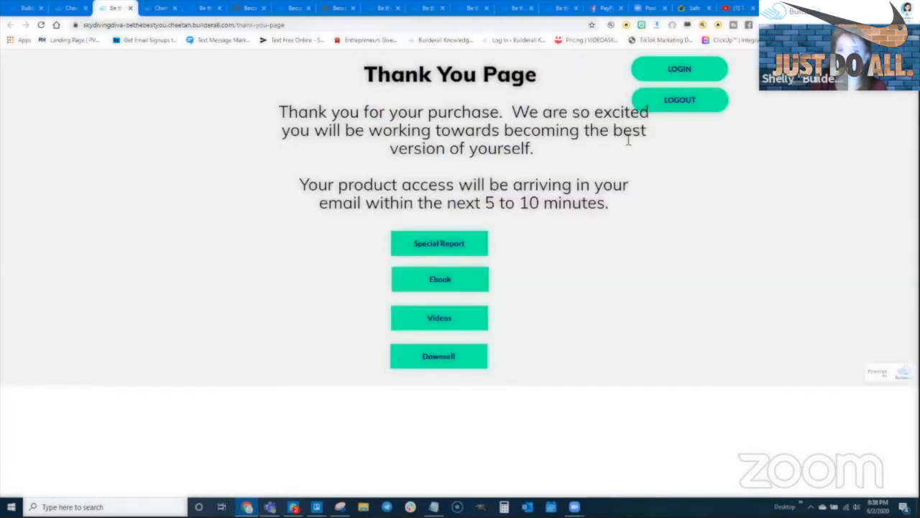
- Log out with the LOGOUT button and recheck that Special Report still opens
left_click(676, 104)
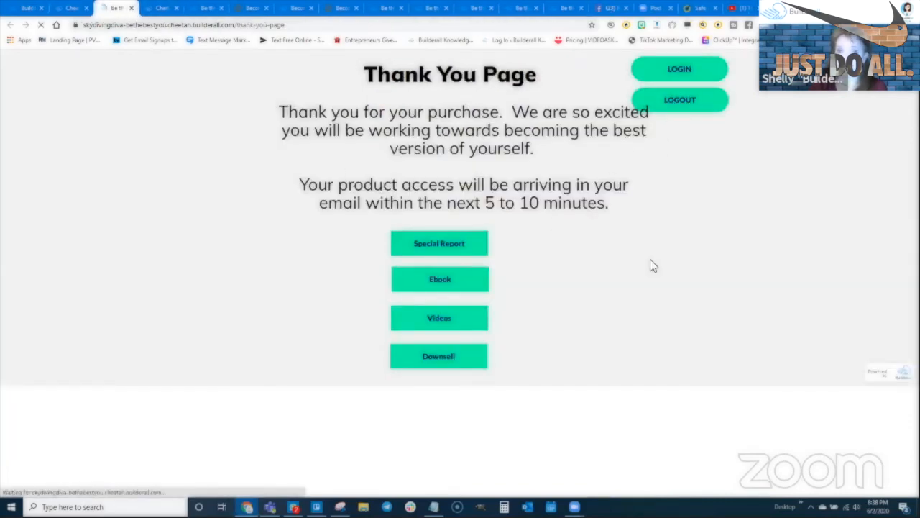
left_click(692, 105)
left_click(439, 243)
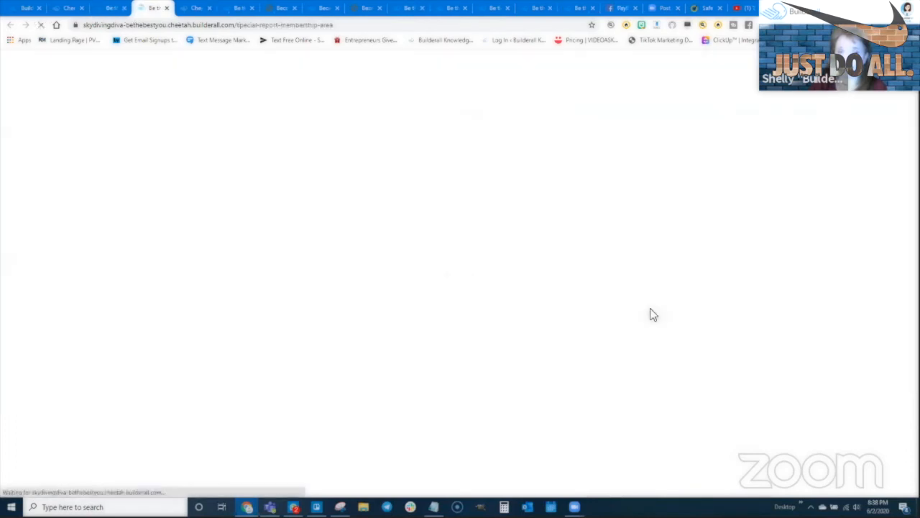
left_click(166, 8)
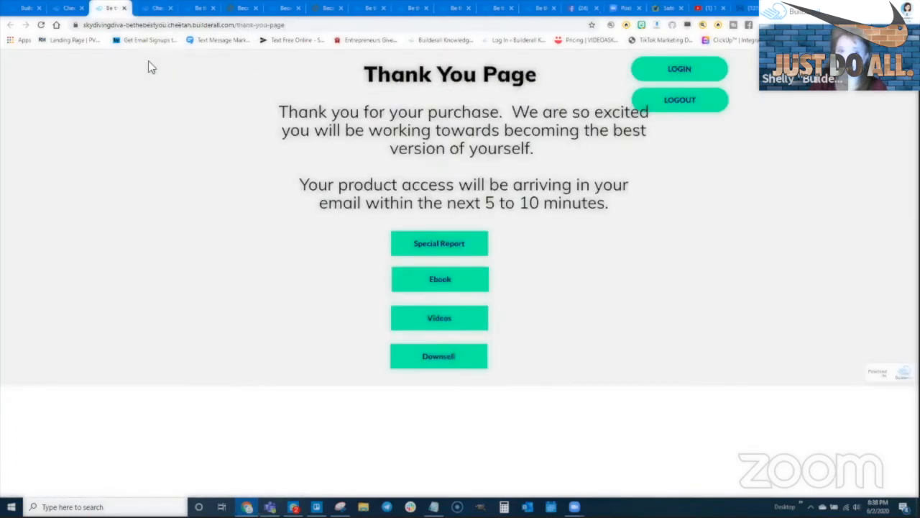
- Sign in through LOGIN with the test member's email and password
left_click(680, 70)
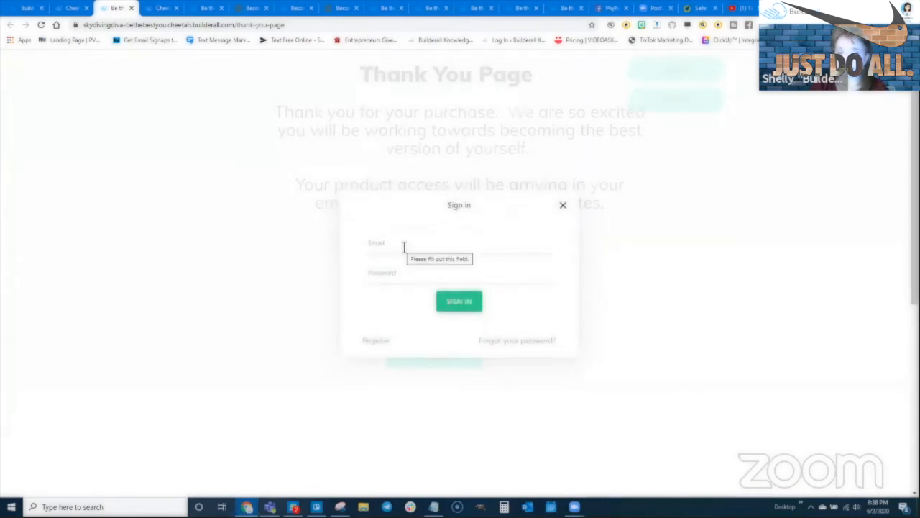
left_click(459, 241)
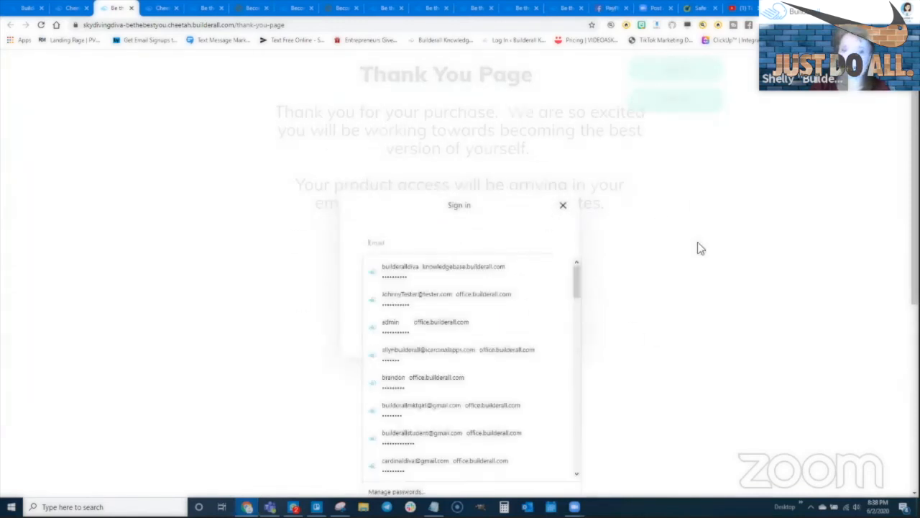
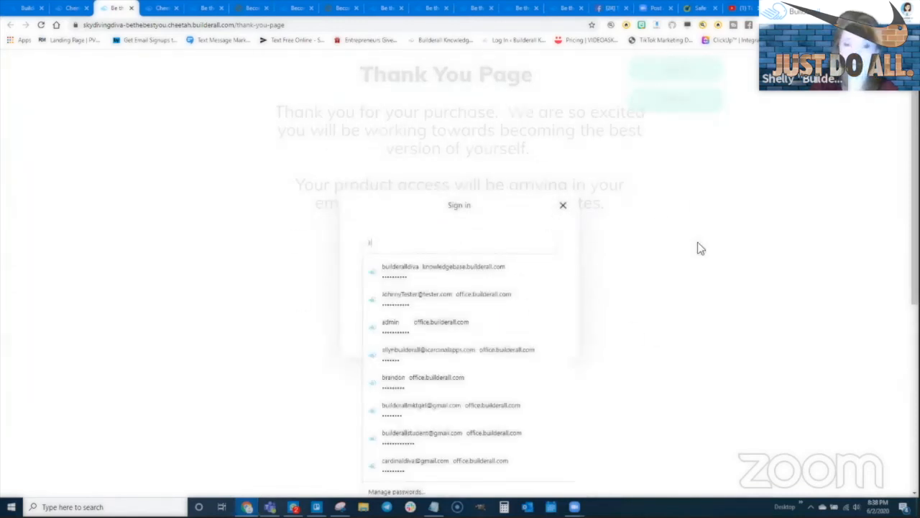
key("Tab")
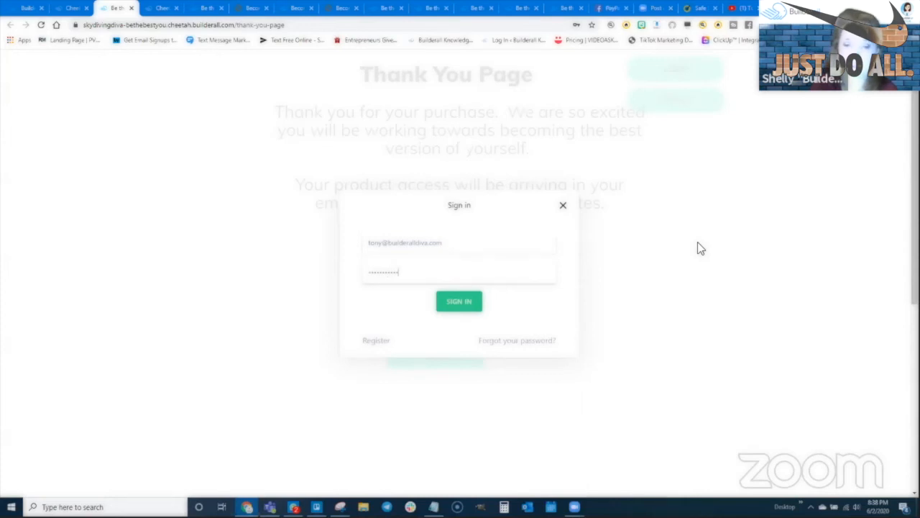
left_click(459, 302)
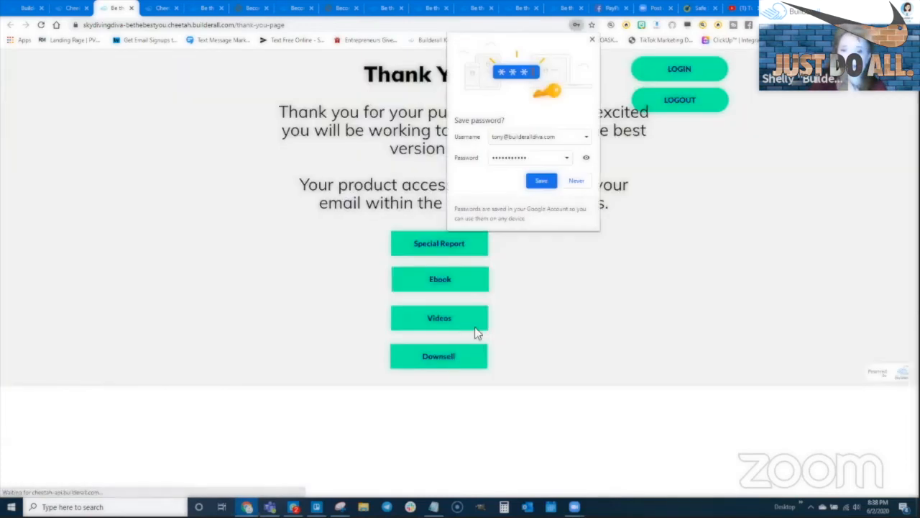
left_click(592, 40)
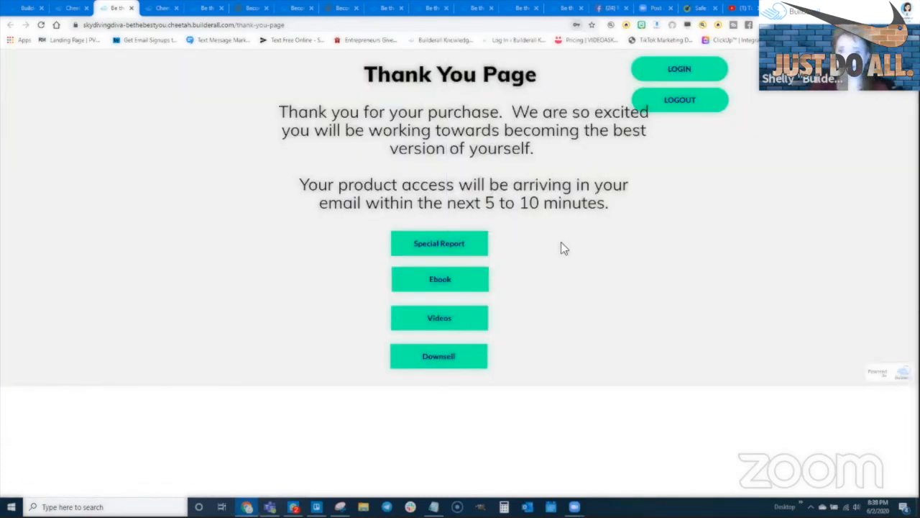
- Check that Special Report and Ebook open while Videos and Downsell deny access
left_click(427, 245)
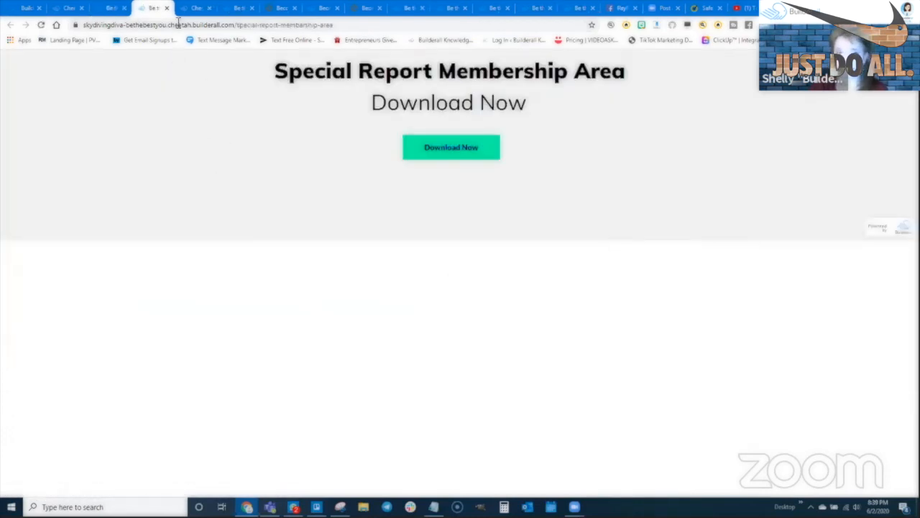
left_click(109, 8)
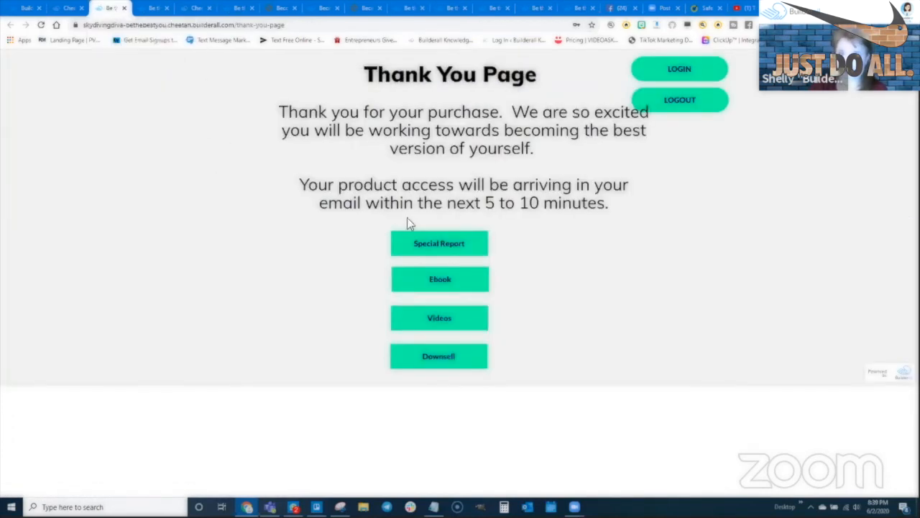
left_click(431, 282)
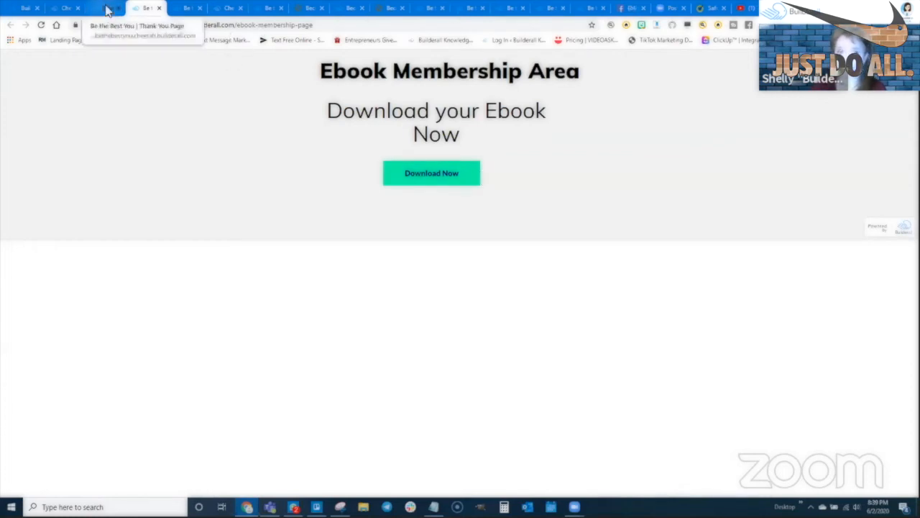
left_click(106, 9)
left_click(436, 318)
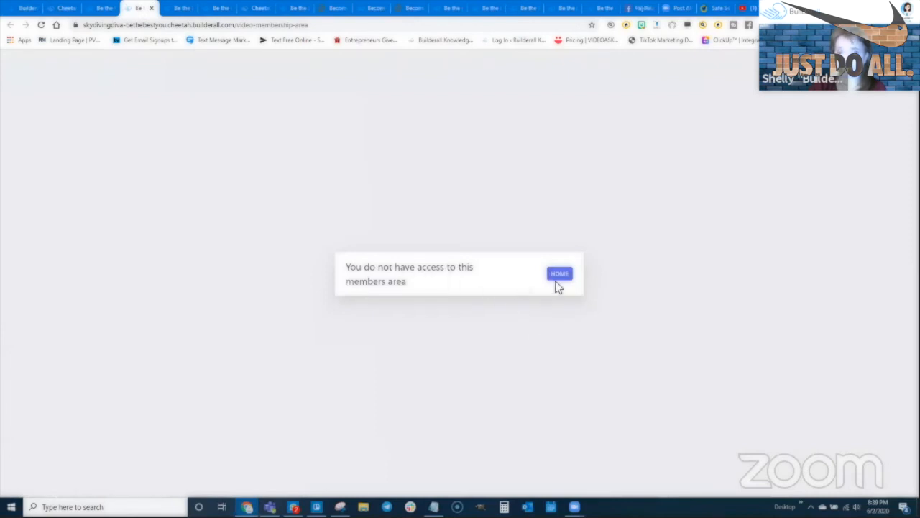
left_click(559, 275)
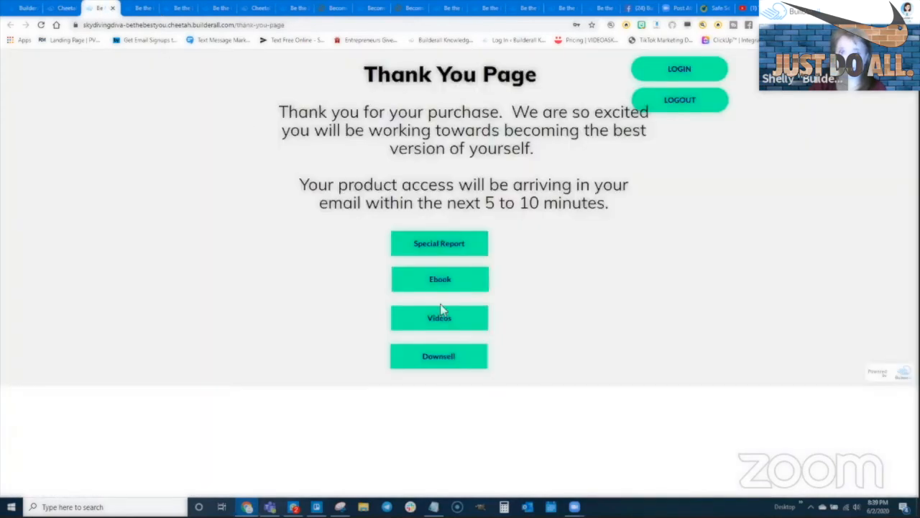
left_click(452, 366)
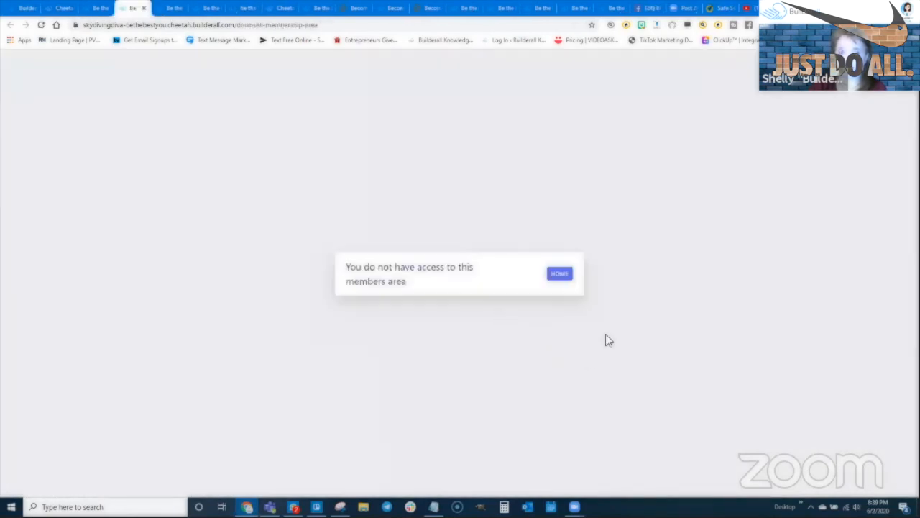